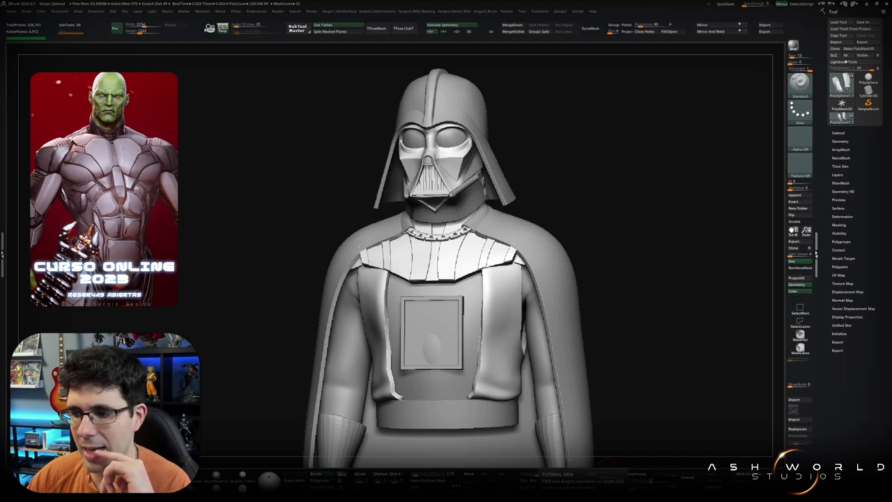
Step: Orbit around the bust, then load the lower-resolution combined TPose mesh from the Tool palette
drag(391, 300, 410, 301)
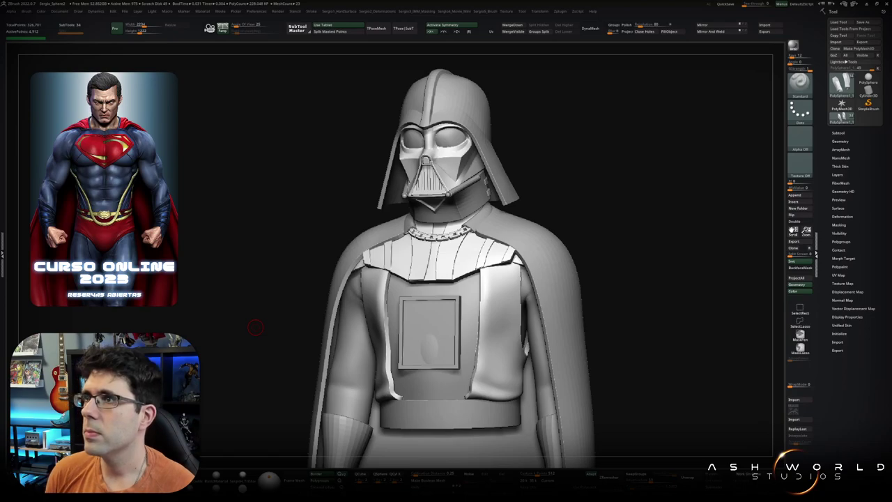
mouse_move(255, 327)
mouse_down()
mouse_move(612, 173)
mouse_move(574, 203)
mouse_move(485, 208)
mouse_up()
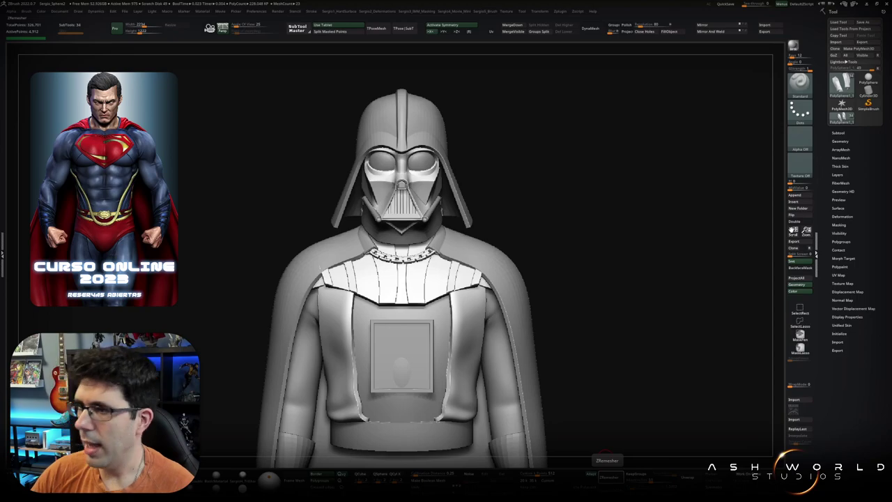
drag(662, 334, 695, 328)
mouse_move(612, 137)
mouse_down()
mouse_move(524, 157)
mouse_move(464, 195)
mouse_up()
click(377, 30)
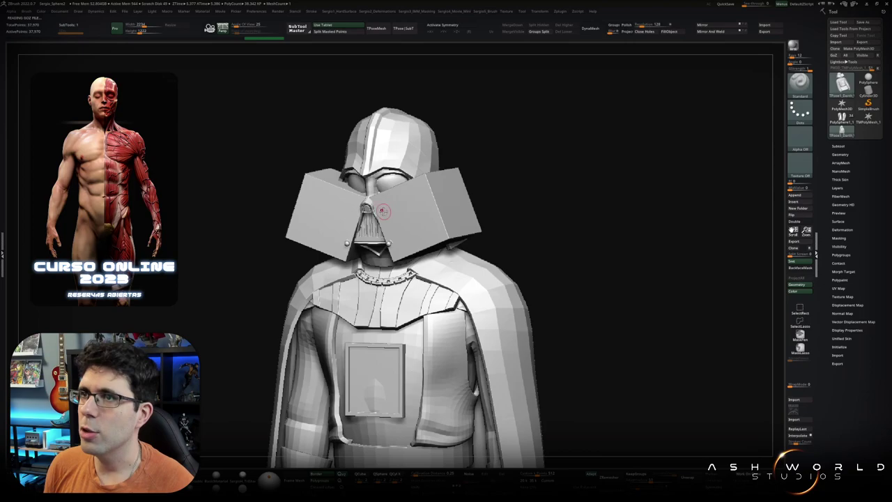
Step: Switch back to the full-detail multi-subtool Vader bust and zoom toward its face
mouse_move(391, 214)
right_down()
mouse_move(405, 205)
mouse_move(408, 230)
mouse_move(417, 207)
right_up()
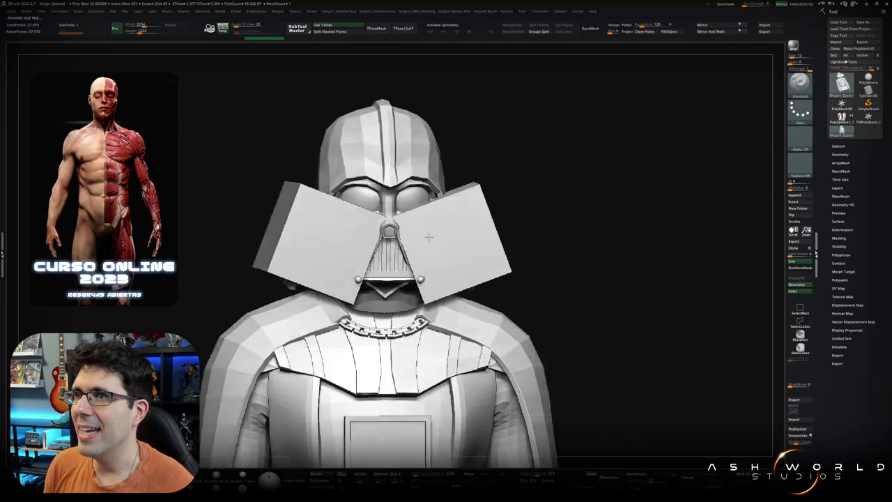
mouse_move(470, 233)
right_down()
mouse_move(437, 239)
mouse_move(458, 209)
mouse_move(446, 230)
right_up()
click(848, 122)
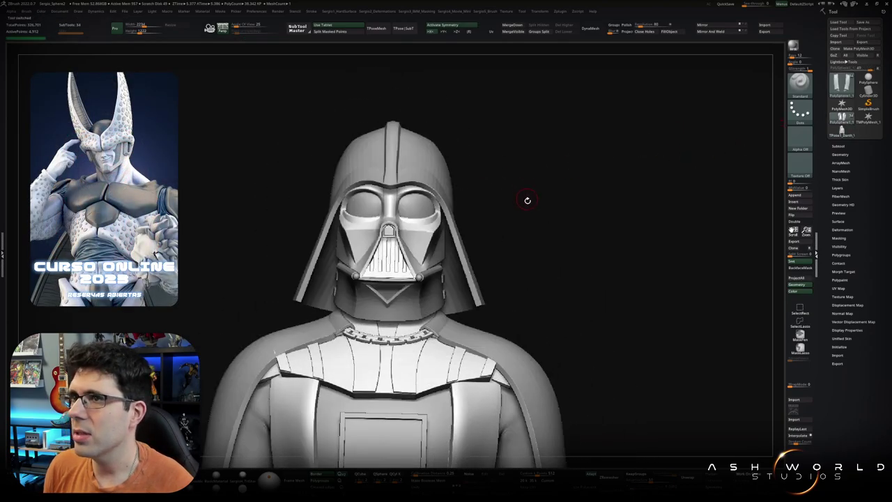
right_drag(528, 200, 509, 209)
key(ctrl+z)
mouse_move(414, 235)
ctrl+right_down()
mouse_move(422, 257)
mouse_move(464, 215)
ctrl+right_up()
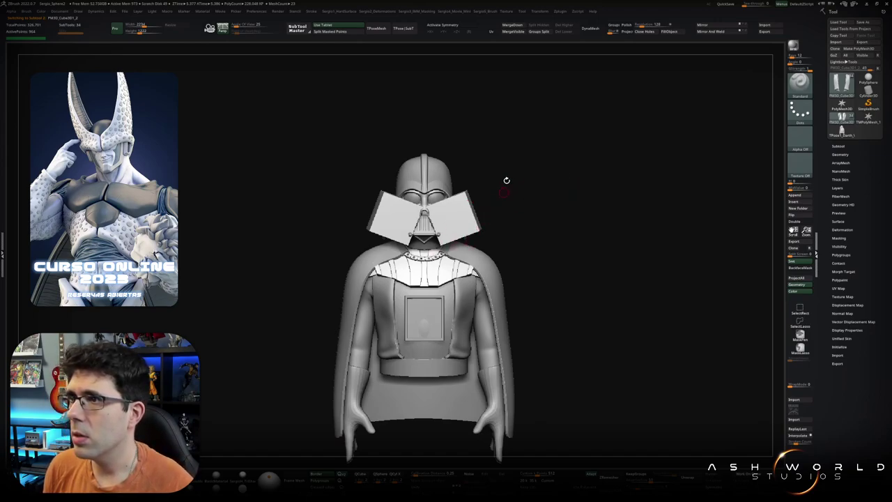
Step: Move the two blocky face plates away with Transpose and frame the face mask close up
mouse_move(507, 180)
right_down()
mouse_move(514, 185)
mouse_move(470, 185)
mouse_move(456, 205)
right_up()
key(w)
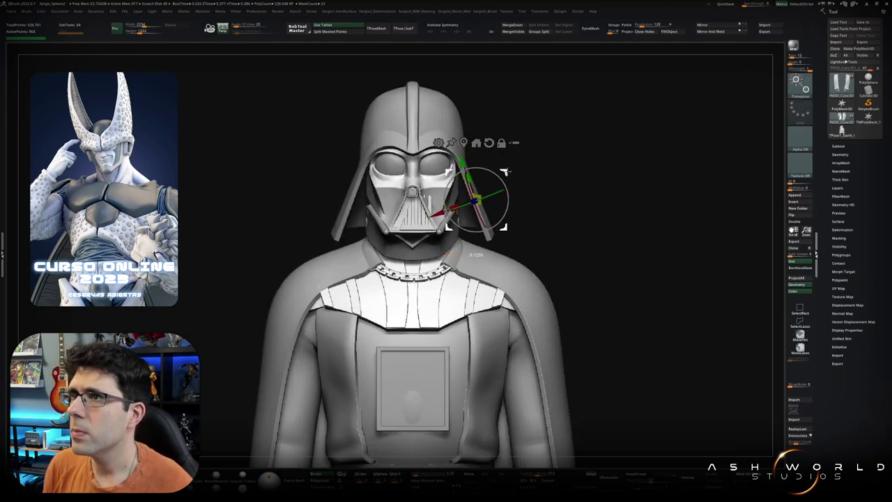
alt+drag(495, 173, 494, 150)
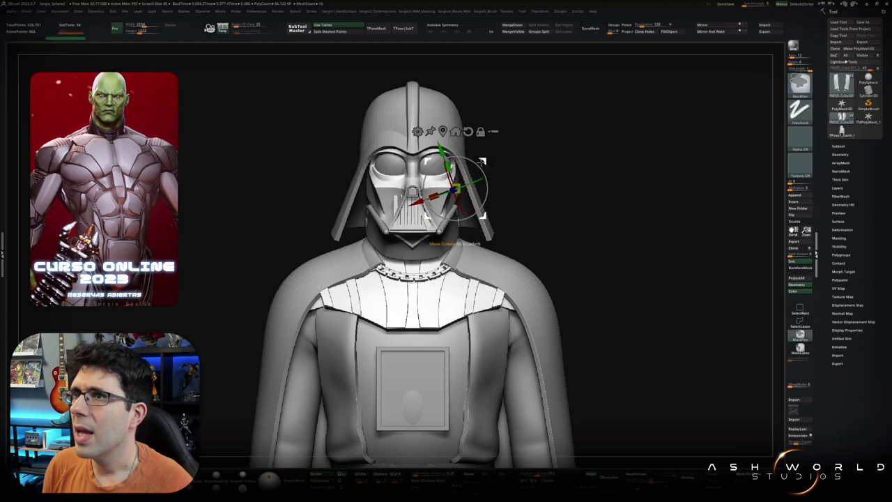
key(q)
mouse_move(415, 209)
ctrl+right_down()
mouse_move(418, 244)
mouse_move(389, 248)
ctrl+right_up()
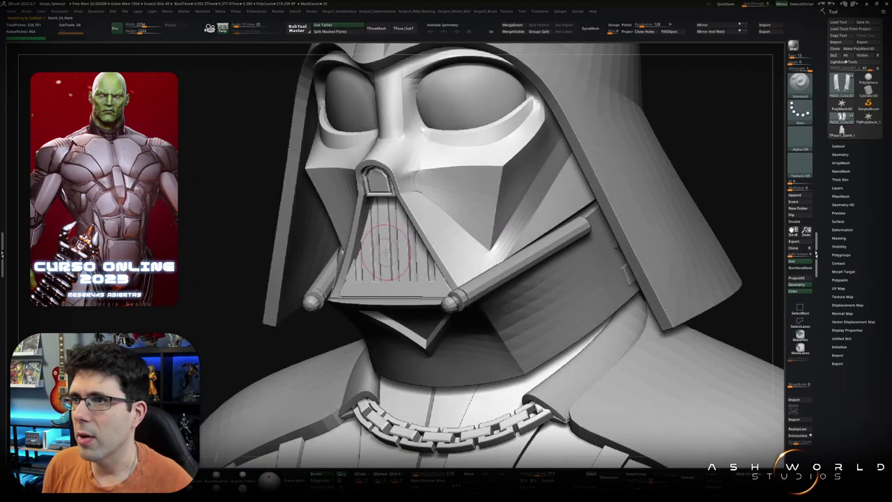
Step: Isolate the mouth grille piece and frame it, checking its bar polygroups
ctrl+shift+click(386, 254)
key(f)
key(shift+f)
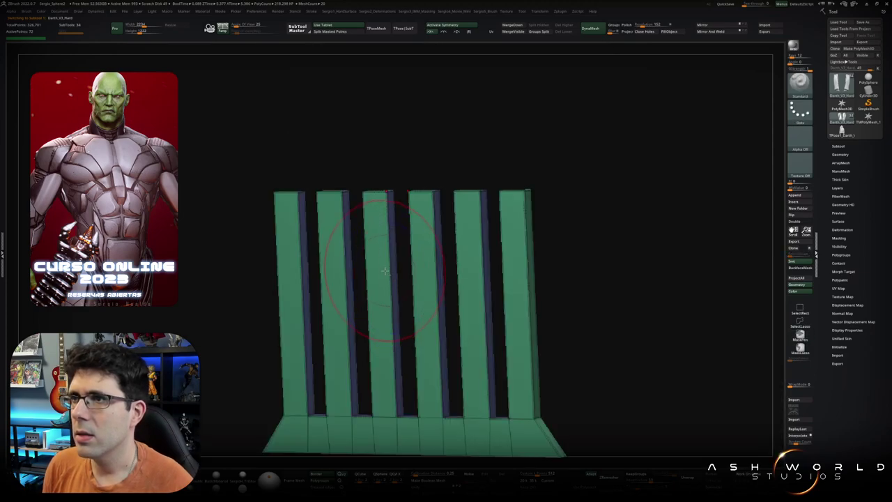
mouse_move(386, 271)
right_down()
mouse_move(432, 258)
mouse_move(426, 252)
right_up()
key(shift+f)
key(shift+f)
scroll(426, 251, up, 3)
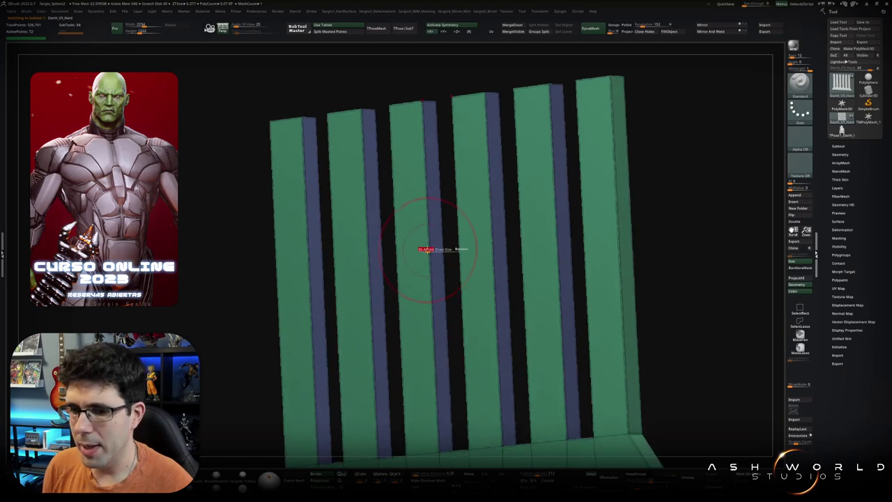
Step: Insert single edge loops along the grille bars with ZModeler's Insert Single EdgeLoop action
key(b)
key(z)
key(m)
key(space)
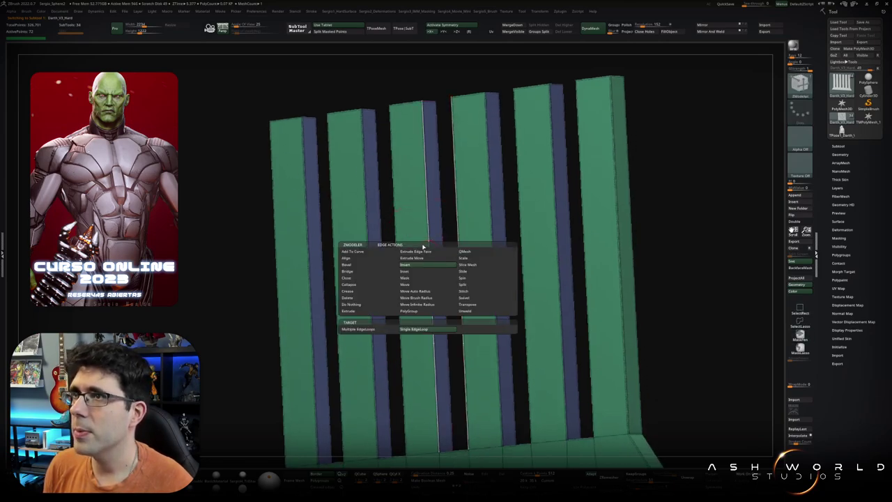
right_drag(423, 246, 417, 247)
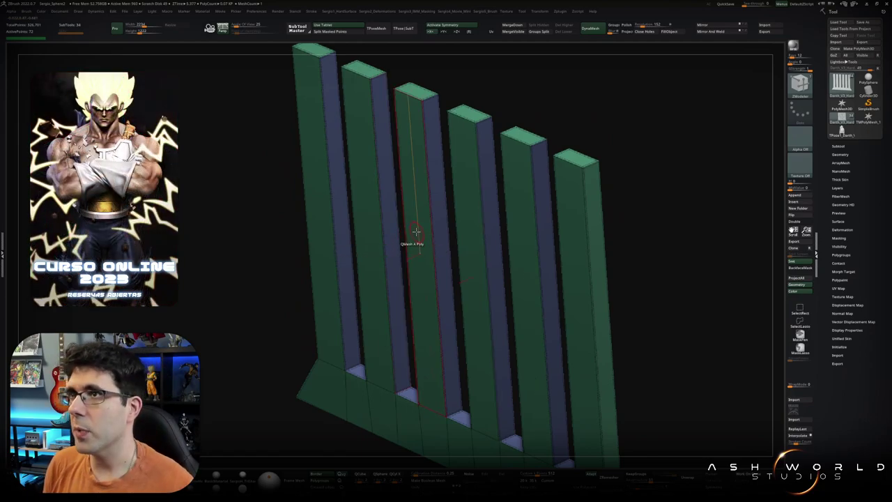
mouse_move(421, 238)
right_down()
mouse_move(430, 232)
mouse_move(405, 294)
mouse_move(395, 255)
mouse_move(410, 278)
right_up()
key(space)
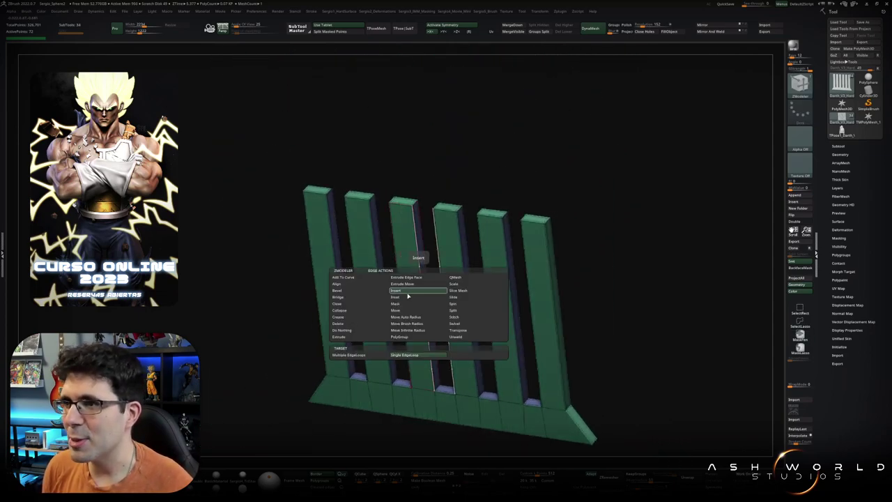
click(418, 258)
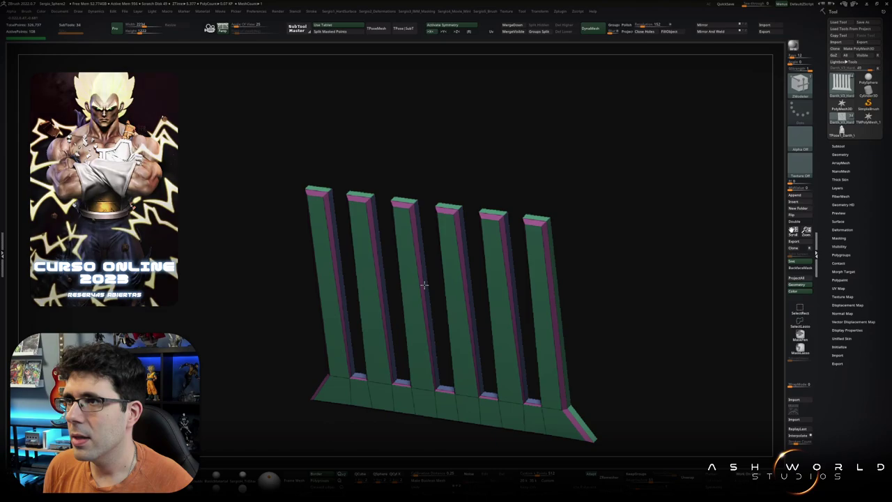
shift+drag(423, 286, 427, 299)
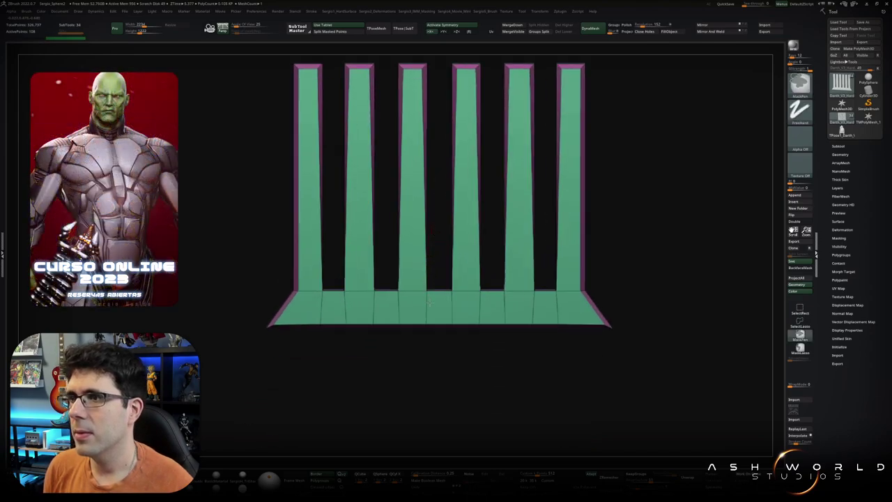
scroll(422, 298, up, 5)
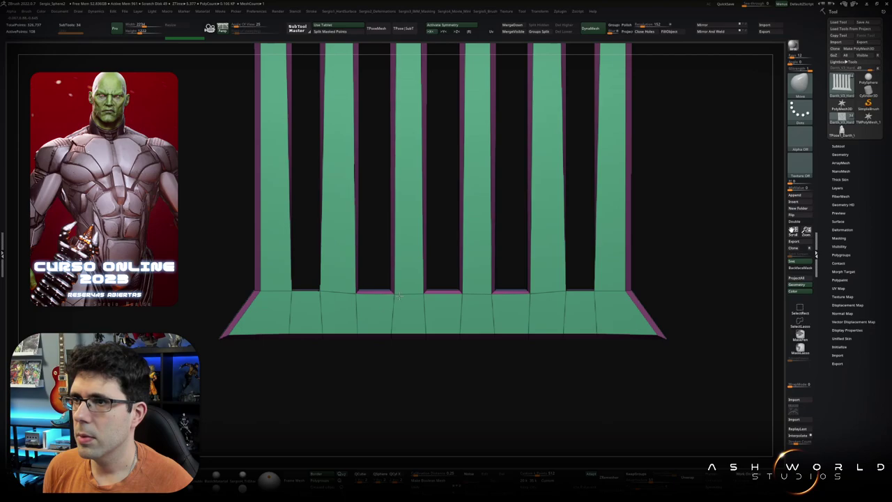
alt+right_drag(326, 304, 416, 309)
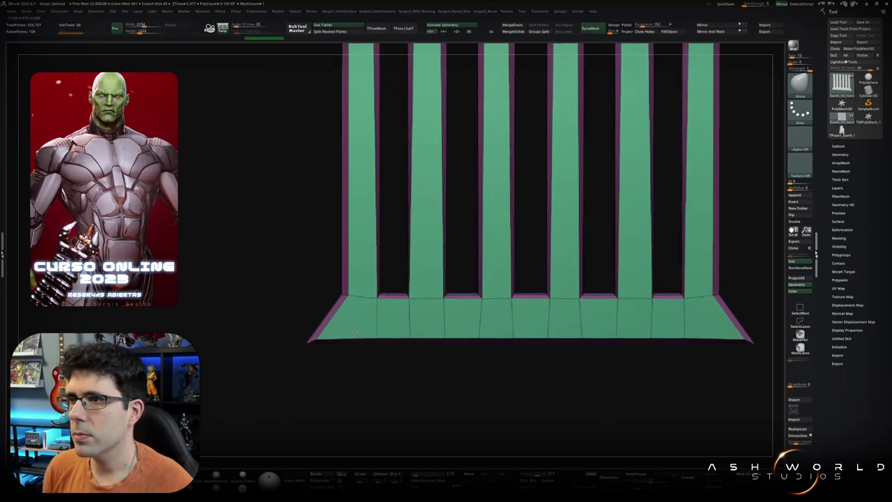
mouse_move(394, 237)
right_down()
mouse_move(389, 349)
mouse_move(361, 346)
right_up()
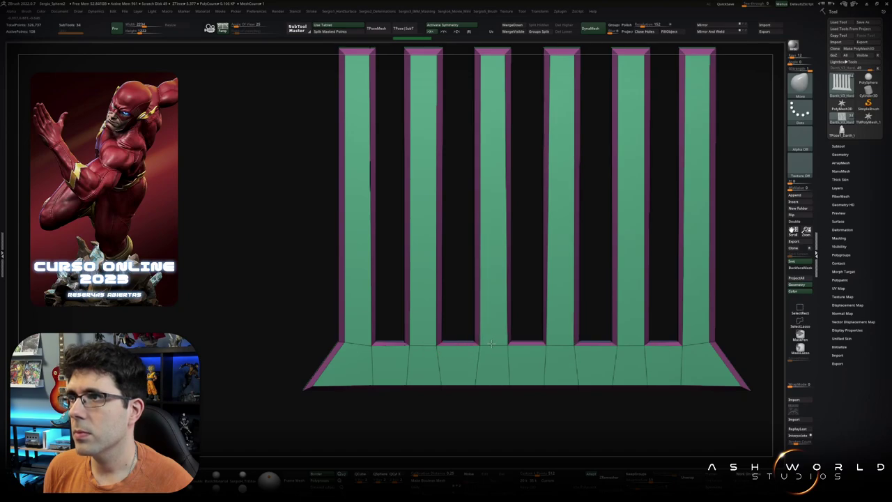
mouse_move(502, 348)
ctrl+right_down()
mouse_move(468, 284)
mouse_move(410, 297)
ctrl+right_up()
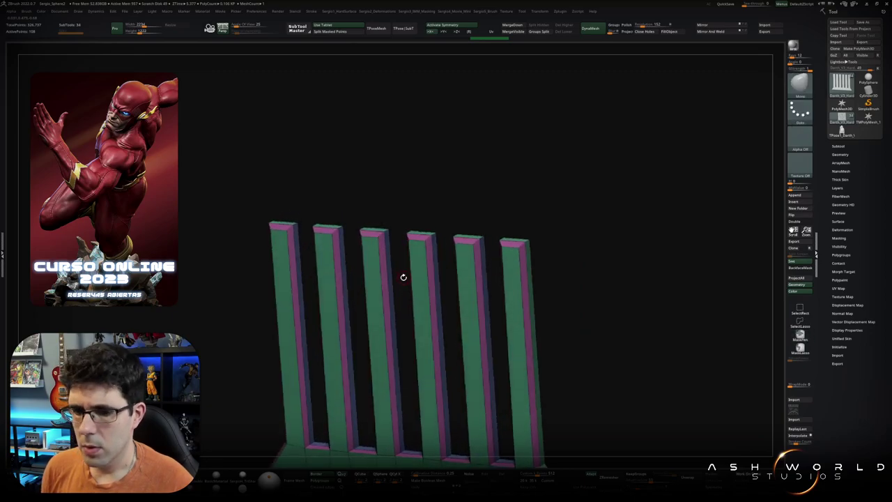
key(shift+f)
Step: Show the full bust again and nudge the lower grille slightly downward with Transpose Move
key(shift+f)
key(shift+f)
ctrl+shift+click(408, 305)
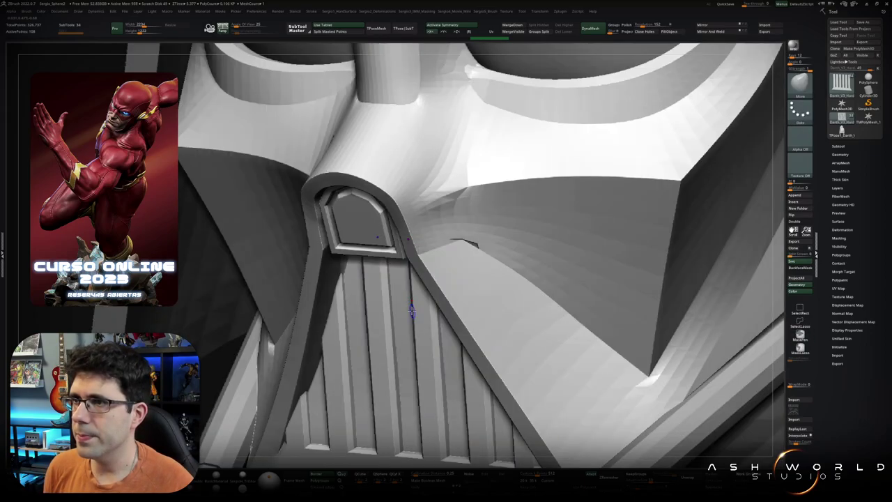
key(shift+f)
key(shift+f)
key(f)
mouse_move(410, 305)
shift+right_down()
mouse_move(403, 322)
mouse_move(391, 306)
shift+right_up()
key(w)
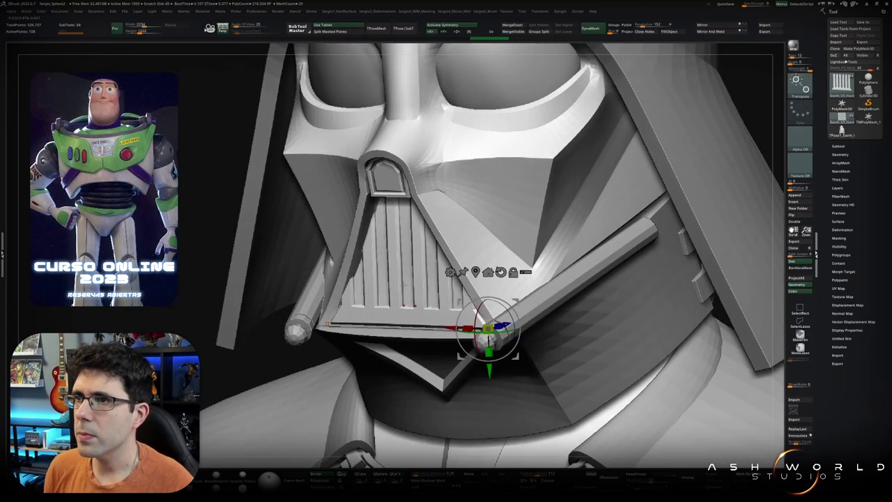
drag(490, 368, 490, 374)
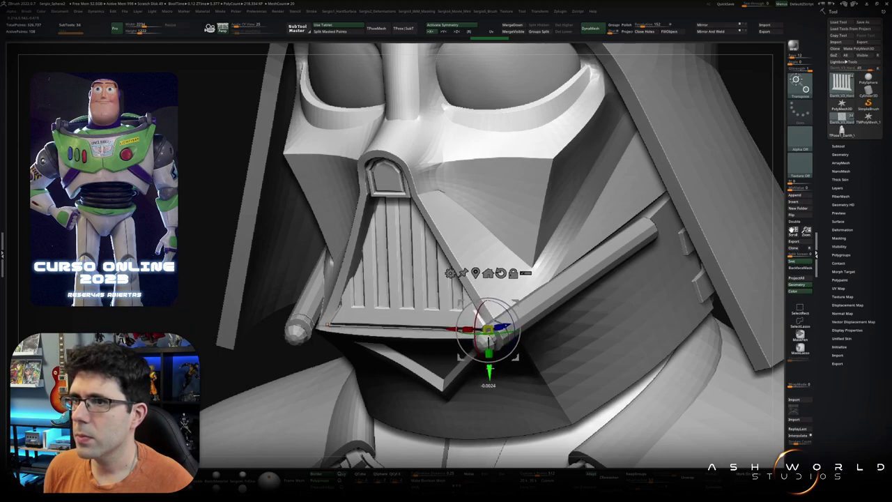
key(q)
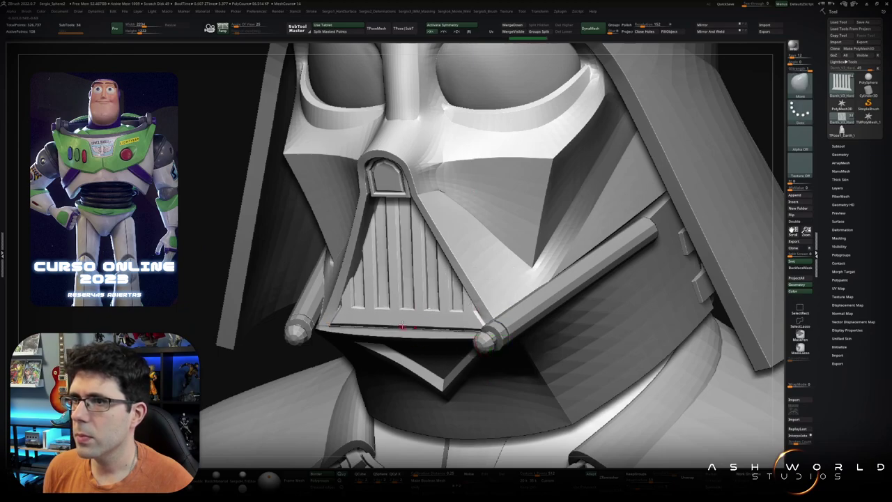
mouse_move(490, 374)
right_down()
mouse_move(421, 320)
mouse_move(527, 249)
mouse_move(506, 237)
mouse_move(435, 272)
right_up()
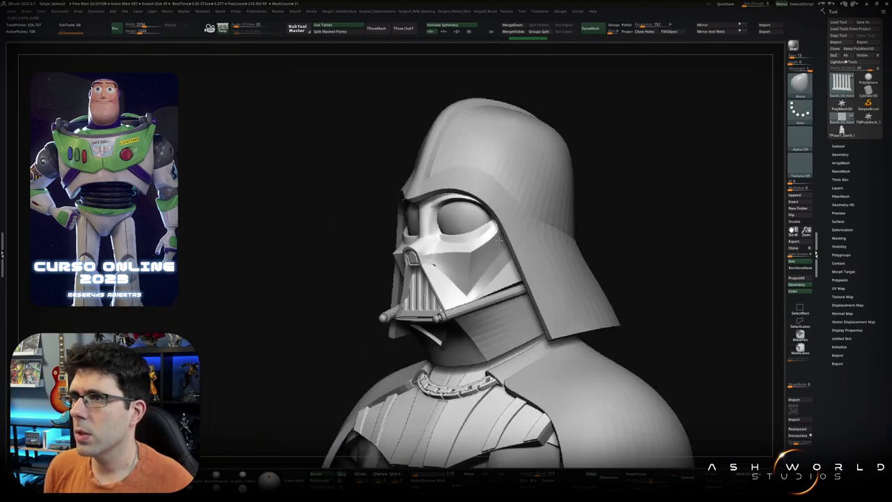
Step: Dismiss the Dynamic Subdiv prompt, frame the whole bust, and orbit toward its left side
alt+click(444, 263)
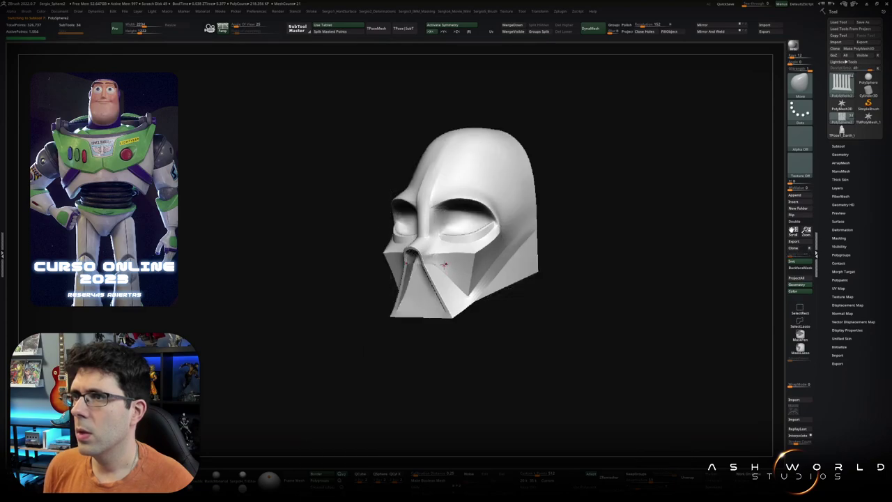
alt+right_drag(444, 264, 450, 333)
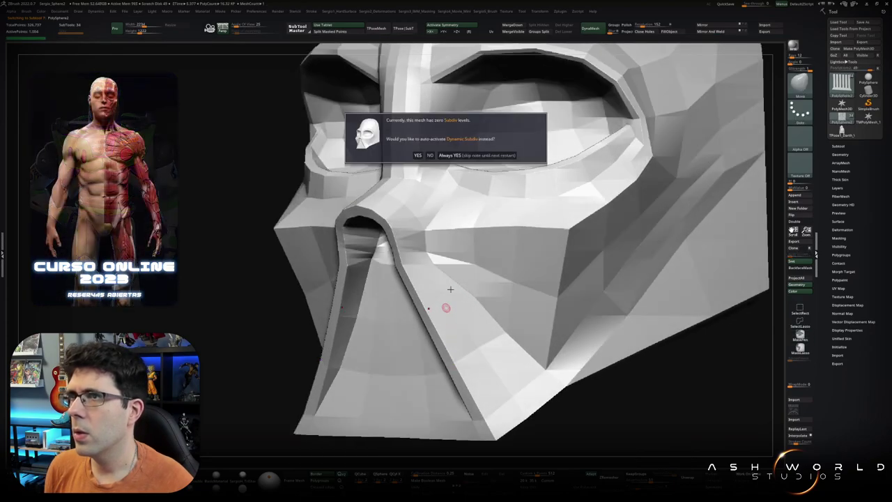
mouse_move(470, 160)
right_down()
mouse_move(458, 175)
mouse_move(473, 278)
mouse_move(460, 306)
mouse_move(435, 264)
mouse_move(388, 258)
right_up()
key(f)
right_drag(443, 223, 446, 213)
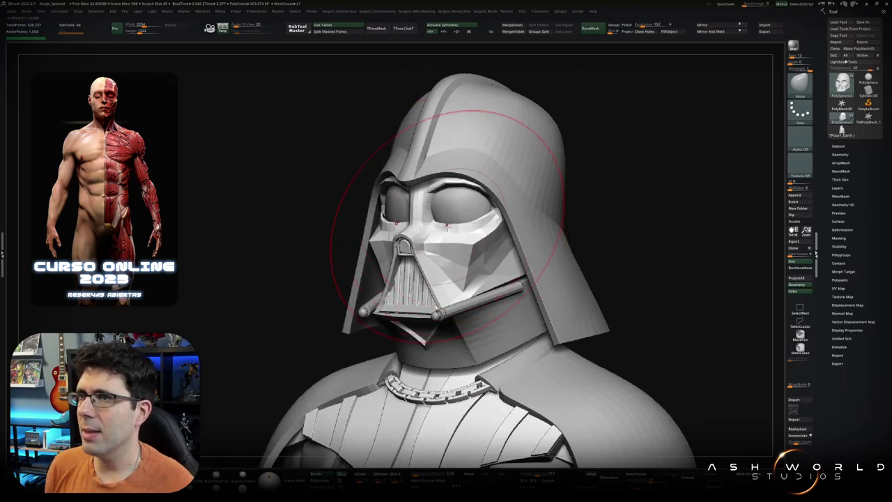
Step: Orbit to the left profile and back, then reshape the mask's mouth area with a Move stroke
mouse_move(446, 213)
right_down()
mouse_move(436, 223)
mouse_move(471, 234)
mouse_move(473, 256)
right_up()
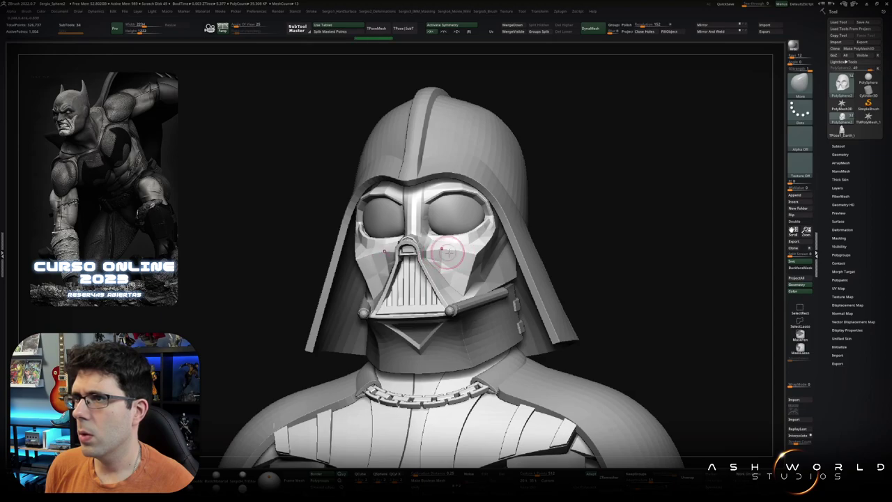
right_drag(466, 262, 425, 260)
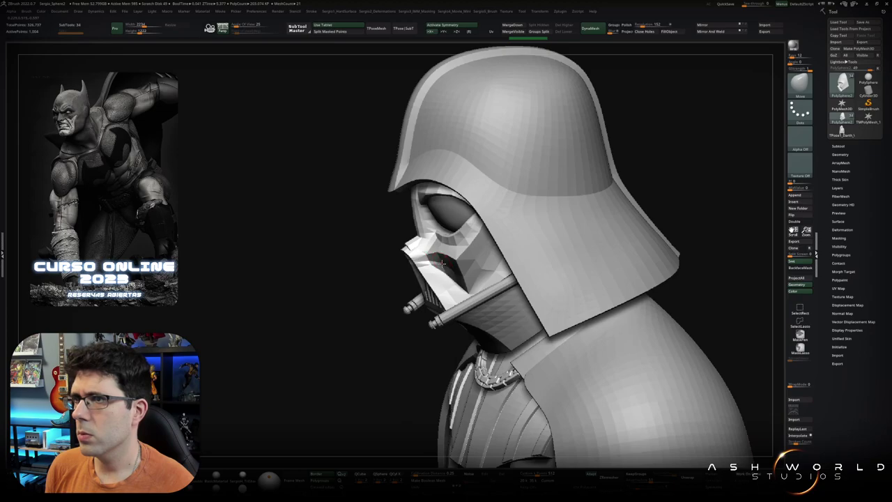
right_drag(442, 262, 434, 265)
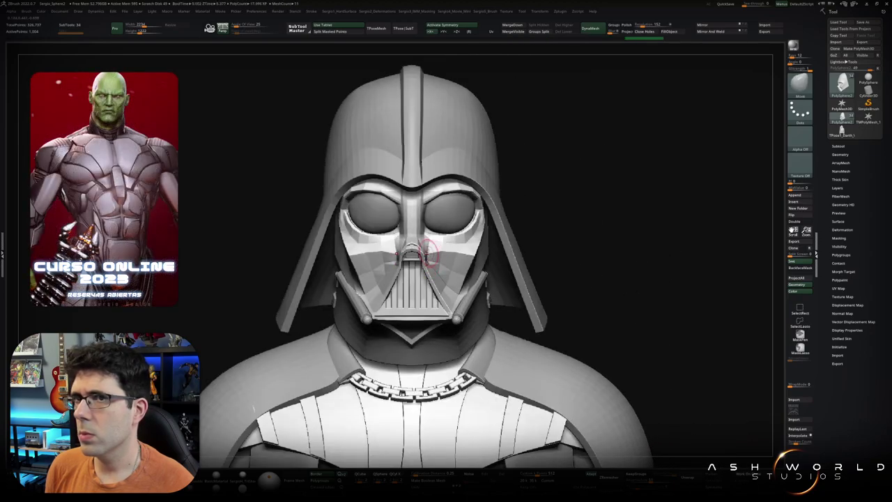
alt+right_drag(445, 246, 415, 260)
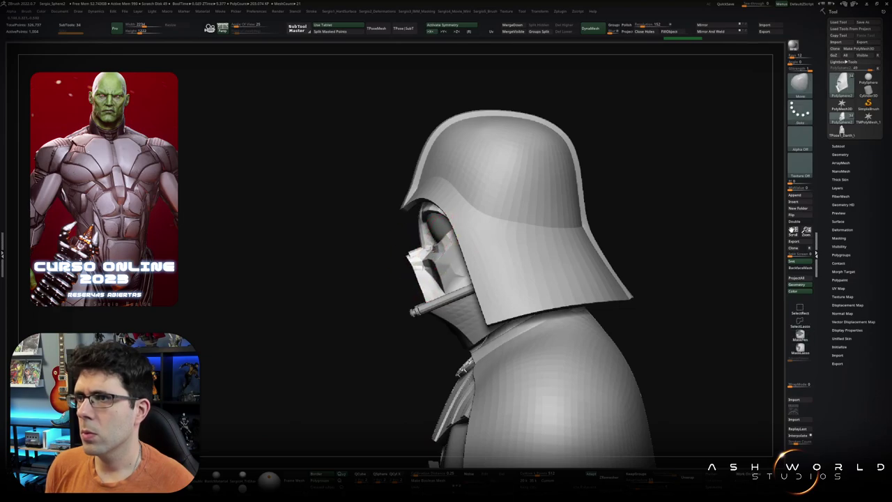
drag(446, 241, 435, 249)
Step: Orbit through three-quarter views back to a close front view of the helmet
right_drag(434, 256, 422, 272)
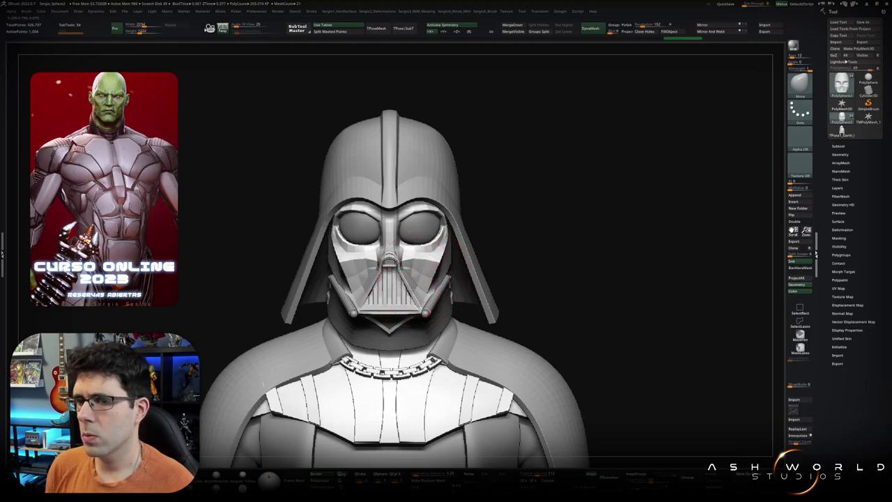
right_drag(421, 272, 359, 279)
right_drag(347, 314, 400, 296)
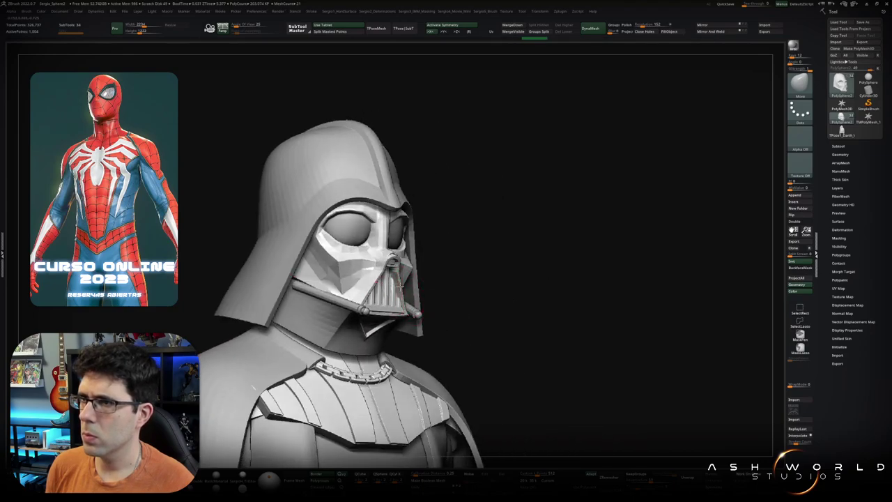
mouse_move(401, 299)
right_down()
mouse_move(403, 318)
mouse_move(404, 293)
mouse_move(447, 300)
mouse_move(432, 374)
mouse_move(404, 276)
right_up()
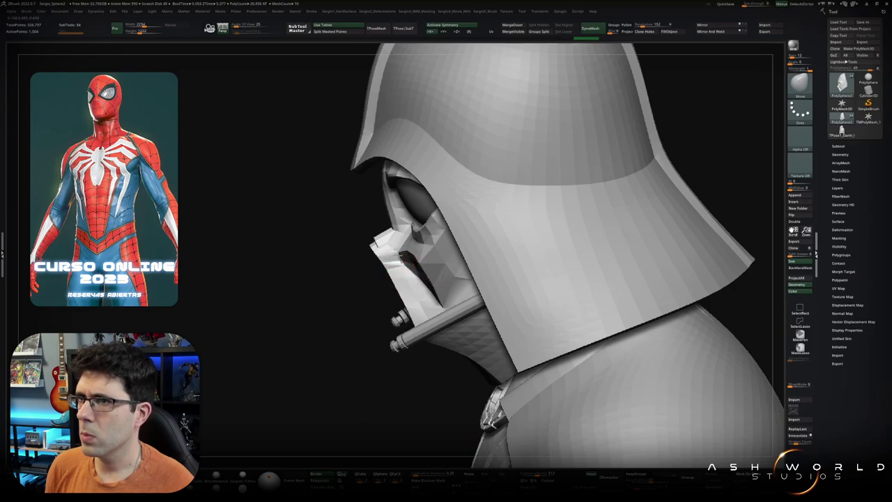
right_drag(398, 252, 421, 270)
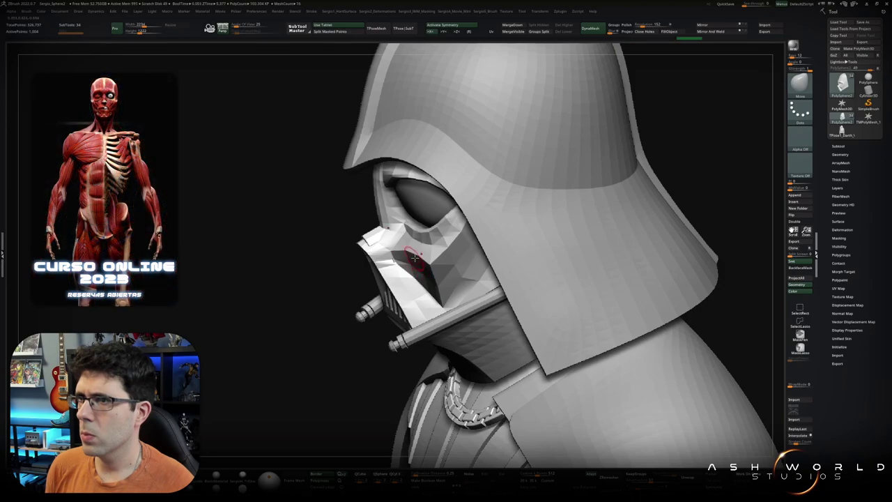
shift+right_drag(422, 265, 418, 192)
key(w)
alt+click(408, 209)
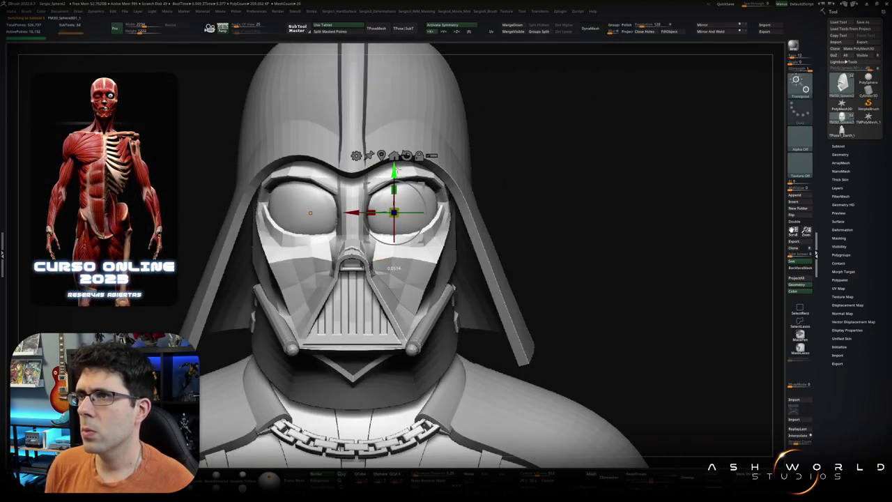
key(q)
mouse_move(419, 210)
right_down()
mouse_move(431, 201)
mouse_move(435, 209)
mouse_move(446, 195)
mouse_move(397, 235)
mouse_move(391, 215)
mouse_move(389, 222)
right_up()
ctrl+shift+click(389, 222)
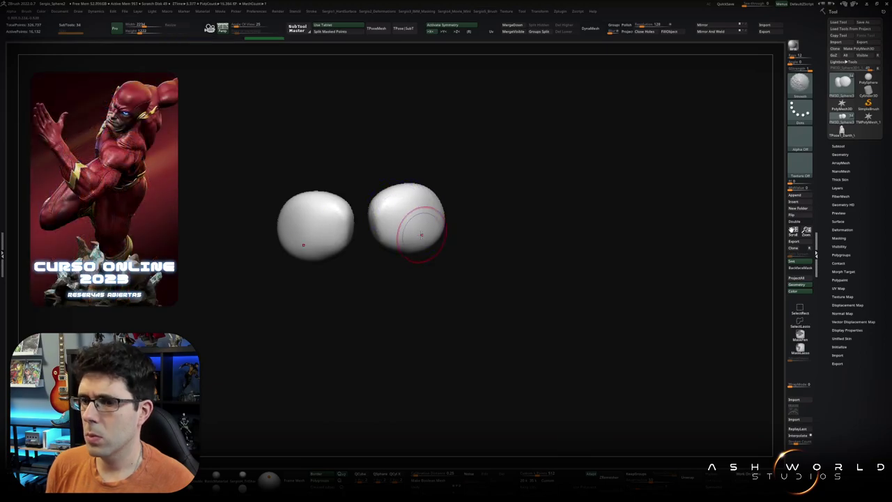
ctrl+shift+click(402, 246)
mouse_move(402, 247)
shift+right_down()
mouse_move(401, 265)
mouse_move(400, 230)
mouse_move(399, 297)
mouse_move(377, 317)
mouse_move(418, 310)
shift+right_up()
key(w)
right_drag(392, 282, 380, 287)
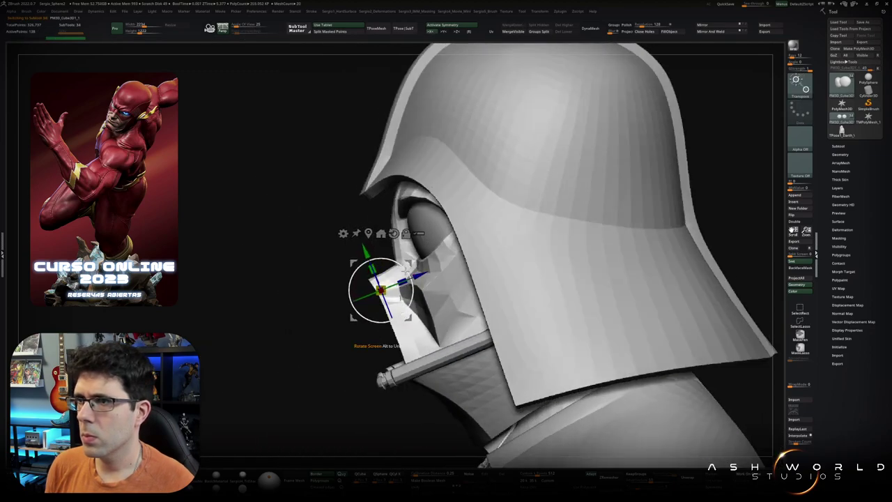
key(q)
ctrl+drag(384, 284, 377, 285)
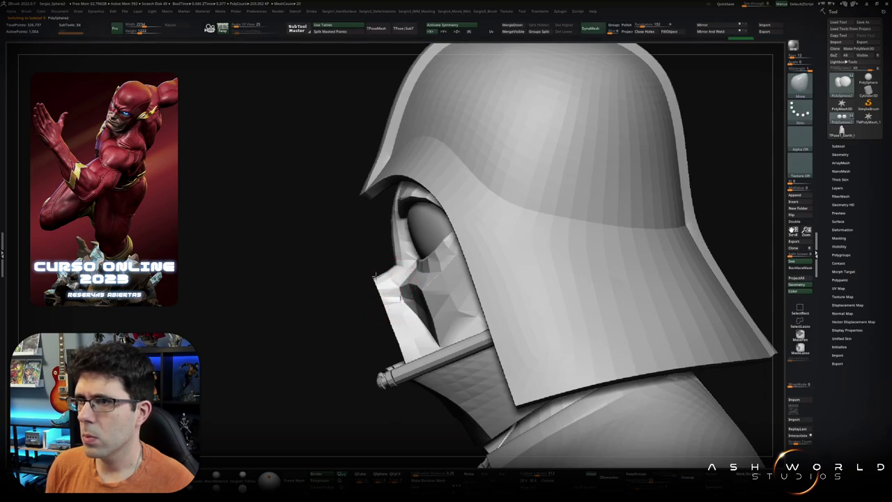
right_drag(374, 277, 380, 293)
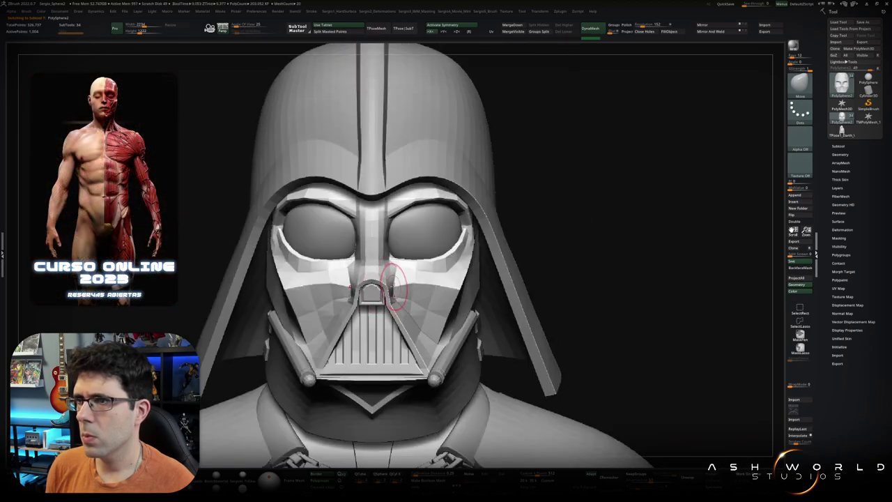
right_drag(392, 267, 396, 279)
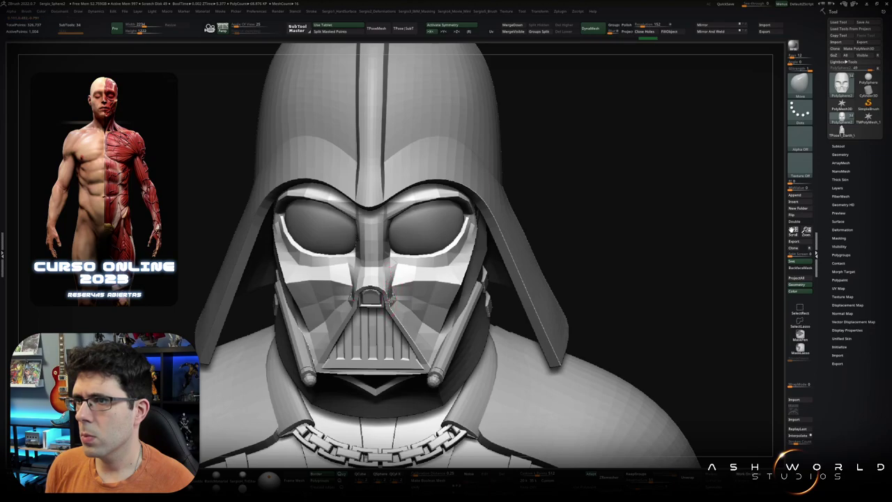
shift+right_drag(395, 278, 400, 285)
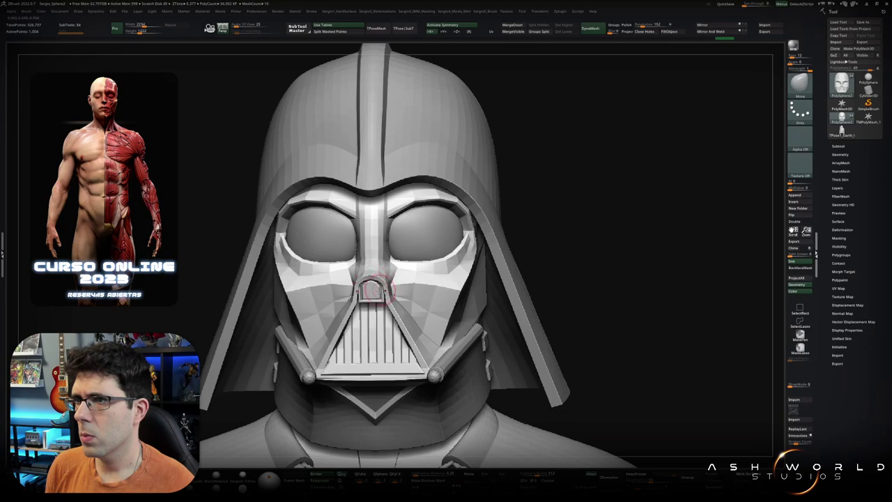
key(w)
Step: Nudge the nose-bridge block against the mask, then select the mask subtool from a side view
right_drag(373, 290, 375, 286)
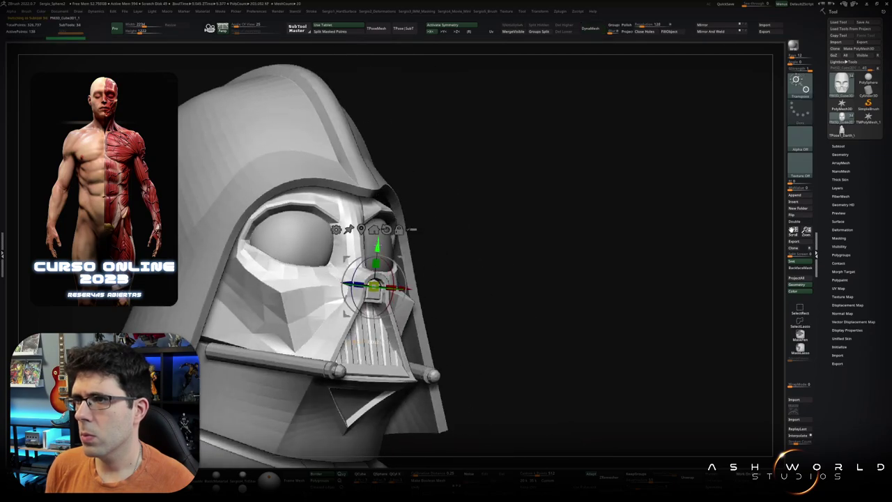
key(q)
mouse_move(375, 286)
shift+right_down()
mouse_move(378, 277)
mouse_move(369, 288)
shift+right_up()
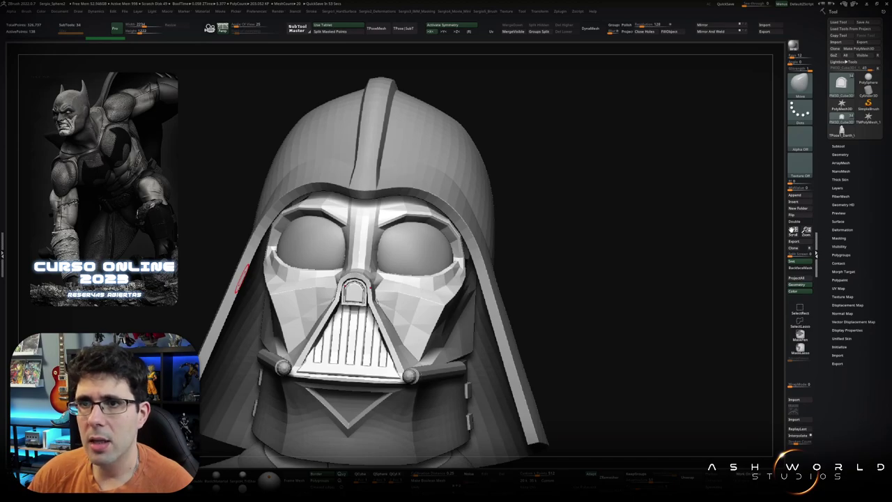
right_drag(669, 209, 511, 201)
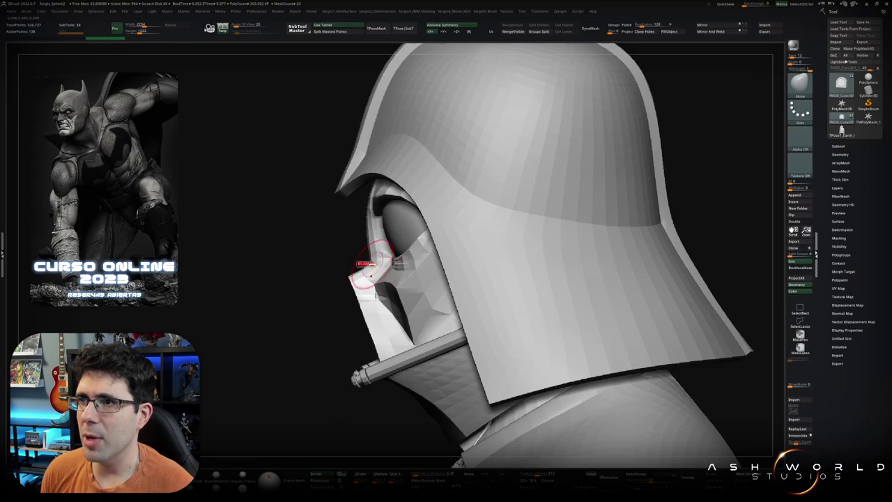
alt+click(358, 243)
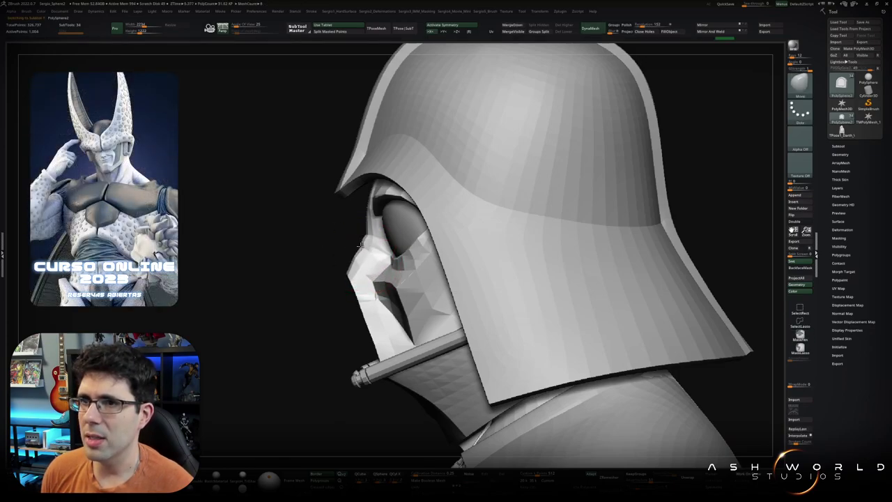
drag(361, 245, 368, 259)
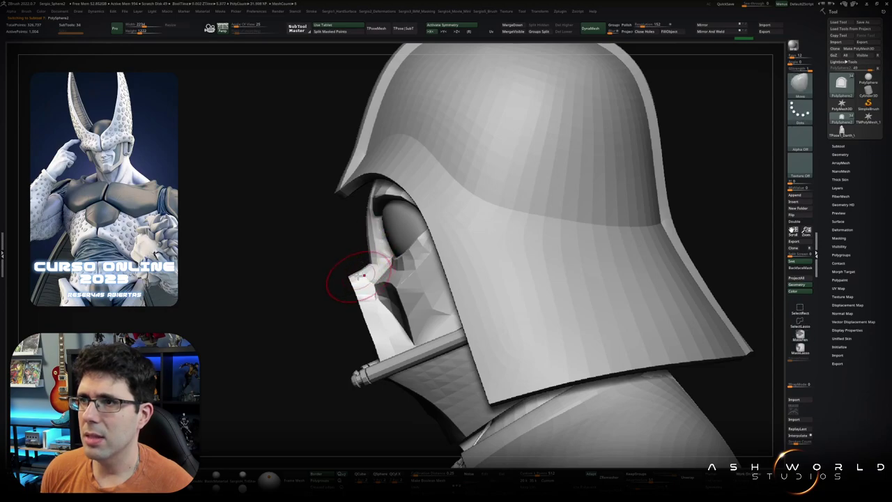
right_drag(372, 262, 345, 278)
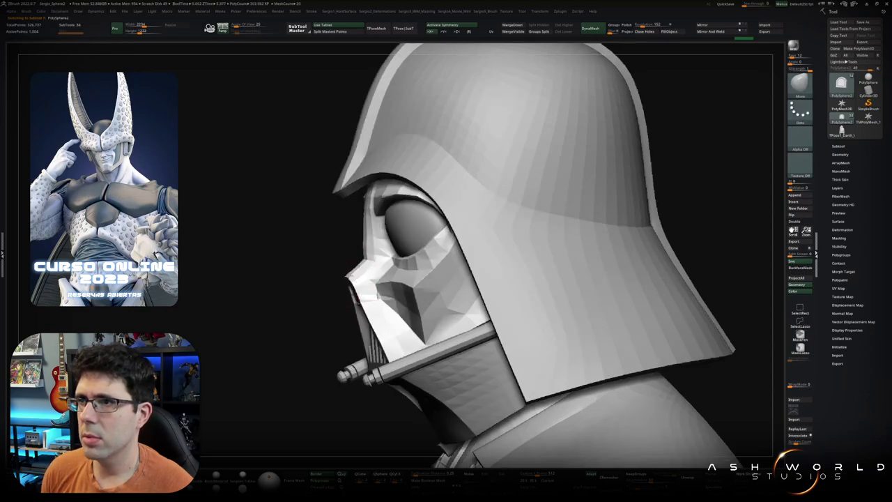
alt+click(356, 262)
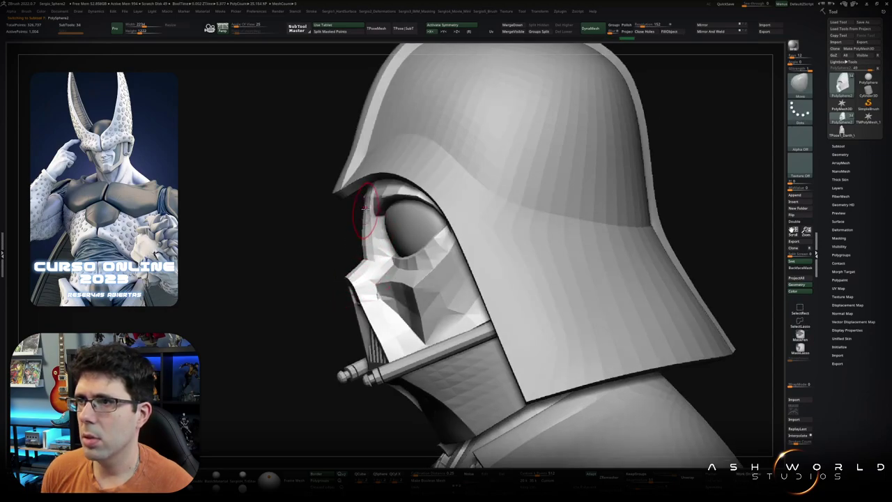
right_drag(379, 259, 376, 238)
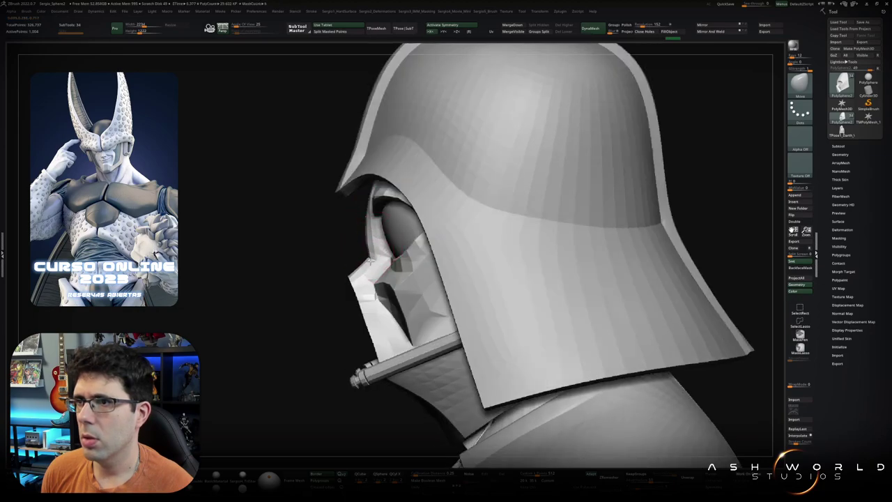
mouse_move(370, 261)
shift+right_down()
mouse_move(409, 278)
mouse_move(392, 257)
shift+right_up()
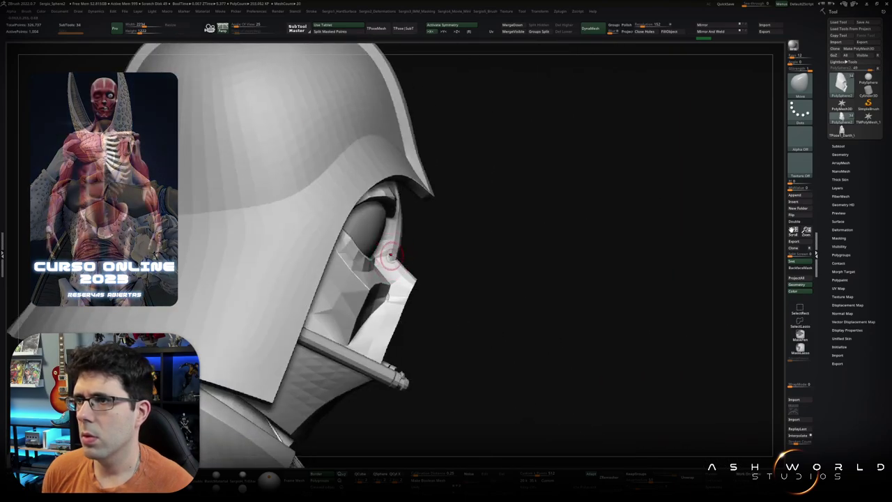
right_drag(404, 229, 404, 227)
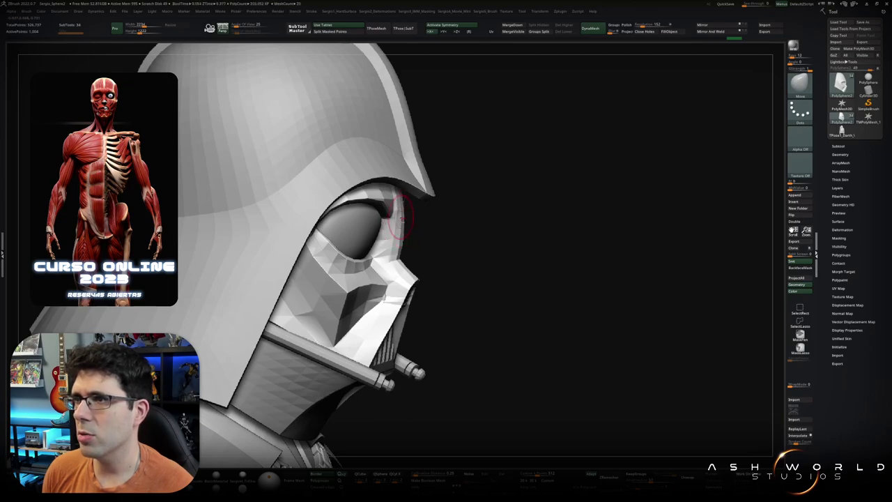
mouse_move(394, 223)
right_down()
mouse_move(376, 243)
mouse_move(419, 269)
mouse_move(426, 261)
right_up()
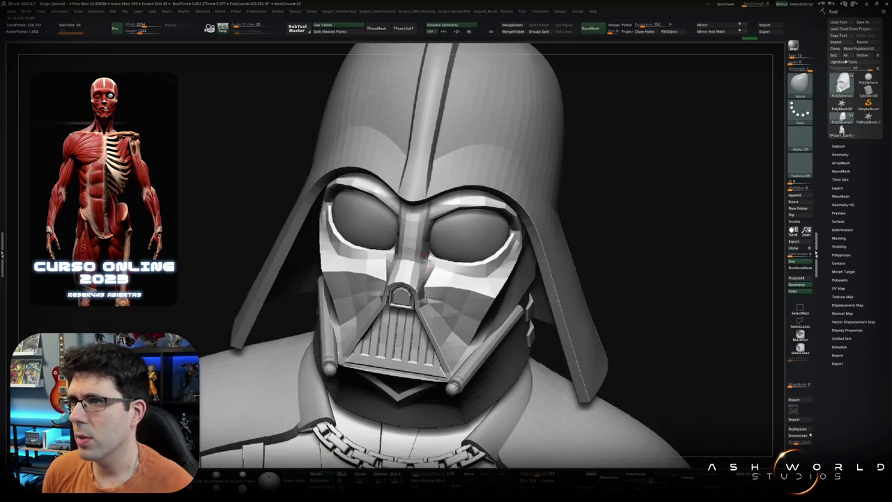
mouse_move(422, 264)
right_down()
mouse_move(417, 282)
mouse_move(385, 277)
right_up()
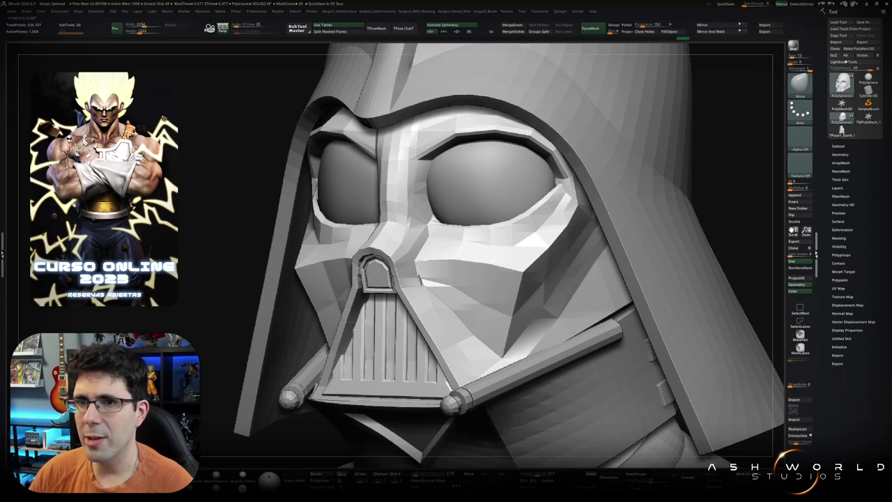
drag(420, 278, 364, 274)
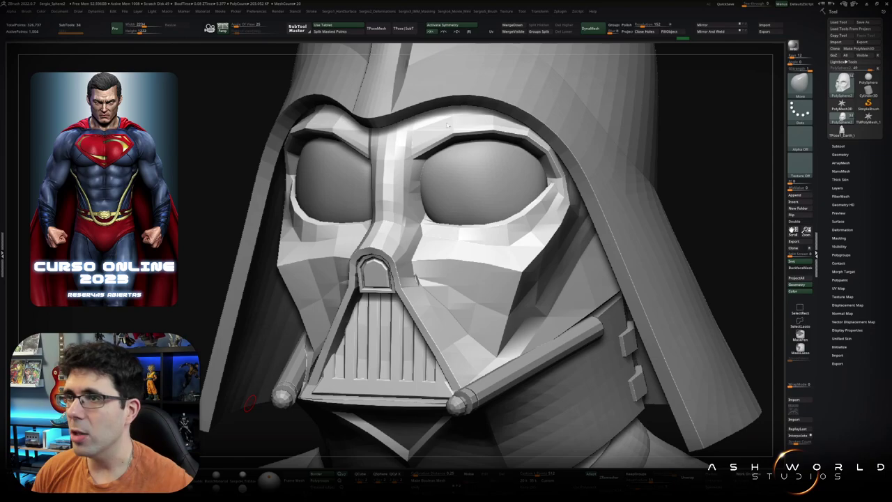
mouse_move(516, 159)
right_down()
mouse_move(486, 195)
mouse_move(424, 150)
right_up()
scroll(486, 195, down, 3)
scroll(471, 201, down, 3)
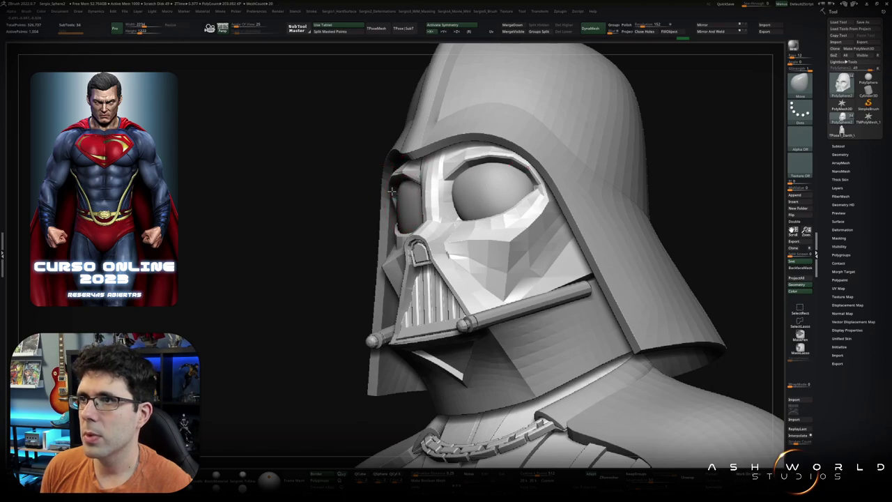
right_drag(389, 185, 385, 201)
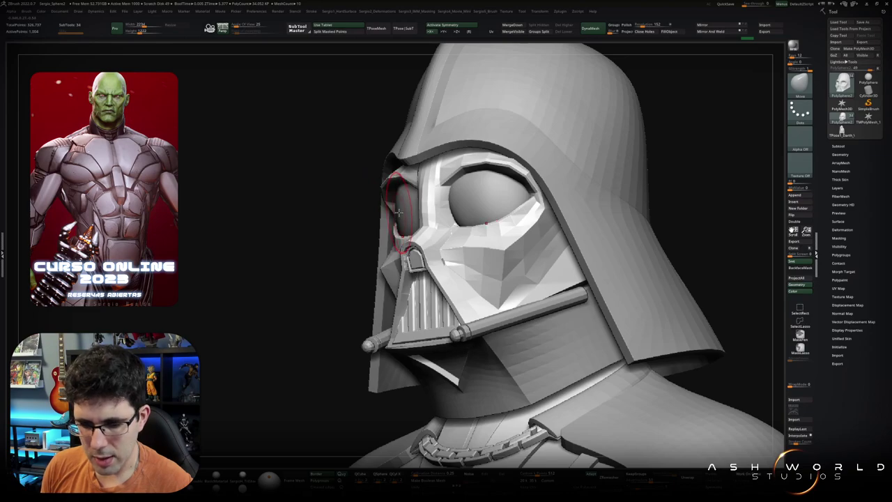
mouse_move(395, 207)
right_down()
mouse_move(399, 158)
mouse_move(378, 189)
mouse_move(382, 165)
mouse_move(406, 258)
mouse_move(392, 218)
right_up()
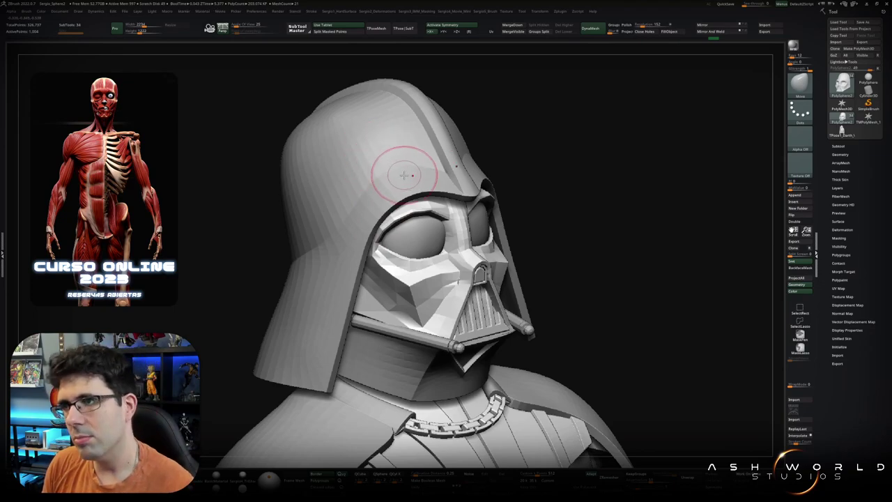
right_drag(398, 169, 374, 149)
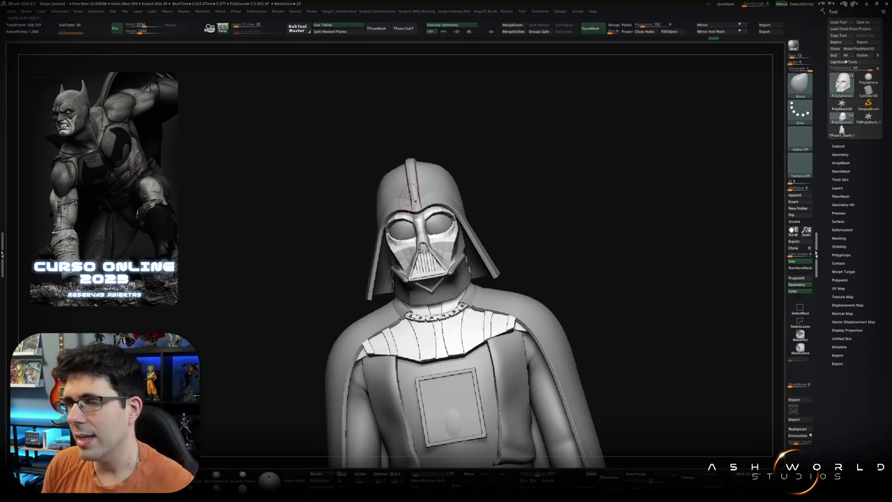
mouse_move(372, 170)
right_down()
mouse_move(436, 247)
mouse_move(409, 241)
mouse_move(413, 190)
right_up()
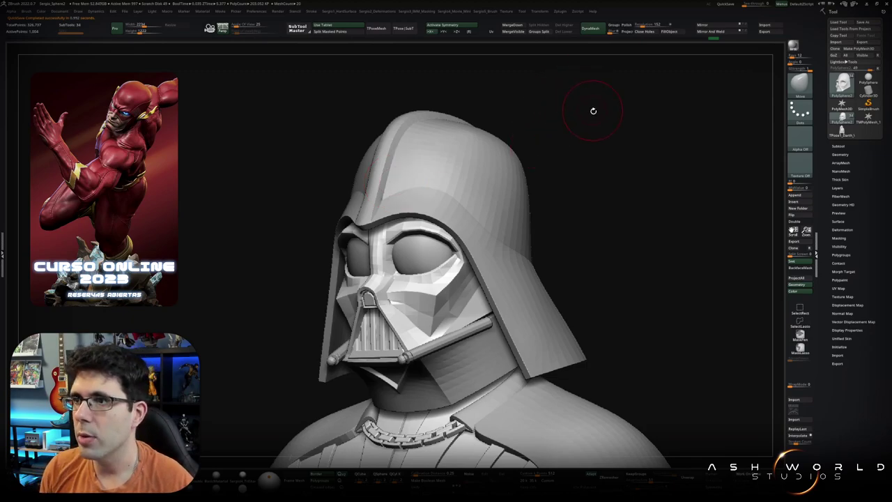
drag(592, 109, 468, 193)
alt+click(465, 194)
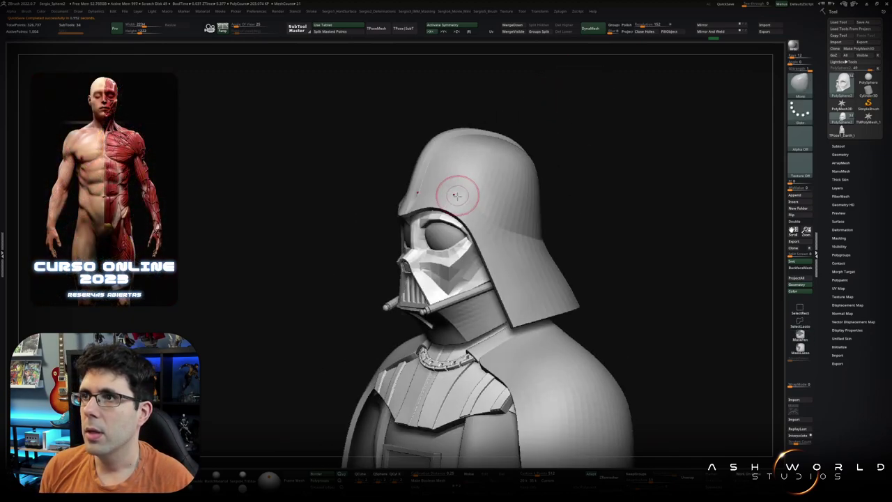
alt+click(469, 224)
right_drag(470, 225, 472, 233)
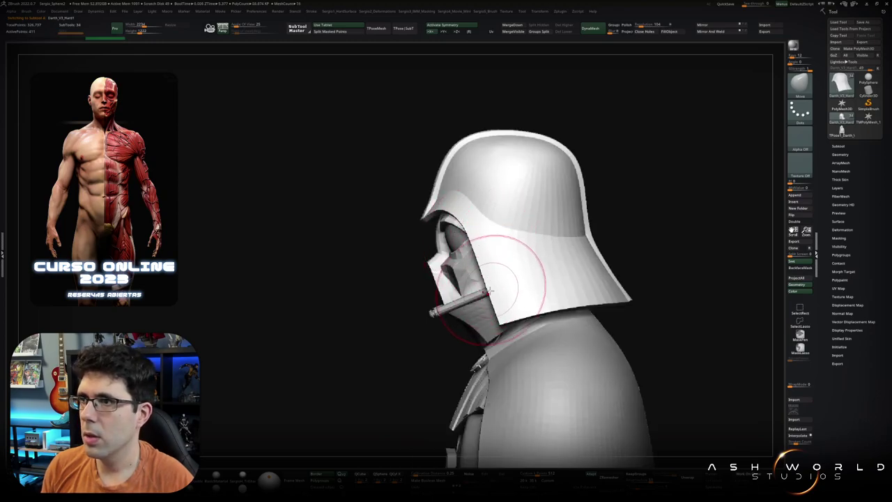
right_drag(485, 299, 488, 259)
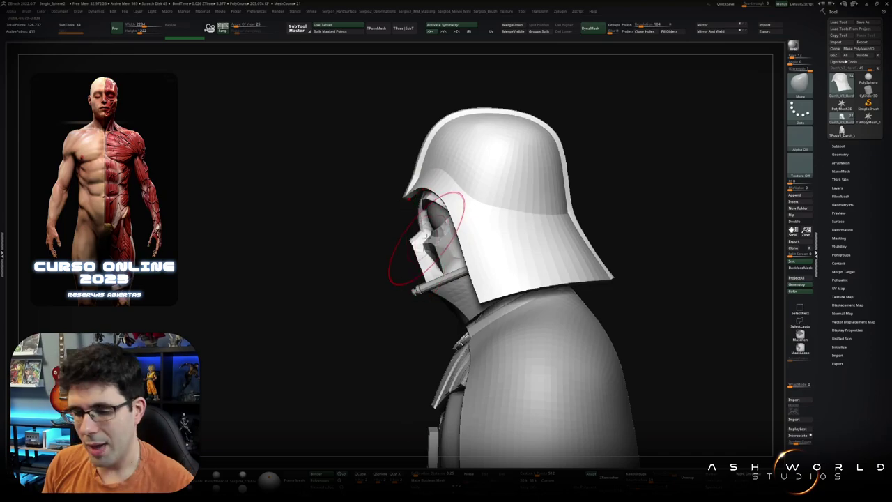
right_drag(428, 241, 391, 237)
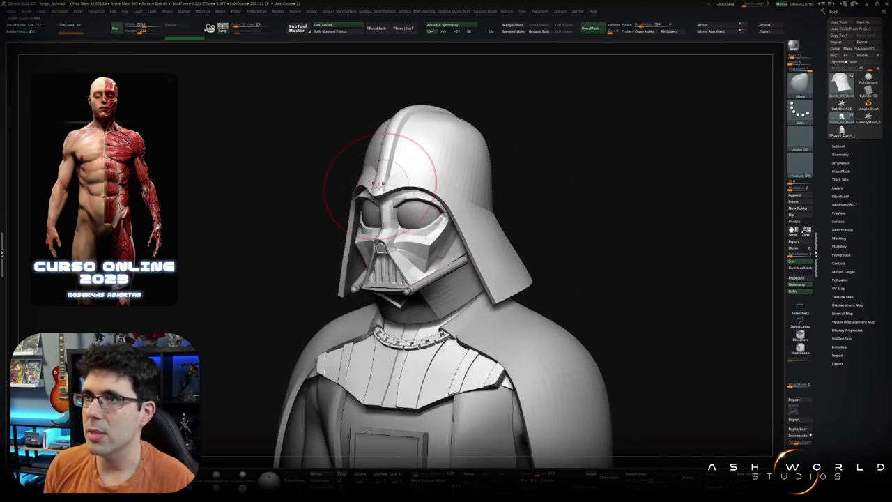
mouse_move(378, 159)
mouse_down()
mouse_move(369, 189)
mouse_move(382, 222)
mouse_move(433, 229)
mouse_up()
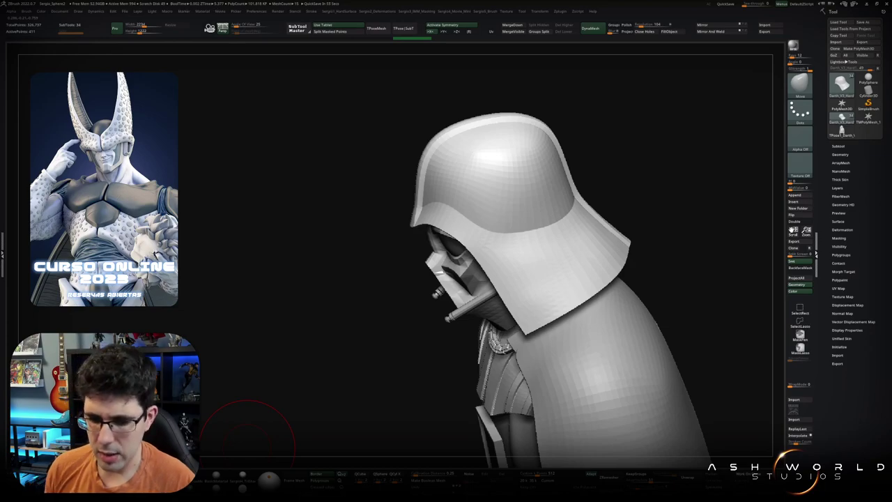
drag(248, 428, 418, 418)
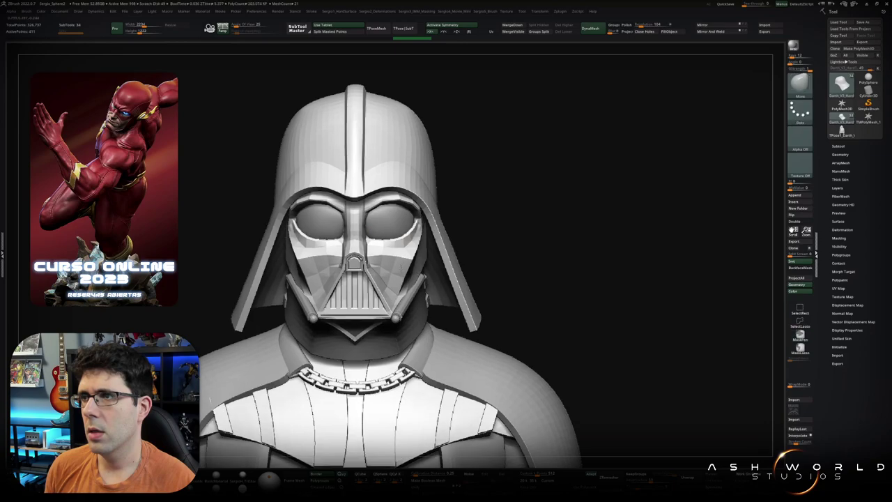
mouse_move(418, 419)
mouse_down()
mouse_move(380, 268)
mouse_move(388, 299)
mouse_up()
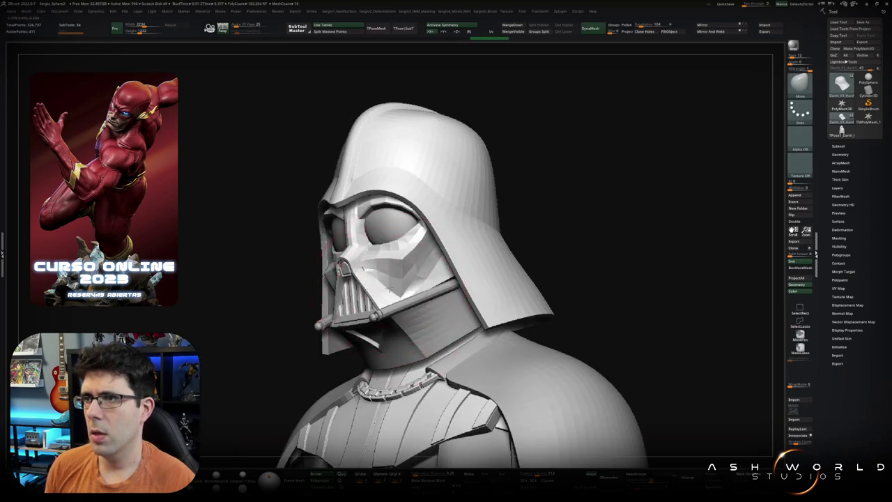
alt+click(386, 295)
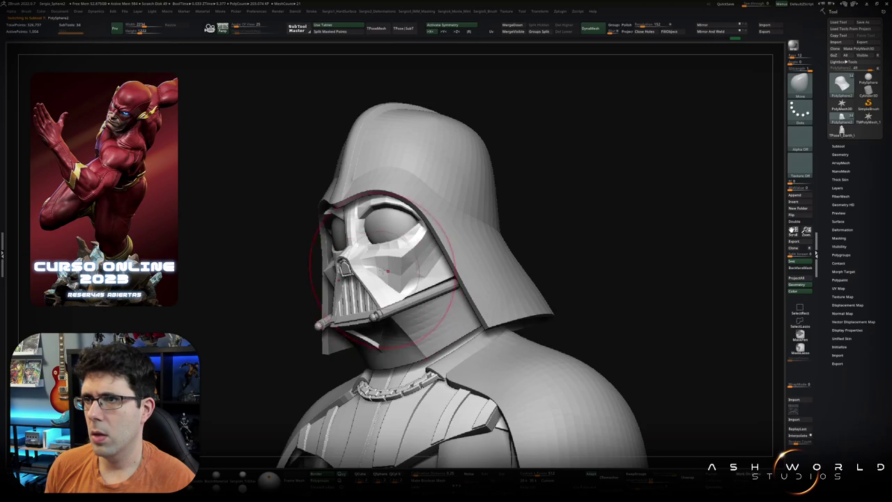
drag(386, 296, 402, 334)
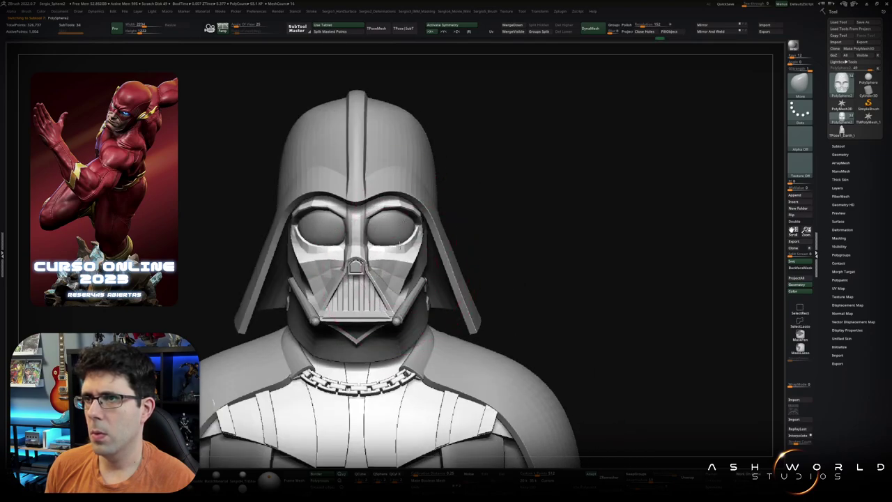
key(f)
mouse_move(468, 230)
mouse_down()
mouse_move(449, 229)
mouse_move(448, 249)
mouse_up()
scroll(448, 249, up, 3)
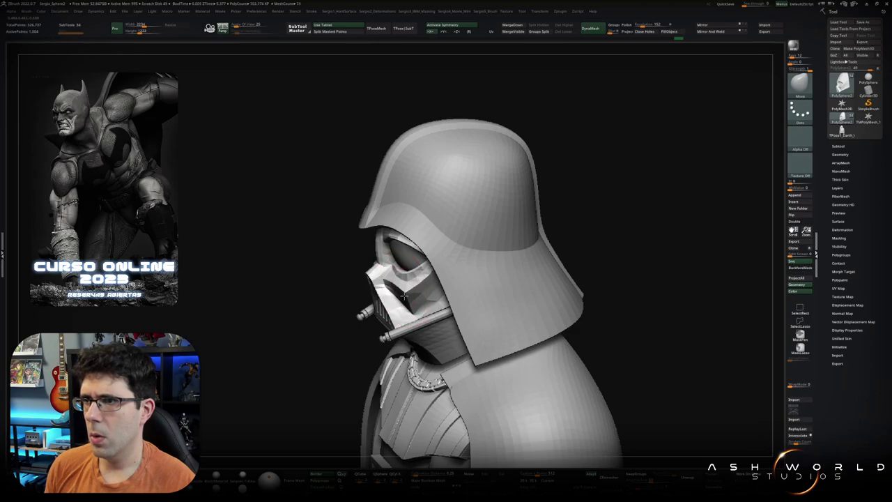
mouse_move(404, 297)
mouse_down()
mouse_move(358, 265)
mouse_move(371, 312)
mouse_up()
scroll(371, 312, up, 3)
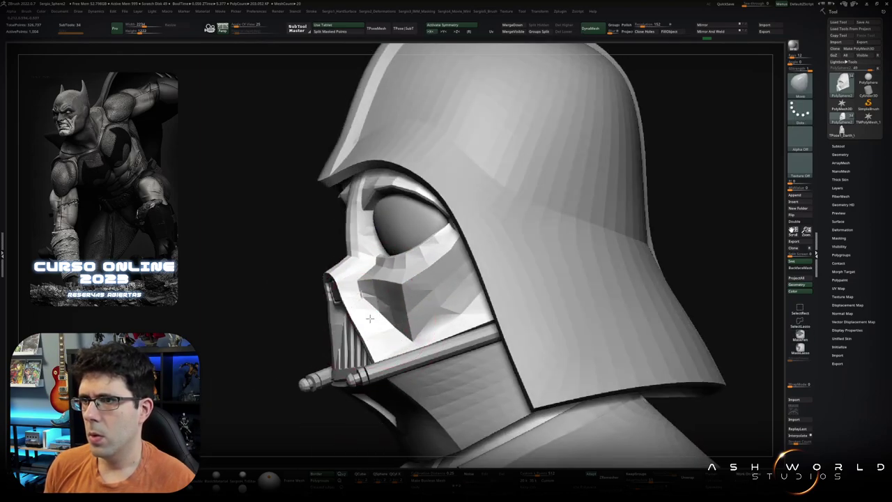
scroll(371, 312, up, 2)
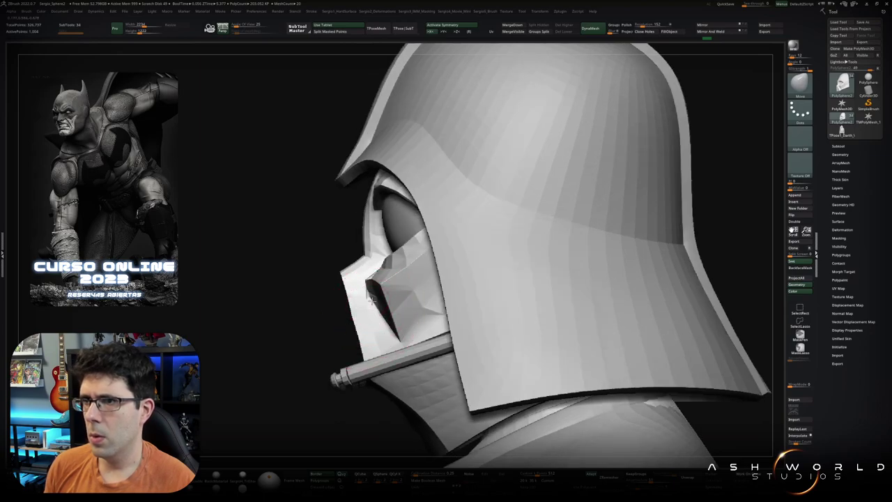
drag(389, 325, 384, 320)
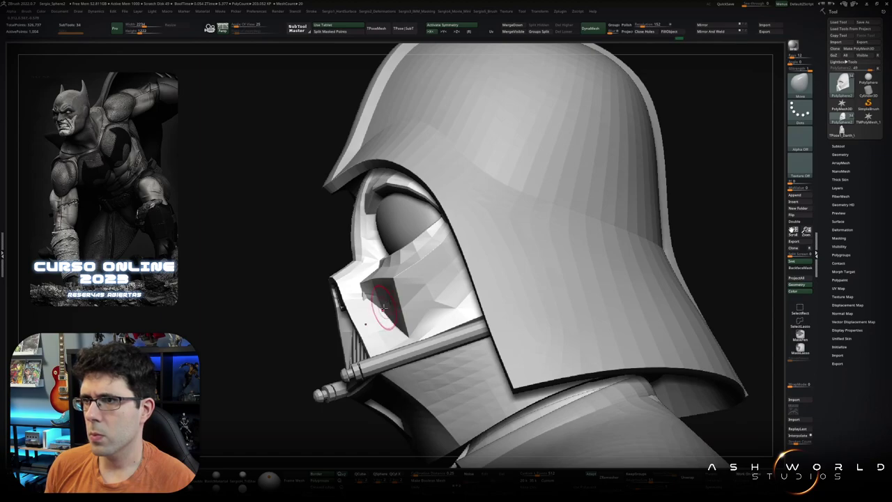
scroll(384, 306, down, 5)
mouse_move(383, 306)
mouse_down()
mouse_move(440, 310)
mouse_move(334, 326)
mouse_move(509, 340)
mouse_move(527, 313)
mouse_up()
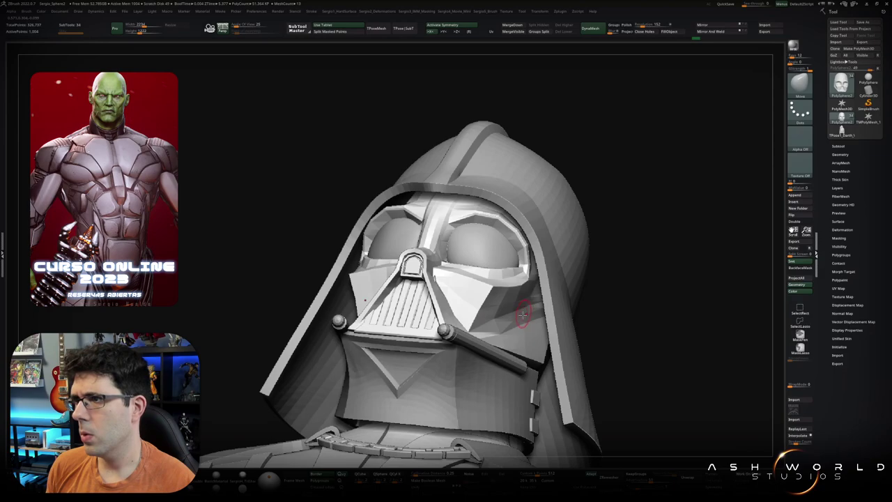
alt+click(492, 336)
drag(492, 336, 518, 293)
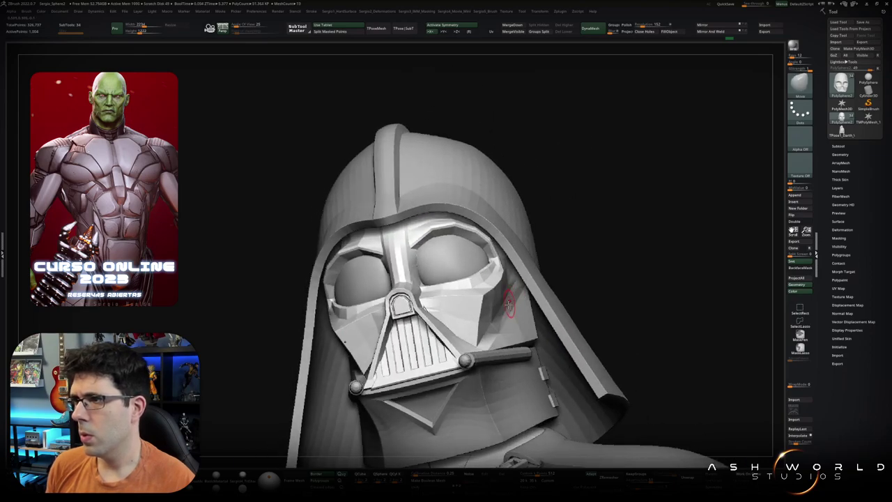
drag(493, 334, 503, 336)
alt+click(493, 336)
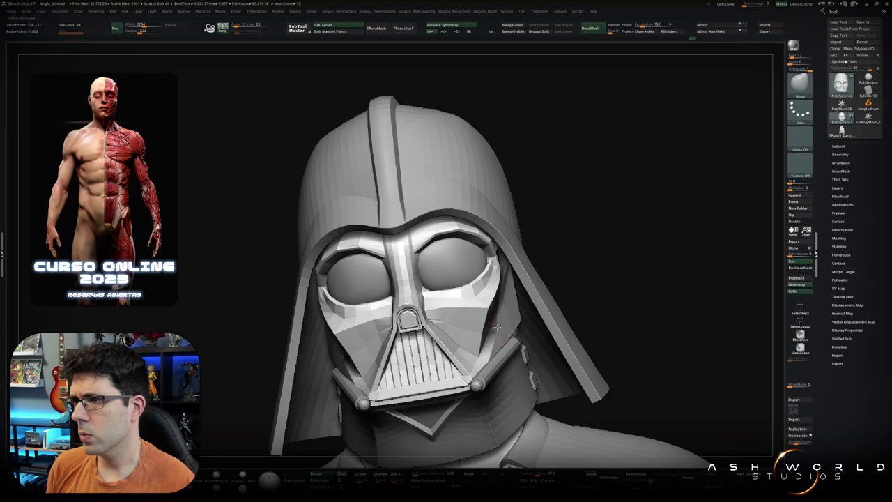
mouse_move(498, 331)
mouse_down()
mouse_move(499, 312)
mouse_move(537, 301)
mouse_move(472, 323)
mouse_move(488, 335)
mouse_move(530, 328)
mouse_move(507, 328)
mouse_move(467, 289)
mouse_move(452, 311)
mouse_move(436, 281)
mouse_up()
key(f)
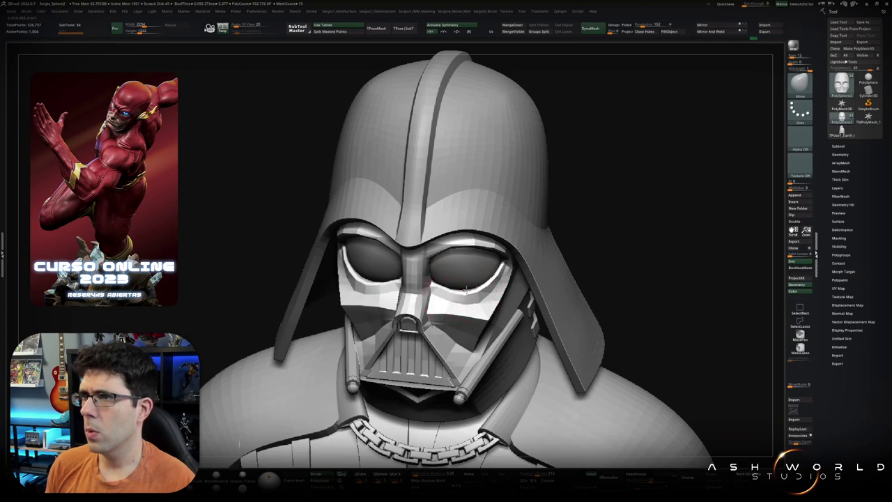
Step: Select the face mask subtool and inspect it from front, three-quarter and side views
shift+drag(479, 297, 476, 282)
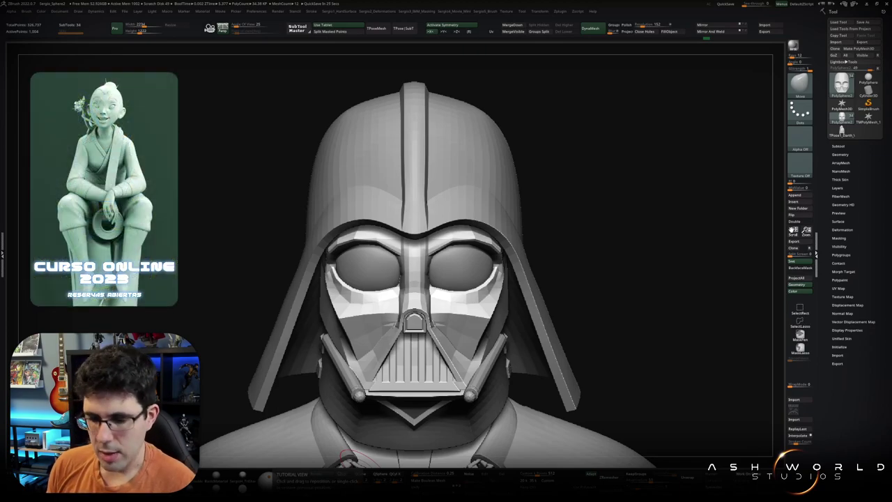
mouse_move(629, 182)
mouse_down()
mouse_move(499, 189)
mouse_move(469, 202)
mouse_move(460, 175)
mouse_up()
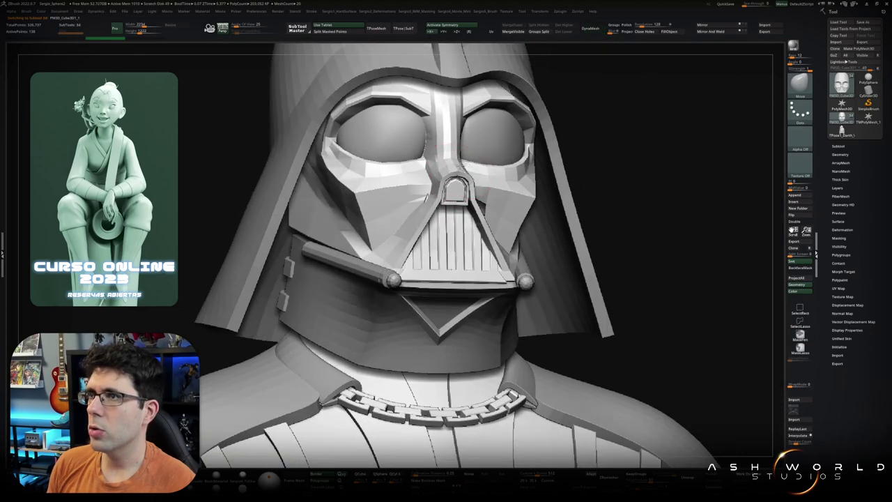
alt+click(455, 168)
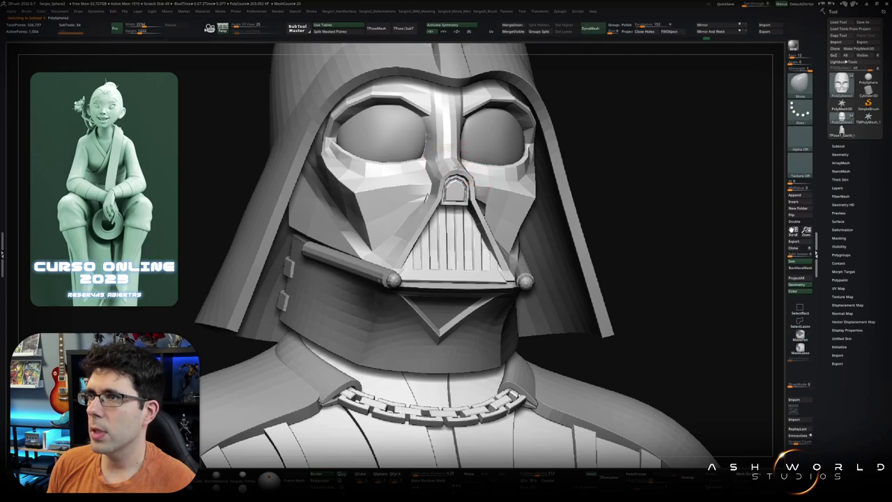
drag(470, 174, 472, 188)
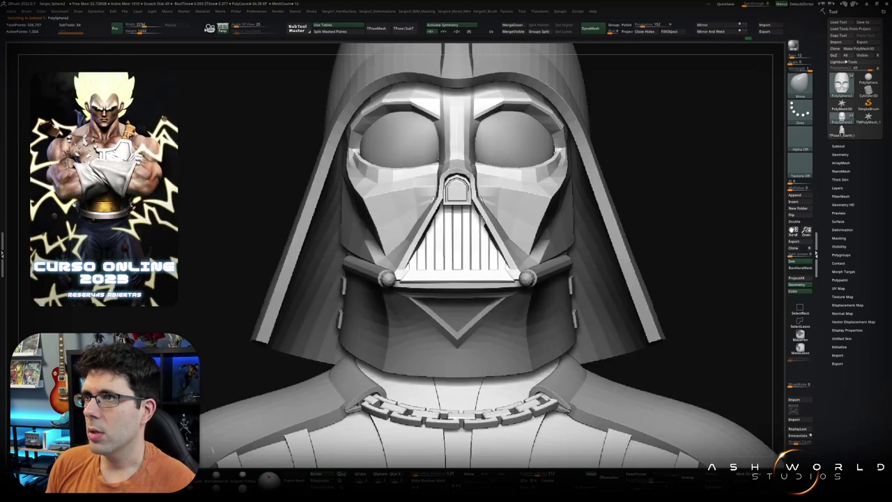
mouse_move(698, 209)
mouse_down()
mouse_move(614, 209)
mouse_move(669, 209)
mouse_up()
drag(461, 136, 488, 192)
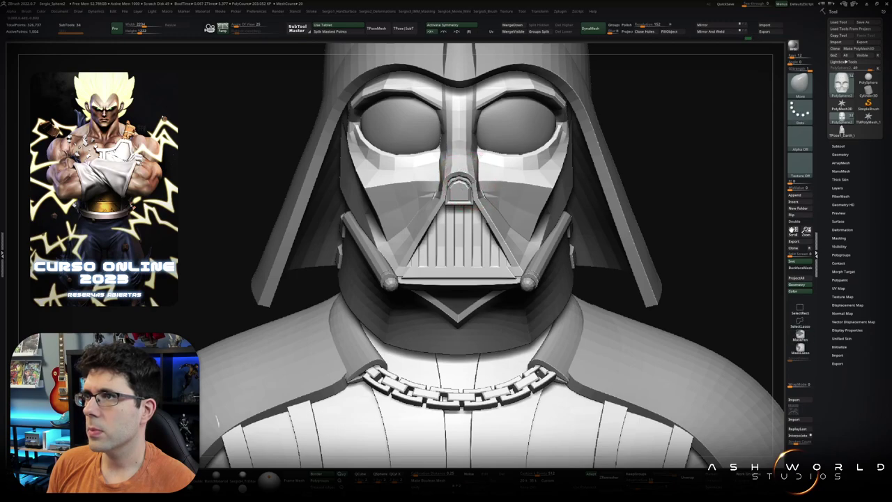
drag(488, 202, 491, 197)
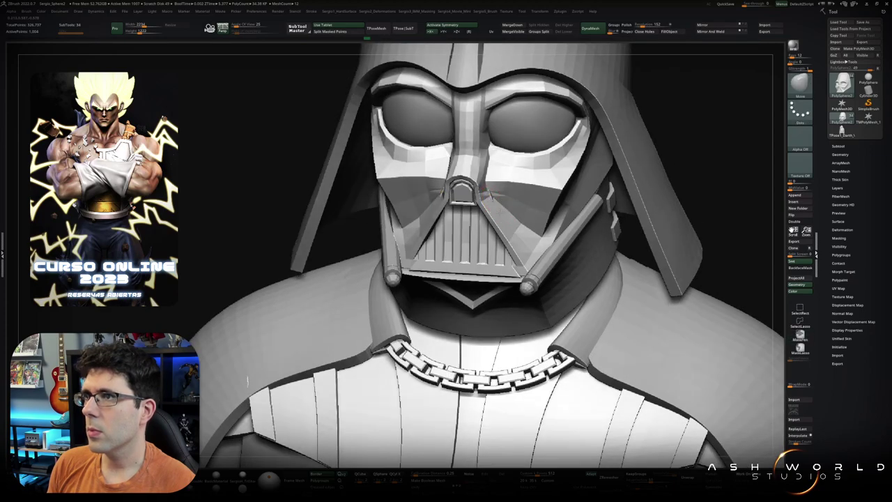
drag(481, 187, 492, 207)
key(shift+f)
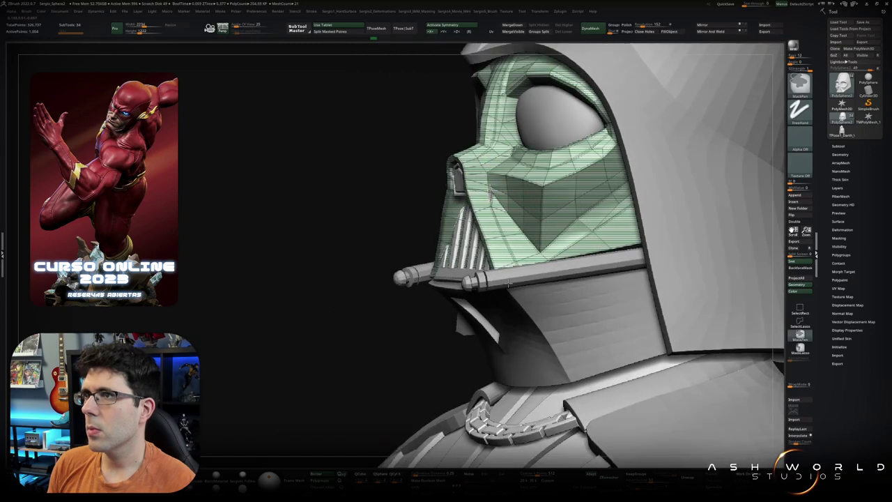
key(f)
mouse_move(490, 222)
right_down()
mouse_move(508, 199)
mouse_move(488, 202)
right_up()
key(space)
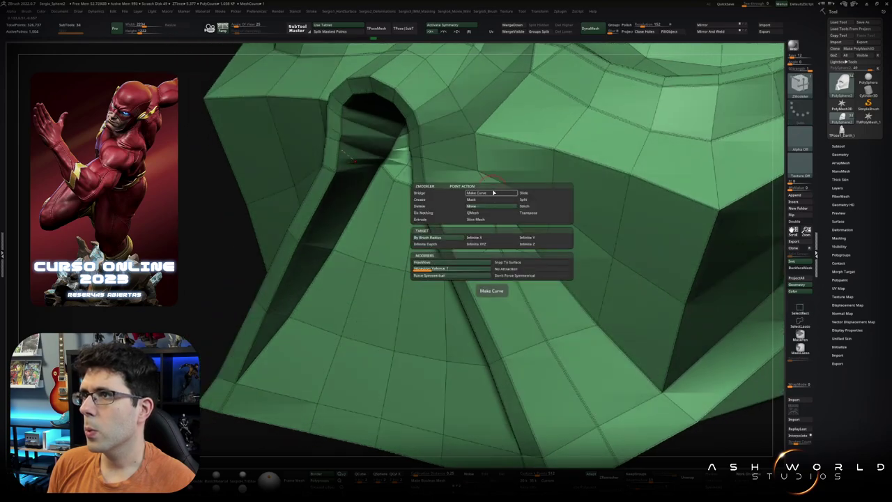
click(472, 213)
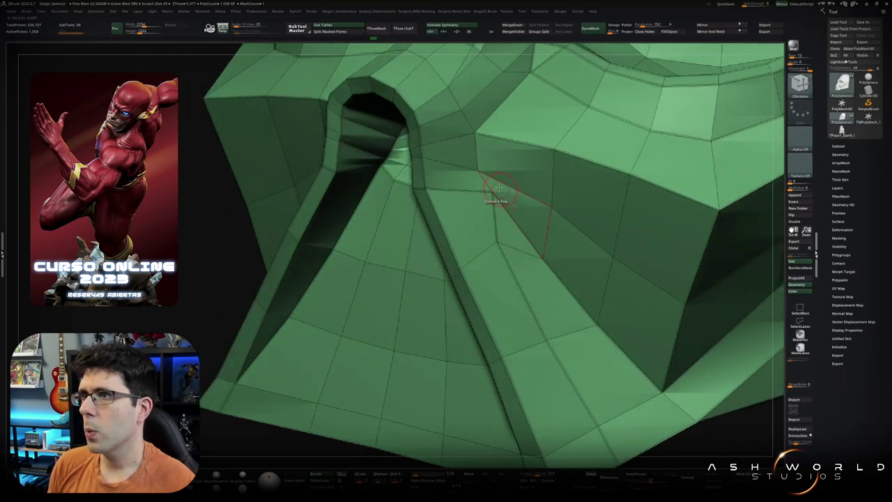
mouse_move(544, 219)
ctrl+right_down()
mouse_move(478, 233)
mouse_move(514, 262)
mouse_move(566, 236)
mouse_move(512, 261)
ctrl+right_up()
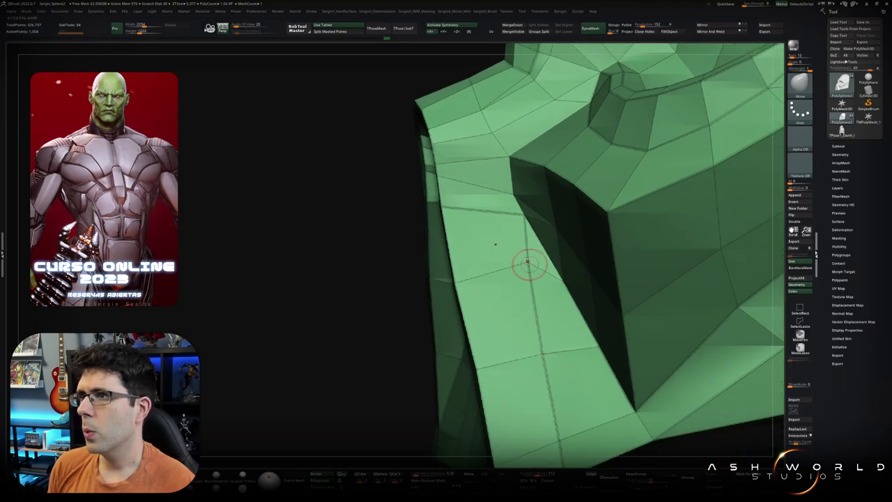
mouse_move(528, 264)
right_down()
mouse_move(536, 290)
mouse_move(519, 217)
right_up()
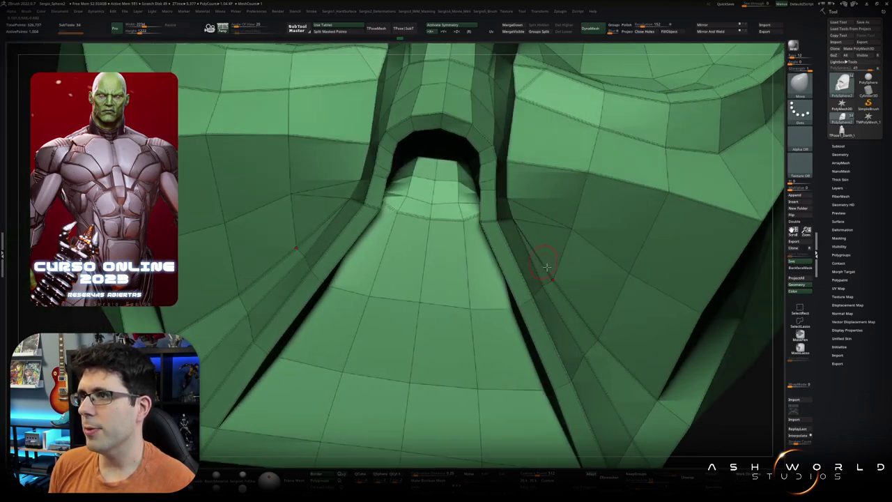
key(f)
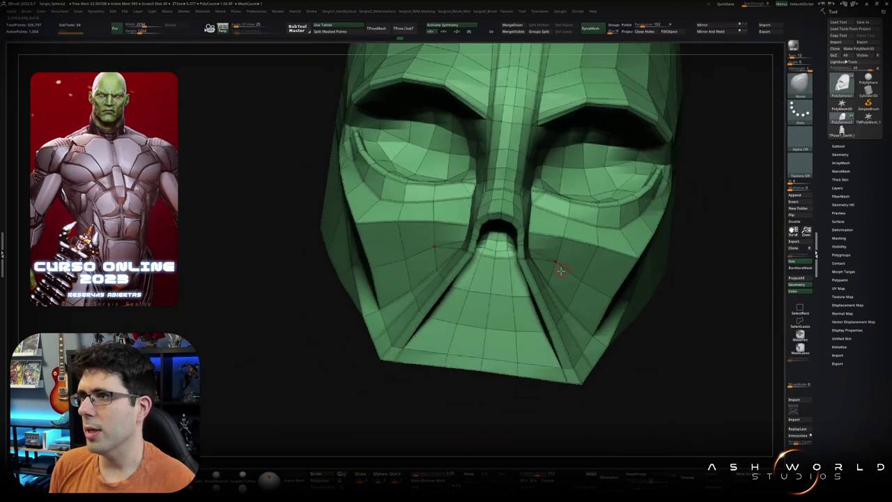
mouse_move(564, 265)
right_down()
mouse_move(543, 269)
mouse_move(529, 293)
right_up()
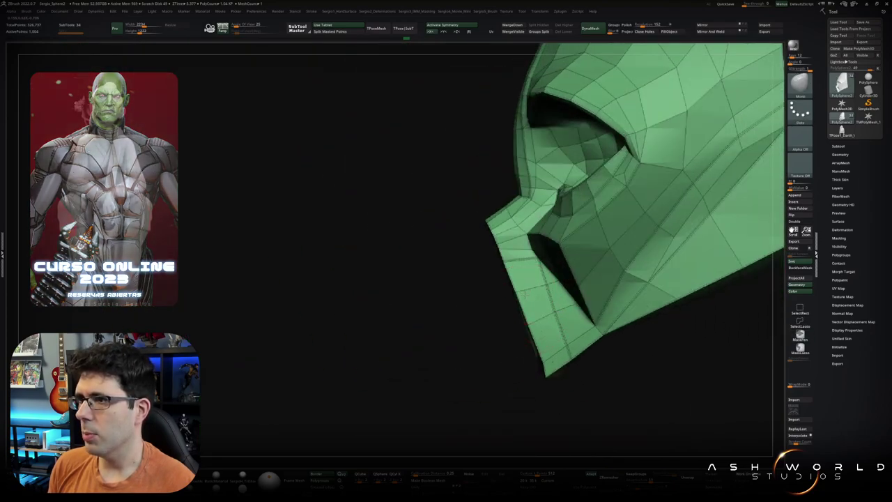
right_drag(544, 346, 528, 340)
key(shift+f)
Step: Select the eye lenses subtool, solo it briefly, and orbit to inspect the bust and chest chain
key(ctrl+shift+f)
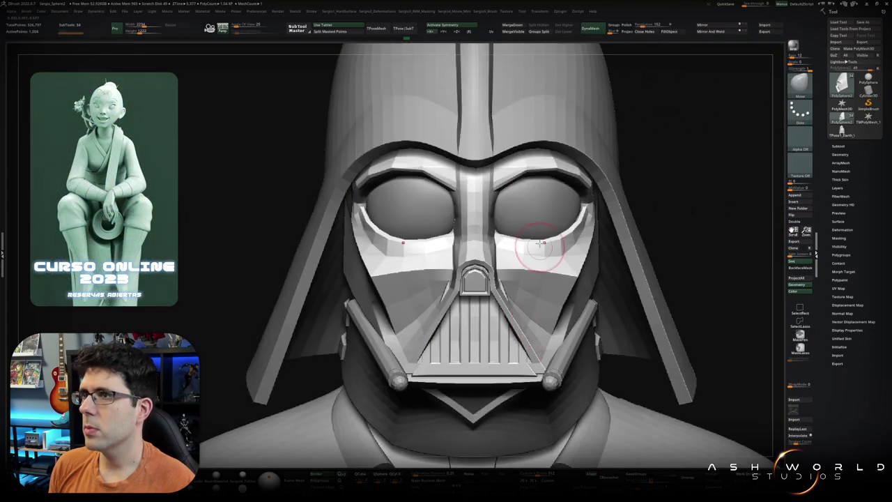
right_drag(543, 235, 540, 251)
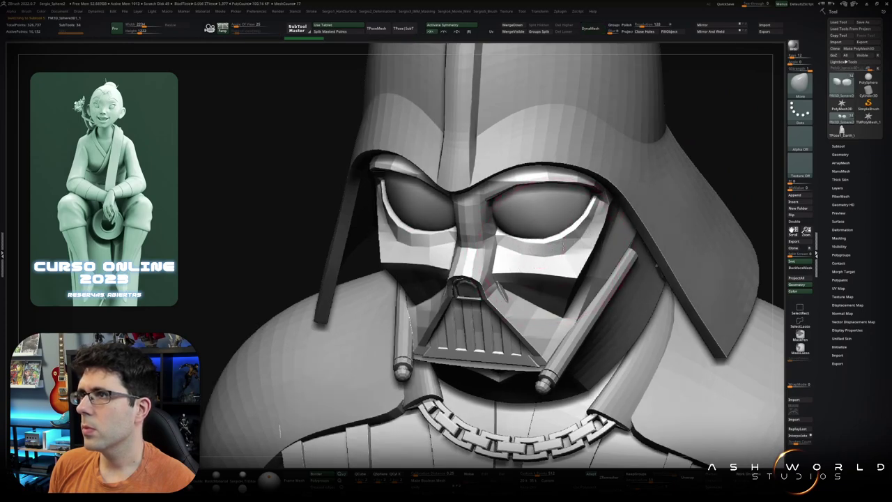
mouse_move(540, 247)
right_down()
mouse_move(586, 245)
mouse_move(578, 225)
right_up()
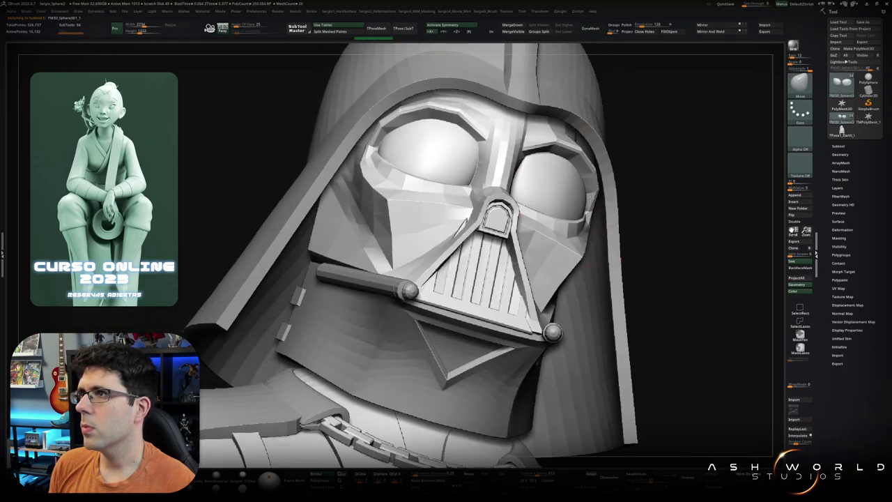
right_drag(566, 168, 540, 160)
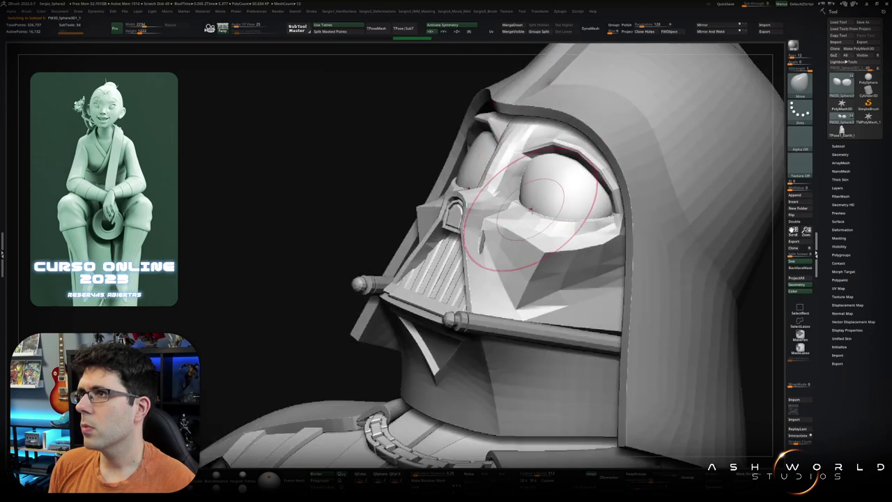
mouse_move(532, 209)
right_down()
mouse_move(512, 157)
mouse_move(595, 211)
right_up()
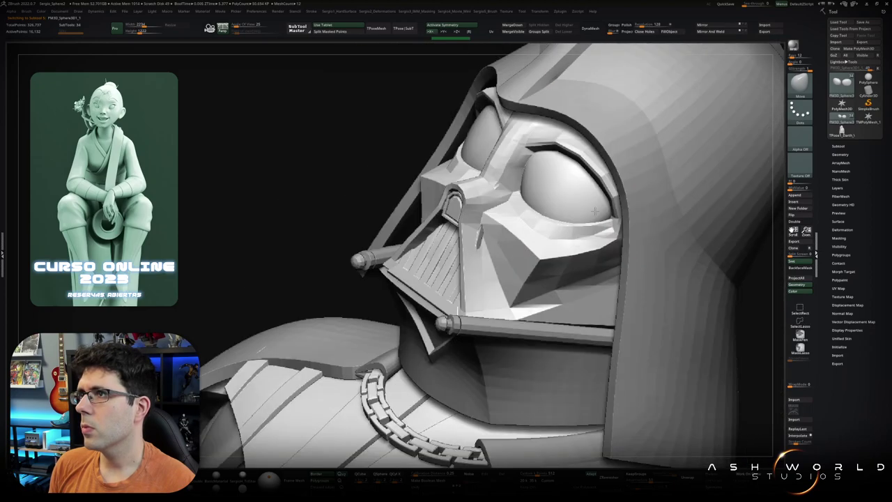
ctrl+shift+click(597, 219)
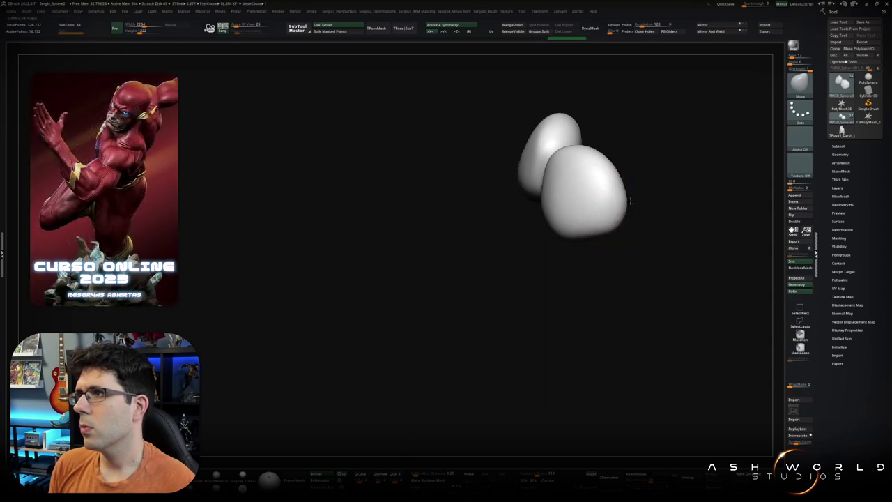
ctrl+shift+click(629, 201)
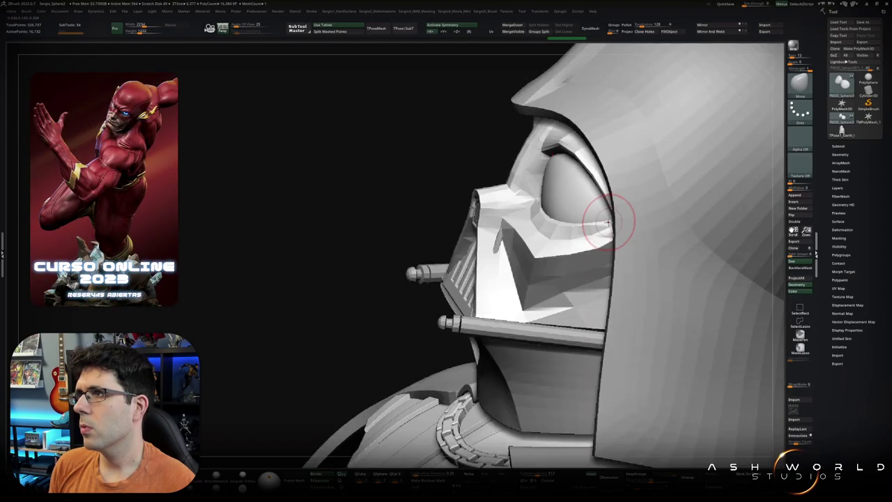
mouse_move(597, 209)
right_down()
mouse_move(614, 220)
mouse_move(605, 223)
mouse_move(612, 206)
right_up()
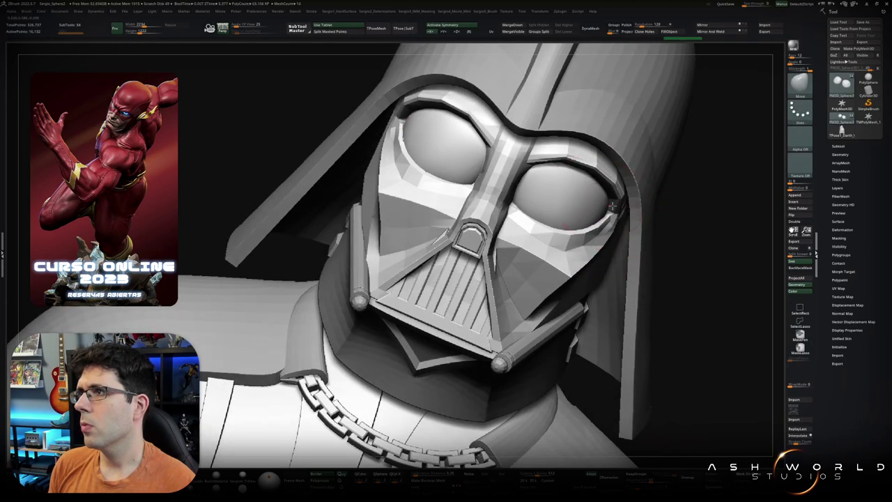
right_drag(578, 259, 557, 215)
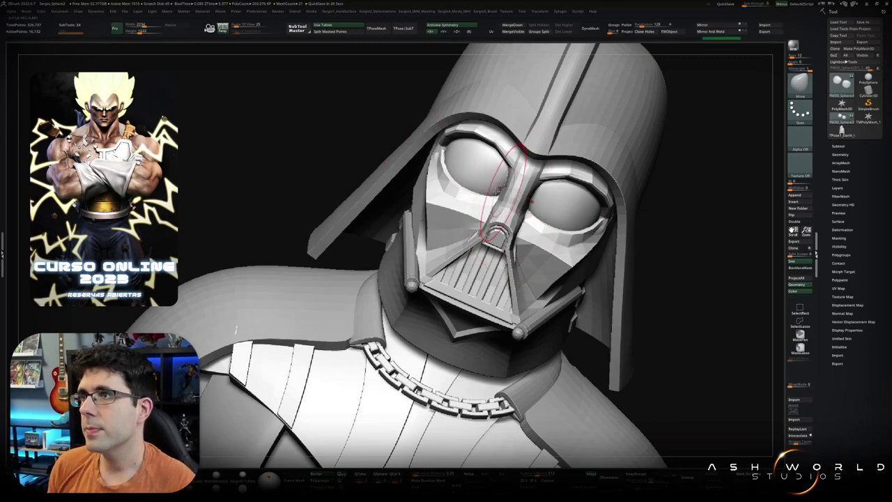
Step: Orbit and zoom the bust through profile, front and three-quarter views of the mask
mouse_move(500, 188)
middle_down()
mouse_move(493, 218)
mouse_move(500, 210)
mouse_move(511, 221)
mouse_move(502, 237)
middle_up()
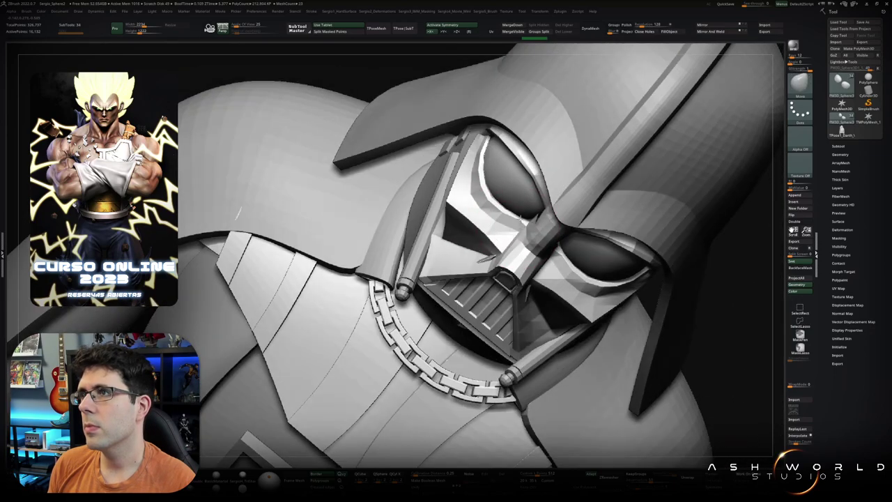
mouse_move(522, 200)
middle_down()
mouse_move(500, 170)
mouse_move(514, 198)
mouse_move(533, 188)
middle_up()
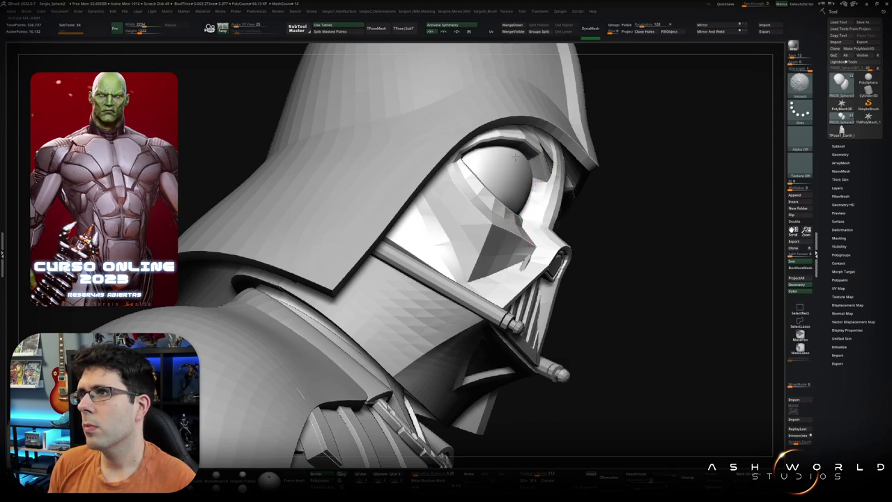
mouse_move(506, 177)
middle_down()
mouse_move(477, 189)
mouse_move(592, 149)
mouse_move(509, 189)
middle_up()
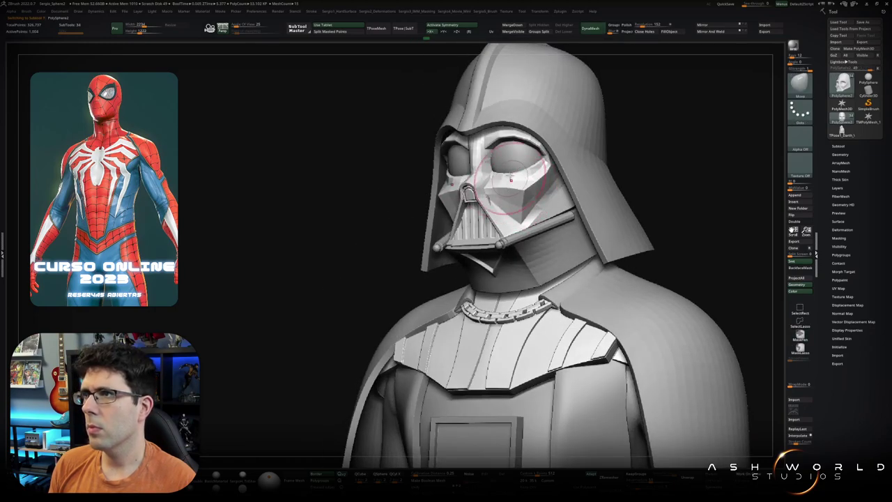
mouse_move(511, 180)
middle_down()
mouse_move(557, 125)
mouse_move(519, 139)
middle_up()
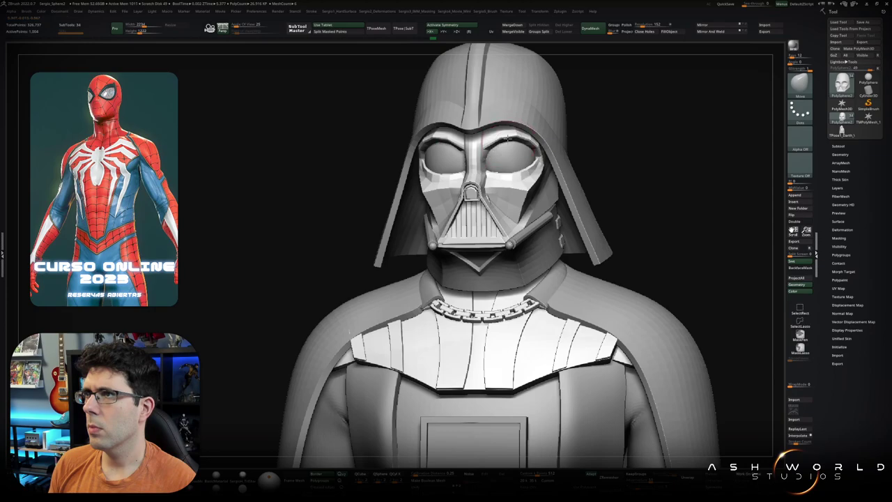
mouse_move(523, 139)
middle_down()
mouse_move(567, 160)
mouse_move(486, 178)
mouse_move(461, 210)
middle_up()
scroll(537, 164, down, 3)
scroll(568, 160, up, 1)
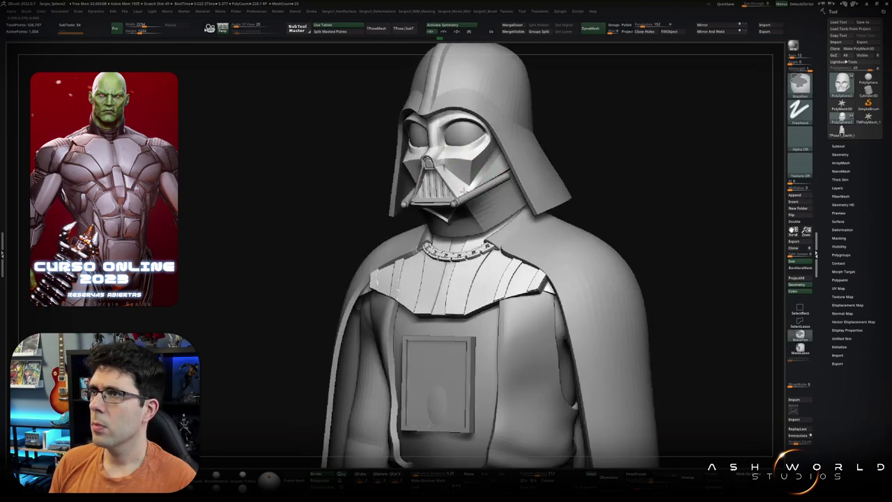
scroll(461, 209, up, 1)
scroll(460, 220, up, 1)
scroll(460, 225, up, 2)
Step: Toggle the mask between its lowest and highest subdivision levels, ending at the lowest
key(shift+d)
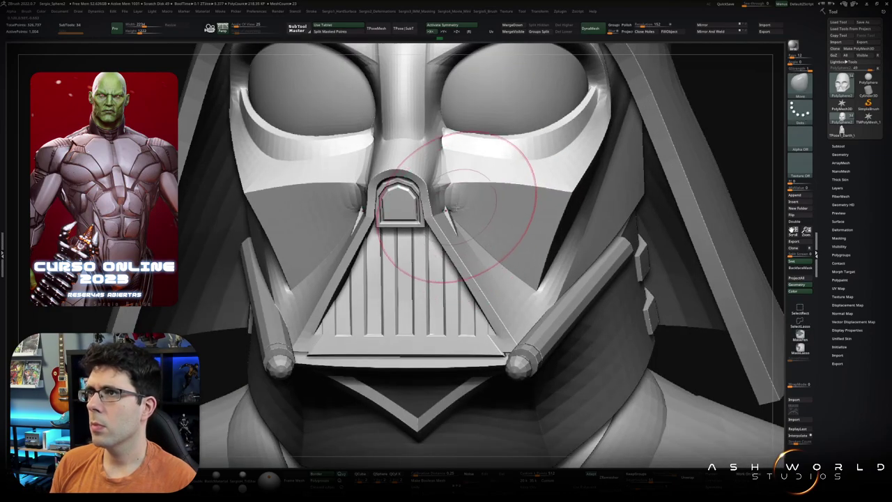
middle_drag(442, 199, 443, 200)
key(d)
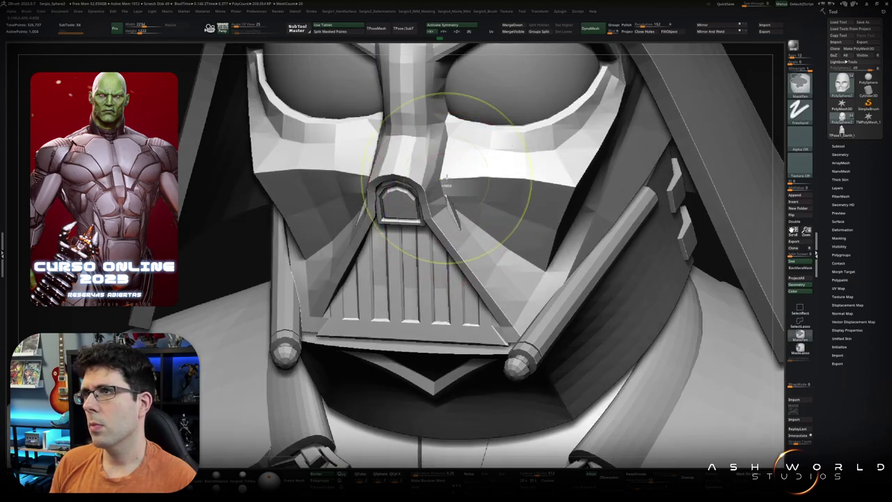
key(shift+d)
scroll(446, 201, up, 3)
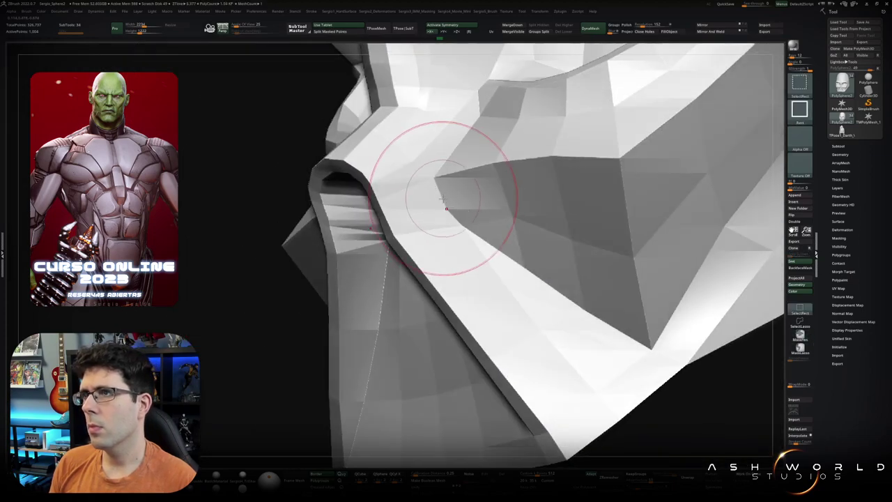
Step: Crease the edge running along the mask's nose bridge with ZModeler
key(space)
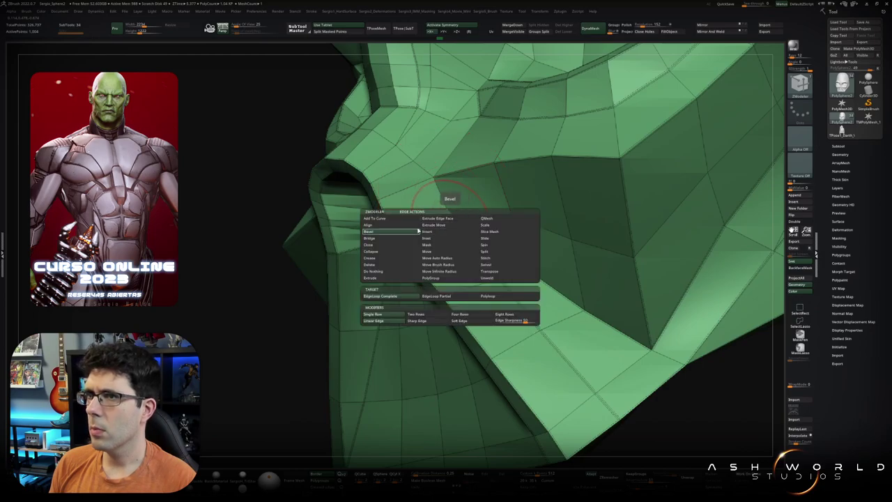
click(403, 258)
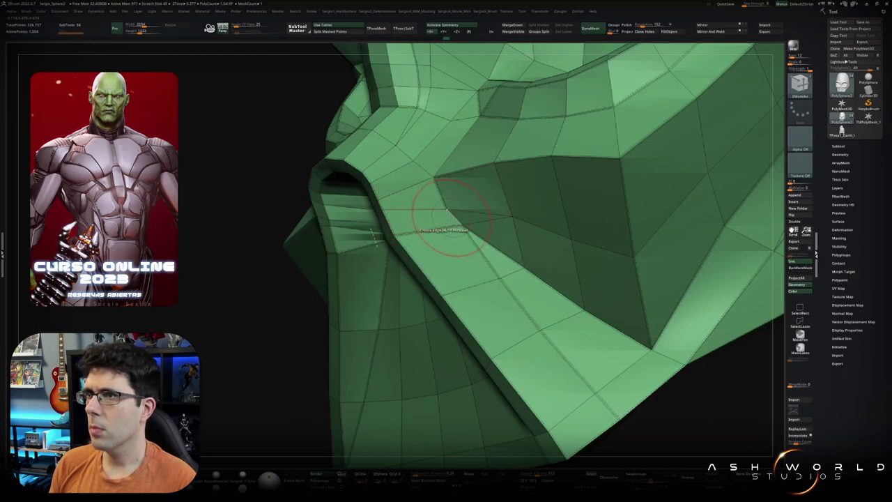
click(455, 226)
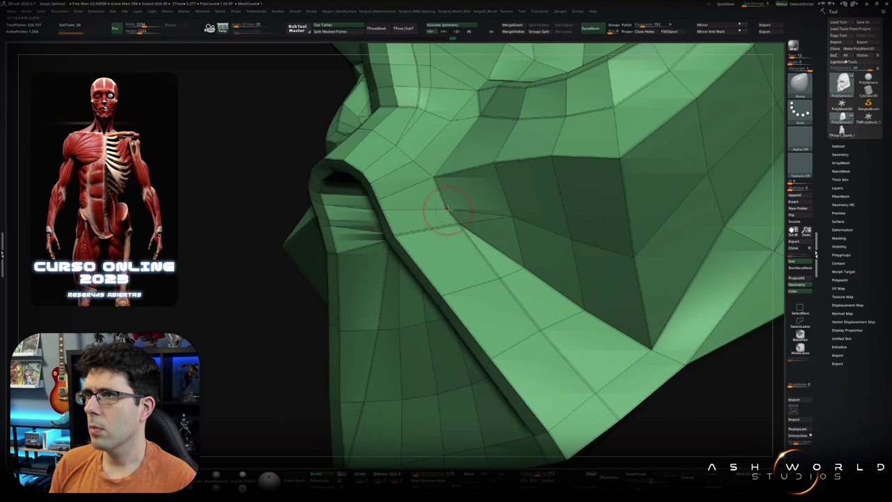
mouse_move(452, 207)
mouse_down()
mouse_move(474, 157)
mouse_move(490, 299)
mouse_move(454, 234)
mouse_up()
scroll(490, 299, up, 3)
scroll(464, 230, up, 2)
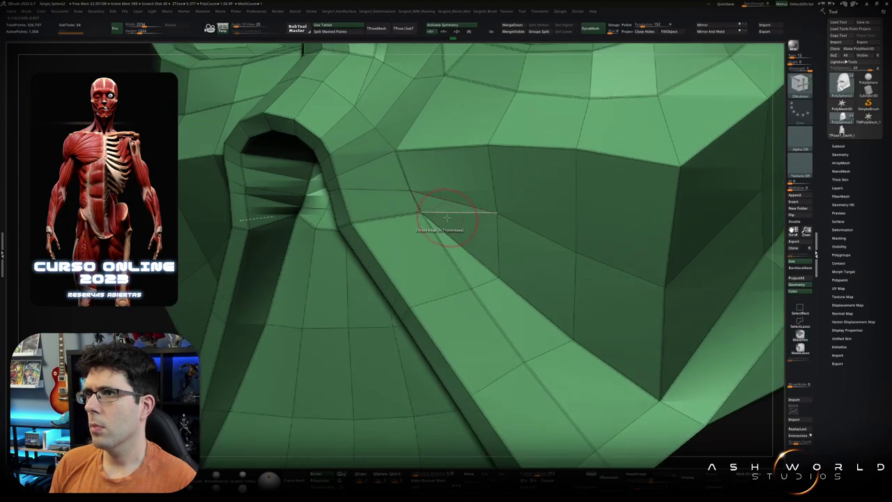
Step: Set the ZModeler edge action to Delete and exit Solo to show the whole helmet
mouse_move(451, 218)
right_down()
mouse_move(433, 205)
mouse_move(421, 225)
right_up()
key(space)
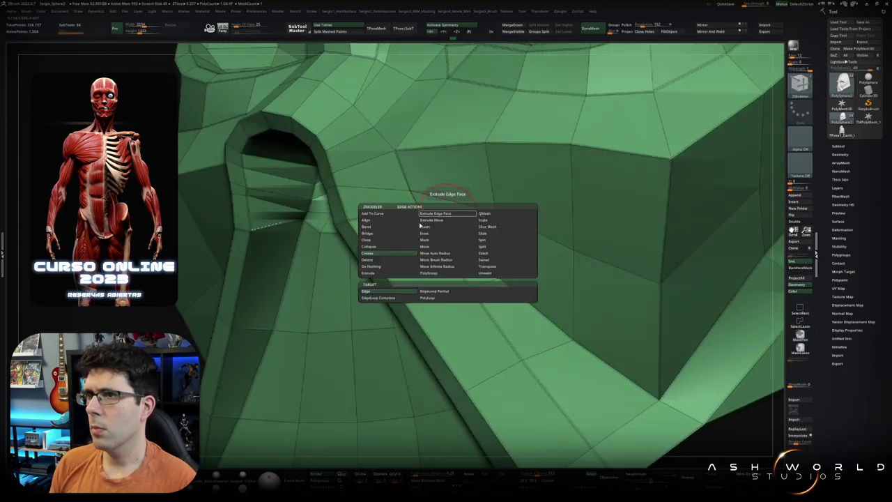
click(380, 260)
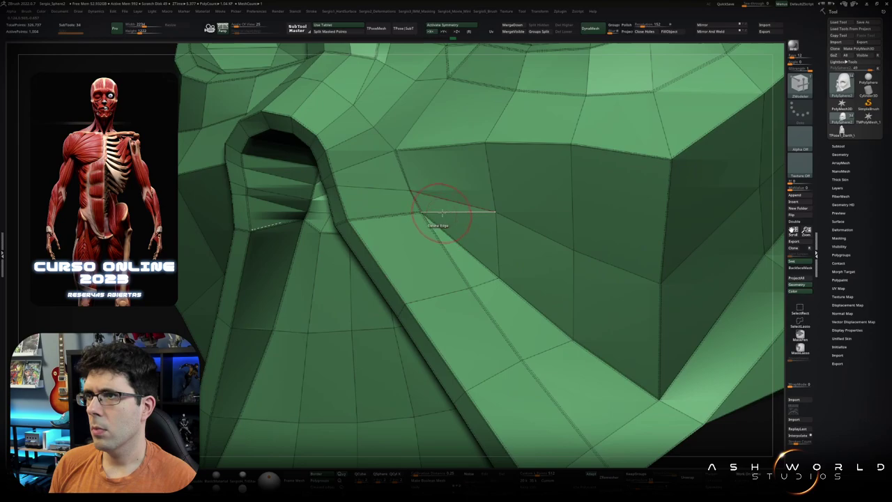
right_drag(453, 239, 484, 234)
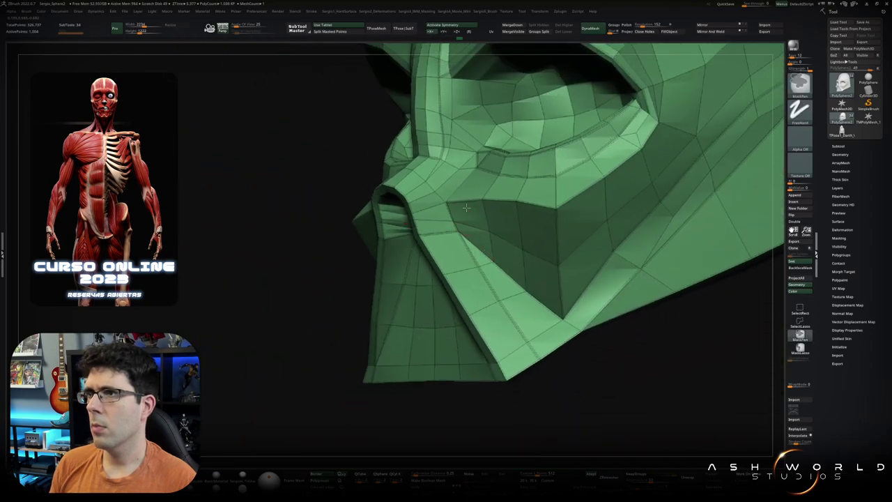
key(alt+s)
key(shift+f)
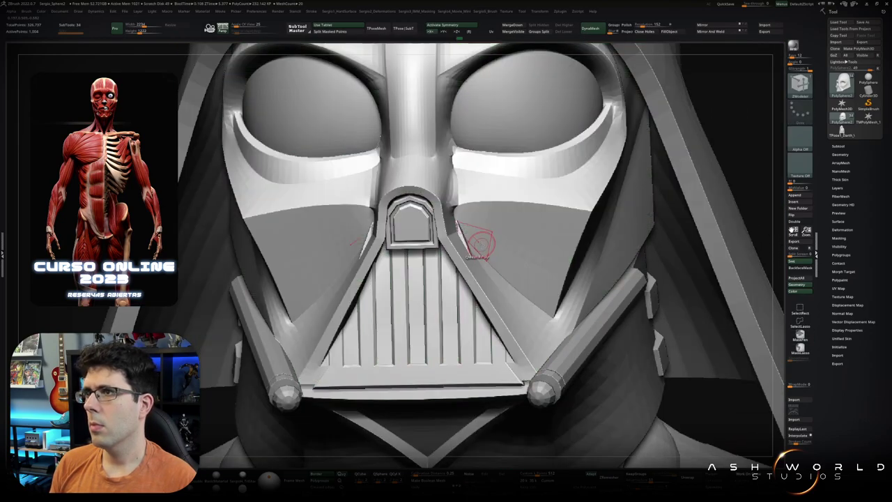
key(f)
mouse_move(481, 248)
ctrl+right_down()
mouse_move(485, 269)
mouse_move(484, 219)
ctrl+right_up()
key(shift+d)
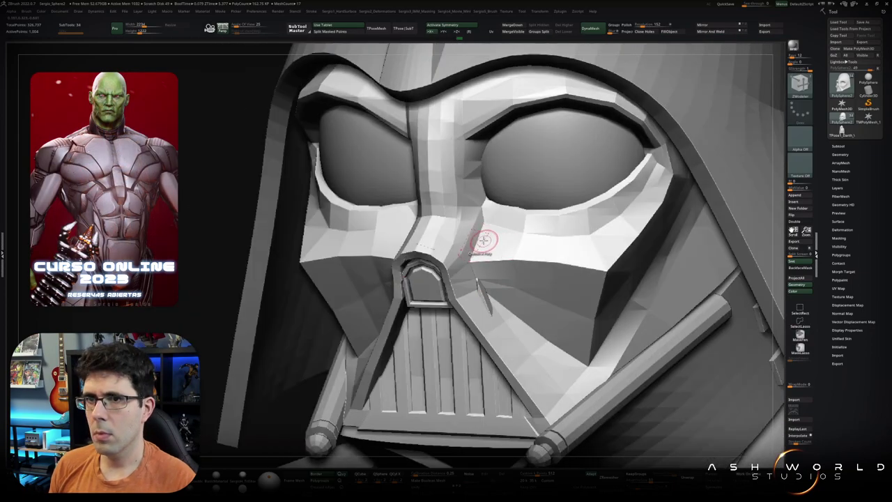
mouse_move(477, 251)
right_down()
mouse_move(502, 255)
mouse_move(474, 258)
right_up()
key(shift+f)
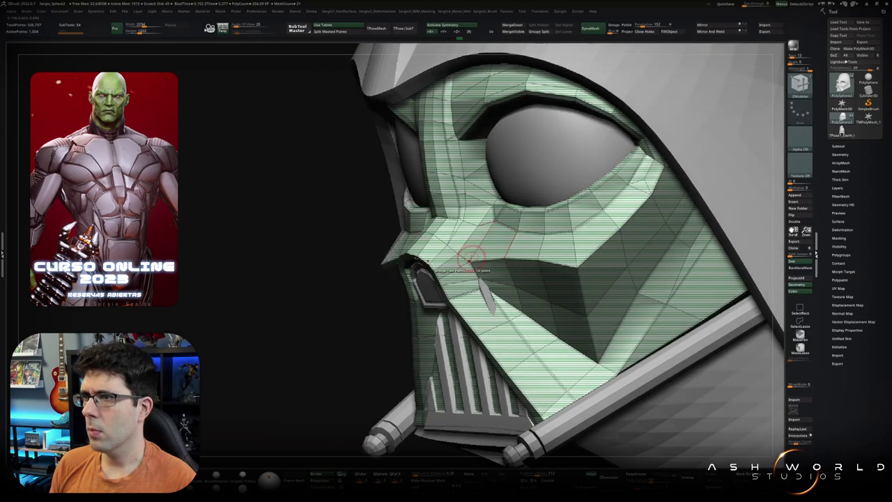
right_drag(469, 259, 469, 272)
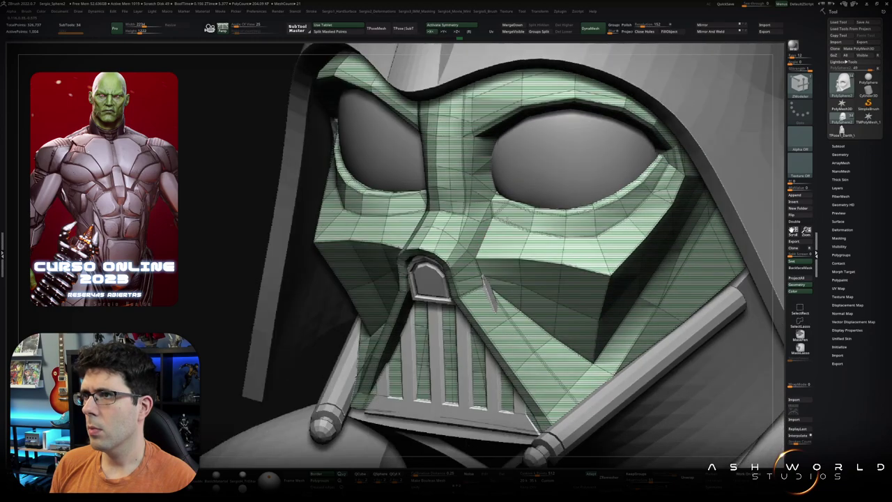
mouse_move(498, 230)
right_down()
mouse_move(502, 219)
mouse_move(486, 286)
mouse_move(568, 165)
mouse_move(530, 209)
mouse_move(490, 222)
right_up()
key(b)
key(s)
key(t)
key(f)
key(b)
key(z)
key(m)
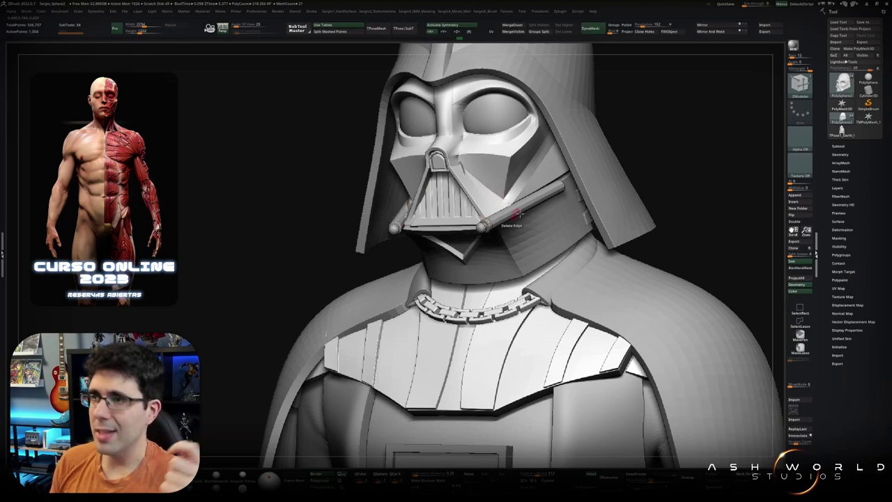
mouse_move(486, 222)
right_down()
mouse_move(463, 223)
mouse_move(494, 201)
mouse_move(464, 222)
right_up()
key(f)
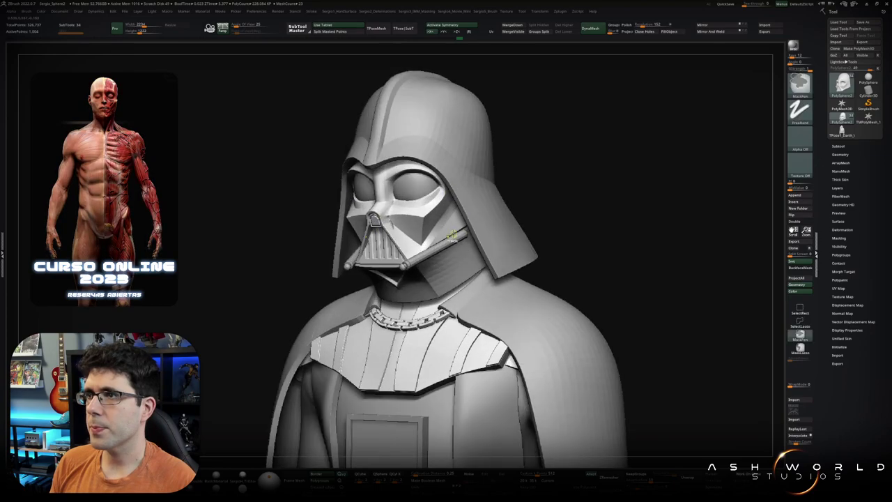
mouse_move(520, 181)
right_down()
mouse_move(508, 175)
mouse_move(519, 177)
right_up()
key(f)
right_drag(496, 144, 475, 177)
mouse_move(481, 221)
right_down()
mouse_move(504, 256)
mouse_move(466, 196)
right_up()
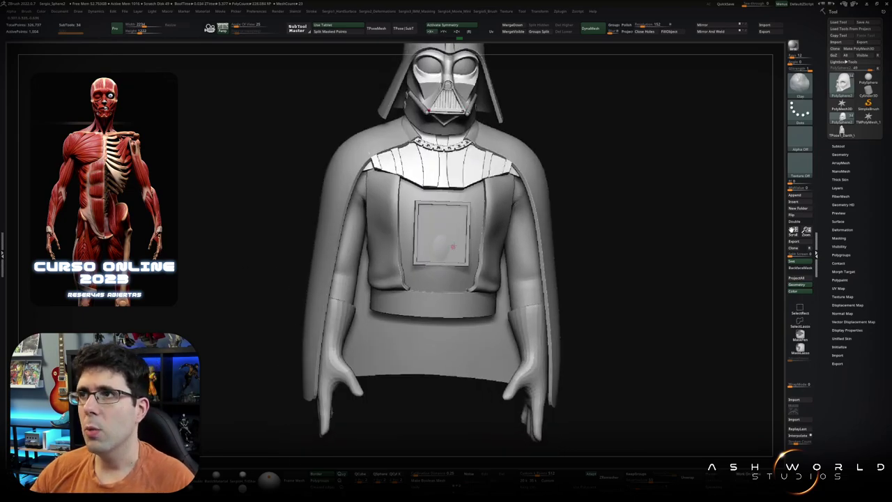
Step: Start a TimeLapse recording from the custom Movie menu
right_drag(452, 246, 480, 262)
key(m)
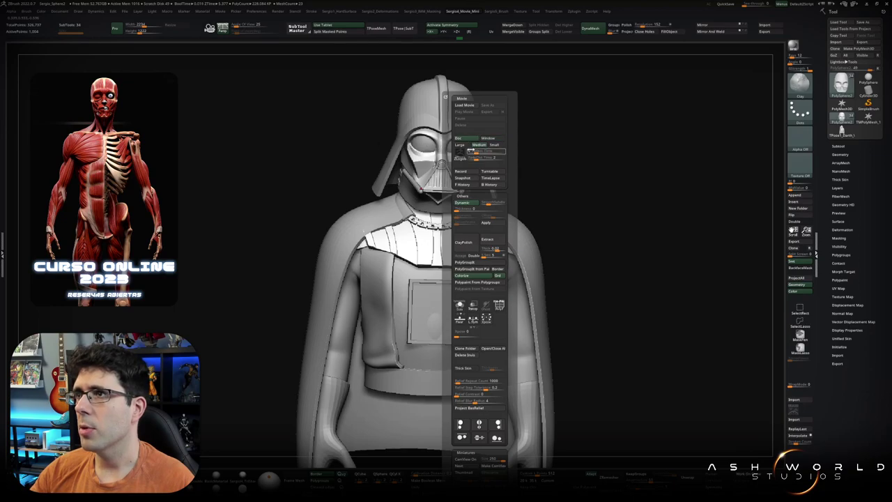
click(490, 179)
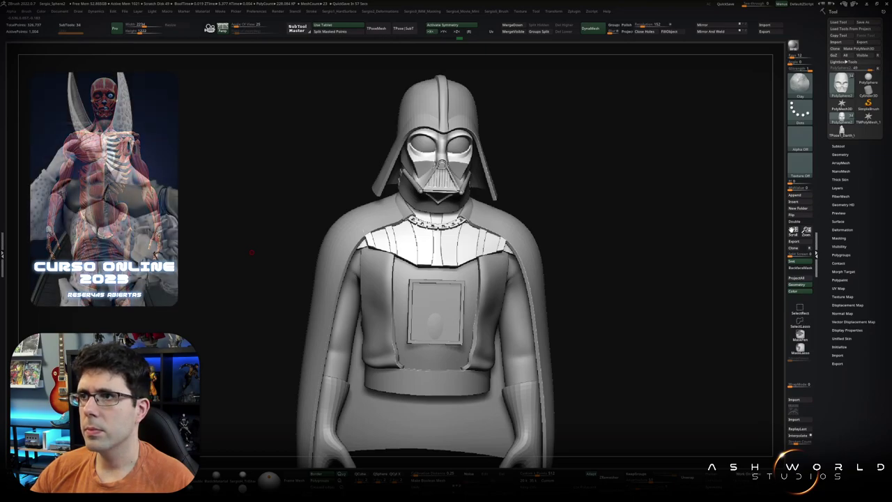
Step: Rotate the bust and Alt-click the chest box to make it the active subtool
mouse_move(252, 252)
alt+right_down()
mouse_move(490, 337)
mouse_move(474, 337)
mouse_move(462, 389)
mouse_move(242, 330)
mouse_move(157, 324)
alt+right_up()
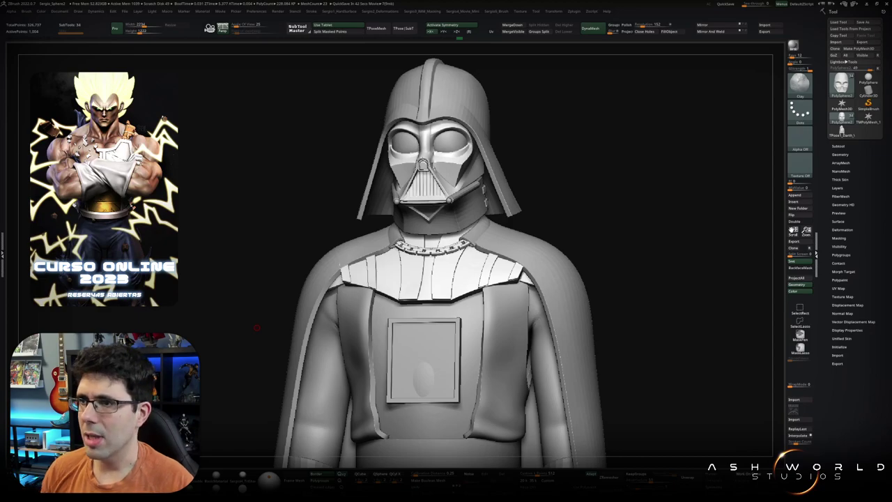
drag(257, 327, 612, 202)
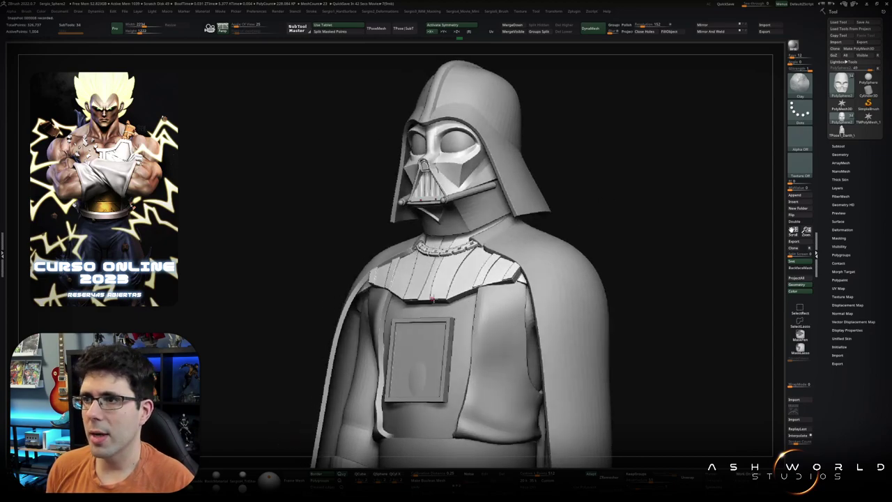
alt+click(441, 319)
alt+drag(415, 275, 393, 212)
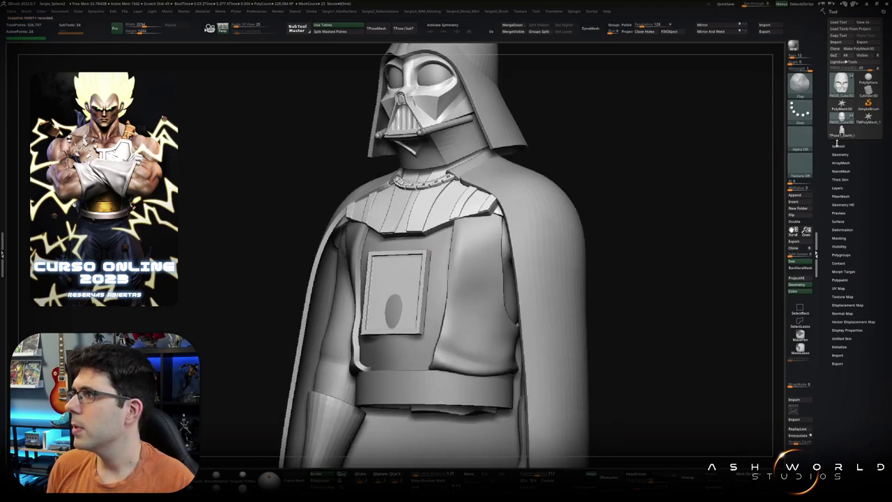
Step: Select the chest plate subtool in the subtool list and isolate it with Solo
click(838, 145)
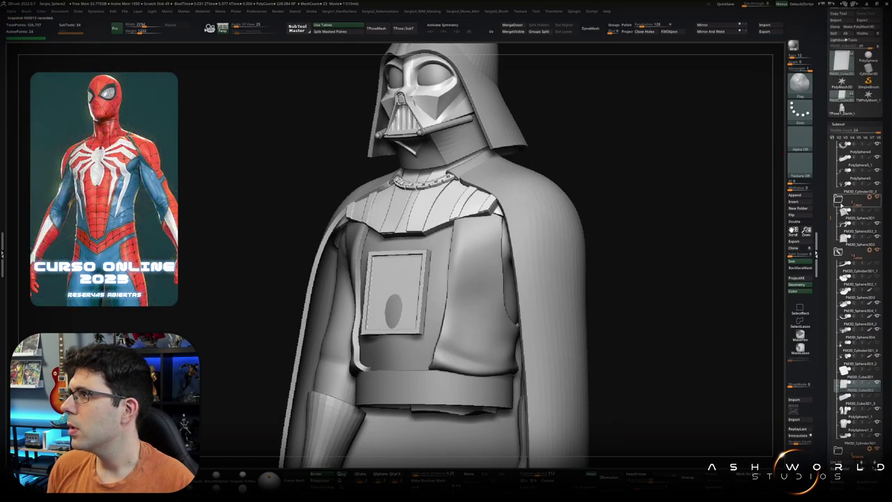
click(838, 148)
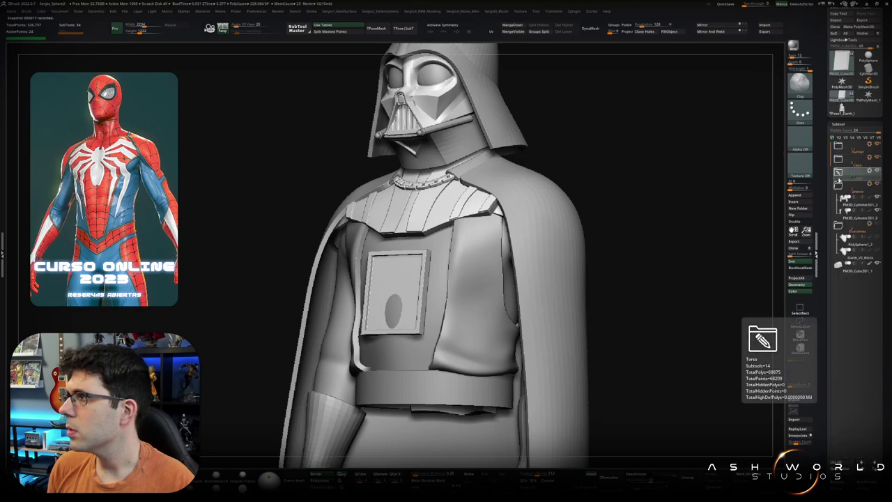
click(839, 183)
click(840, 185)
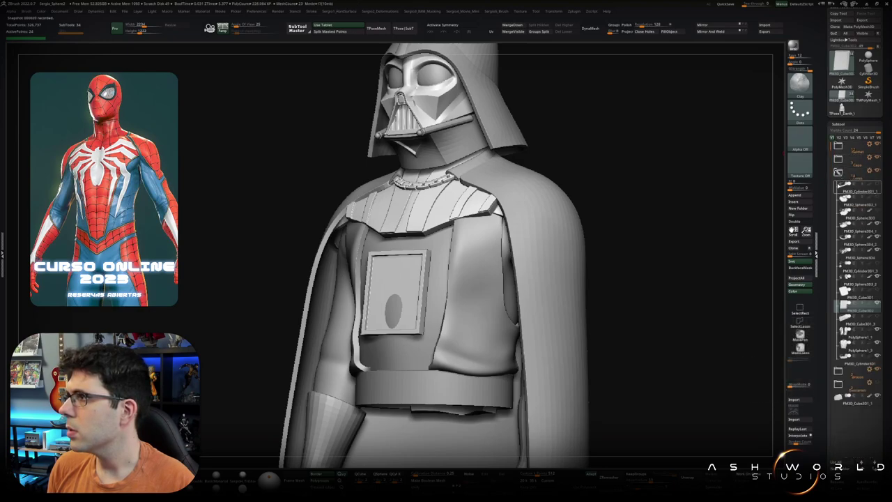
click(864, 314)
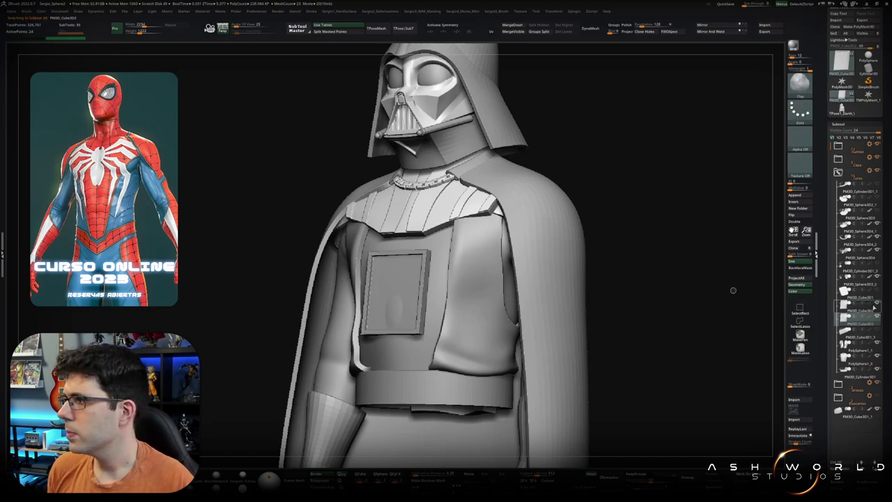
key(alt+s)
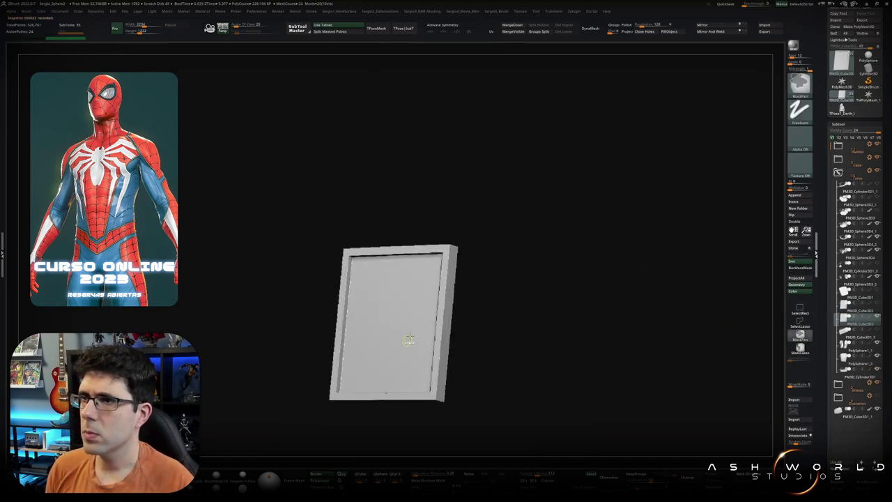
Step: Switch the chest plate to ZModeler and set edge deletion to target whole edge loops
drag(640, 321, 416, 310)
key(shift+f)
key(shift+f)
right_drag(416, 310, 443, 243)
key(b)
key(z)
key(m)
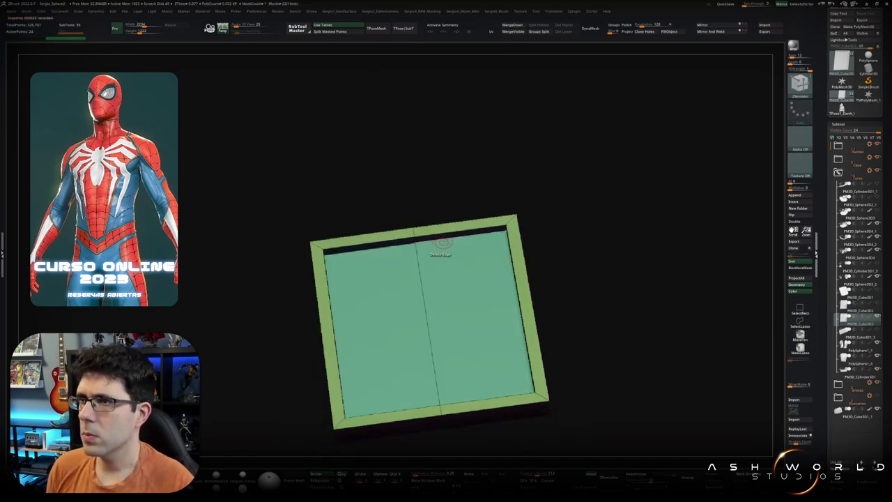
key(space)
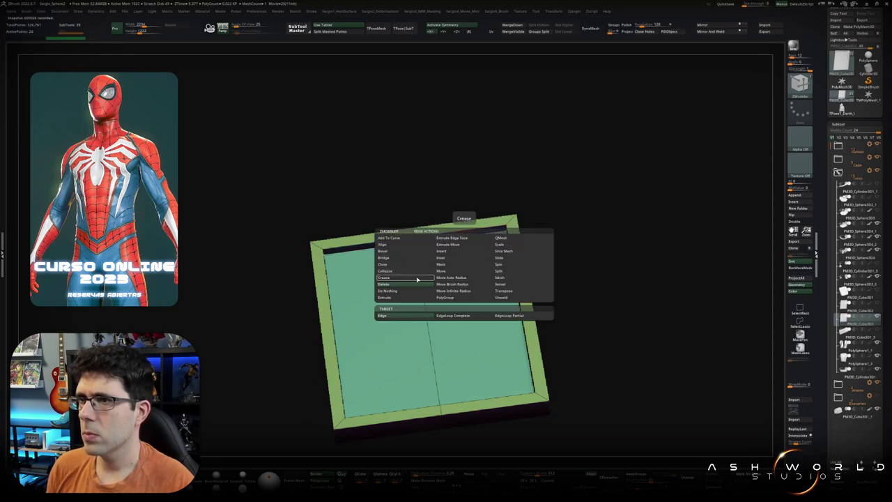
click(453, 315)
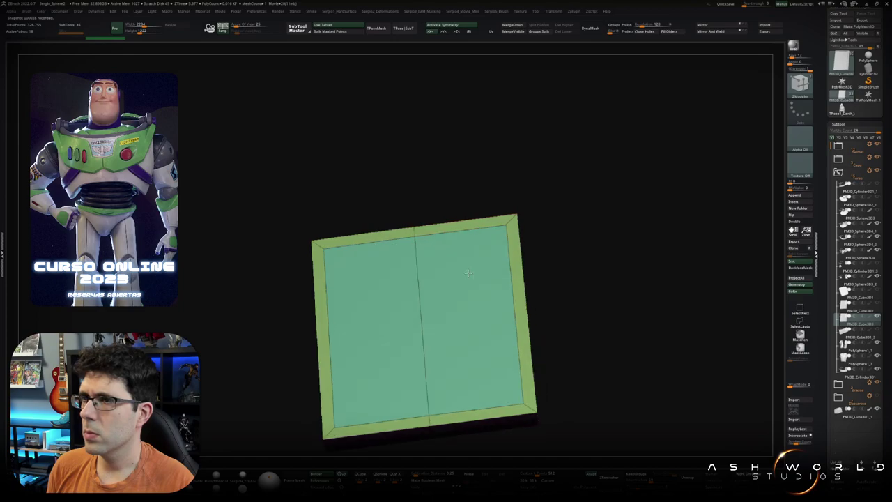
Step: Extrude the panel's front face outward with QMesh to thicken it
right_drag(454, 232, 446, 274)
key(space)
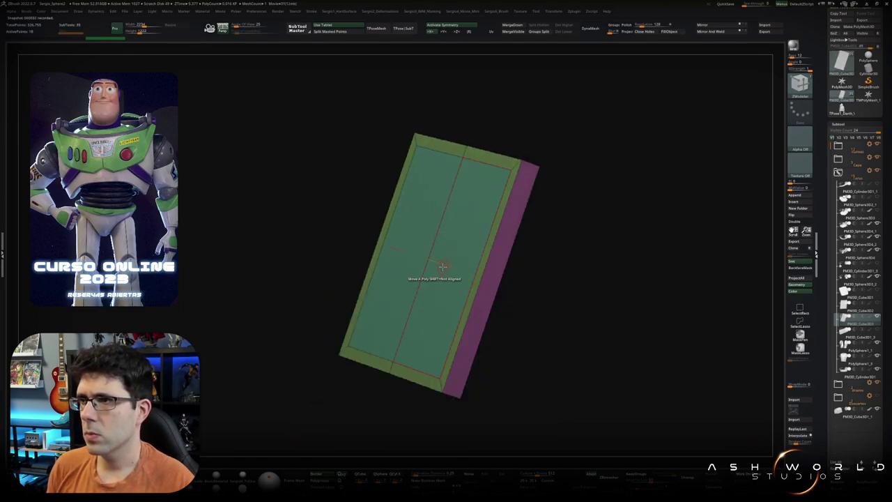
mouse_move(423, 273)
mouse_down()
mouse_move(412, 258)
mouse_move(434, 271)
mouse_up()
mouse_move(435, 271)
right_down()
mouse_move(476, 246)
mouse_move(406, 247)
right_up()
Step: Mask part of the panel and move the unmasked side along depth, ending in front view
ctrl+drag(403, 188, 409, 383)
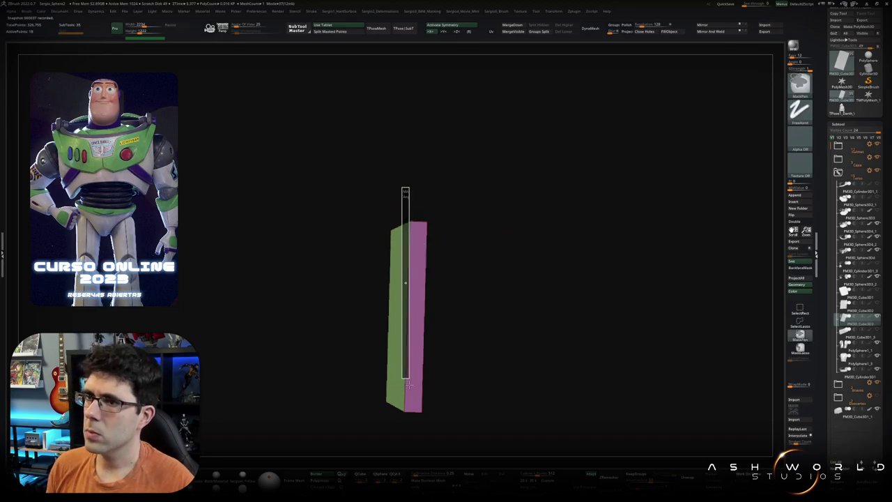
ctrl+drag(410, 423, 410, 423)
key(w)
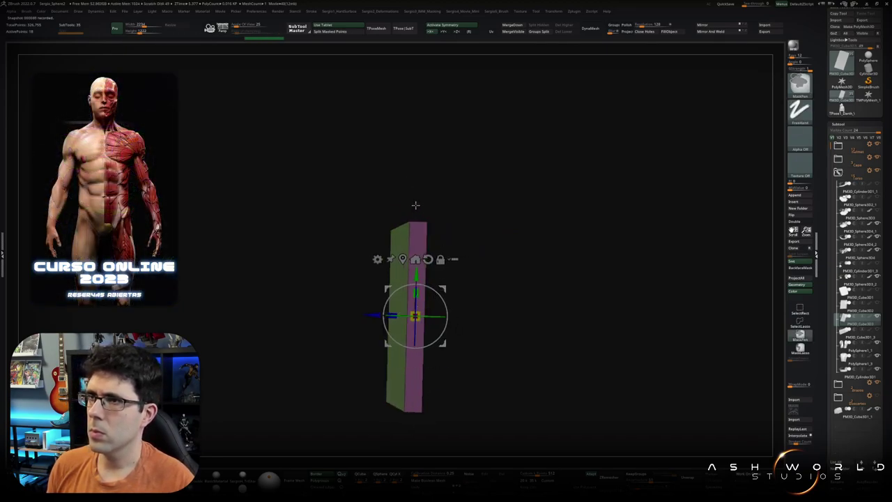
drag(382, 311, 385, 318)
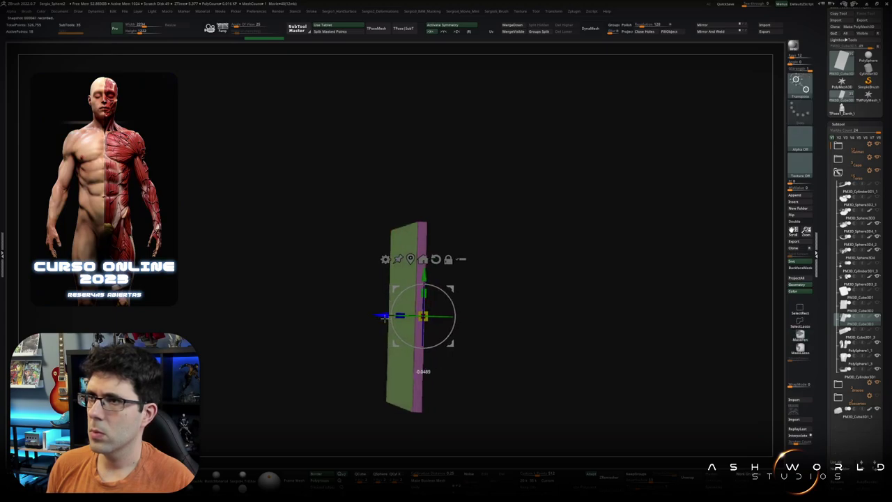
key(q)
mouse_move(438, 307)
mouse_down()
mouse_move(492, 302)
mouse_move(355, 291)
mouse_move(368, 299)
mouse_up()
key(w)
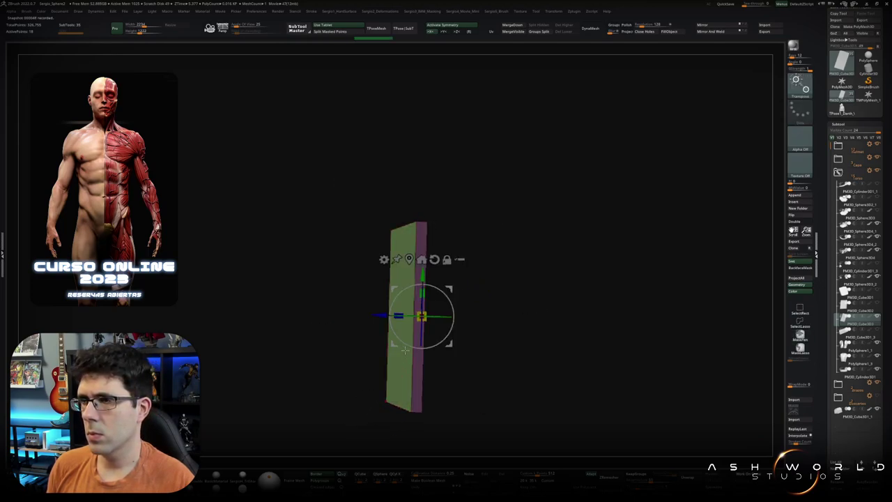
drag(452, 291, 421, 285)
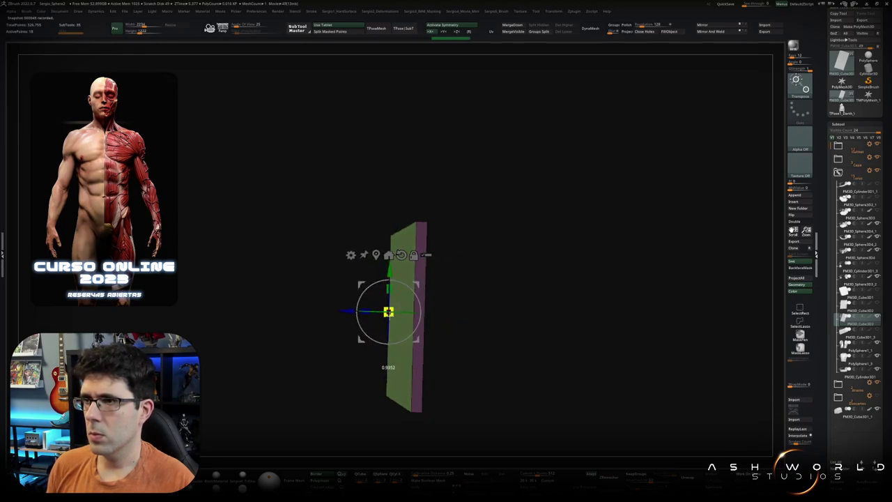
shift+drag(300, 307, 479, 308)
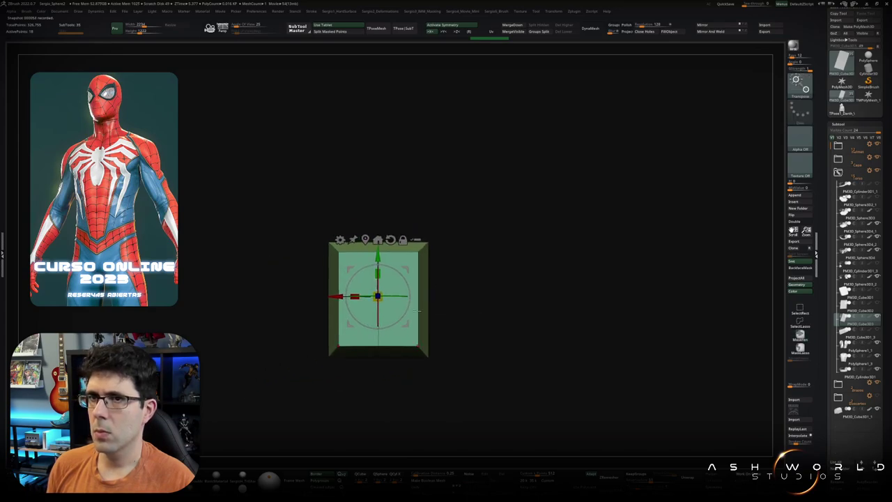
Step: Show the full Vader bust again and nudge the chest box slightly down
alt+drag(419, 311, 410, 318)
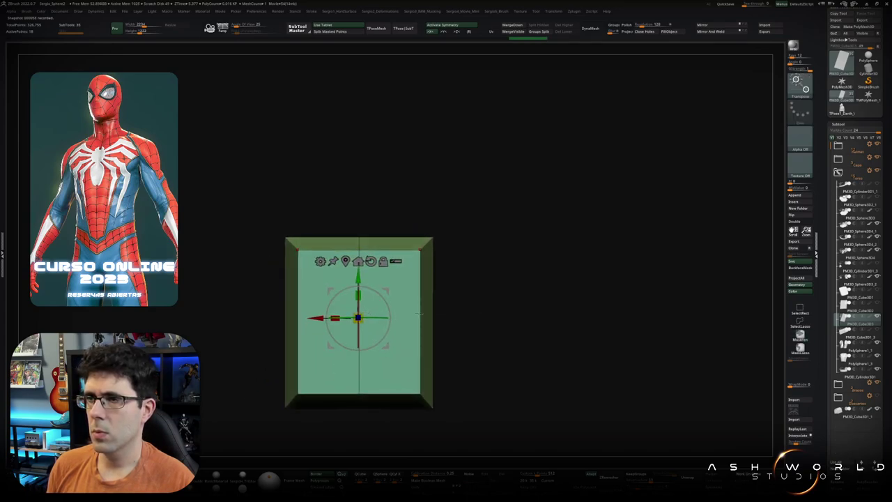
alt+drag(460, 293, 470, 231)
ctrl+shift+click(460, 276)
mouse_move(476, 293)
mouse_down()
mouse_move(483, 299)
mouse_move(377, 312)
mouse_up()
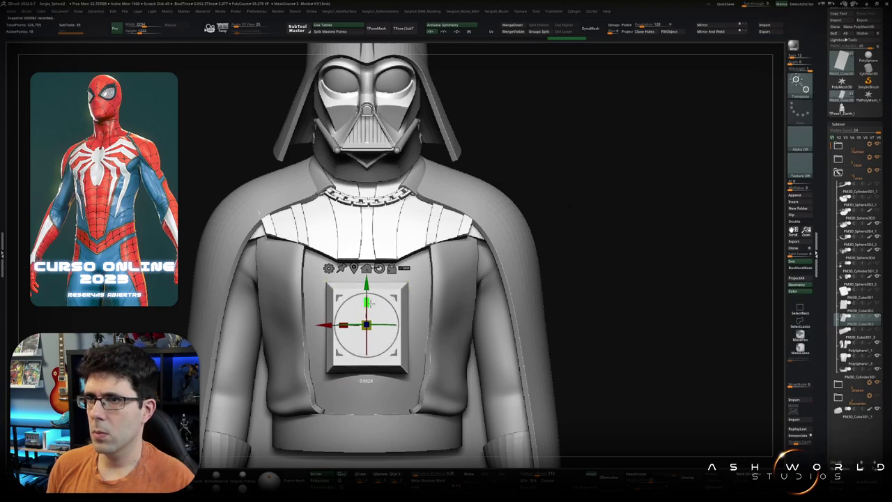
drag(366, 302, 372, 321)
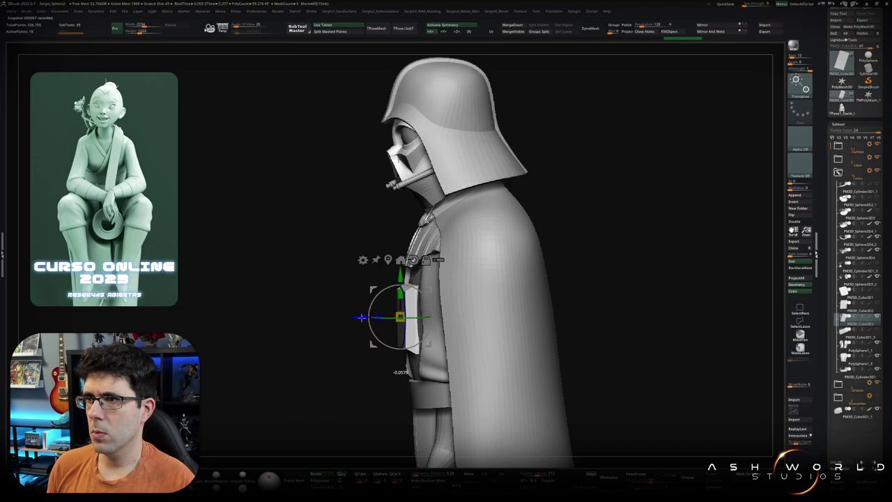
Step: Push the isolated chest box slightly back into the chest, then unhide the full model
key(ctrl+shift+s)
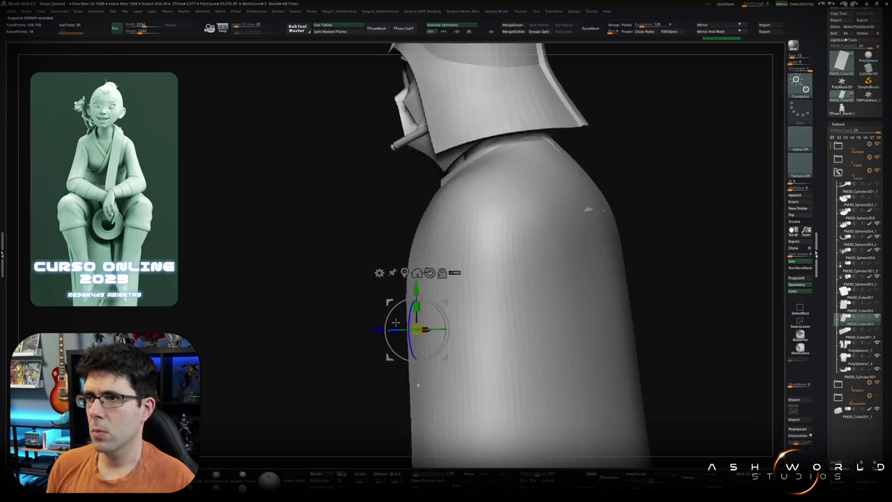
ctrl+shift+drag(363, 225, 414, 432)
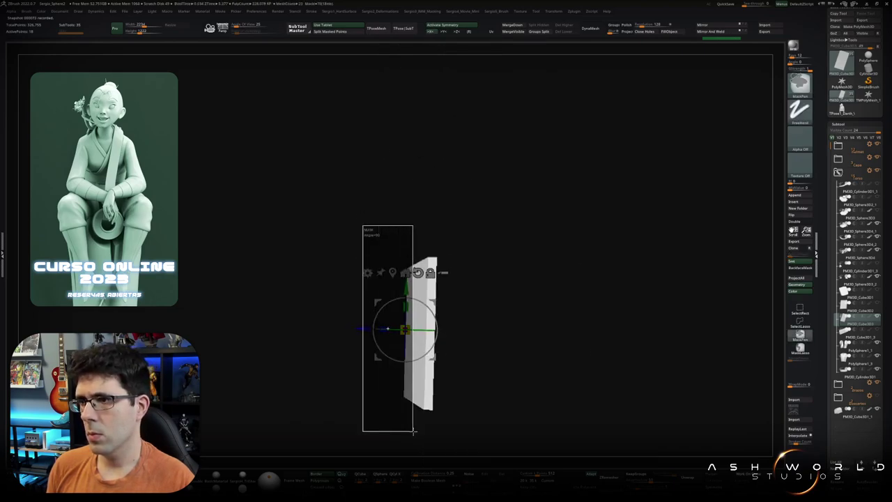
drag(364, 332, 371, 328)
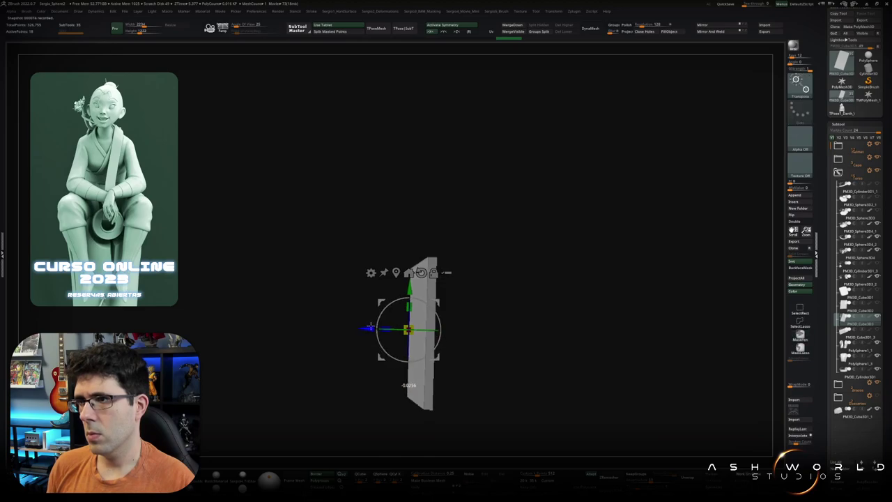
shift+drag(446, 307, 514, 325)
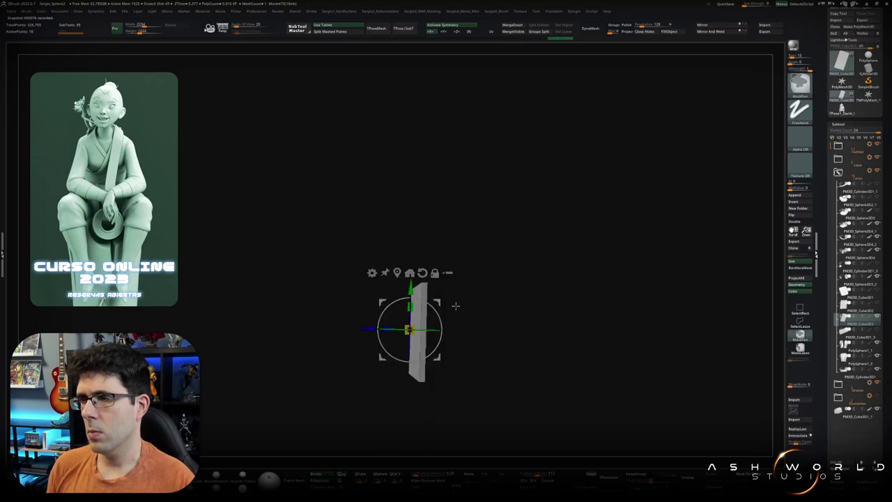
ctrl+shift+click(512, 332)
drag(564, 310, 434, 294)
Step: Delete the box's vertical middle edge loop with ZModeler and re-centre the front view
key(b)
key(z)
key(m)
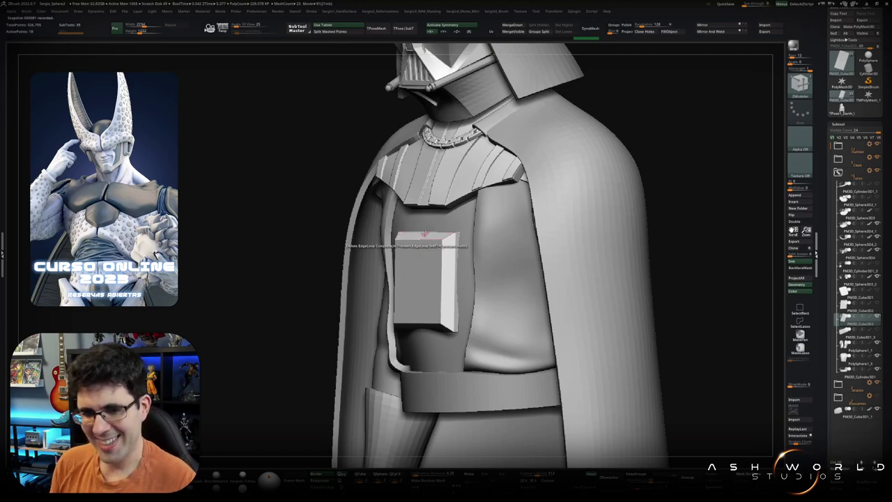
click(413, 273)
shift+right_drag(413, 273, 453, 287)
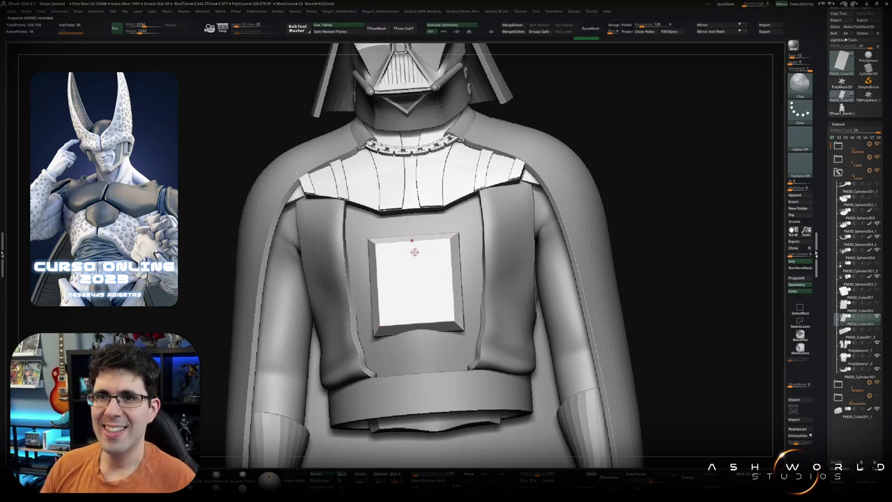
shift+right_drag(650, 180, 541, 197)
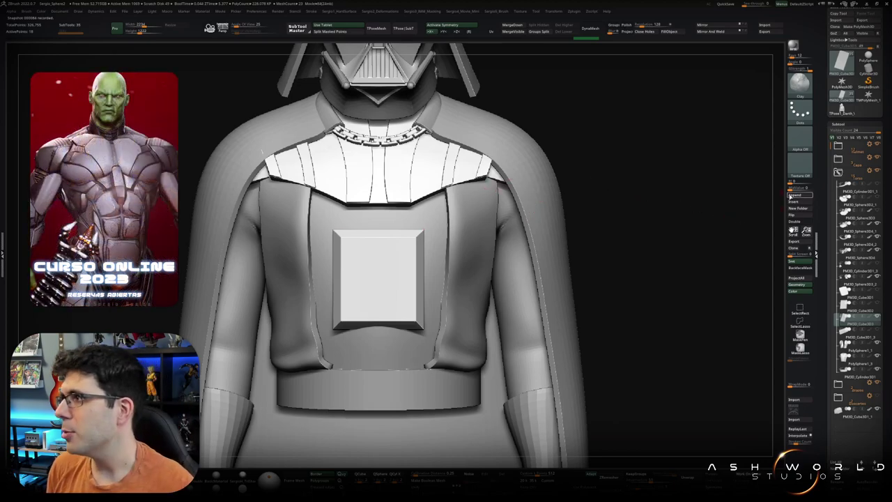
Step: Add a cylinder mesh subtool and make it the active part
click(800, 195)
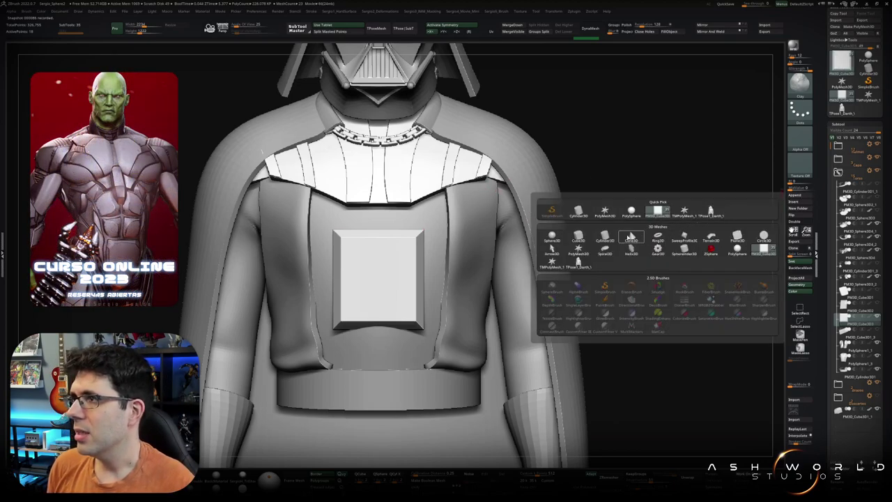
click(605, 238)
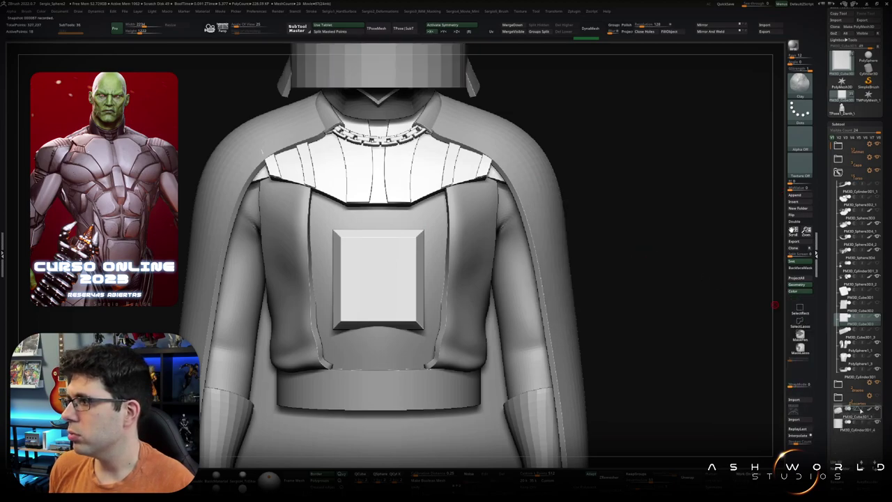
key(Up)
key(Up)
key(Up)
key(Down)
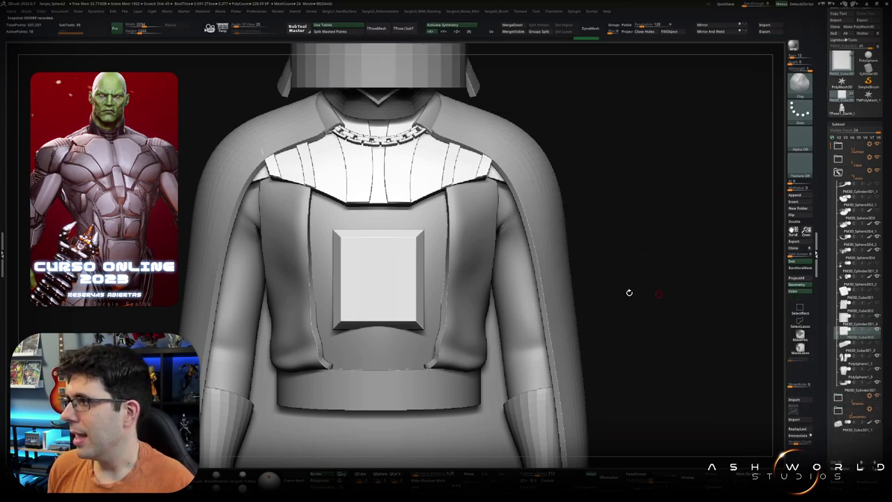
key(f)
alt+drag(630, 293, 416, 165)
alt+click(409, 156)
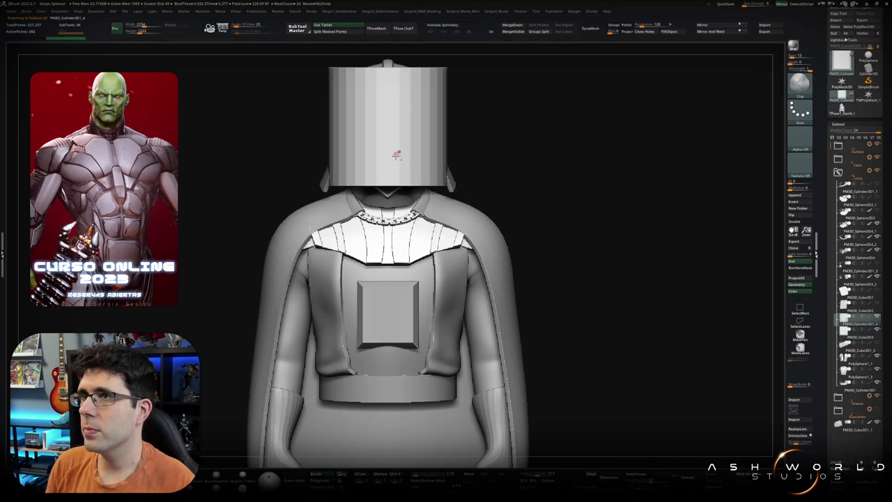
key(w)
Step: Move the cylinder onto the chest and scale it into a tall, thin rod
mouse_move(522, 154)
mouse_down()
mouse_move(474, 146)
mouse_move(420, 100)
mouse_up()
mouse_move(388, 125)
mouse_down()
mouse_move(289, 308)
mouse_move(405, 247)
mouse_move(370, 305)
mouse_move(488, 307)
mouse_up()
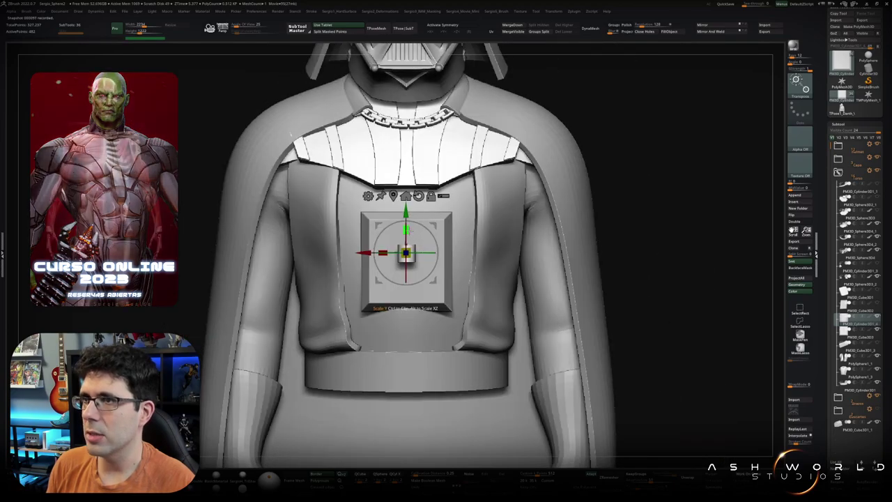
drag(405, 230, 411, 140)
drag(405, 253, 397, 279)
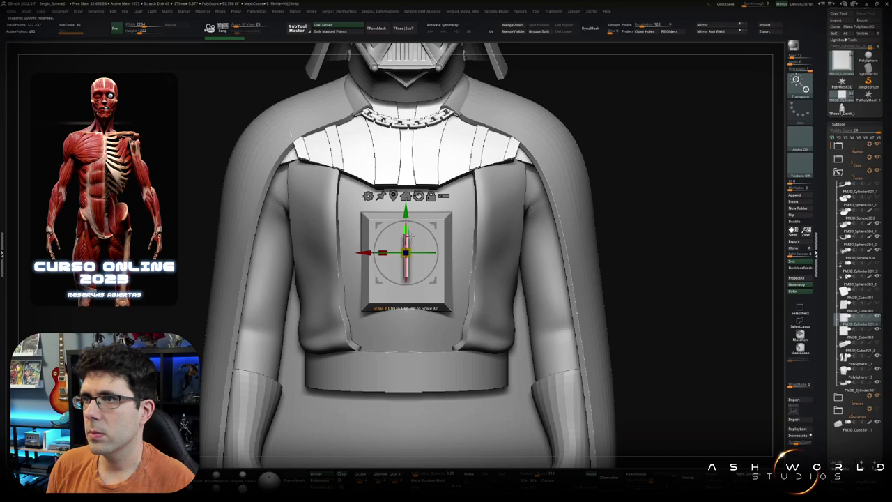
Step: Position the rod in the left half of the chest box, left of centre
drag(406, 253, 376, 262)
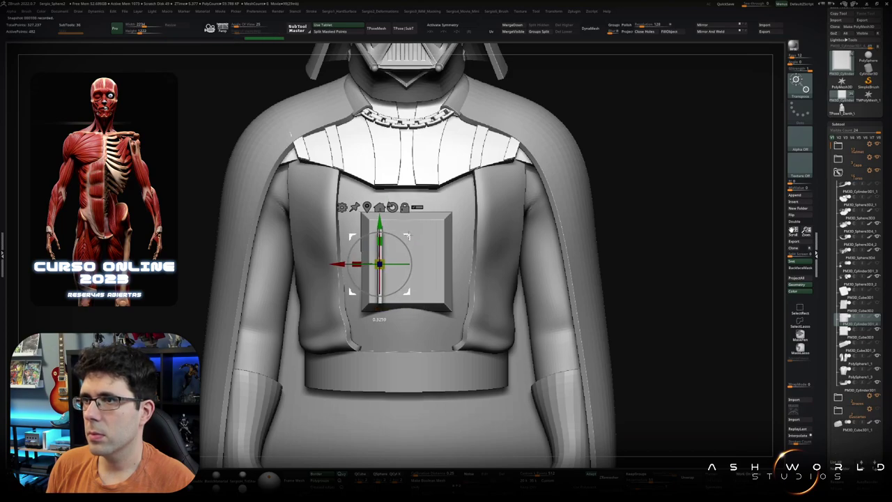
scroll(376, 262, up, 2)
scroll(376, 261, up, 2)
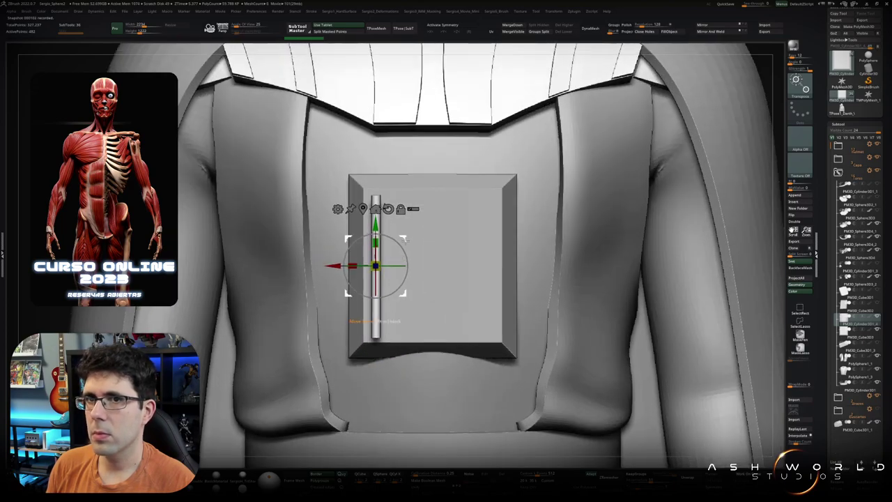
scroll(380, 264, up, 2)
drag(402, 244, 401, 244)
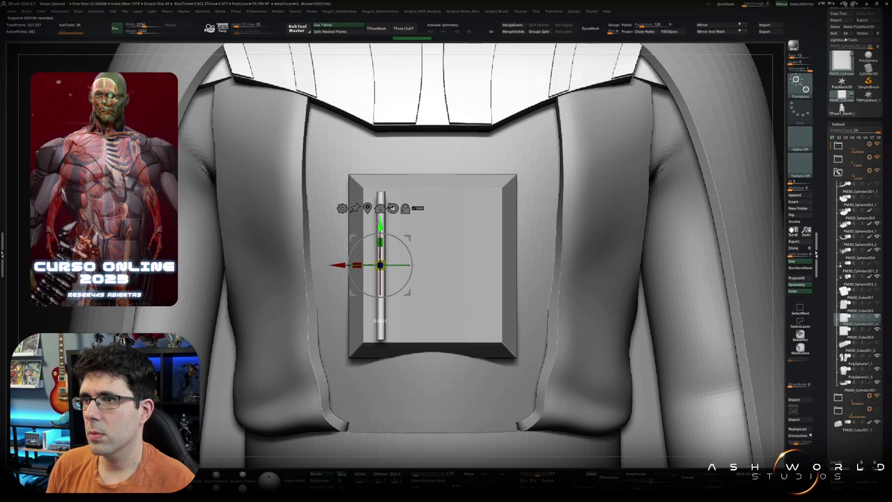
key(q)
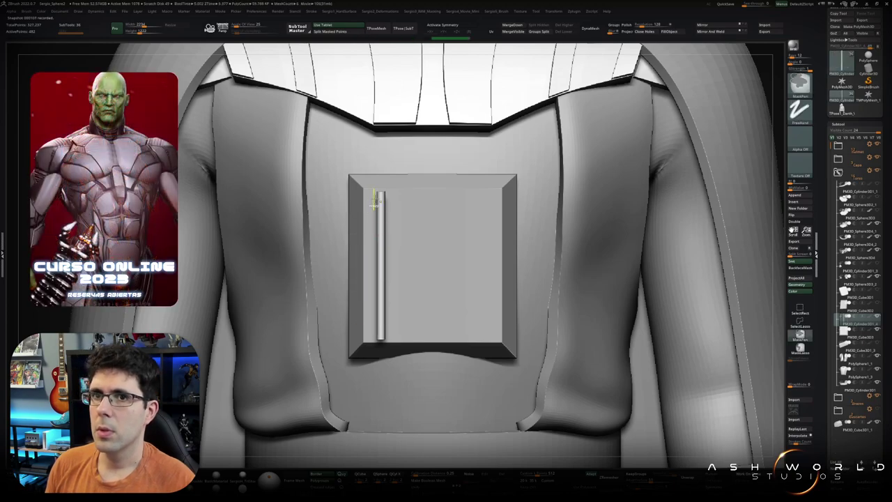
ctrl+scroll(376, 209, up, 3)
ctrl+scroll(375, 202, up, 3)
Step: Turn on Polyframe for the rod and zoom in on it
key(shift+f)
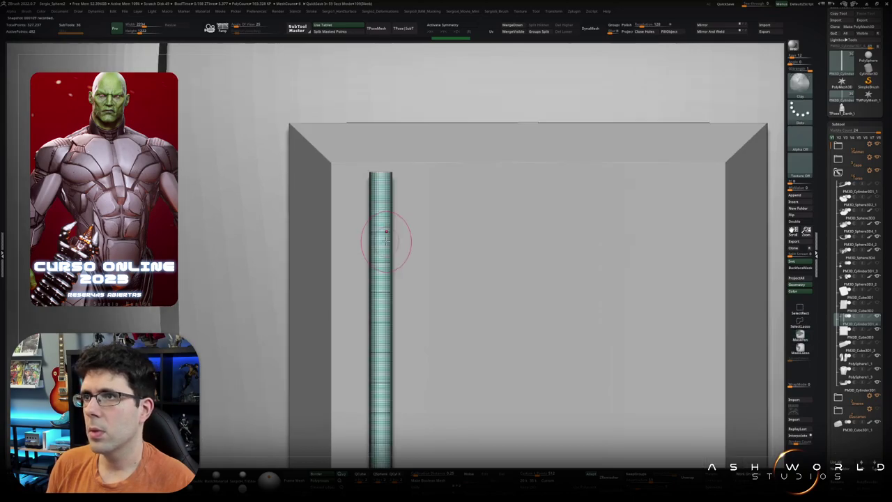
ctrl+scroll(380, 262, down, 5)
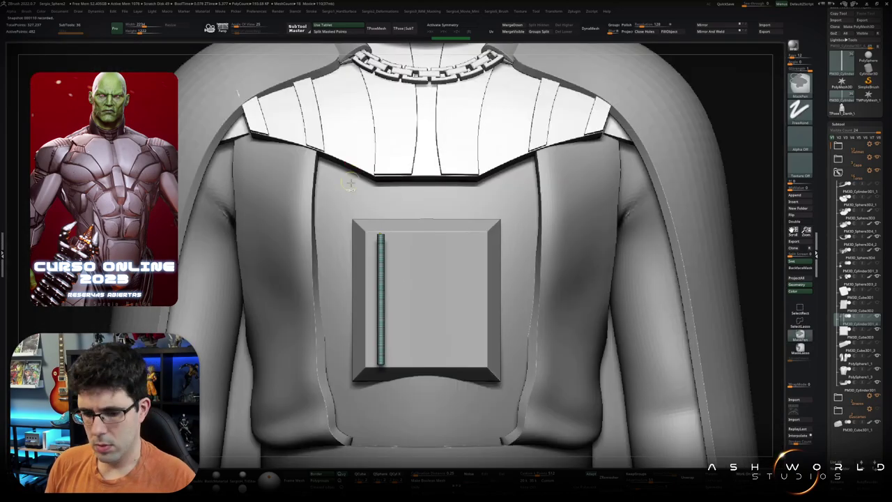
ctrl+scroll(381, 261, up, 2)
ctrl+scroll(381, 261, down, 5)
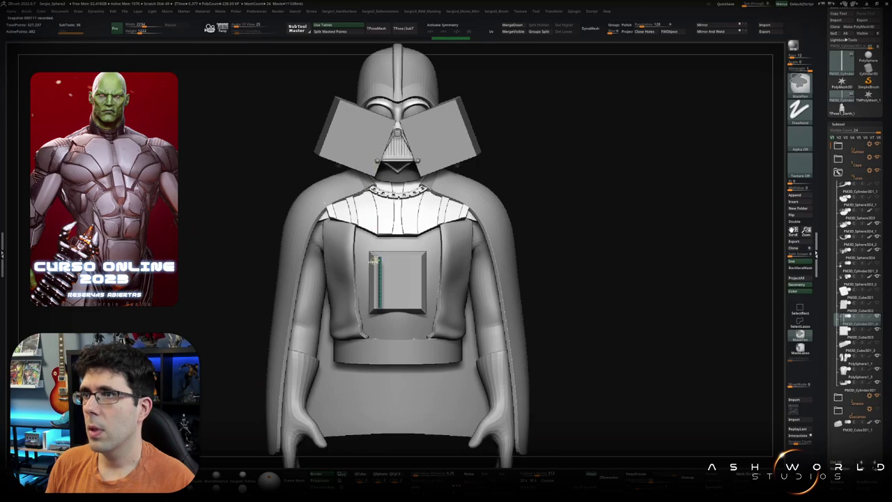
ctrl+scroll(382, 272, up, 4)
ctrl+scroll(384, 279, up, 3)
ctrl+scroll(384, 280, up, 2)
ctrl+scroll(398, 185, up, 2)
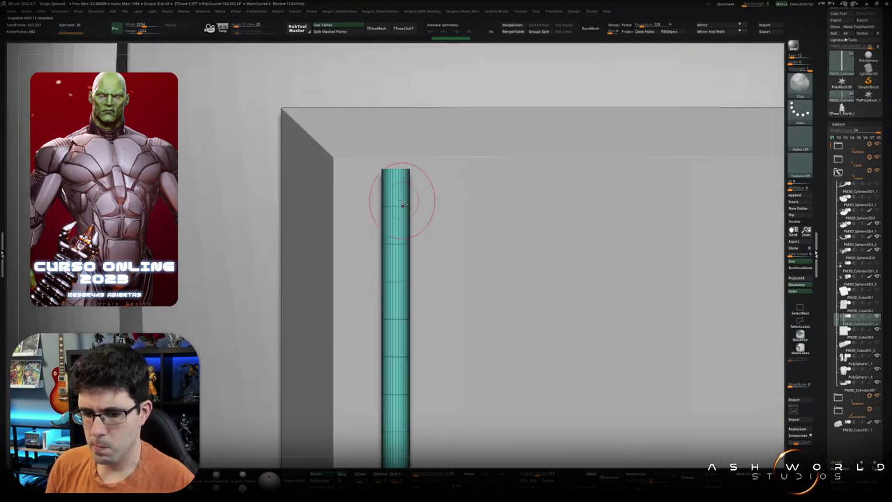
ctrl+scroll(392, 200, up, 1)
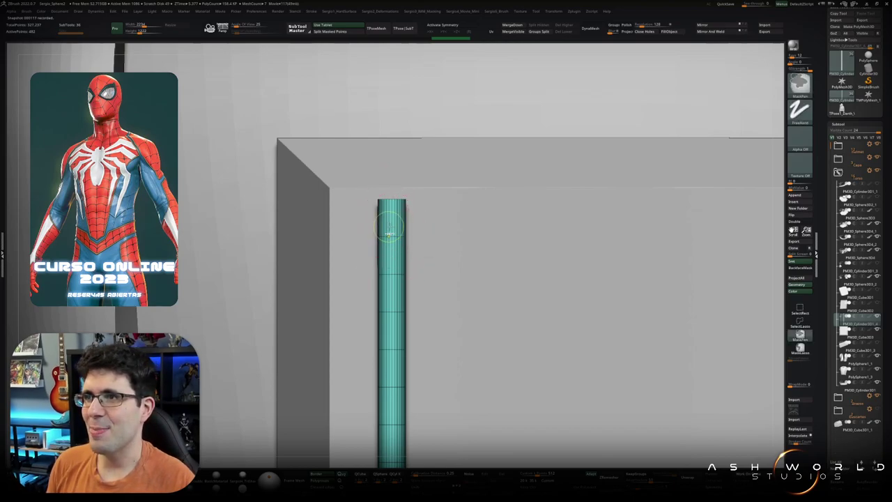
scroll(391, 250, up, 2)
scroll(391, 250, up, 2)
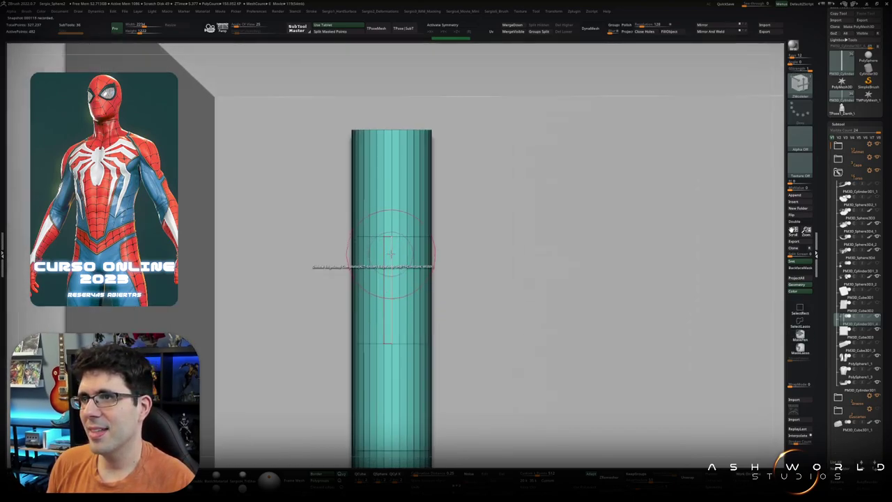
Step: Insert a polyloop around the rod and set the polygon action to QMesh with Polyloop target
key(space)
click(390, 260)
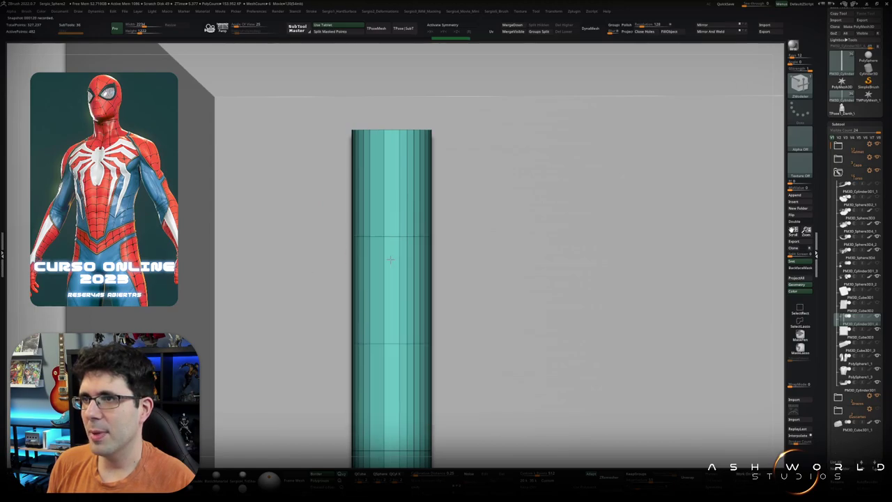
key(space)
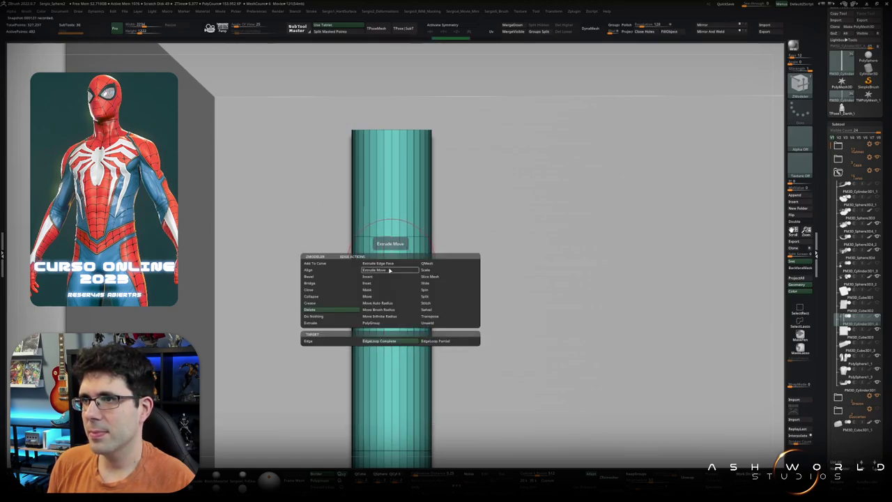
click(392, 265)
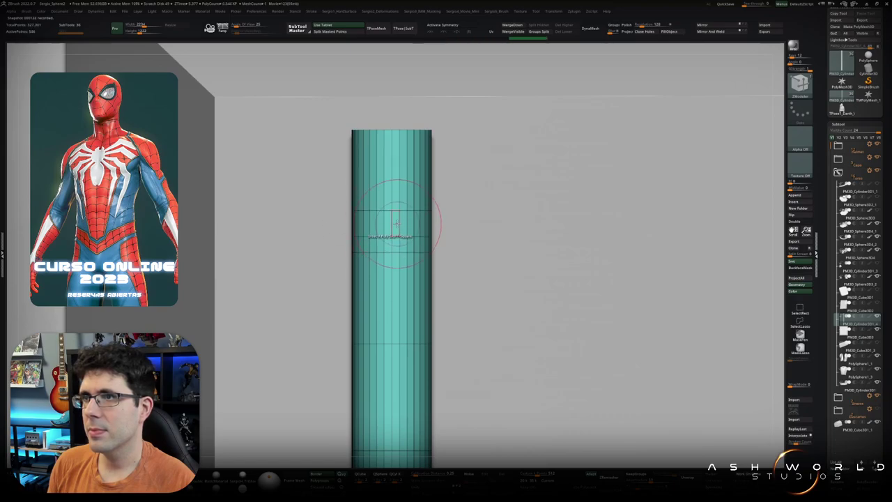
key(space)
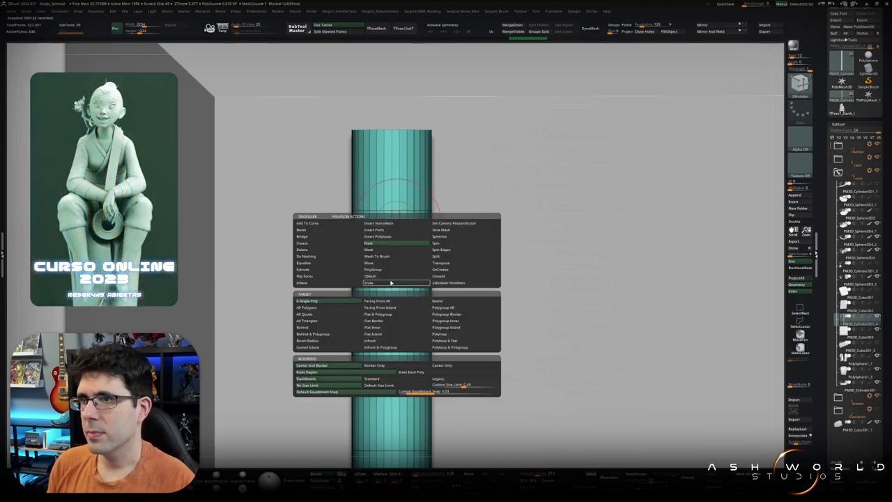
click(395, 278)
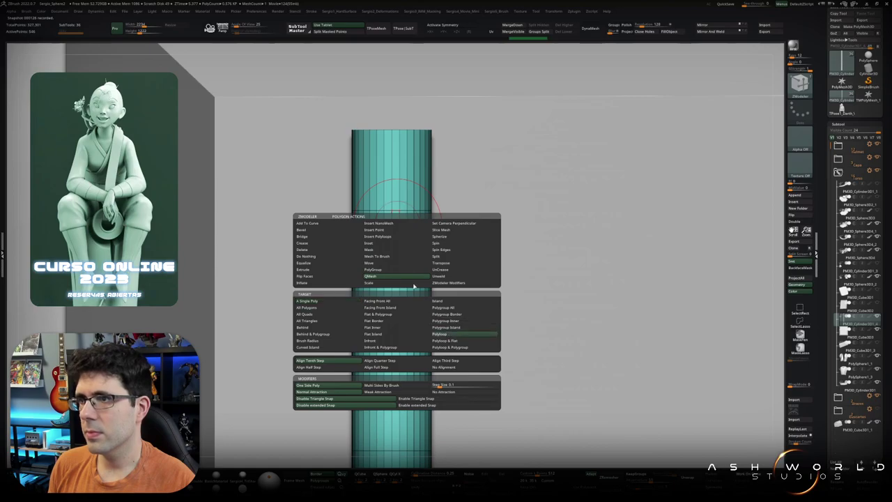
scroll(413, 285, up, 3)
Step: Extrude a band near the rod top into a ring and push the band below inward
mouse_move(401, 214)
mouse_down()
mouse_move(606, 117)
mouse_move(672, 117)
mouse_up()
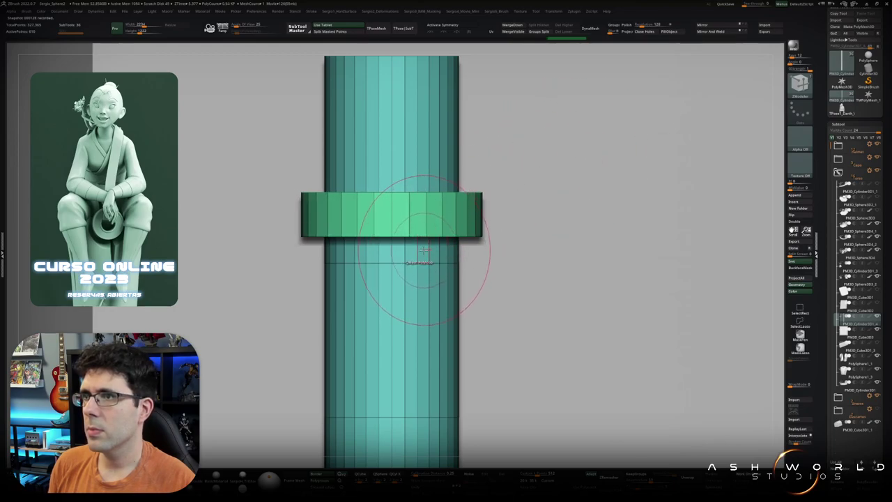
drag(453, 251, 369, 250)
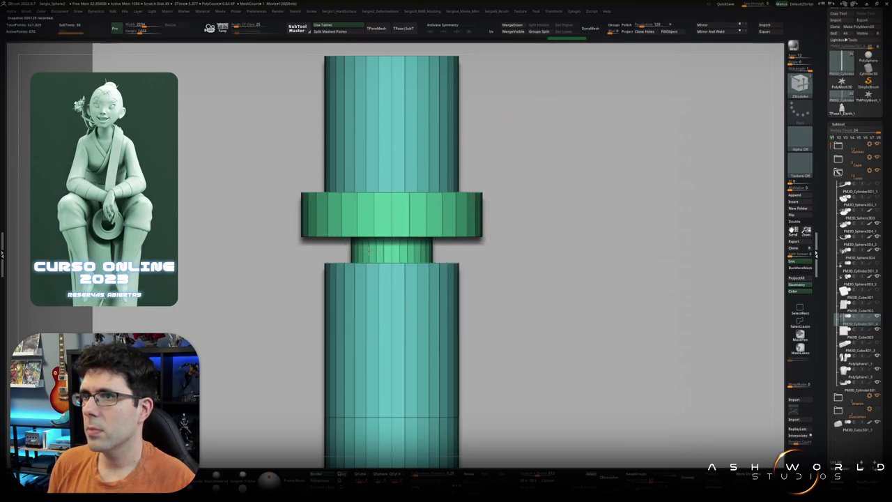
scroll(375, 252, down, 5)
right_drag(402, 300, 399, 282)
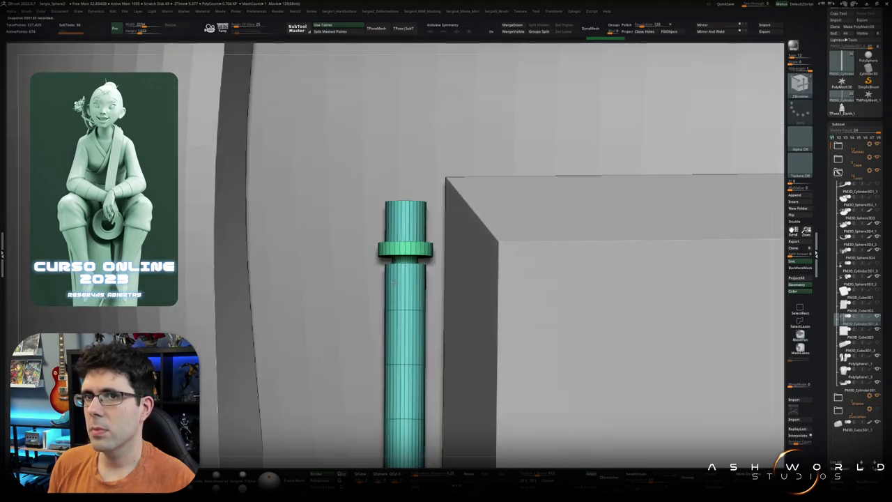
Step: Mask the rod except one band, then move that band up the shaft with the gizmo
key(w)
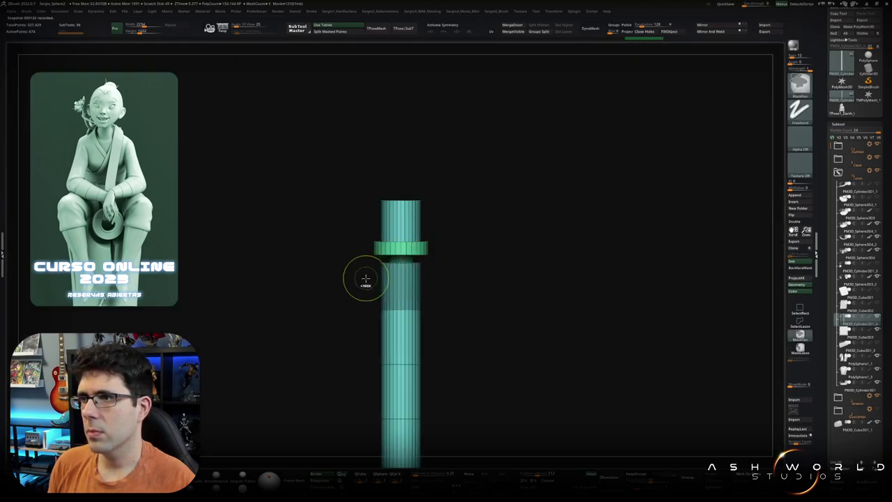
ctrl+click(401, 269)
key(w)
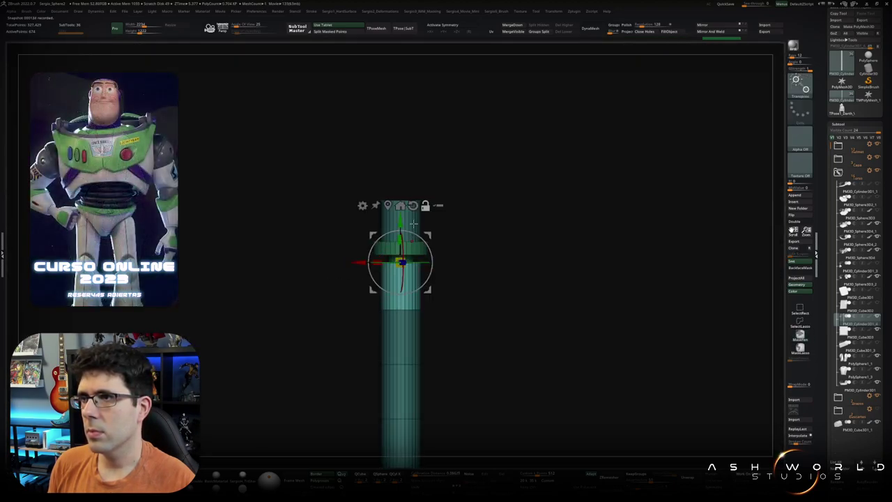
mouse_move(401, 263)
mouse_down()
mouse_move(401, 274)
mouse_move(409, 179)
mouse_up()
ctrl+click(464, 273)
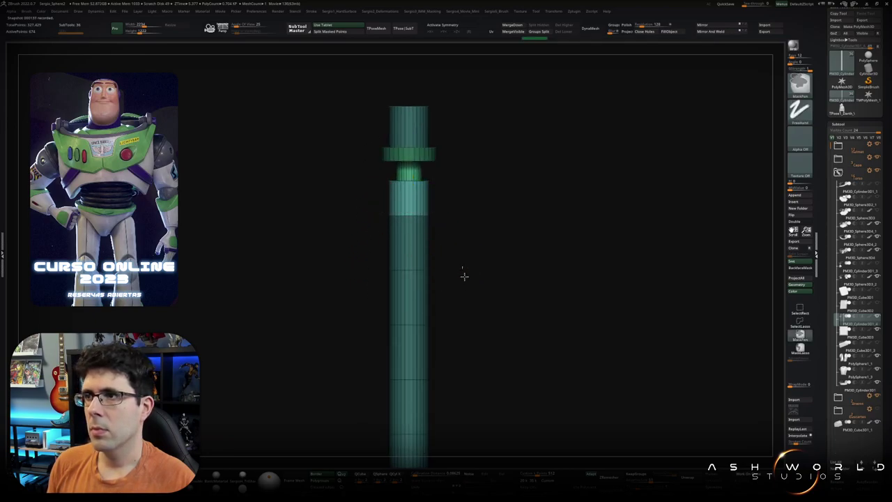
scroll(451, 288, down, 2)
alt+drag(451, 287, 442, 217)
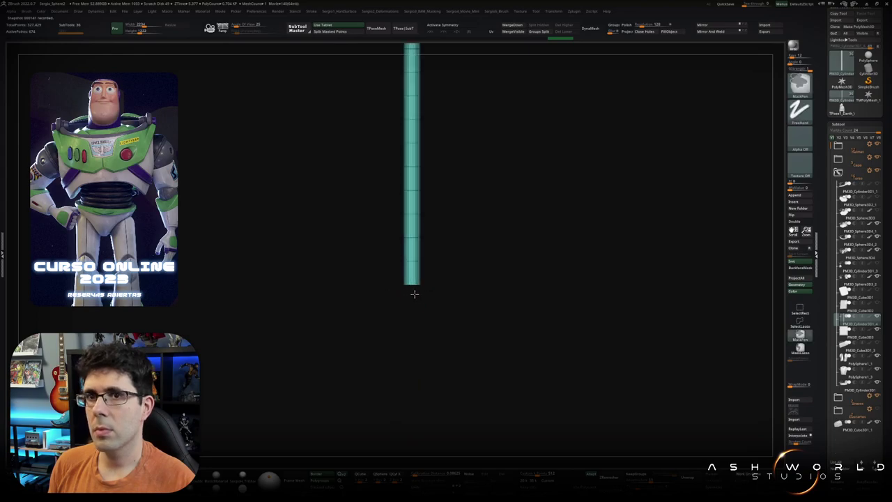
Step: Return to ZModeler and extrude the rod's middle band outward into a wider ring
scroll(414, 269, up, 2)
scroll(414, 269, up, 1)
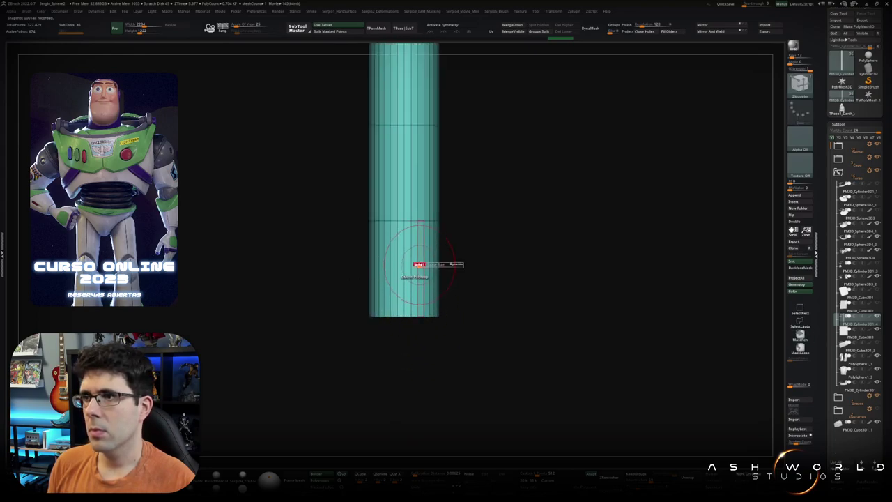
scroll(418, 261, up, 3)
key(b)
key(z)
key(m)
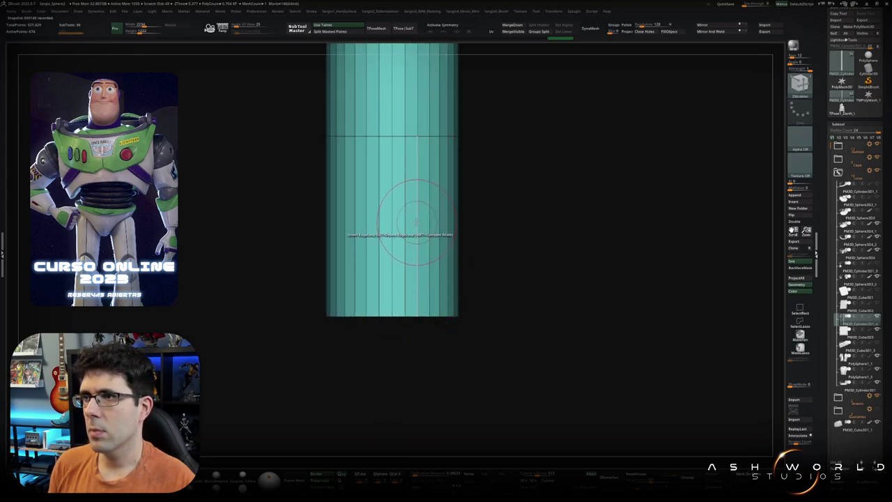
key(space)
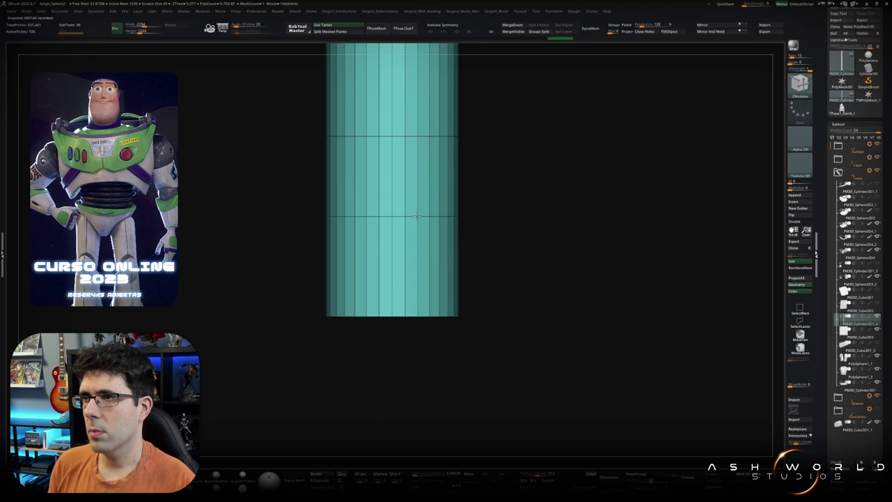
alt+right_drag(416, 215, 425, 267)
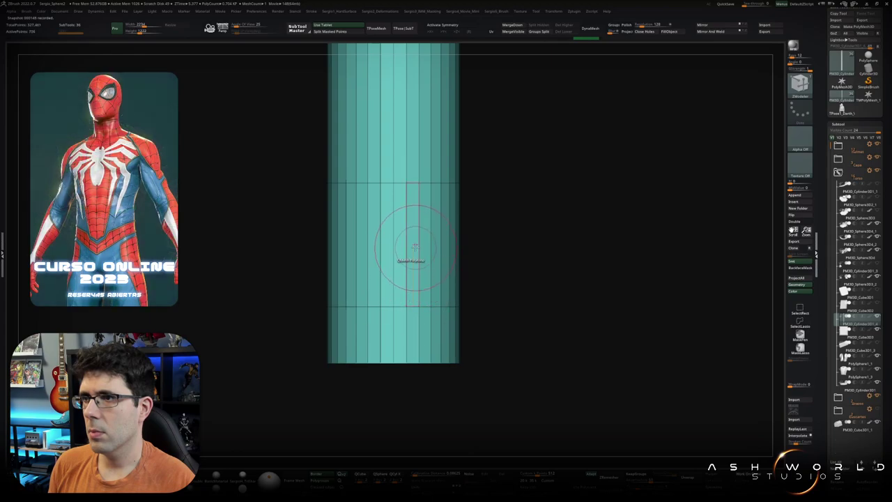
drag(417, 244, 455, 265)
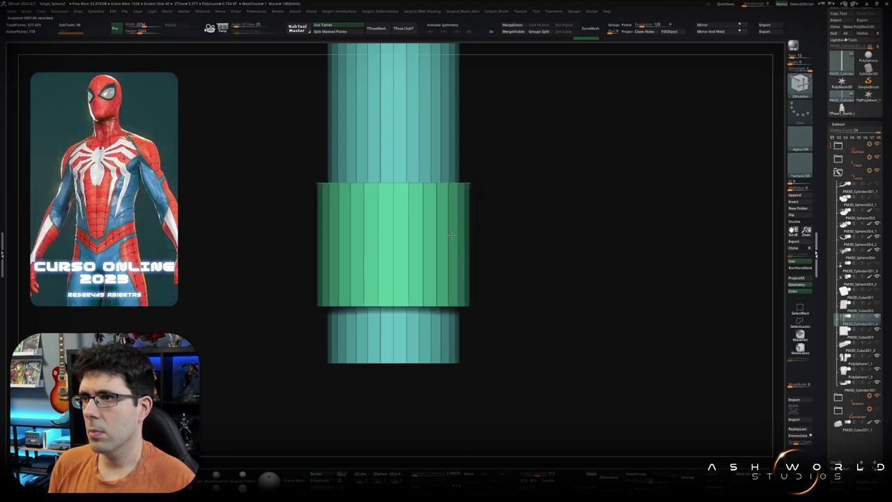
Step: Extrude a matching wider ring collar onto the rod's lower section
ctrl+right_drag(455, 265, 462, 205)
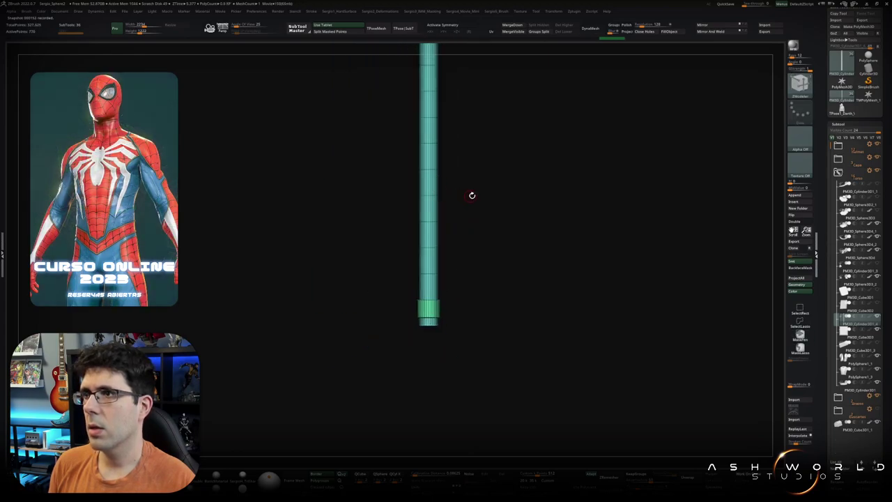
ctrl+right_drag(472, 239, 428, 306)
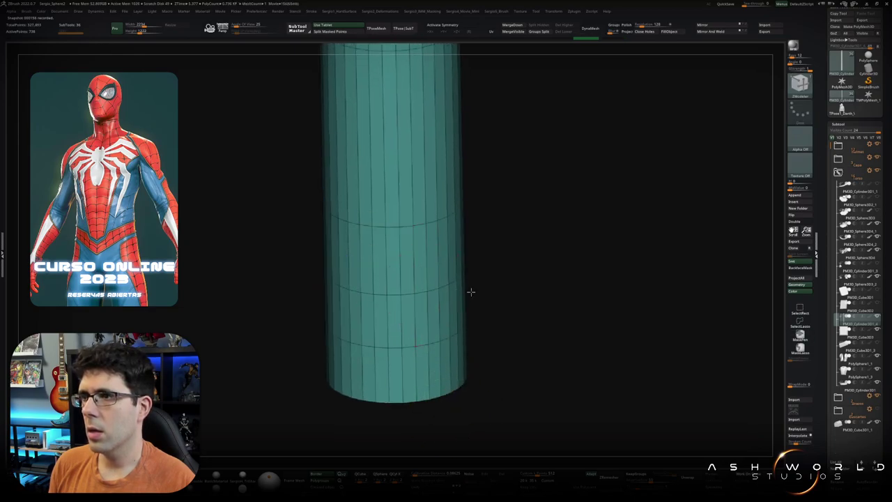
drag(422, 284, 431, 293)
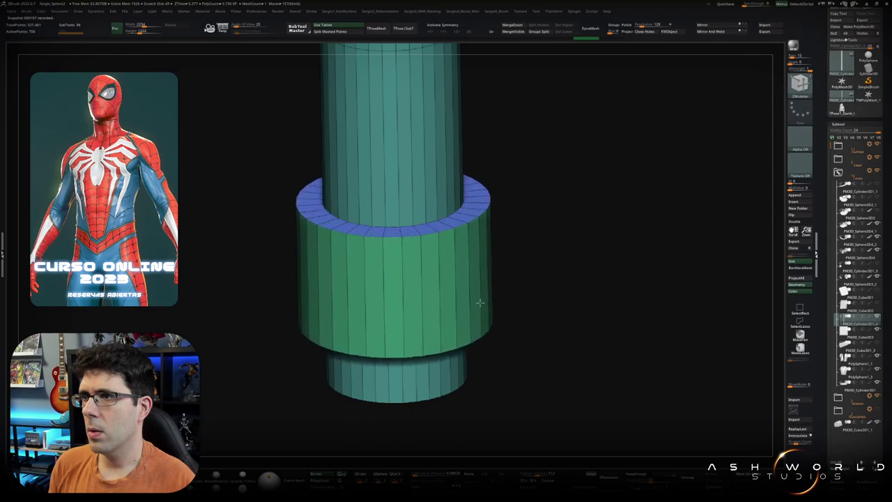
mouse_move(454, 315)
ctrl+right_down()
mouse_move(453, 255)
mouse_move(423, 280)
ctrl+right_up()
ctrl+right_drag(425, 209, 396, 292)
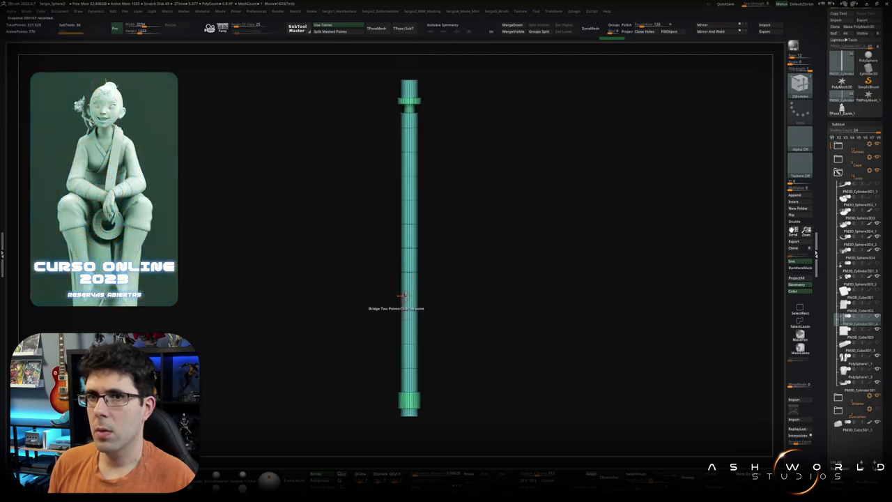
ctrl+right_drag(408, 257, 417, 195)
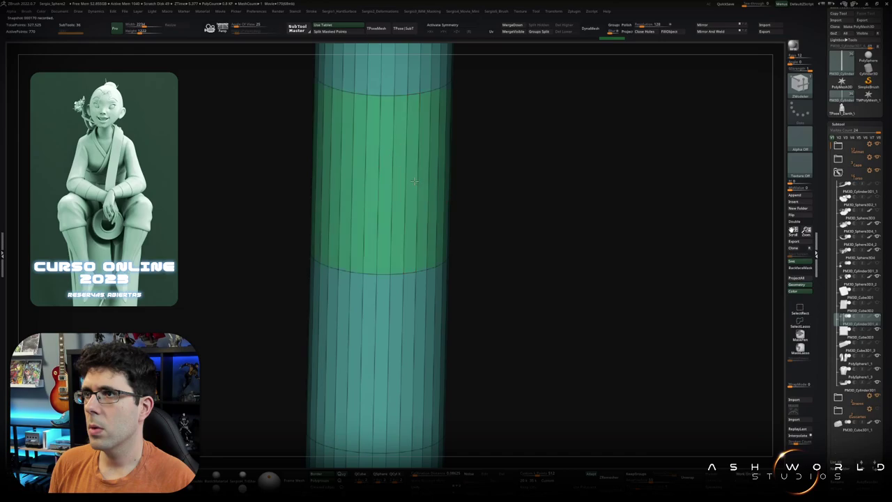
Step: Extrude the green polygroup band into a thick ring around the shaft
drag(415, 181, 513, 215)
mouse_move(514, 216)
ctrl+right_down()
mouse_move(469, 231)
mouse_move(454, 185)
ctrl+right_up()
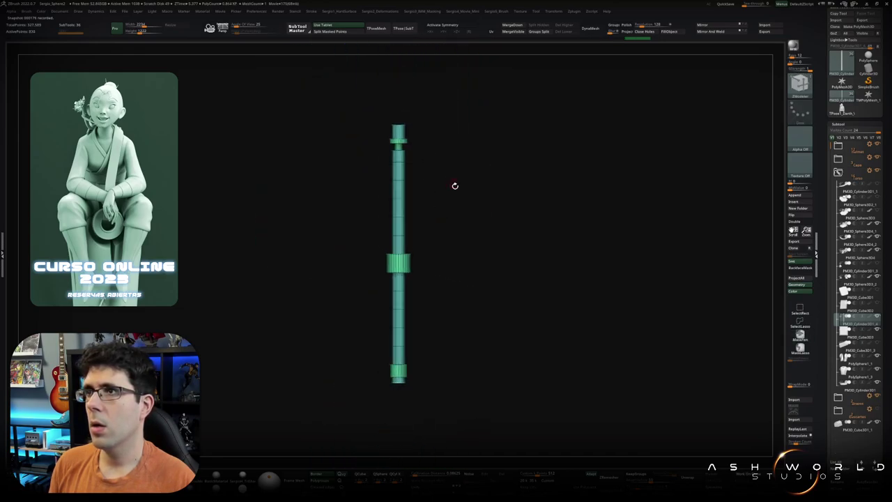
ctrl+right_drag(384, 231, 416, 280)
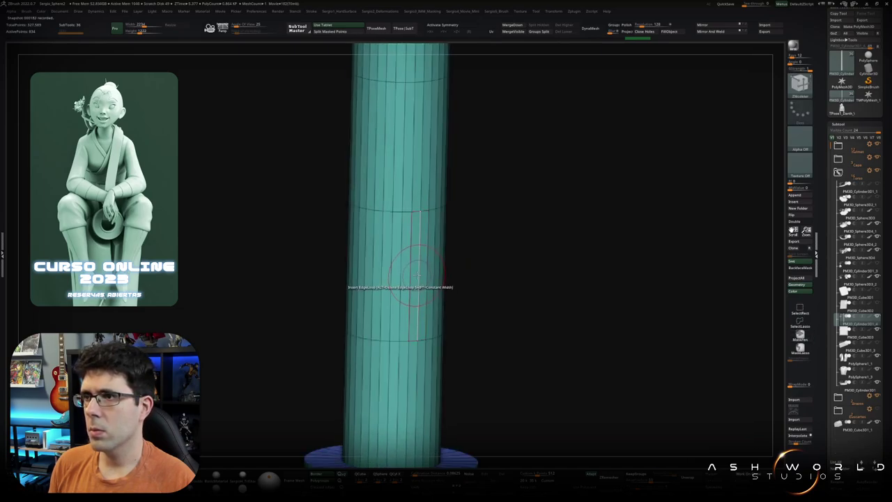
right_click(408, 373)
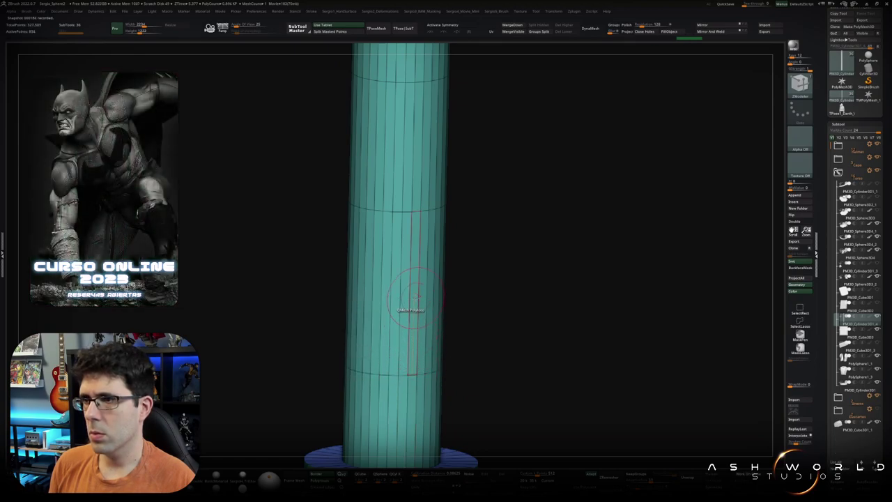
ctrl+right_drag(411, 251, 411, 220)
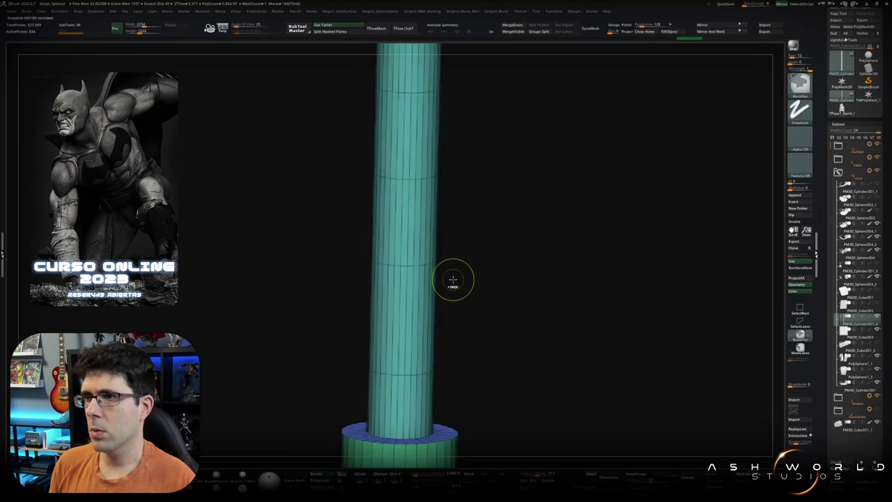
key(f)
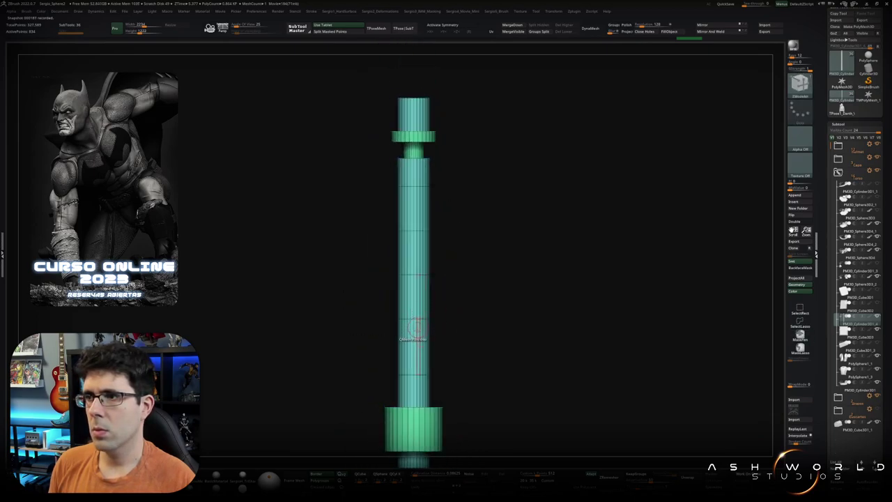
mouse_move(414, 370)
ctrl+right_down()
mouse_move(409, 325)
mouse_move(424, 222)
mouse_move(411, 257)
ctrl+right_up()
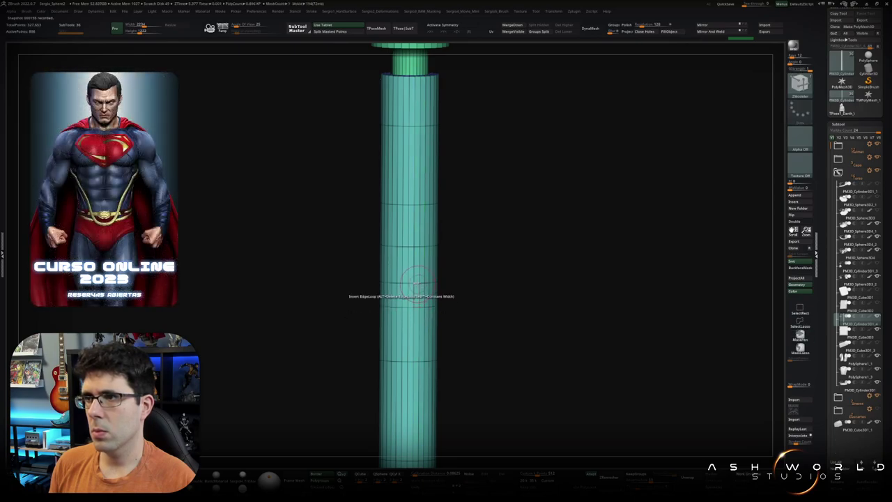
alt+right_drag(416, 290, 415, 216)
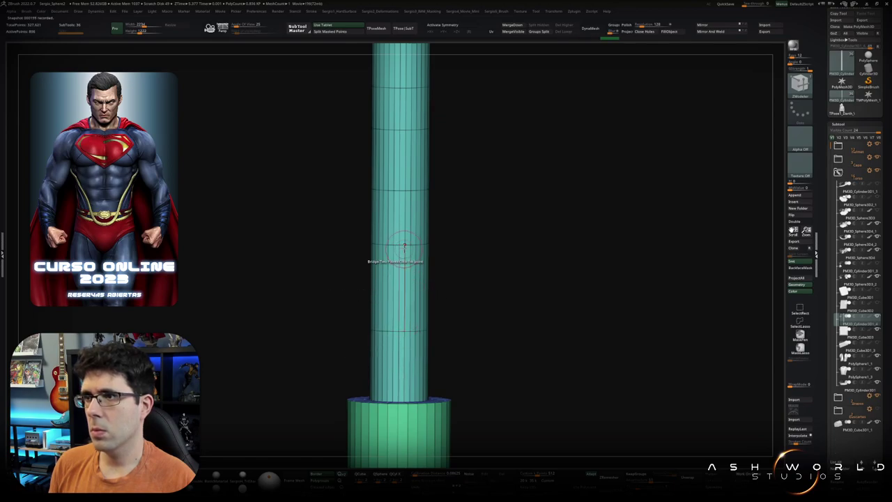
Step: Extrude another polygon loop into a wide ring collar along the middle shaft
key(ctrl)
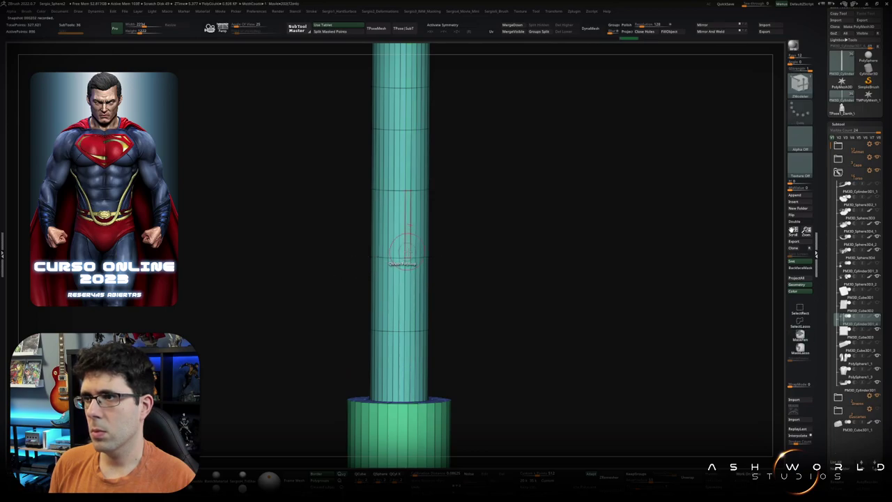
right_drag(407, 252, 394, 319)
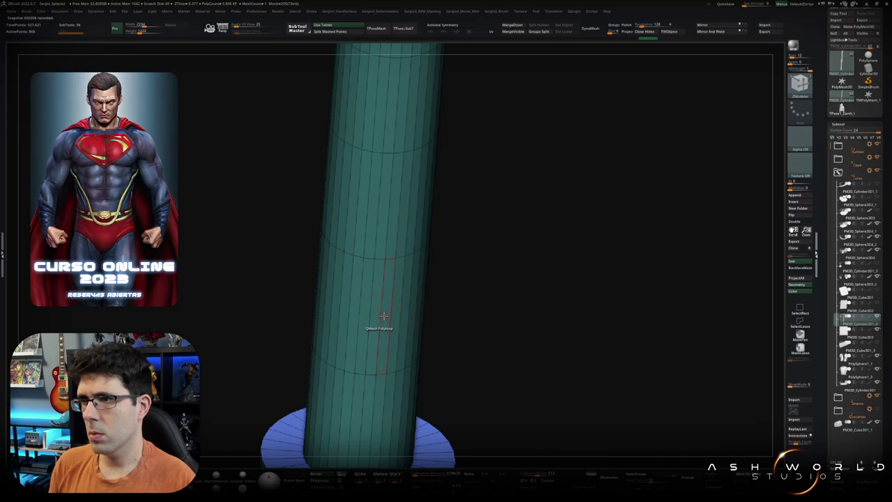
mouse_move(385, 318)
right_down()
mouse_move(395, 402)
mouse_move(377, 357)
right_up()
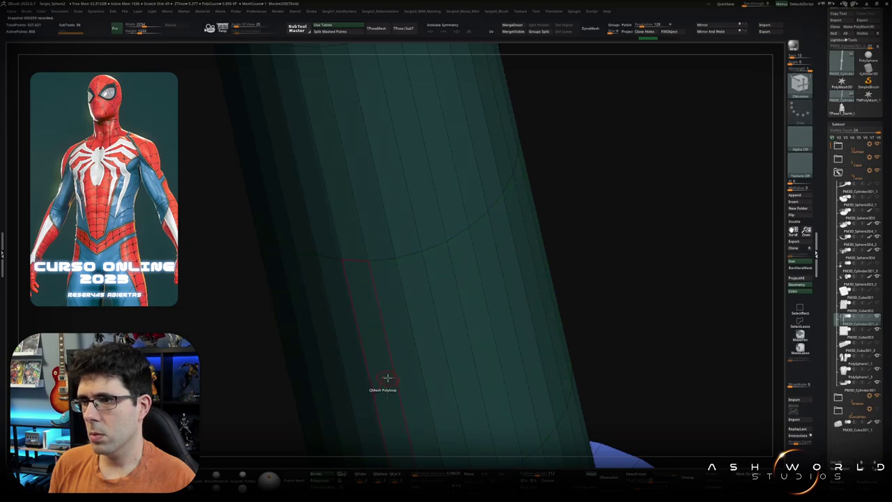
mouse_move(388, 376)
right_down()
mouse_move(478, 379)
mouse_move(350, 435)
mouse_move(325, 432)
mouse_move(363, 406)
mouse_move(372, 219)
mouse_move(407, 233)
mouse_move(400, 313)
mouse_move(397, 263)
mouse_move(362, 394)
right_up()
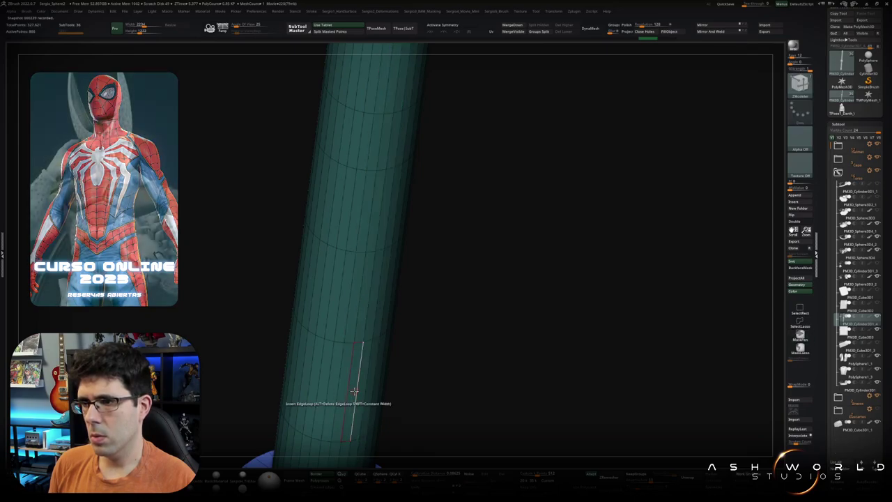
mouse_move(368, 416)
ctrl+right_down()
mouse_move(389, 313)
mouse_move(388, 323)
mouse_move(400, 309)
mouse_move(502, 374)
mouse_move(499, 326)
mouse_move(414, 264)
mouse_move(416, 236)
mouse_move(402, 219)
ctrl+right_up()
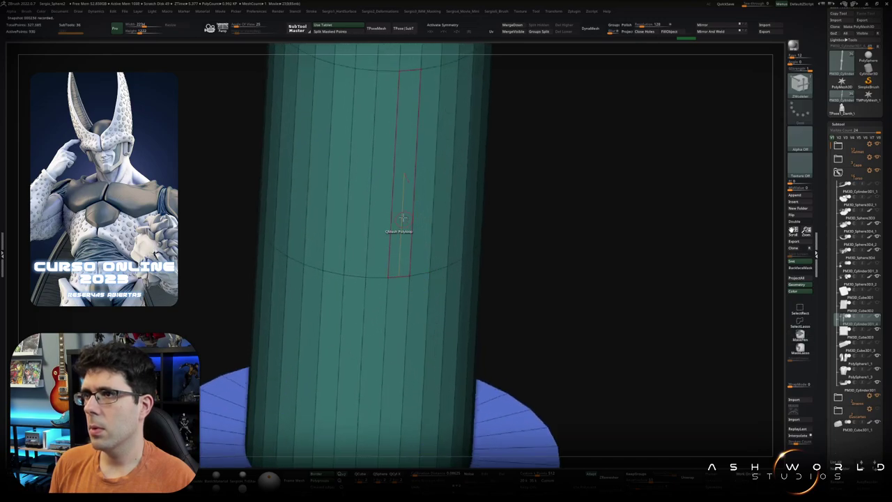
mouse_move(409, 172)
ctrl+right_down()
mouse_move(426, 271)
mouse_move(468, 349)
mouse_move(414, 310)
mouse_move(432, 347)
ctrl+right_up()
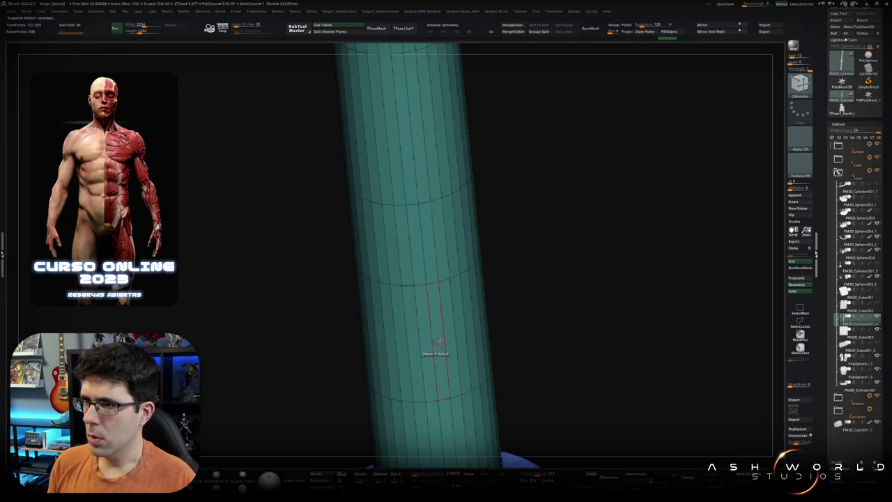
drag(440, 341, 480, 385)
mouse_move(478, 383)
ctrl+right_down()
mouse_move(446, 349)
mouse_move(418, 373)
mouse_move(402, 261)
ctrl+right_up()
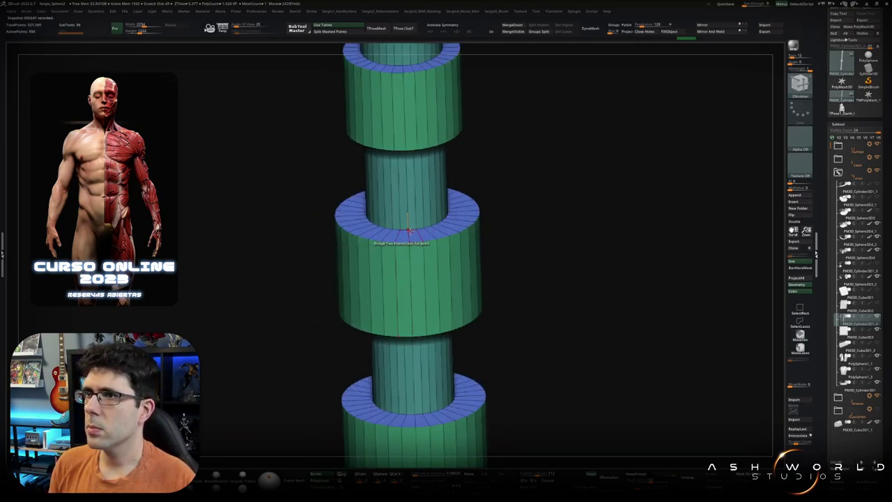
Step: Use ZModeler Slide with EdgeLoop Complete to slope the top edges of two rings
key(space)
click(452, 249)
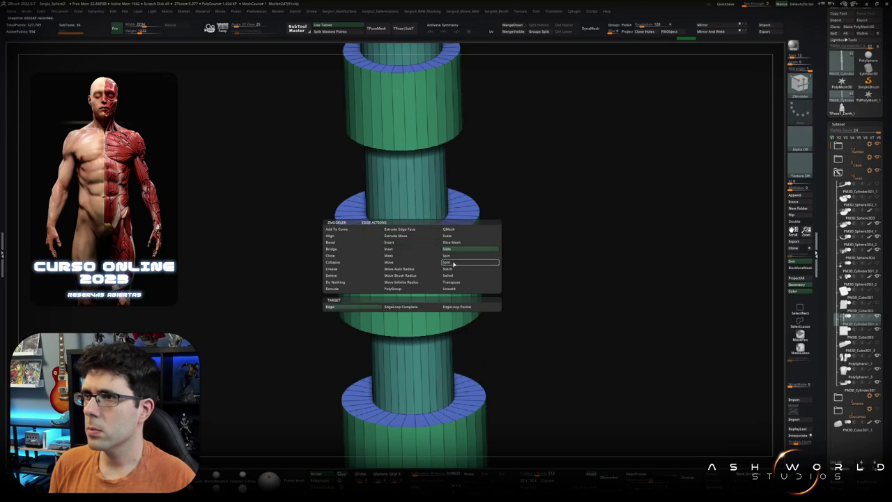
click(412, 307)
drag(421, 228, 422, 197)
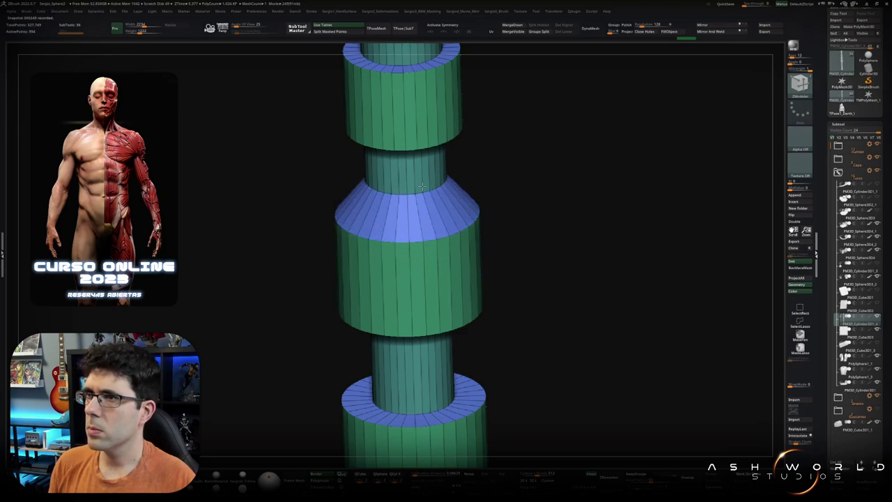
mouse_move(430, 241)
mouse_down()
mouse_move(426, 271)
mouse_move(422, 232)
mouse_move(444, 379)
mouse_move(436, 378)
mouse_up()
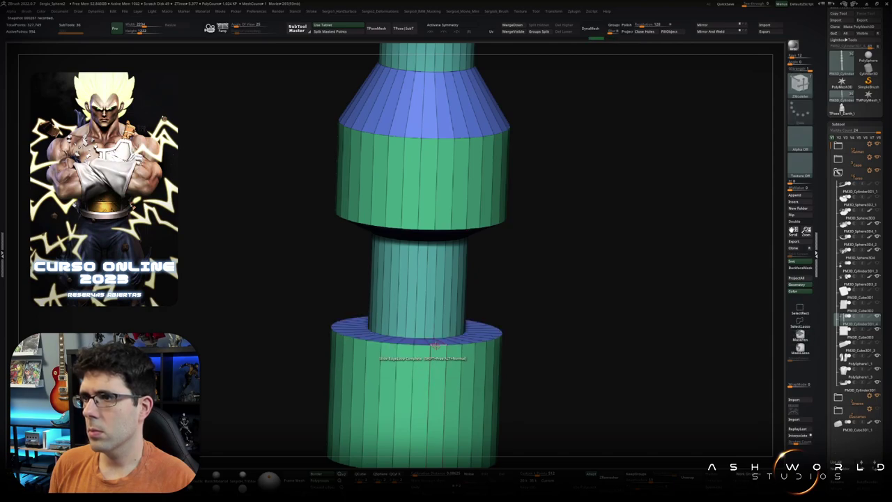
drag(435, 344, 437, 363)
Step: Slide another ring's top edge into a cone-like bevel
key(f)
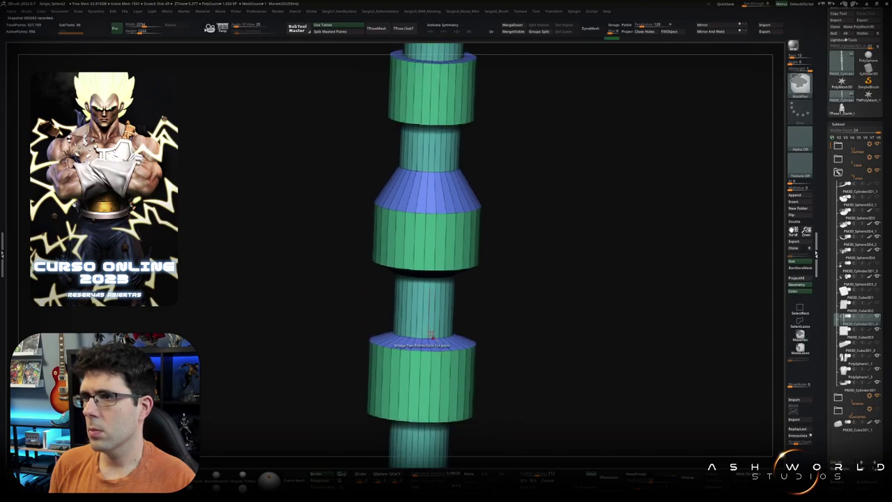
mouse_move(429, 338)
right_down()
mouse_move(417, 422)
mouse_move(442, 259)
right_up()
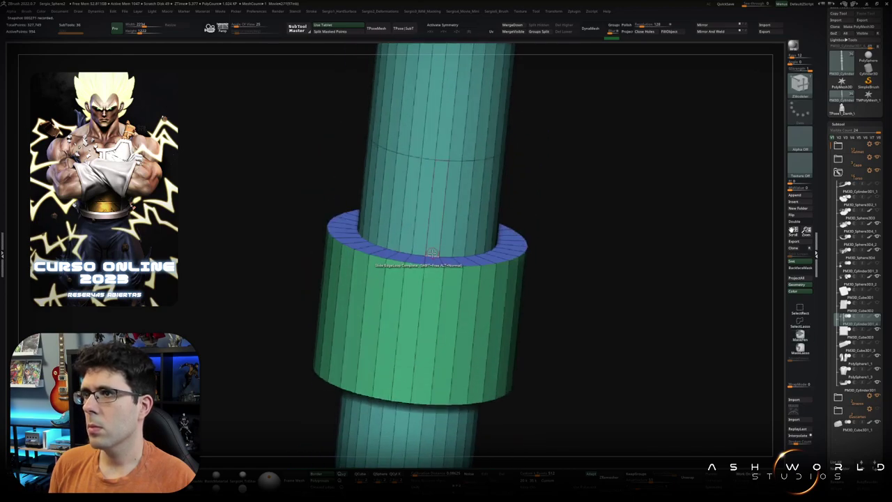
drag(441, 265, 434, 288)
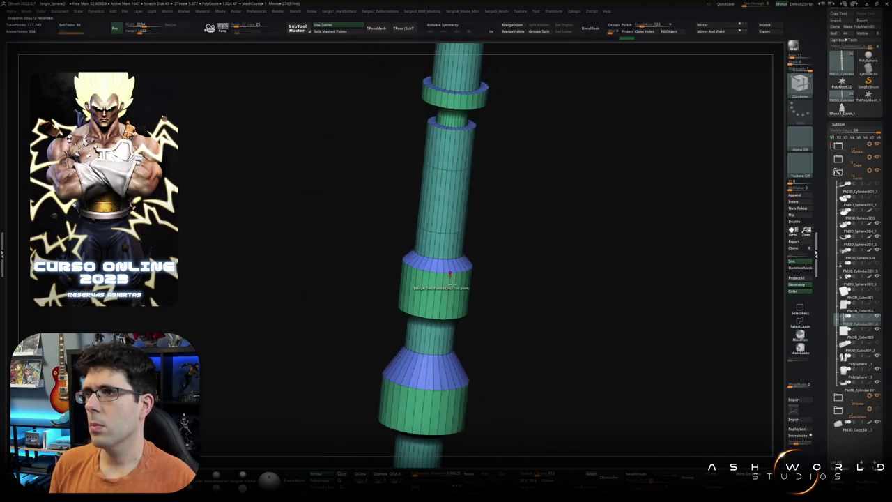
right_drag(434, 288, 462, 313)
key(f)
mouse_move(467, 241)
right_down()
mouse_move(444, 297)
mouse_move(432, 275)
right_up()
Step: Insert an edge loop and push the green band inward into a groove near the base
key(f)
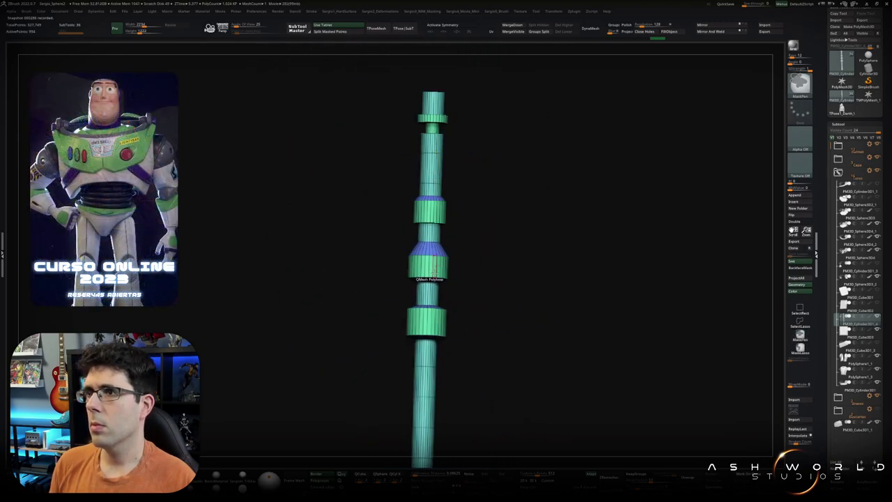
scroll(434, 273, up, 1)
scroll(433, 273, up, 2)
scroll(434, 274, up, 2)
scroll(433, 276, up, 1)
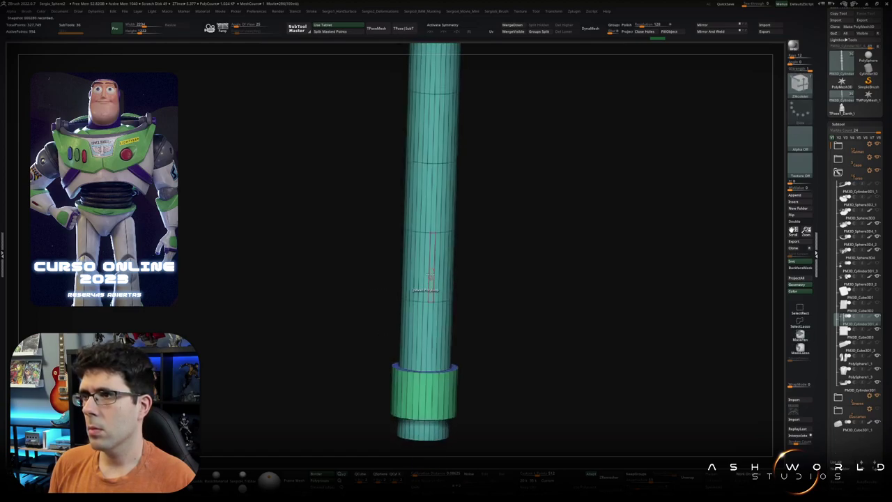
key(space)
click(428, 282)
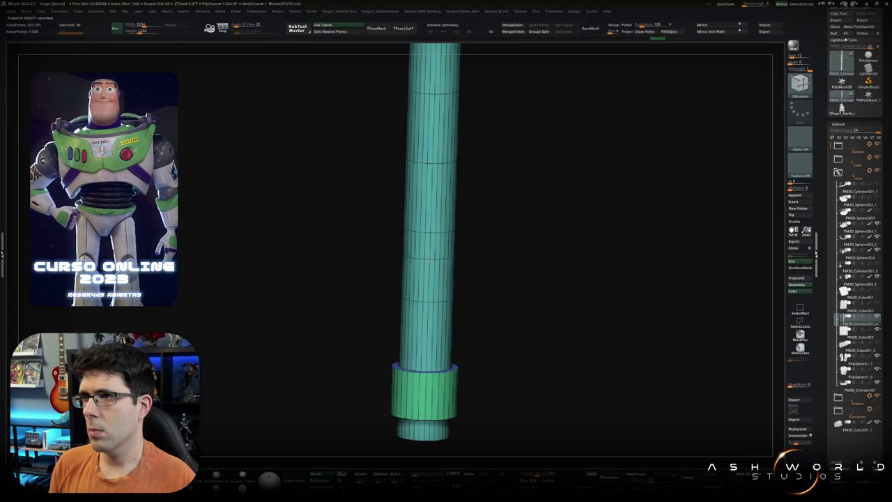
scroll(430, 258, up, 2)
right_drag(430, 259, 439, 270)
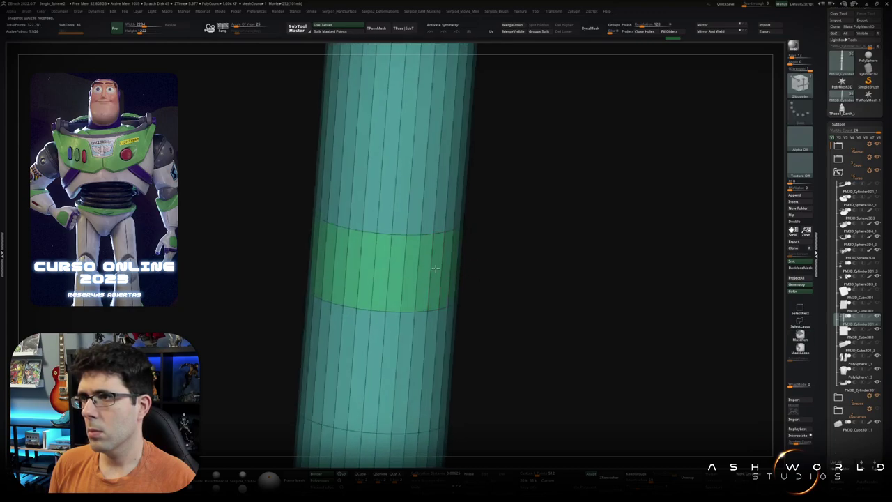
drag(435, 268, 434, 275)
Step: Turn off PolyF and Solo to show the rod on the full bust
scroll(430, 251, down, 3)
scroll(429, 234, down, 2)
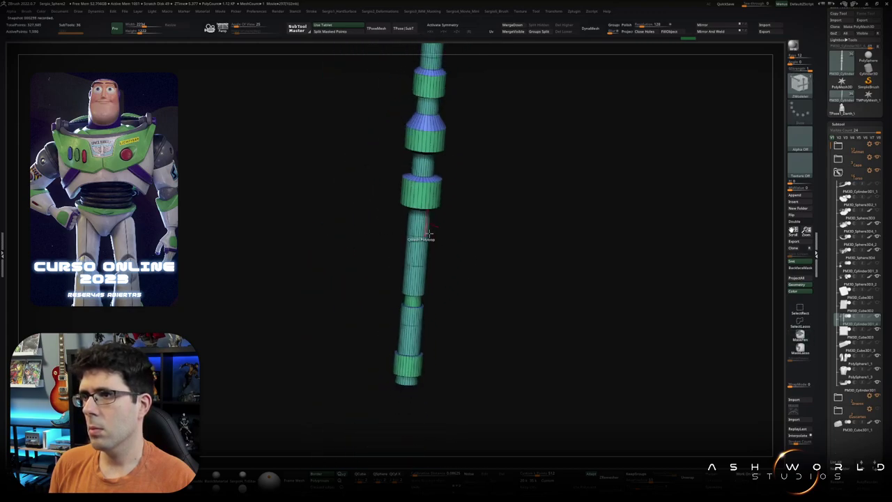
mouse_move(429, 236)
right_down()
mouse_move(430, 267)
mouse_move(418, 228)
right_up()
scroll(446, 230, down, 2)
key(shift+f)
key(ctrl+shift+s)
scroll(430, 262, down, 2)
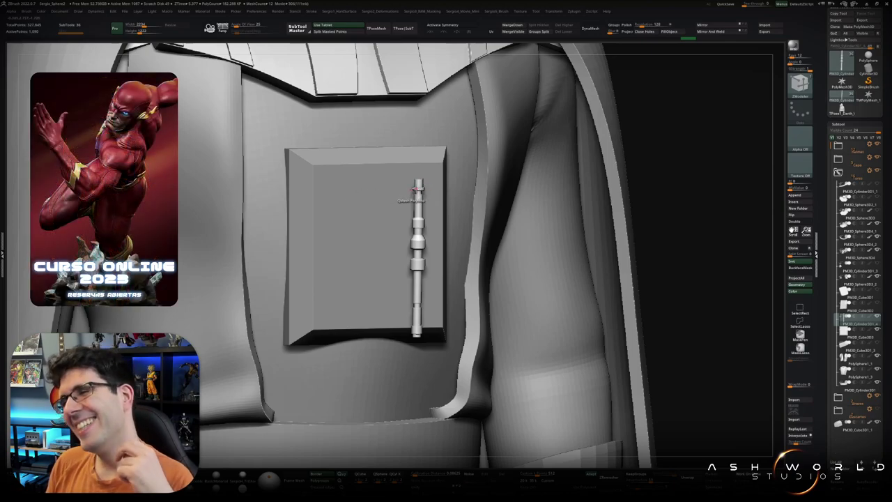
Step: Select the rod cylinder subtool, Solo it, and pick the ZModeler Bevel edge-loop action
mouse_move(408, 201)
right_down()
mouse_move(413, 212)
mouse_move(433, 171)
right_up()
ctrl+shift+click(422, 202)
key(shift+f)
key(f)
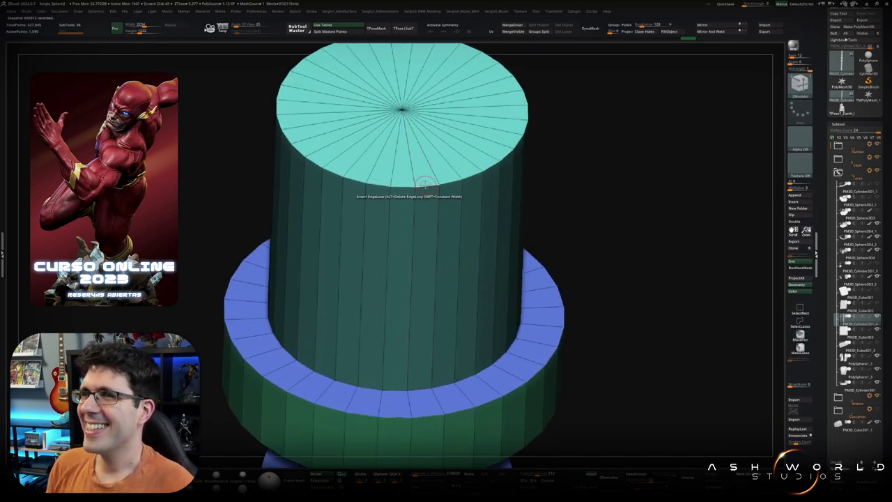
key(space)
click(430, 200)
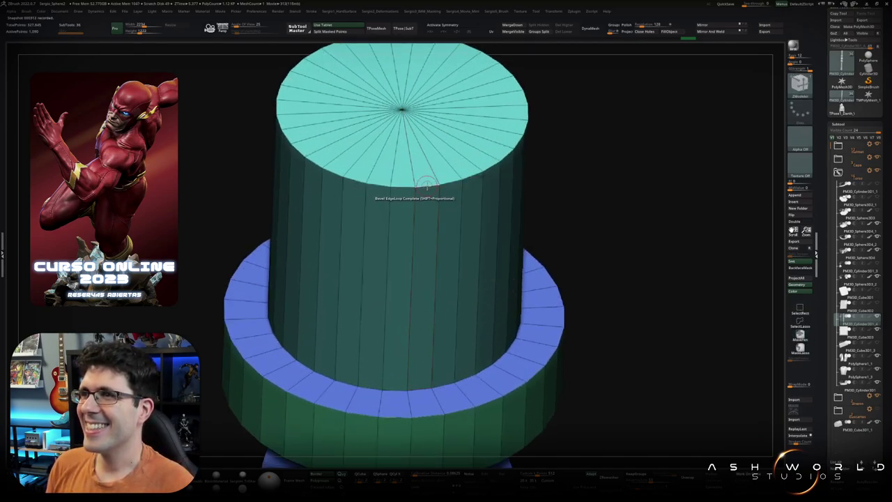
Step: Bevel a ring's lower rim and the blue edge loop into extra thin bands
drag(424, 184, 435, 230)
mouse_move(434, 231)
ctrl+right_down()
mouse_move(457, 290)
mouse_move(446, 215)
mouse_move(450, 298)
mouse_move(430, 339)
mouse_move(443, 279)
ctrl+right_up()
drag(443, 279, 457, 283)
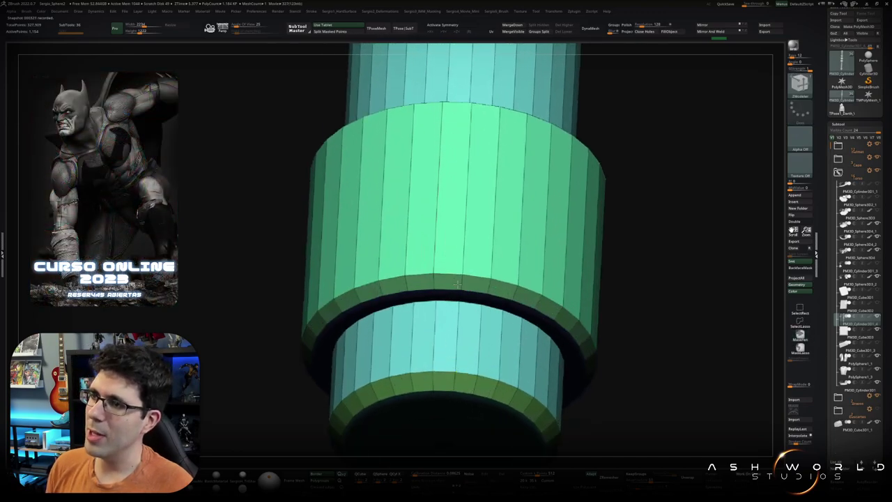
mouse_move(467, 229)
right_down()
mouse_move(464, 135)
mouse_move(464, 265)
mouse_move(453, 306)
mouse_move(479, 380)
mouse_move(463, 218)
right_up()
drag(465, 221, 472, 224)
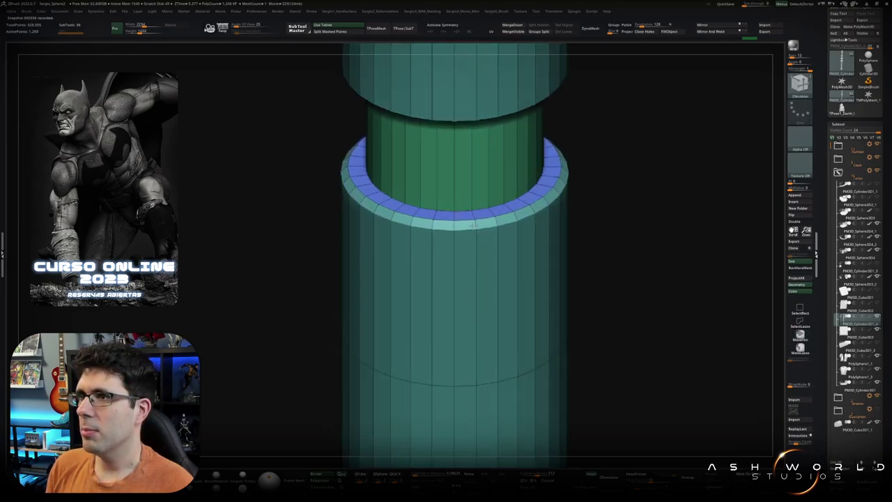
mouse_move(464, 211)
right_down()
mouse_move(462, 128)
mouse_move(453, 404)
mouse_move(450, 359)
right_up()
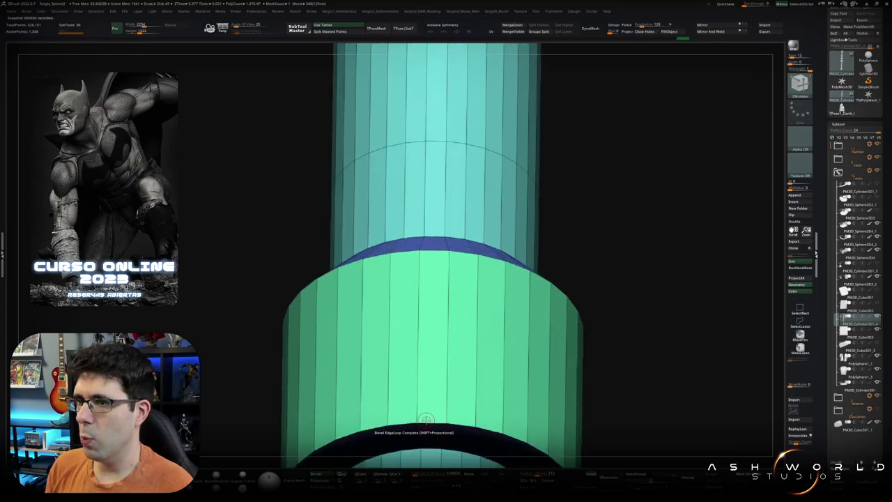
ctrl+right_drag(425, 419, 428, 66)
Step: Add more edge loops to a ring band, then turn off Solo to show the Vader bust
ctrl+right_drag(534, 265, 511, 228)
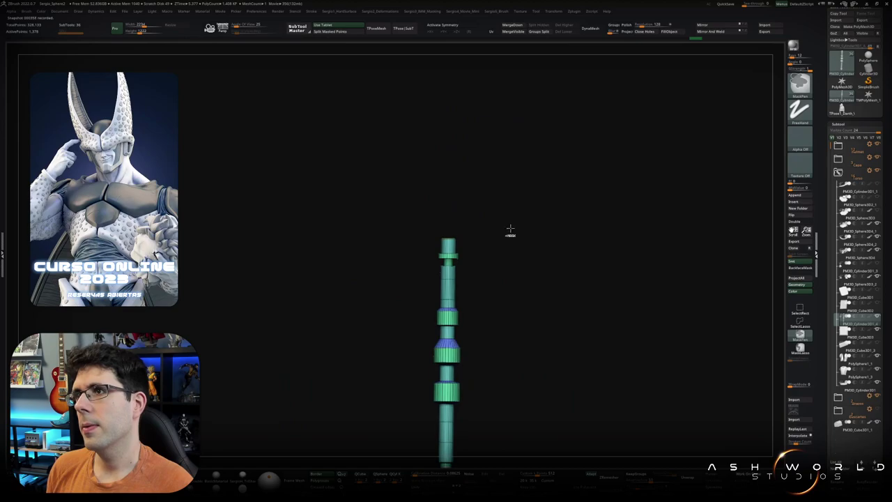
mouse_move(508, 279)
ctrl+right_down()
mouse_move(451, 254)
mouse_move(463, 188)
mouse_move(464, 243)
mouse_move(451, 287)
ctrl+right_up()
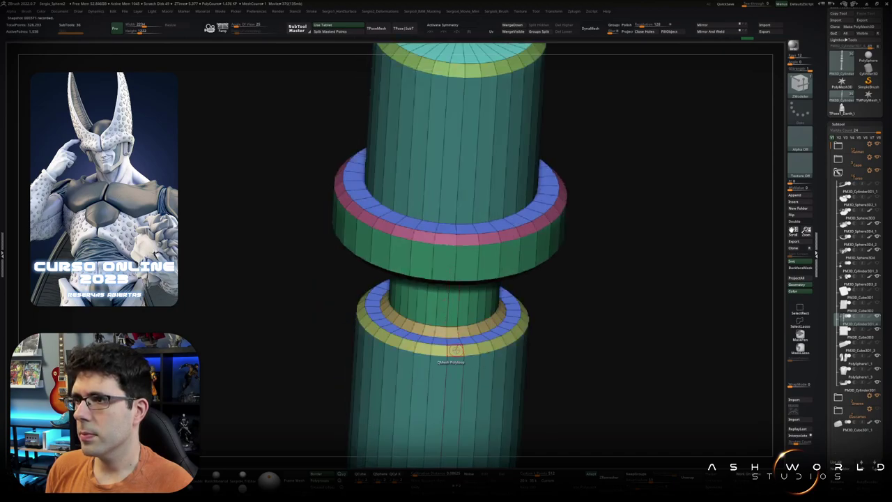
click(449, 331)
right_drag(449, 330, 466, 252)
key(space)
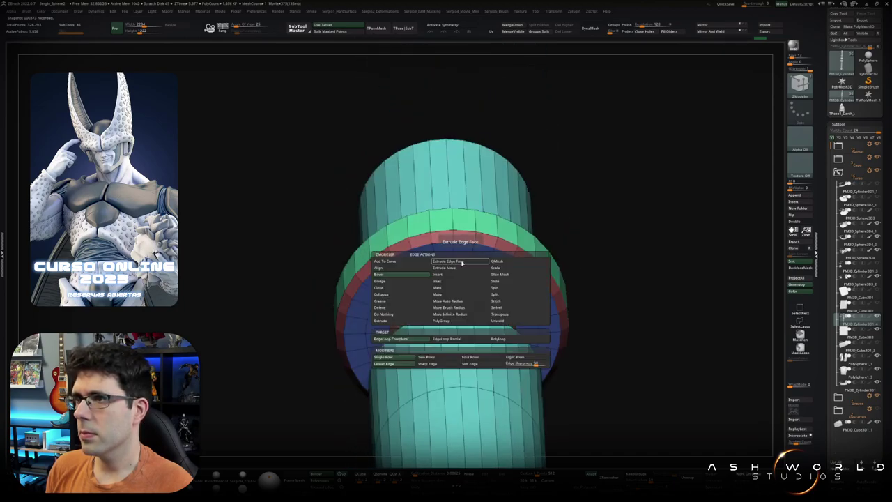
click(456, 274)
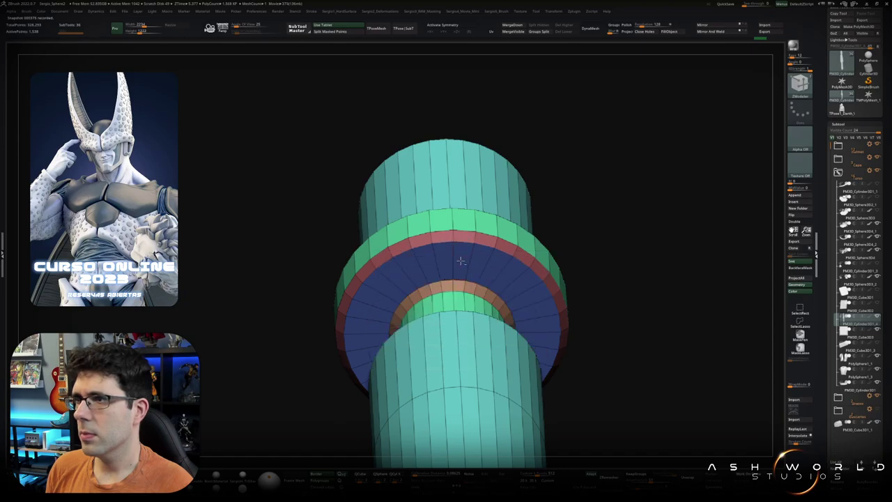
mouse_move(461, 261)
alt+right_down()
mouse_move(444, 157)
mouse_move(488, 293)
mouse_move(450, 187)
alt+right_up()
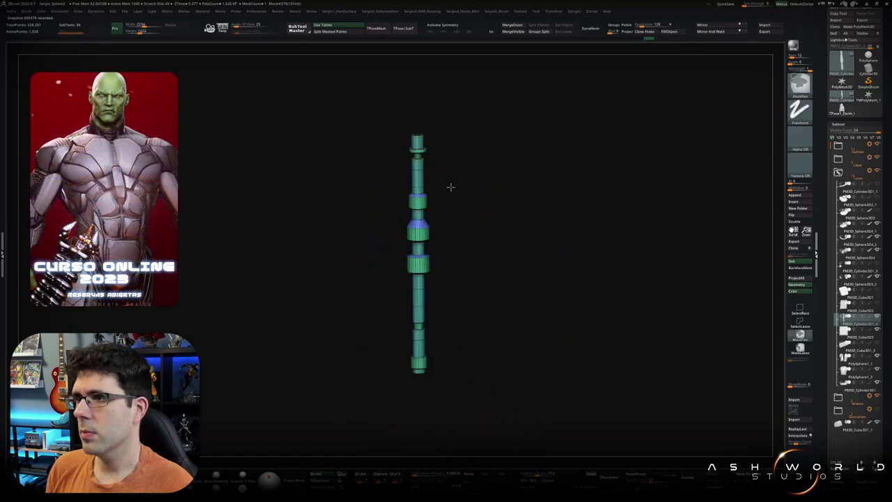
key(ctrl+shift+s)
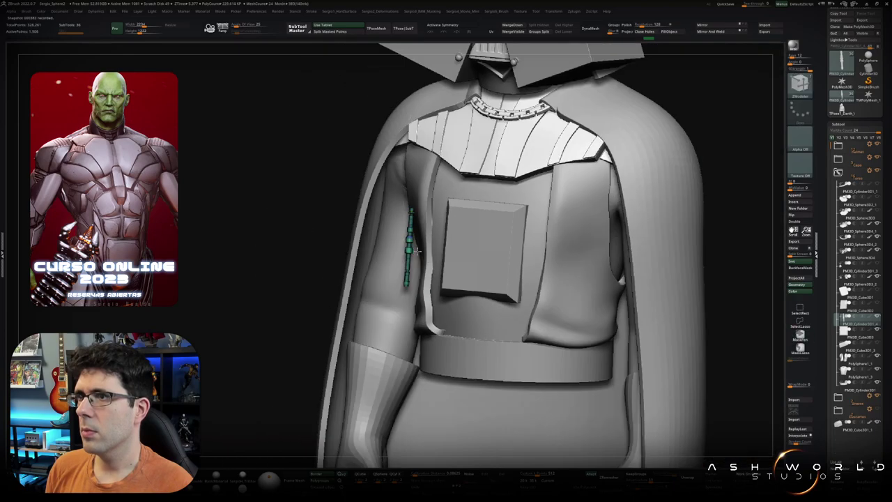
Step: Move the rod onto the chest box, straighten it upright and shorten it slightly
mouse_move(415, 251)
right_down()
mouse_move(464, 261)
mouse_move(450, 275)
mouse_move(431, 257)
right_up()
key(w)
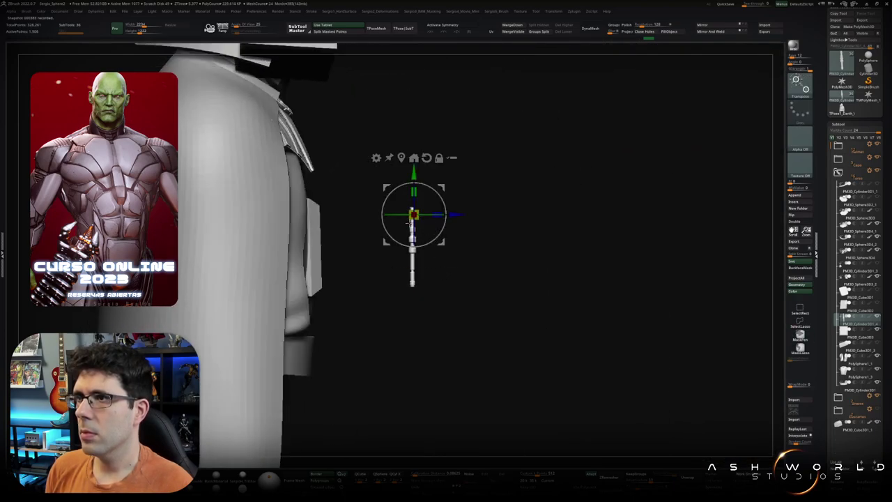
drag(442, 187, 352, 222)
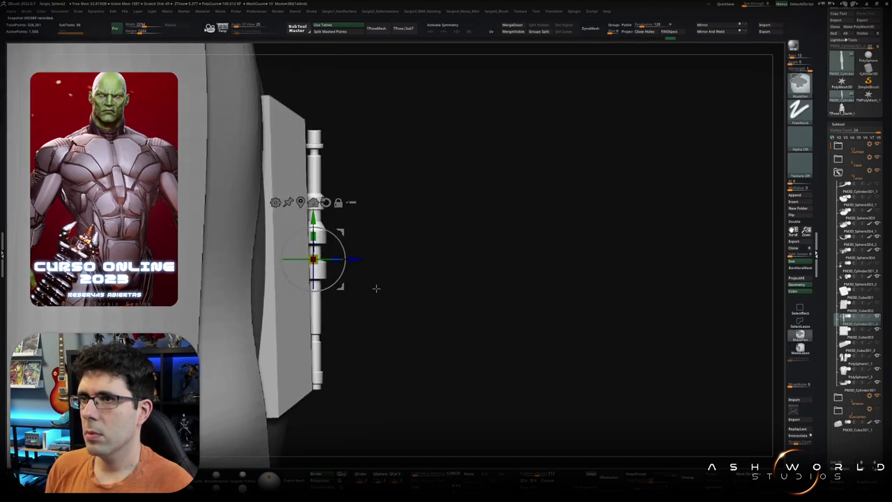
drag(339, 238, 346, 257)
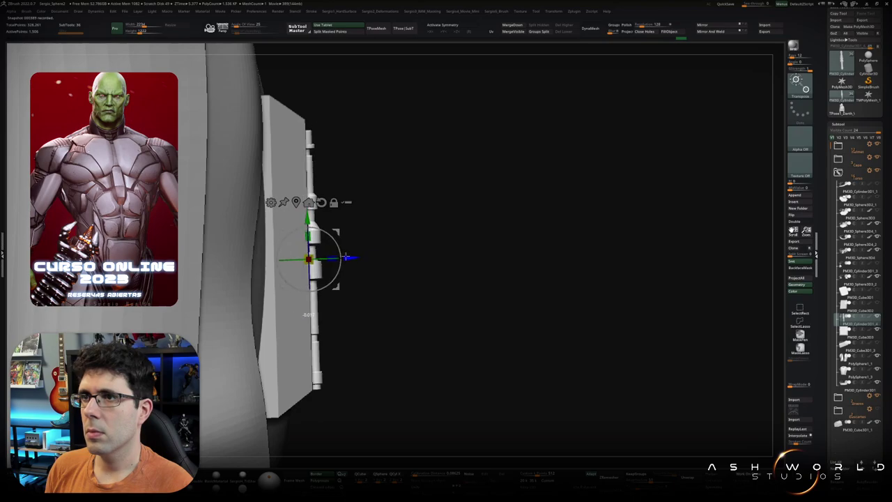
drag(396, 274, 359, 302)
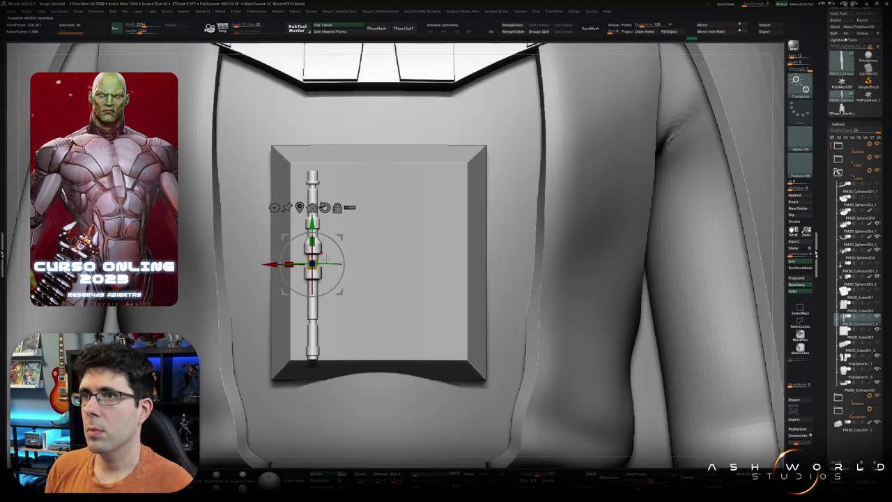
drag(312, 263, 282, 244)
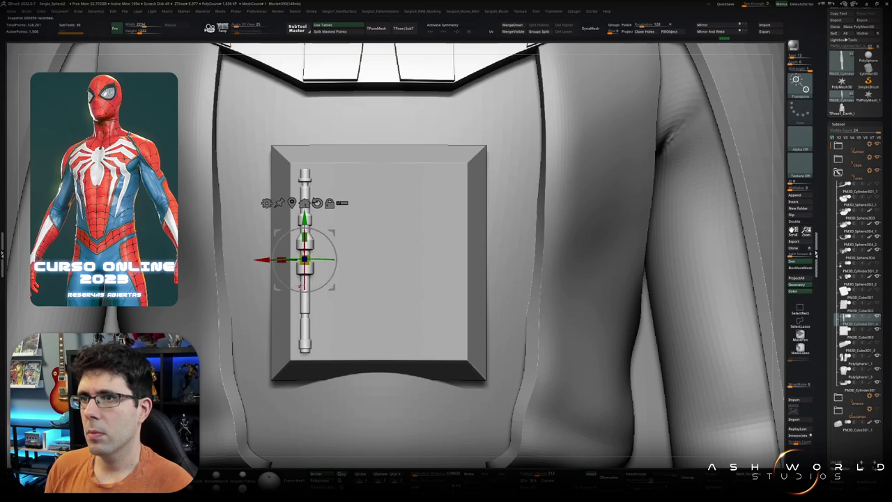
drag(558, 349, 627, 293)
Step: Mirror And Weld a copy of the rod to the box's right side with X symmetry on
click(711, 31)
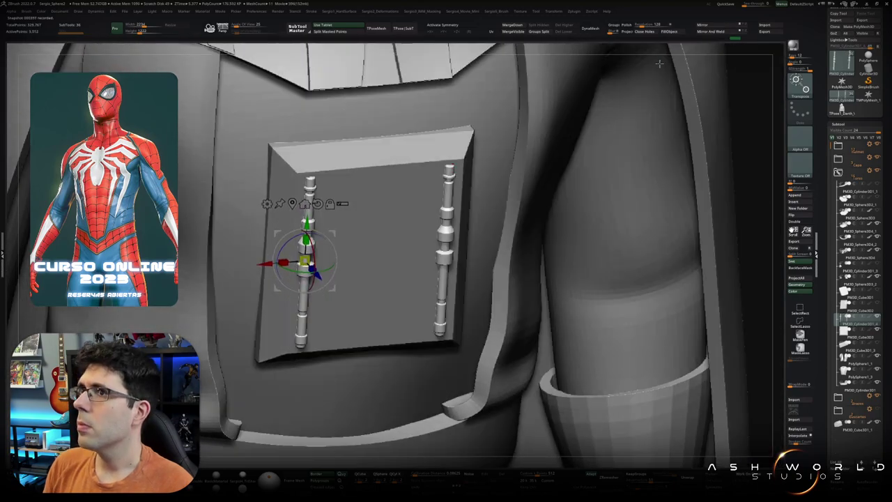
key(x)
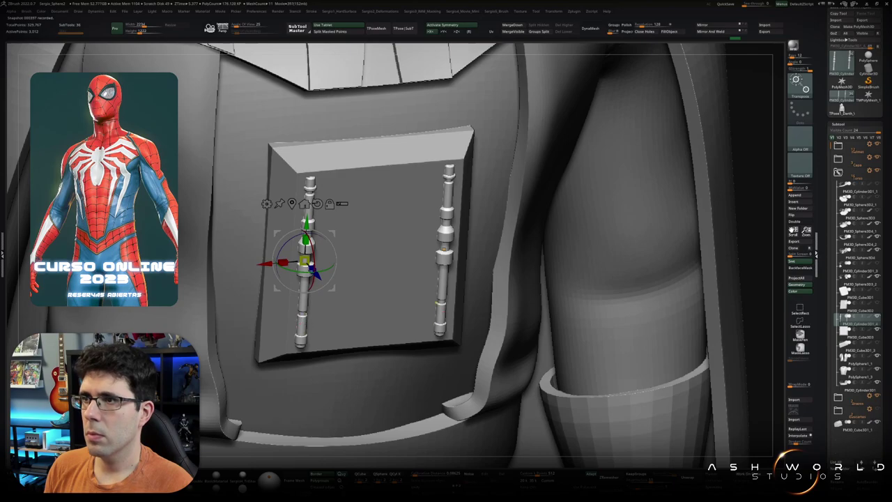
drag(307, 259, 421, 274)
key(q)
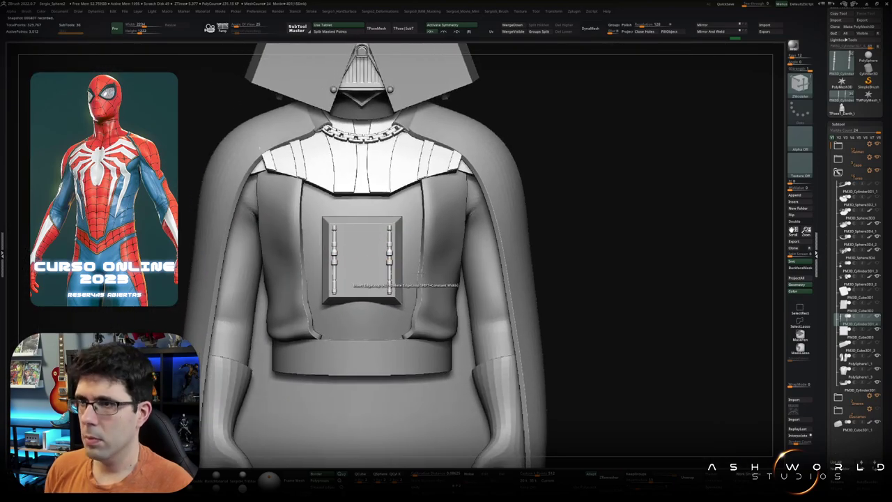
right_drag(421, 274, 346, 313)
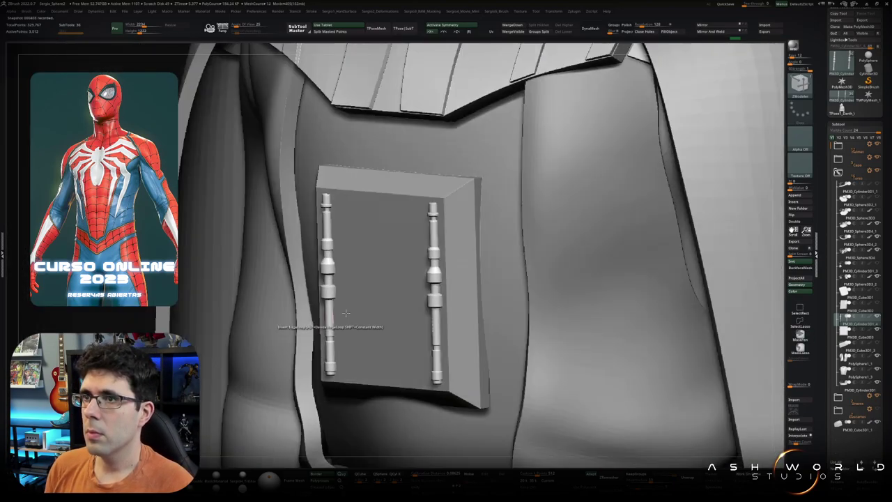
key(w)
key(ctrl+z)
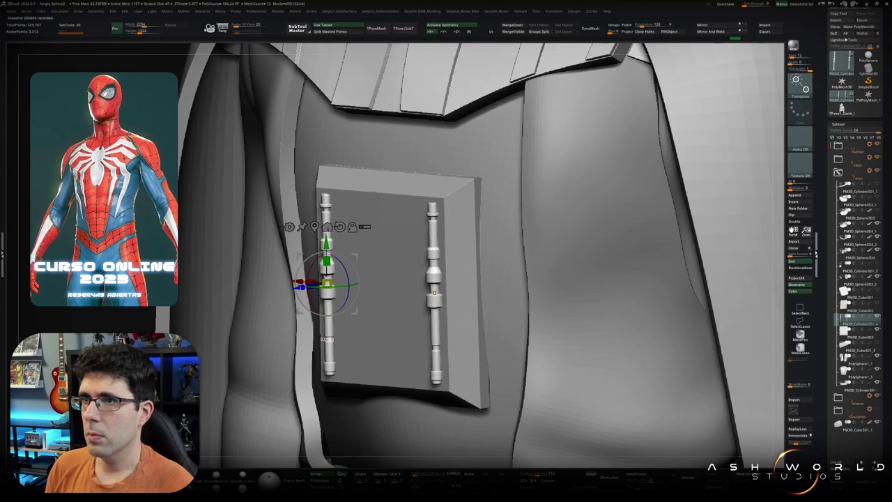
key(q)
mouse_move(338, 302)
right_down()
mouse_move(339, 309)
mouse_move(339, 279)
right_up()
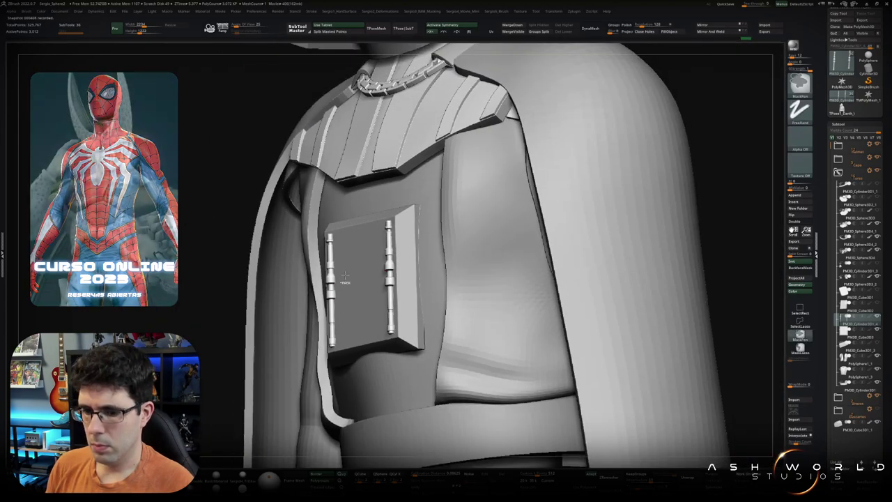
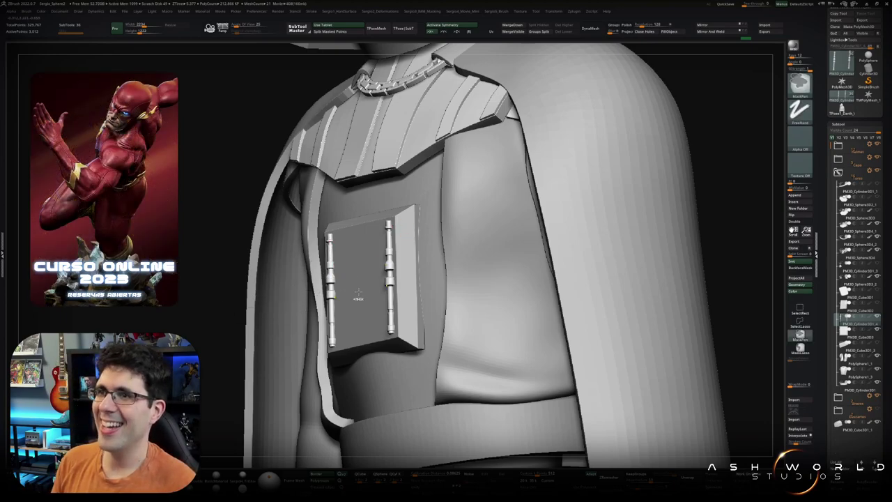
Step: Orbit and zoom around the bust to inspect the torso and chest area
mouse_move(303, 265)
right_down()
mouse_move(355, 269)
mouse_move(367, 288)
mouse_move(398, 274)
right_up()
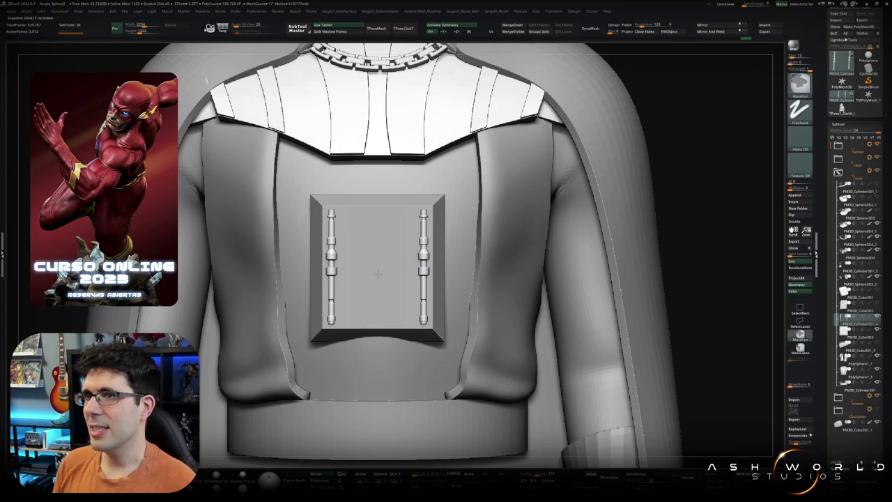
key(f)
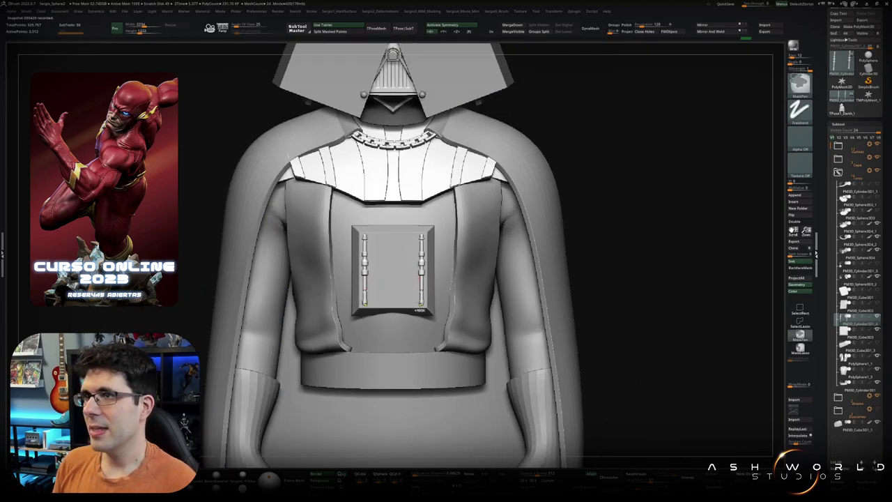
key(f)
alt+right_drag(474, 263, 488, 237)
shift+right_drag(584, 237, 579, 240)
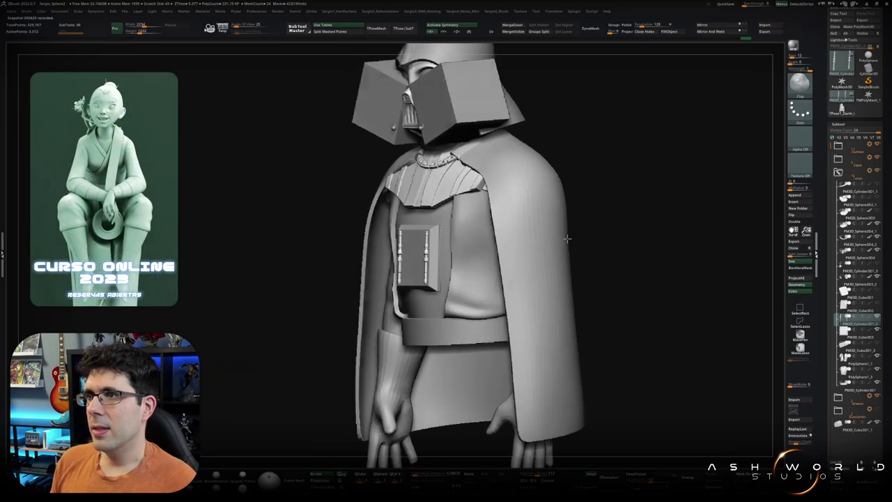
mouse_move(579, 240)
mouse_down()
mouse_move(572, 270)
mouse_move(542, 282)
mouse_up()
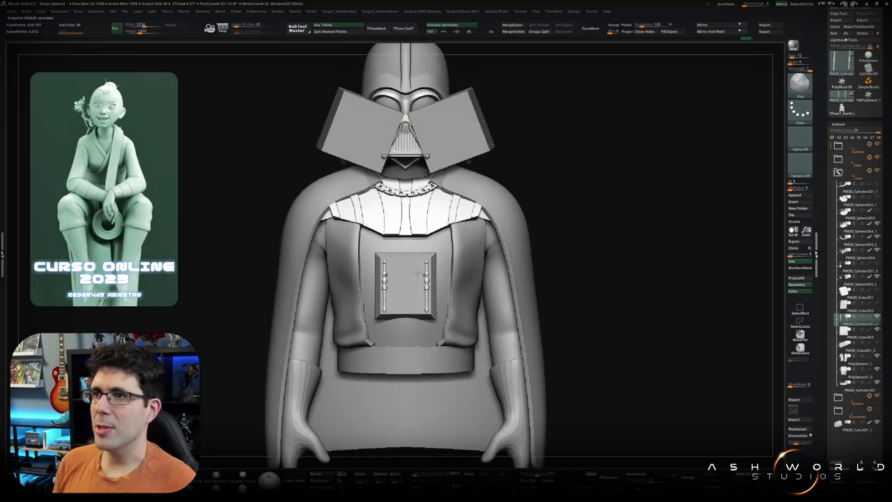
alt+right_drag(430, 357, 451, 342)
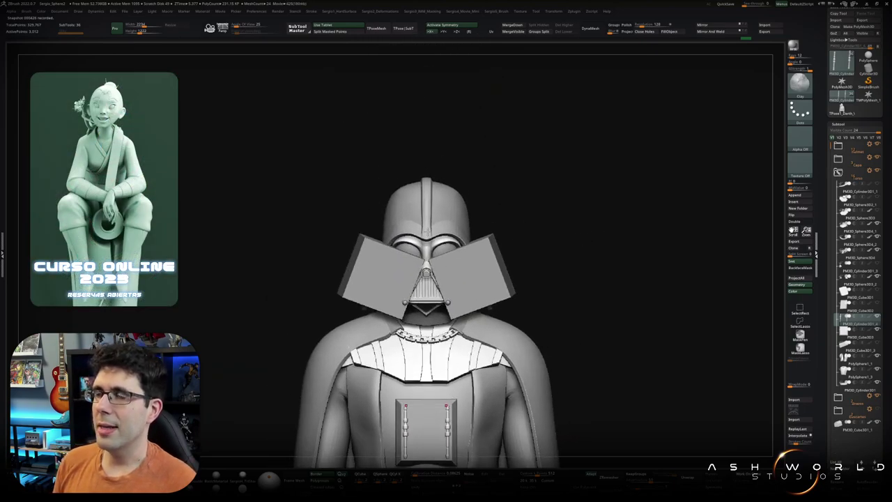
mouse_move(443, 287)
mouse_down()
mouse_move(488, 279)
mouse_move(469, 241)
mouse_up()
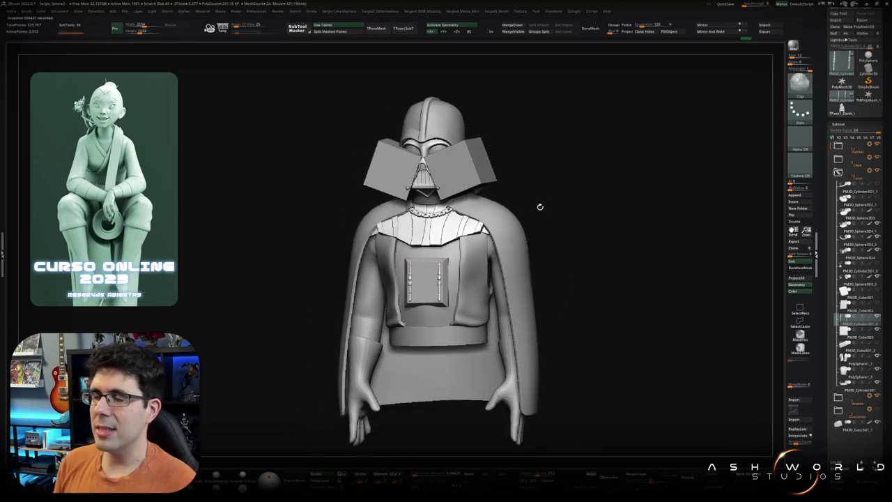
mouse_move(540, 207)
mouse_down()
mouse_move(562, 207)
mouse_move(538, 228)
mouse_up()
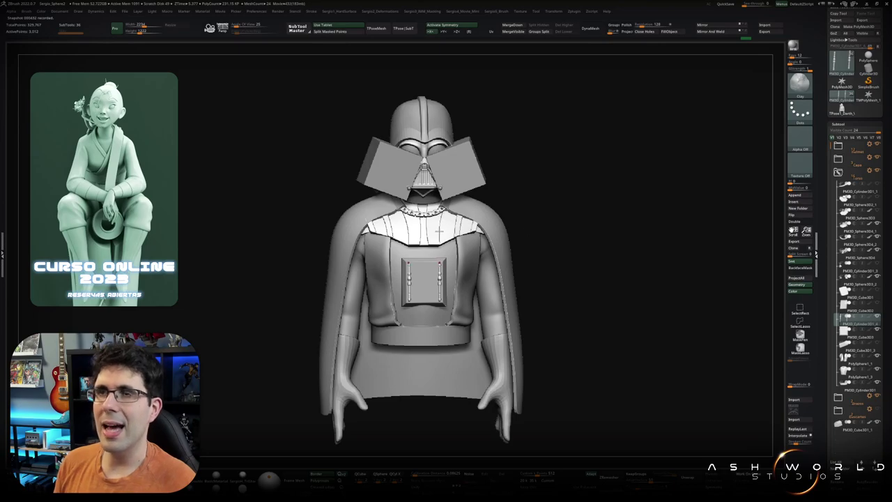
mouse_move(419, 279)
mouse_down()
mouse_move(433, 332)
mouse_move(446, 272)
mouse_move(436, 306)
mouse_move(426, 309)
mouse_up()
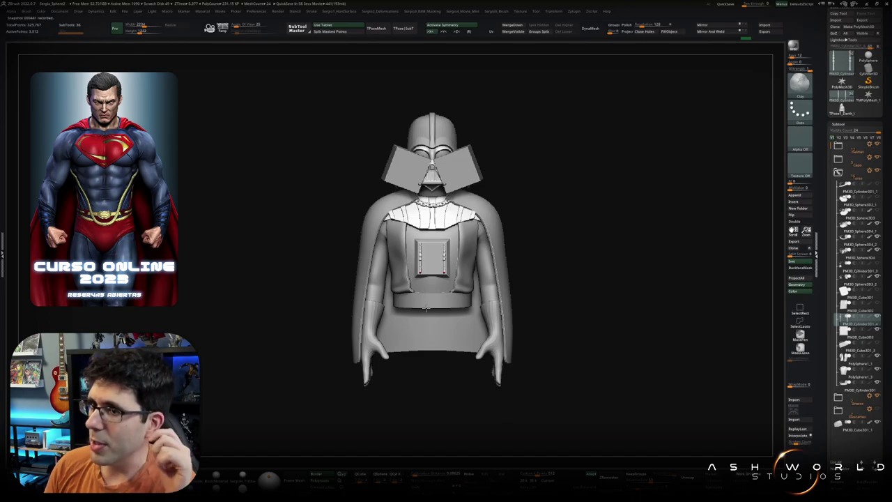
alt+drag(570, 284, 506, 279)
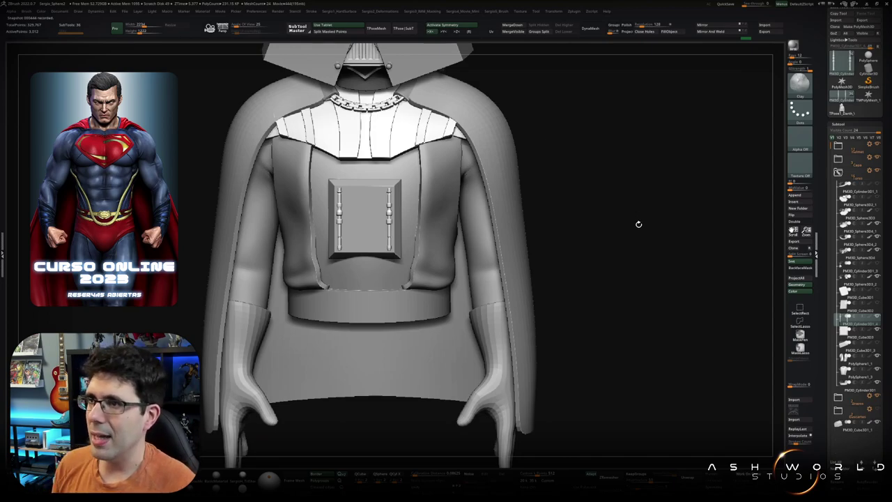
mouse_move(639, 224)
mouse_down()
mouse_move(541, 283)
mouse_move(493, 277)
mouse_move(488, 285)
mouse_up()
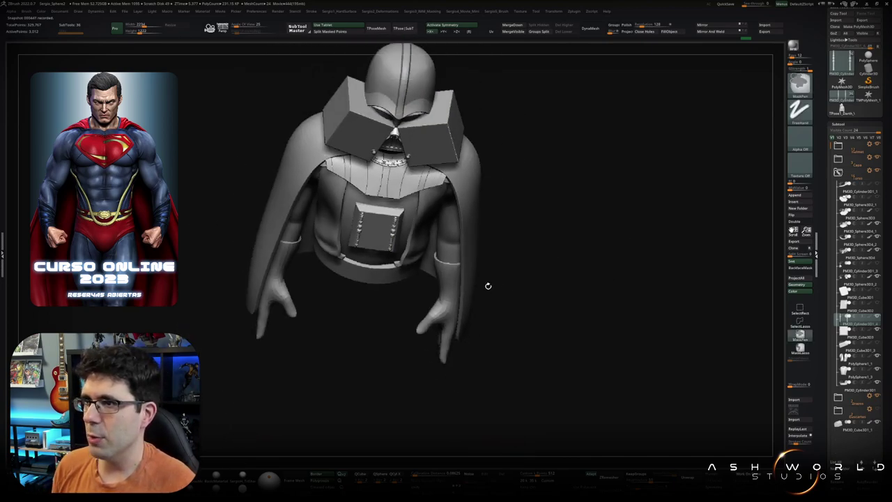
ctrl+shift+click(453, 283)
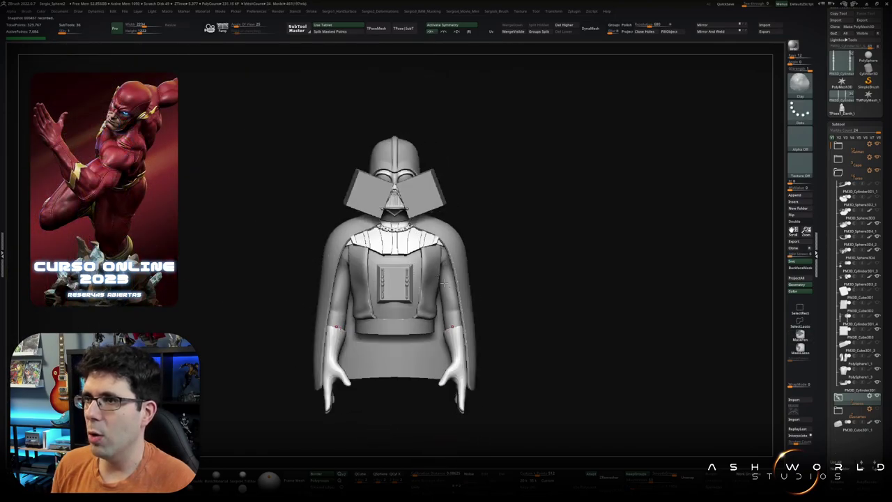
alt+right_drag(444, 282, 355, 269)
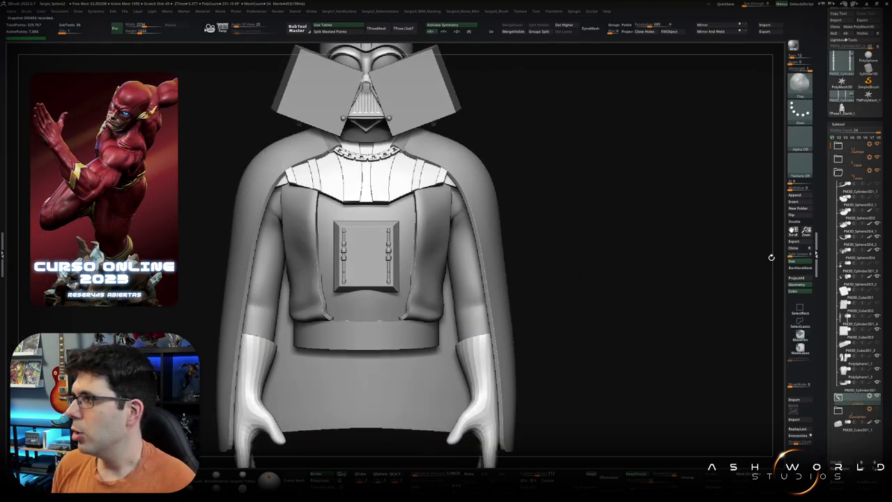
Step: Insert a Cube3D into the chest-rods subtool and move it onto the chest control box
alt+click(389, 256)
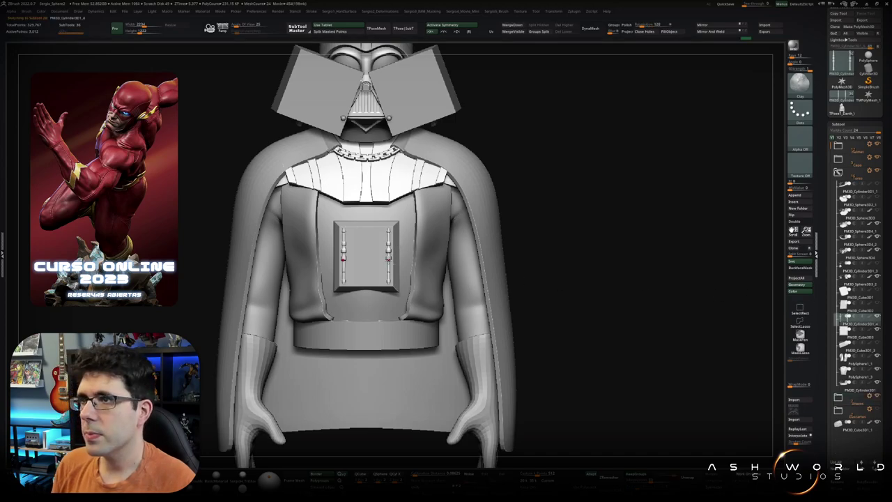
click(795, 203)
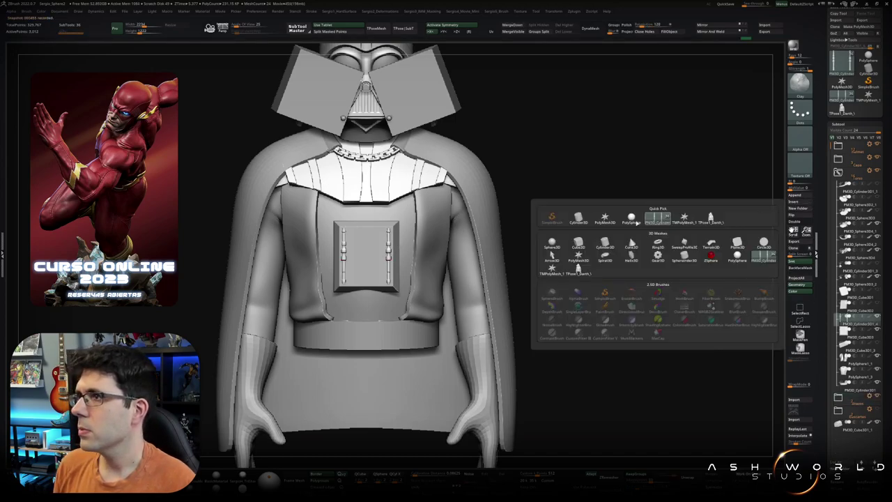
click(582, 246)
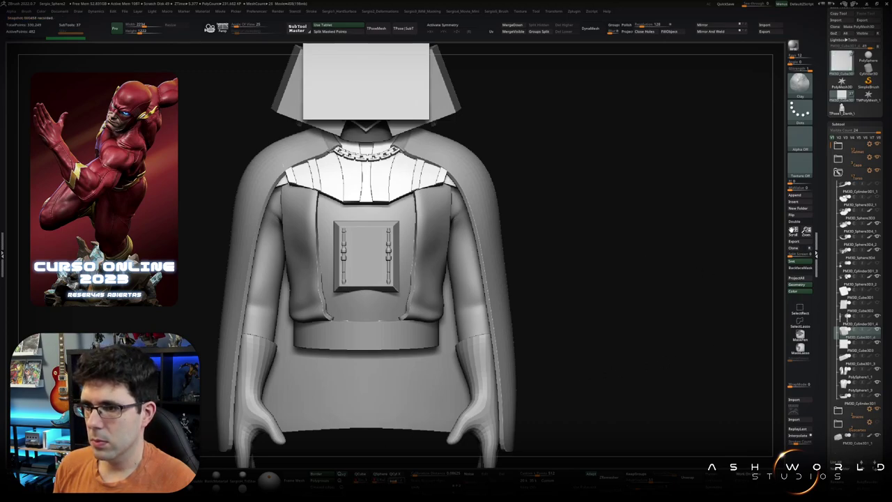
drag(447, 237, 384, 239)
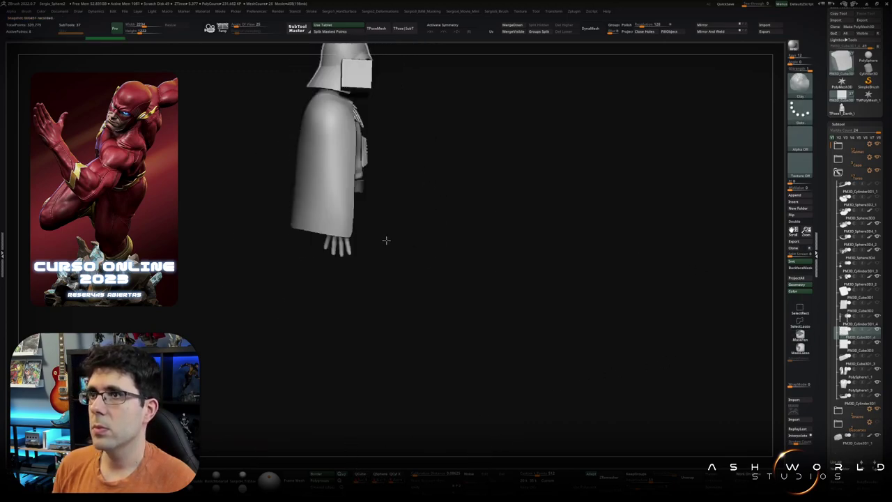
key(w)
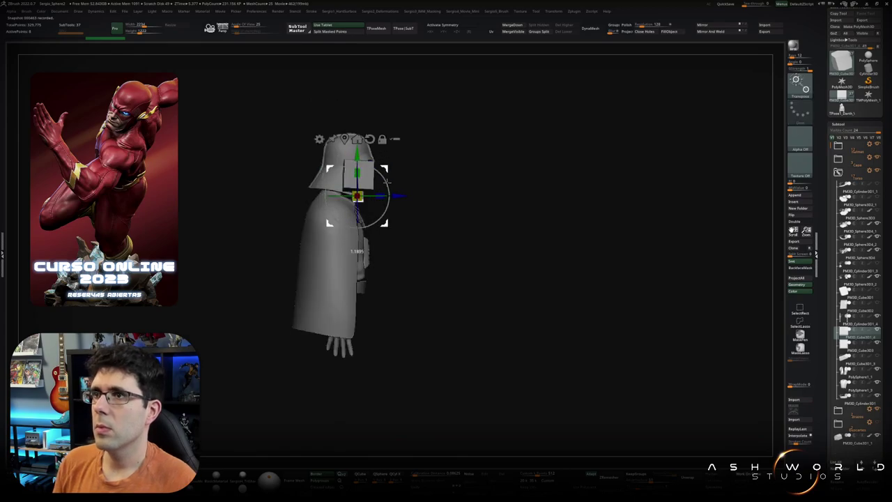
alt+click(365, 255)
drag(365, 255, 384, 465)
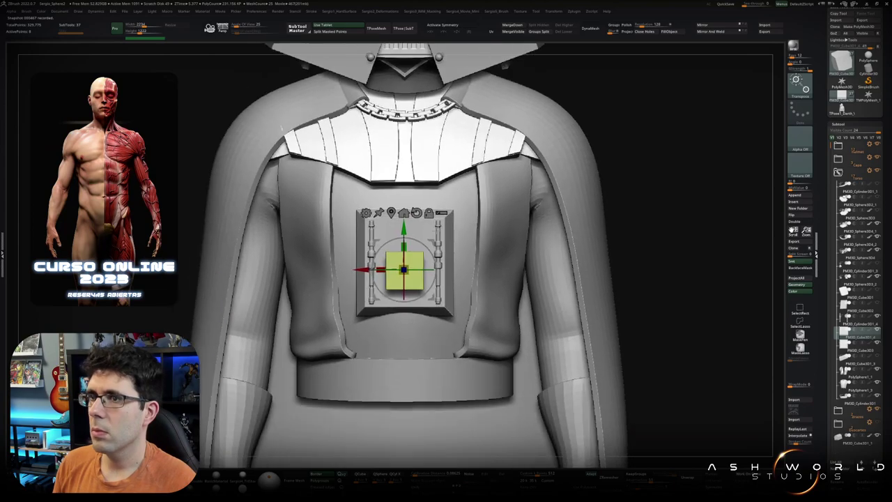
Step: Squash the cube into a thin, flat plate sitting flush against the chest box
alt+drag(679, 62, 393, 183)
mouse_move(393, 255)
mouse_down()
mouse_move(388, 282)
mouse_move(372, 218)
mouse_up()
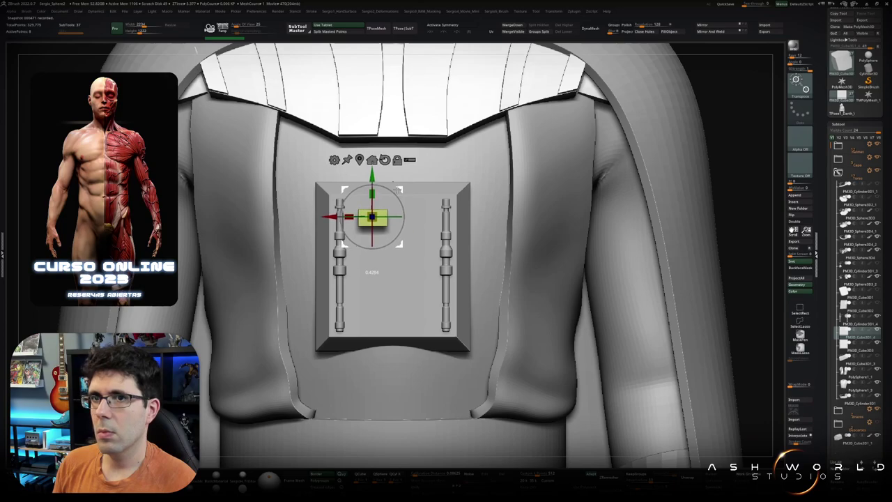
mouse_move(397, 190)
mouse_down()
mouse_move(385, 232)
mouse_move(389, 294)
mouse_move(397, 241)
mouse_move(369, 249)
mouse_up()
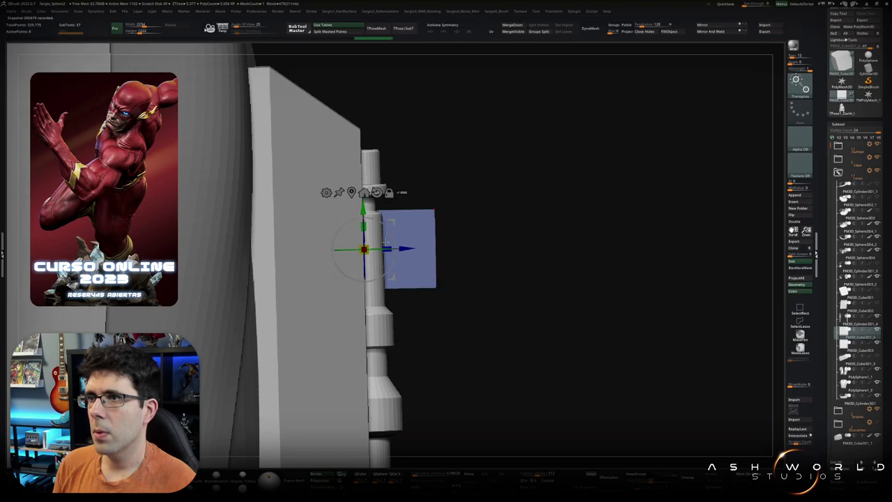
drag(397, 236, 399, 254)
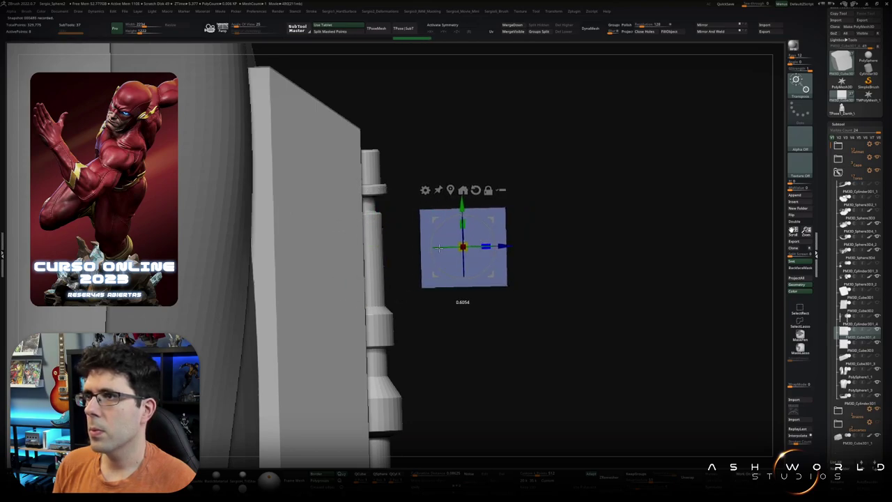
mouse_move(502, 246)
mouse_down()
mouse_move(410, 248)
mouse_move(384, 269)
mouse_move(353, 232)
mouse_move(375, 222)
mouse_move(375, 277)
mouse_move(375, 263)
mouse_up()
Step: Check the two plates in isolation and against the full torso
ctrl+shift+click(404, 296)
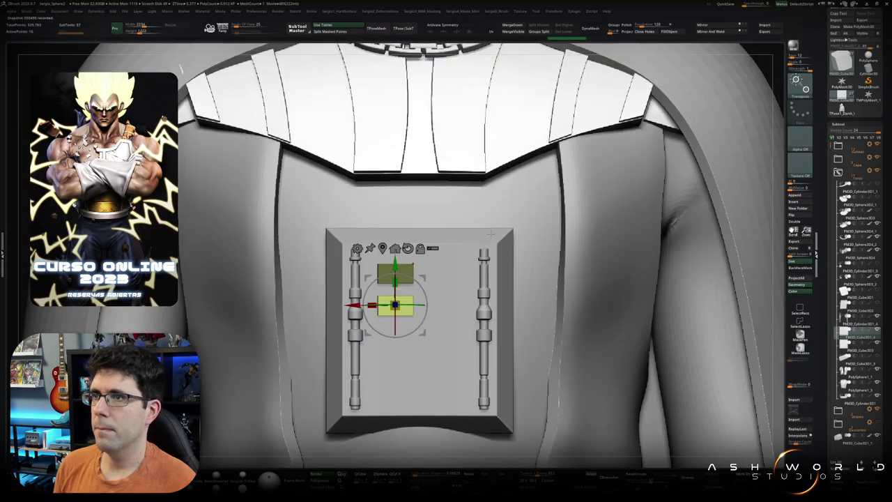
ctrl+shift+click(461, 277)
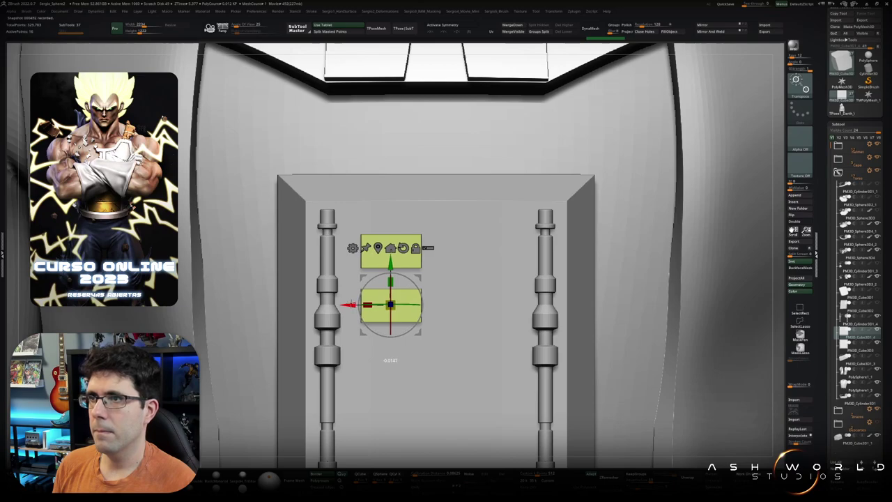
mouse_move(390, 307)
alt+mouse_down()
mouse_move(367, 291)
mouse_move(375, 335)
mouse_move(341, 260)
alt+mouse_up()
key(q)
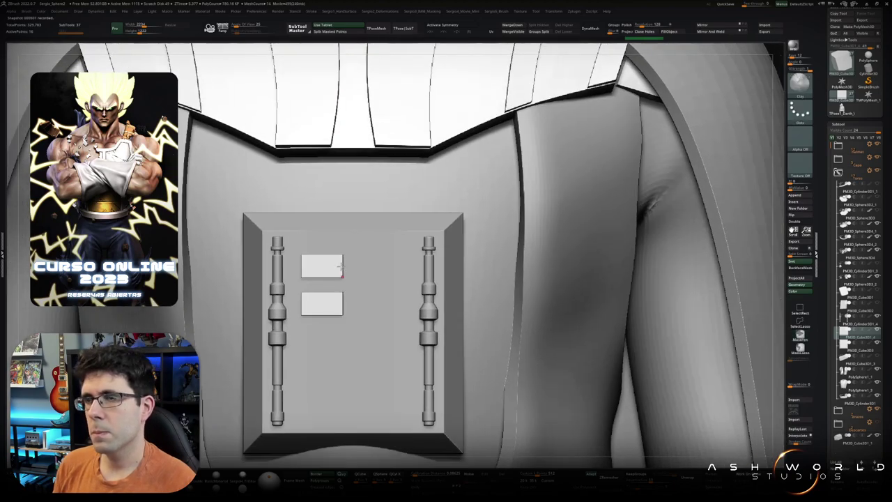
key(ctrl+shift+s)
key(w)
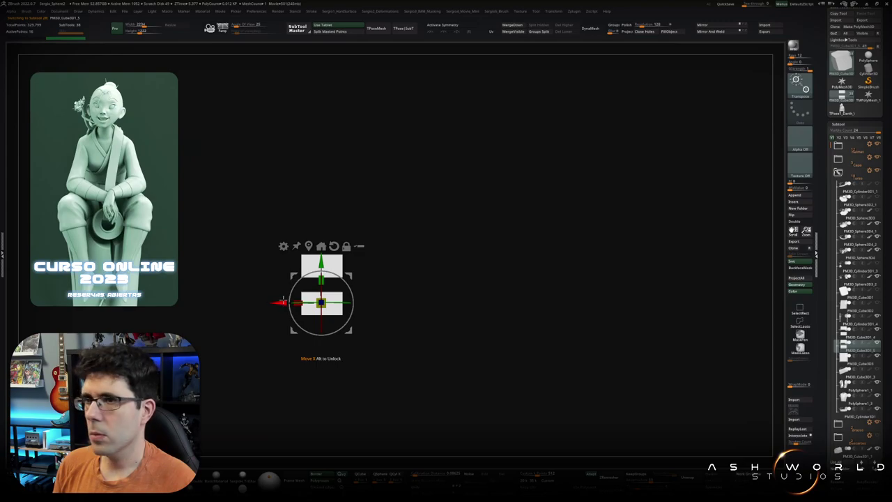
Step: Shift the plates between the rods and resize the remaining plate into a small block
drag(283, 301, 350, 302)
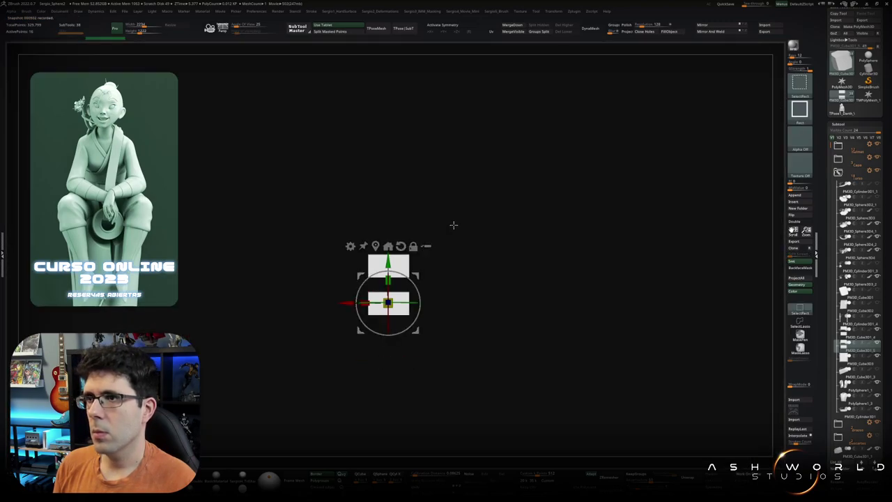
ctrl+shift+drag(454, 224, 349, 293)
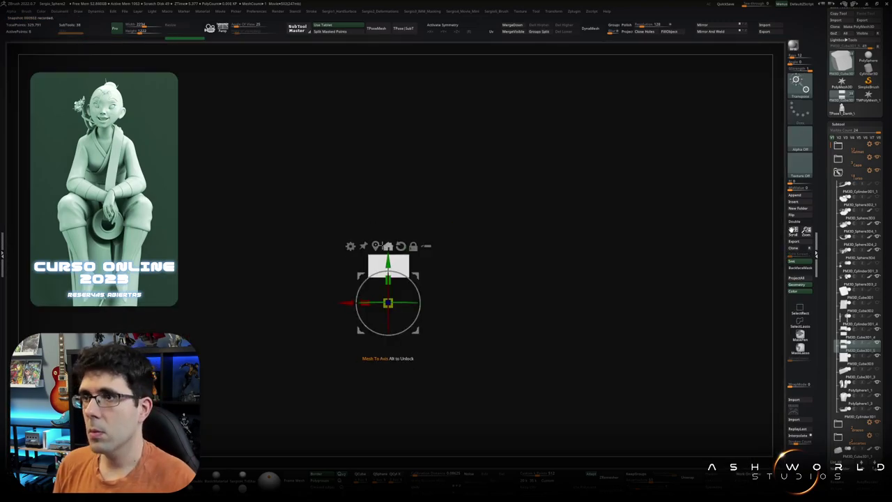
click(388, 246)
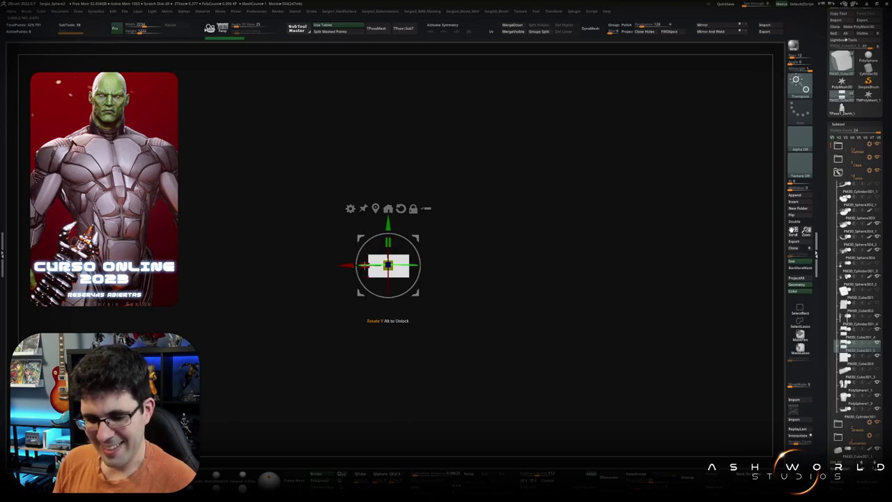
drag(363, 265, 396, 275)
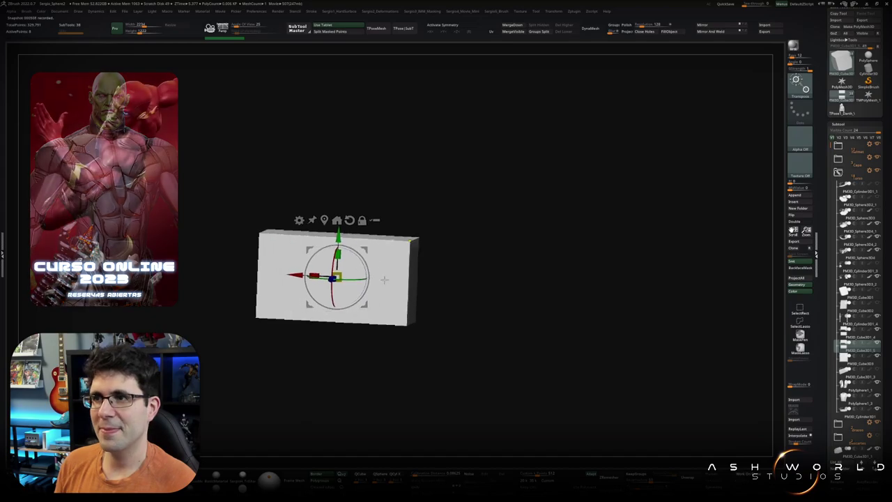
key(ctrl+shift+s)
drag(418, 327, 391, 365)
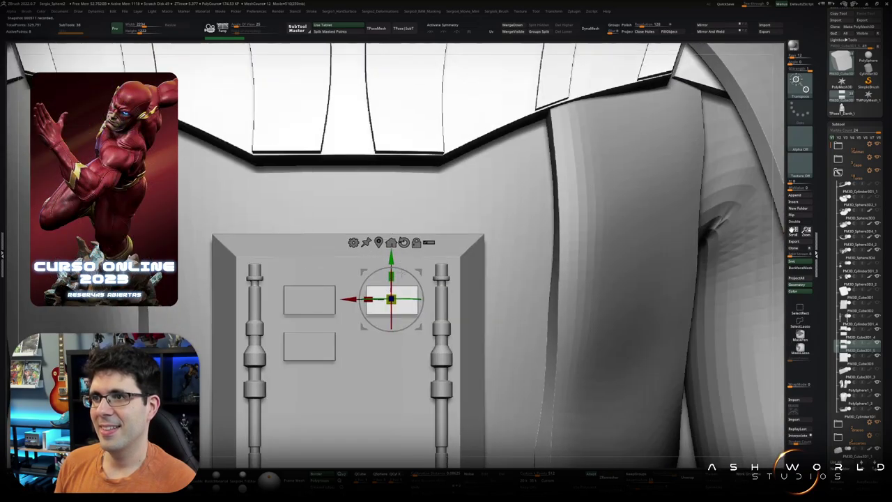
Step: Flatten the small plate to about half its height and raise it toward the panel top
right_drag(391, 365, 380, 325)
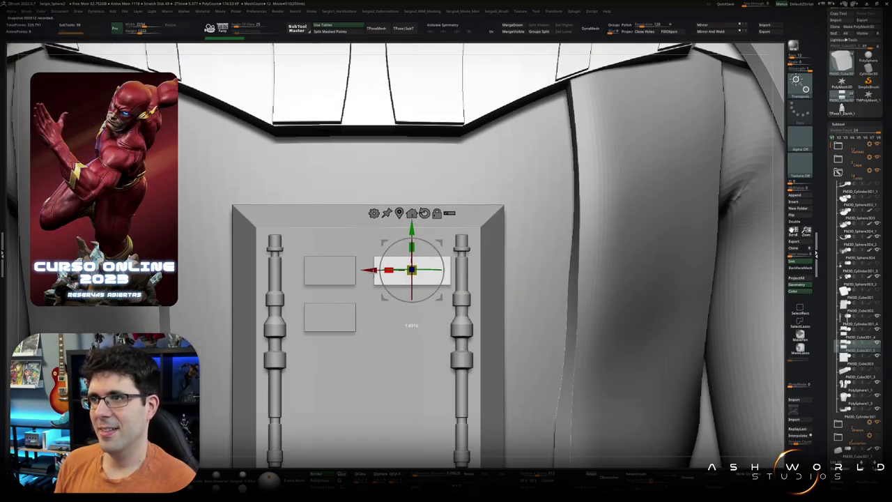
drag(368, 270, 360, 270)
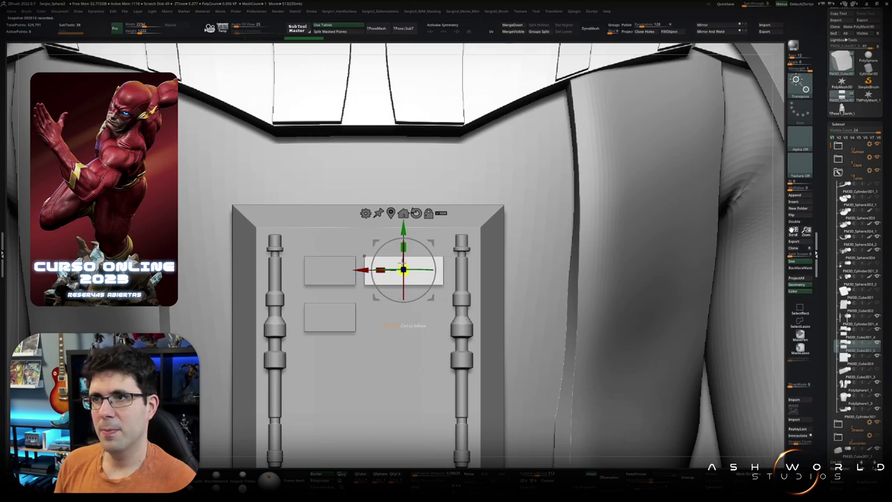
drag(403, 246, 404, 256)
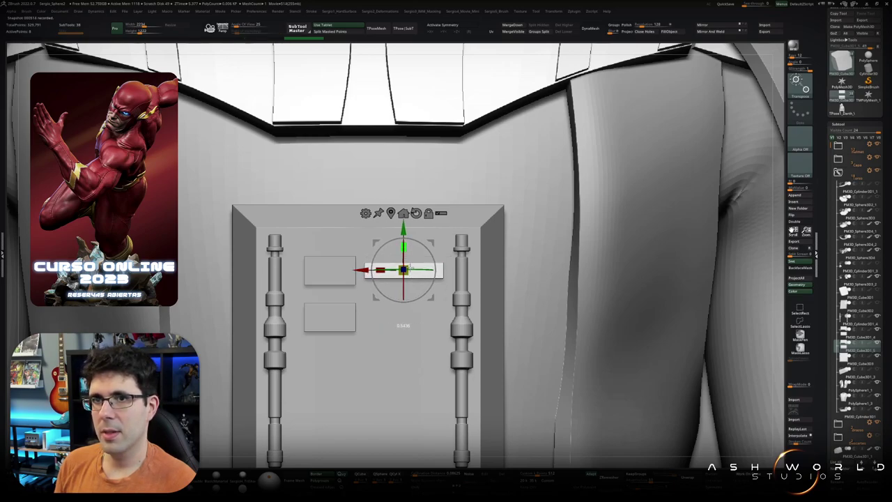
drag(403, 229, 403, 212)
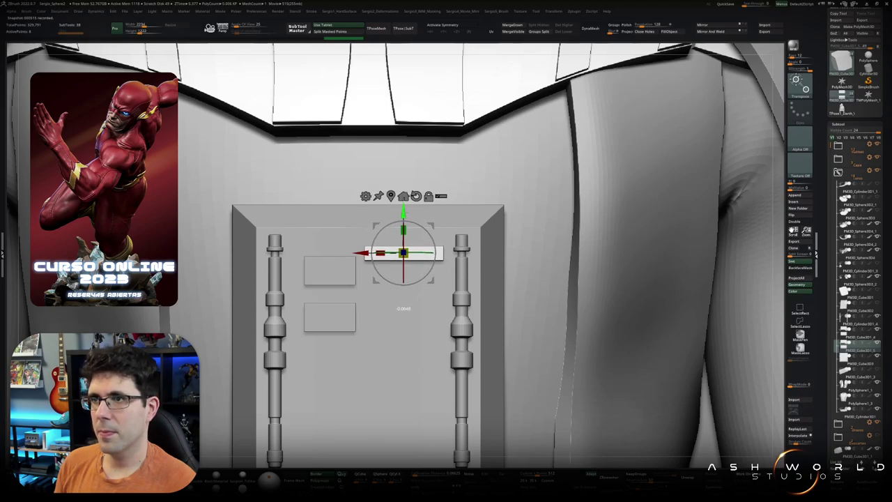
ctrl+right_drag(399, 289, 384, 296)
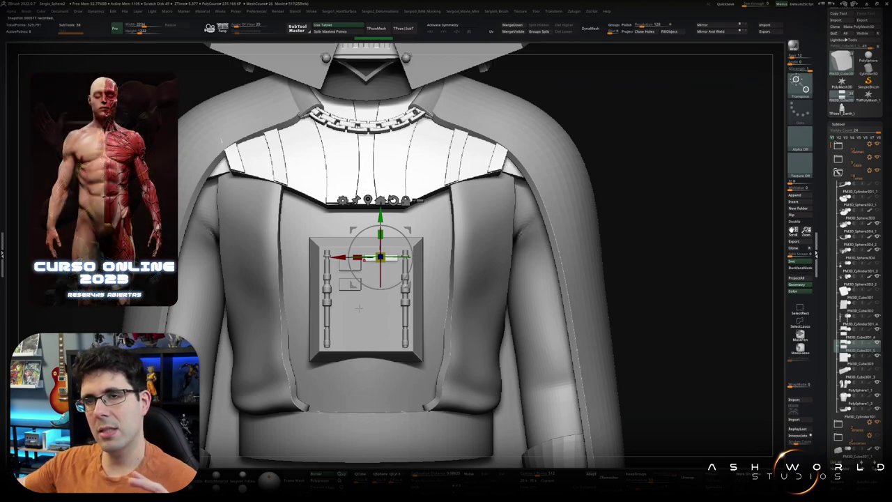
ctrl+right_drag(369, 314, 378, 275)
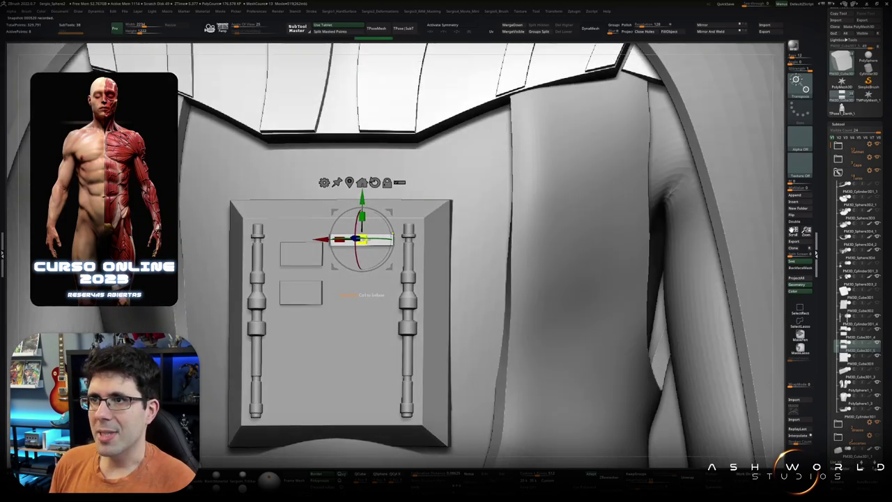
Step: Isolate the thin bar, shift it slightly right and check its depth
ctrl+right_drag(361, 241, 370, 251)
ctrl+shift+drag(289, 221, 377, 256)
ctrl+shift+click(363, 259)
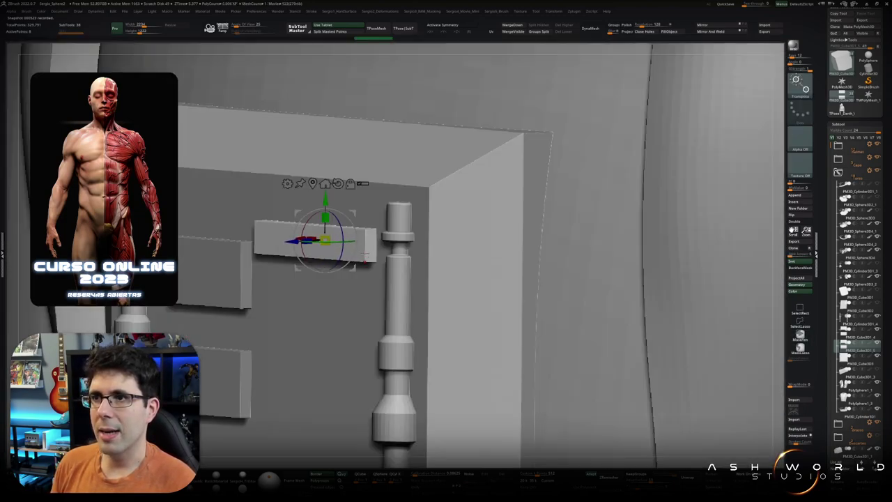
drag(294, 242, 301, 241)
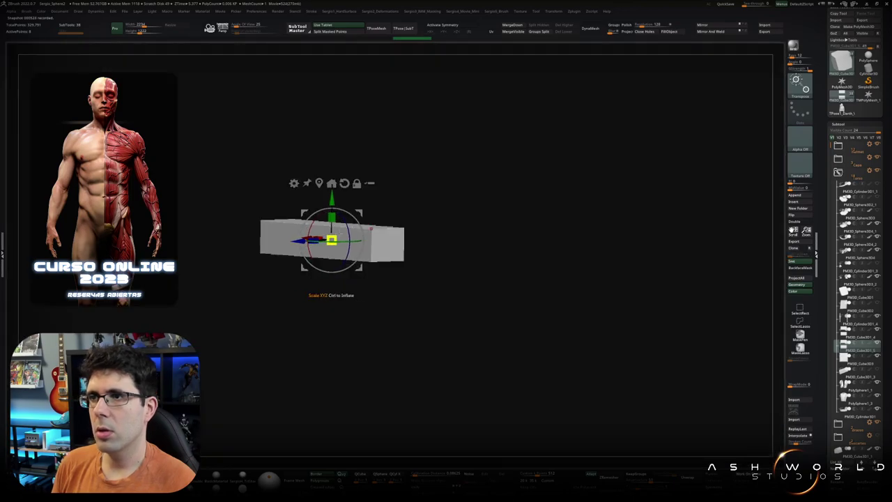
right_drag(325, 246, 363, 277)
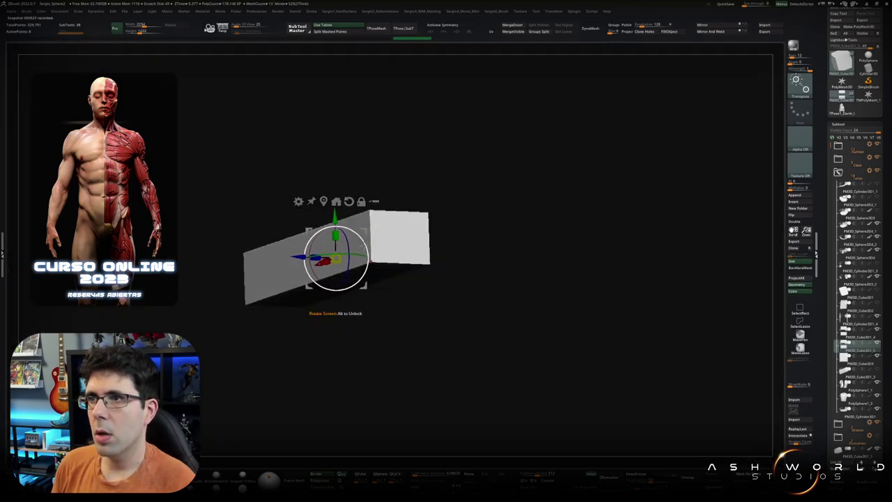
mouse_move(363, 277)
right_down()
mouse_move(382, 249)
mouse_move(358, 263)
right_up()
Step: Inset the bar's front face in ZModeler to form a border frame
key(q)
key(shift+f)
key(space)
click(362, 266)
drag(359, 263, 352, 258)
shift+right_drag(352, 259, 419, 248)
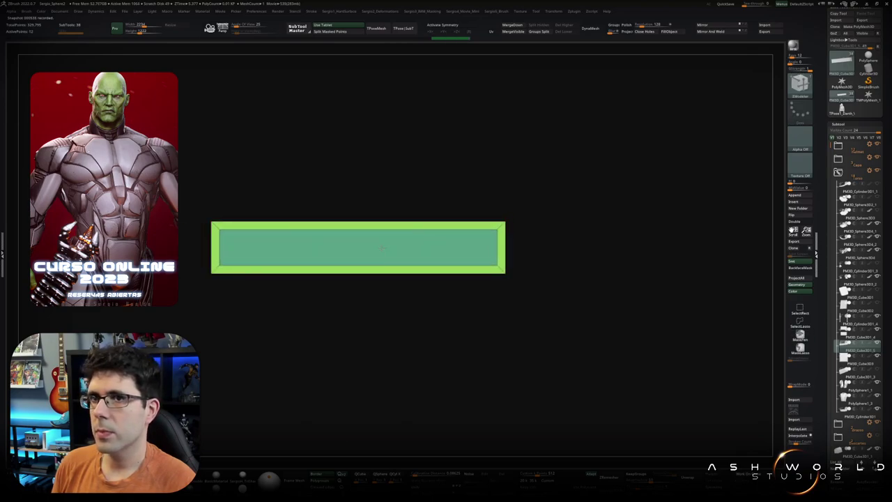
right_drag(386, 250, 389, 261)
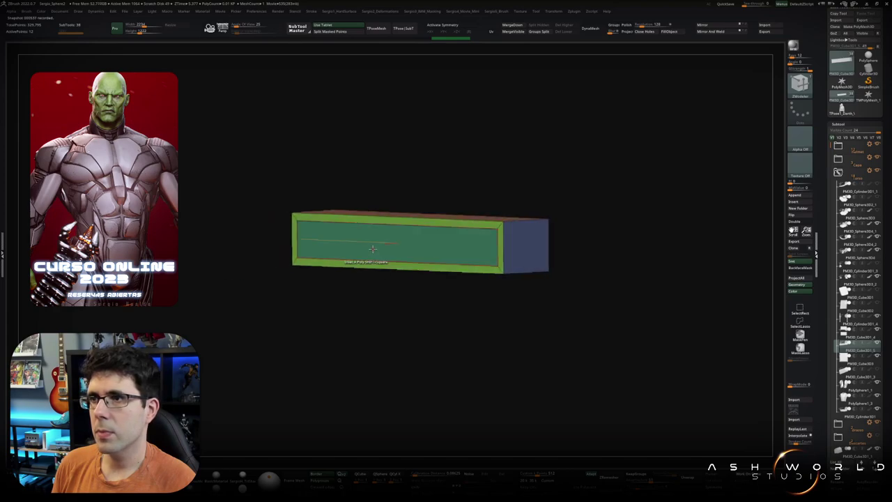
Step: Extrude the inner front face with QMesh
key(space)
click(371, 301)
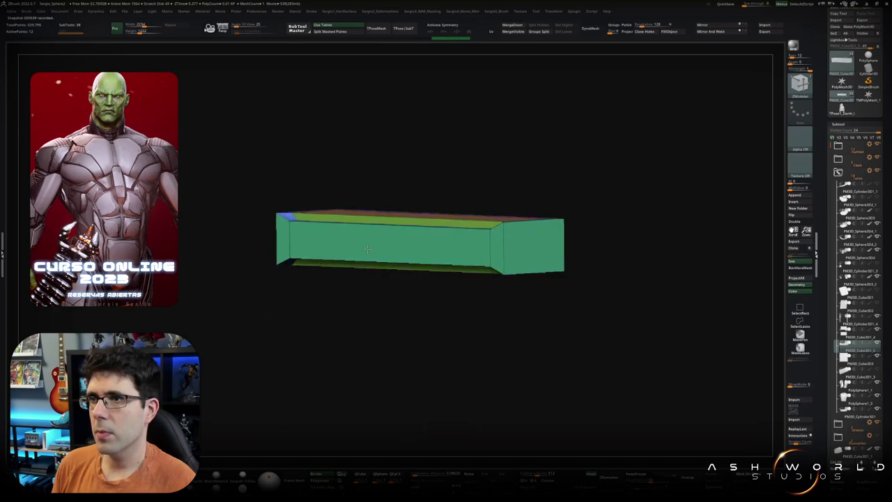
mouse_move(380, 240)
mouse_down()
mouse_move(390, 242)
mouse_move(354, 260)
mouse_move(373, 253)
mouse_up()
key(space)
click(336, 322)
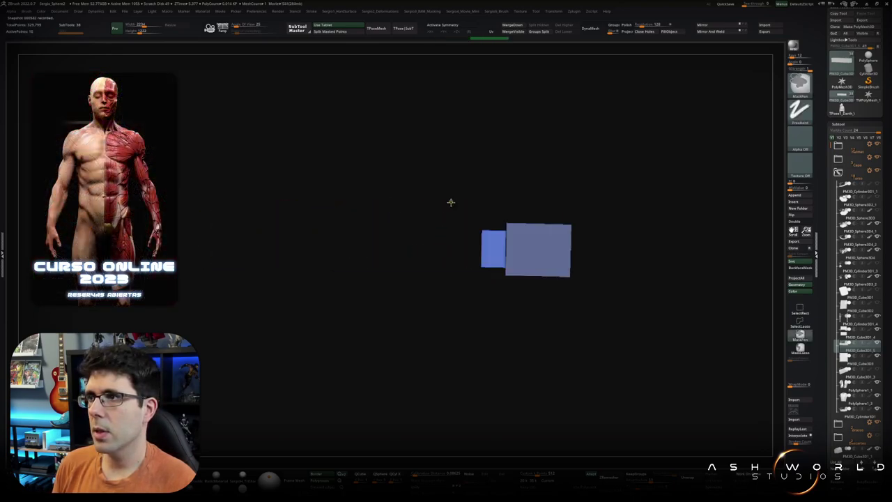
Step: Reposition the part vertically and in depth with the gizmo, checking in perspective
key(w)
mouse_move(460, 279)
shift+mouse_down()
mouse_move(424, 279)
mouse_move(401, 257)
mouse_move(386, 262)
shift+mouse_up()
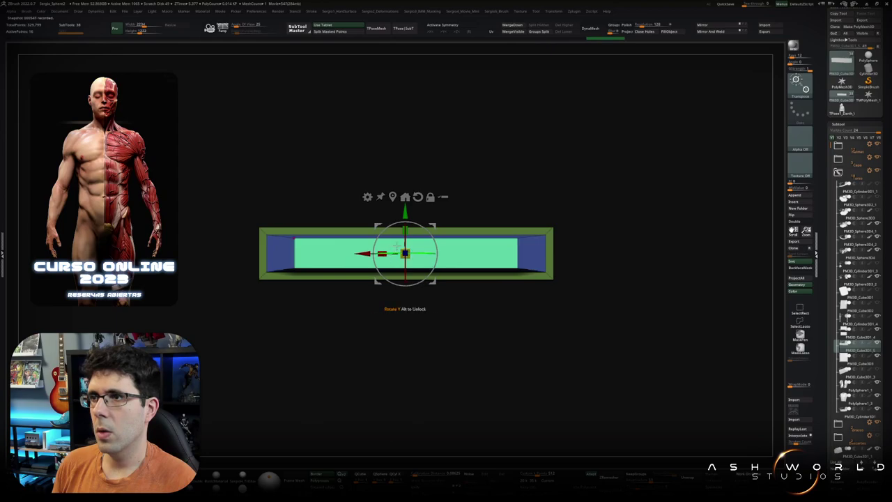
drag(405, 210, 405, 257)
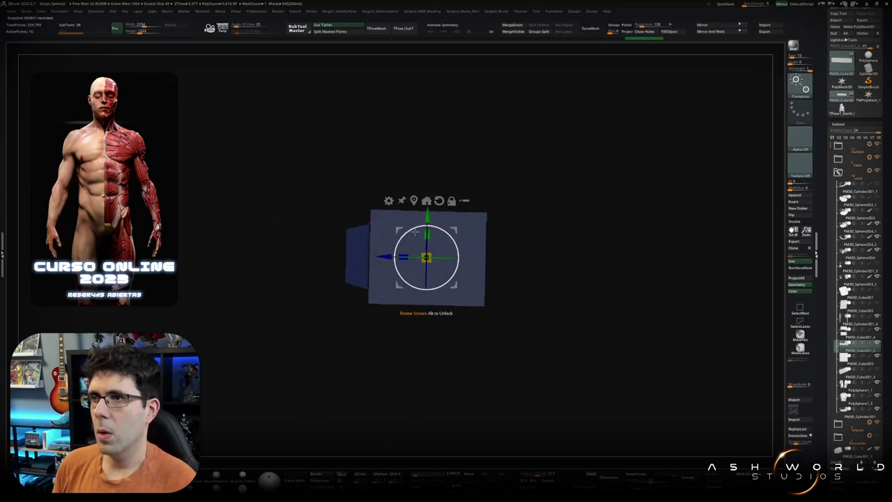
drag(388, 257, 308, 242)
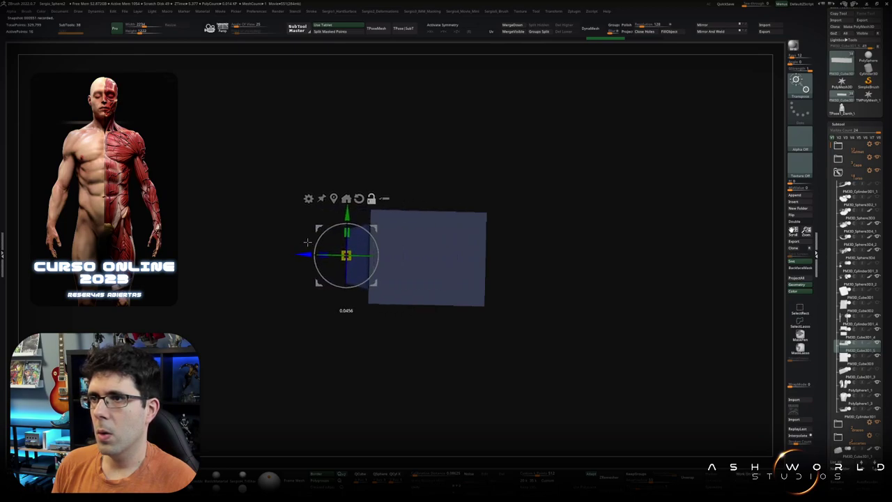
key(p)
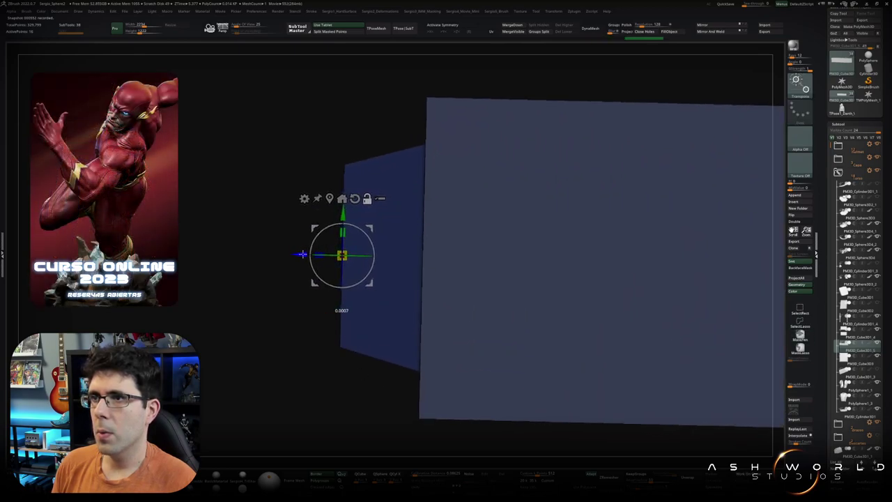
key(p)
drag(332, 201, 433, 299)
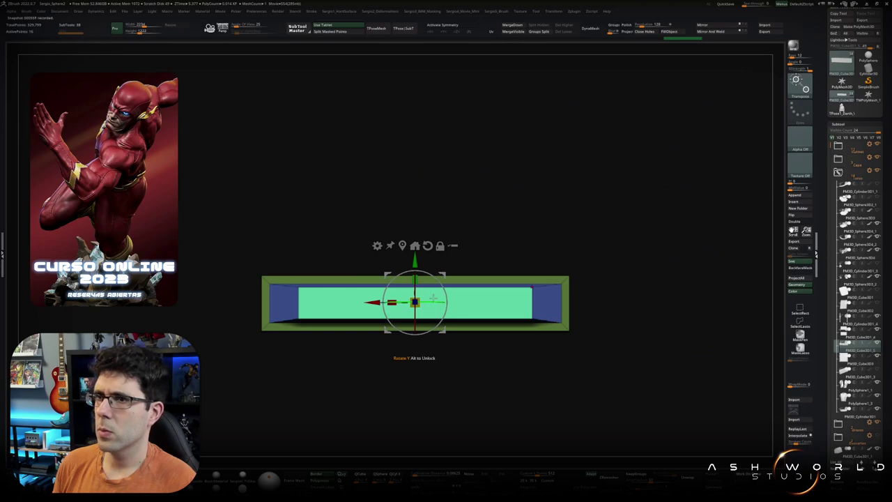
mouse_move(506, 209)
mouse_down()
mouse_move(513, 217)
mouse_move(493, 414)
mouse_up()
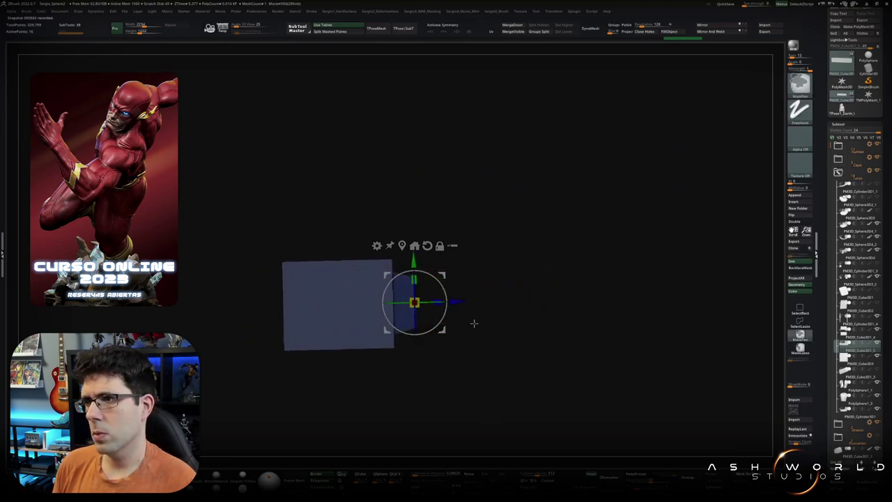
Step: Push the box back along its depth axis and fine-tune its vertical and horizontal position
key(ctrl)
alt+drag(484, 329, 442, 359)
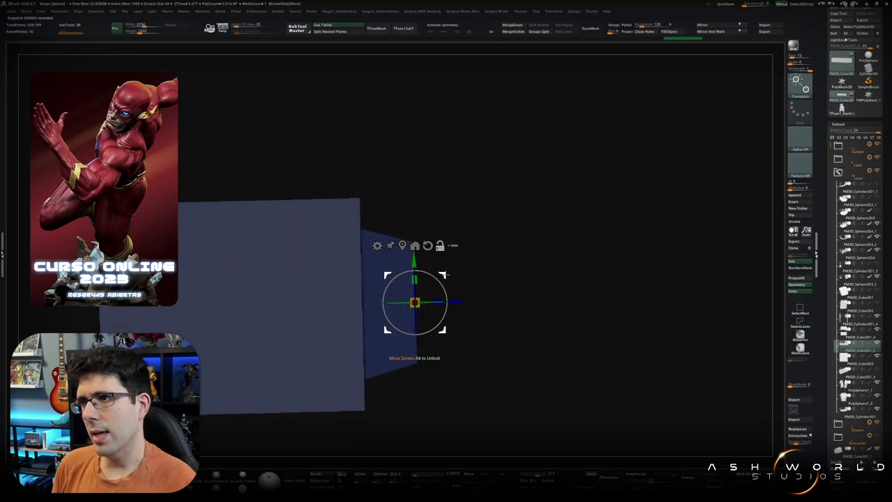
drag(446, 277, 337, 270)
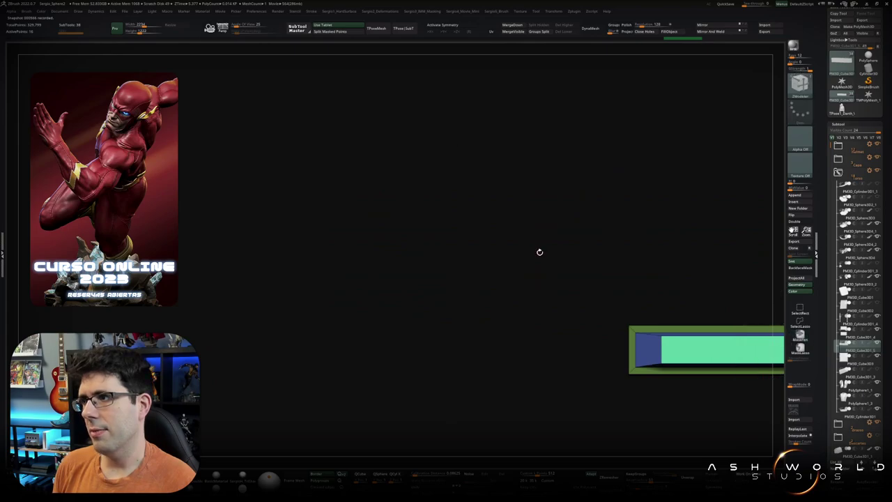
mouse_move(460, 305)
mouse_down()
mouse_move(450, 291)
mouse_move(425, 309)
mouse_move(461, 331)
mouse_move(370, 325)
mouse_move(379, 211)
mouse_move(404, 253)
mouse_up()
key(w)
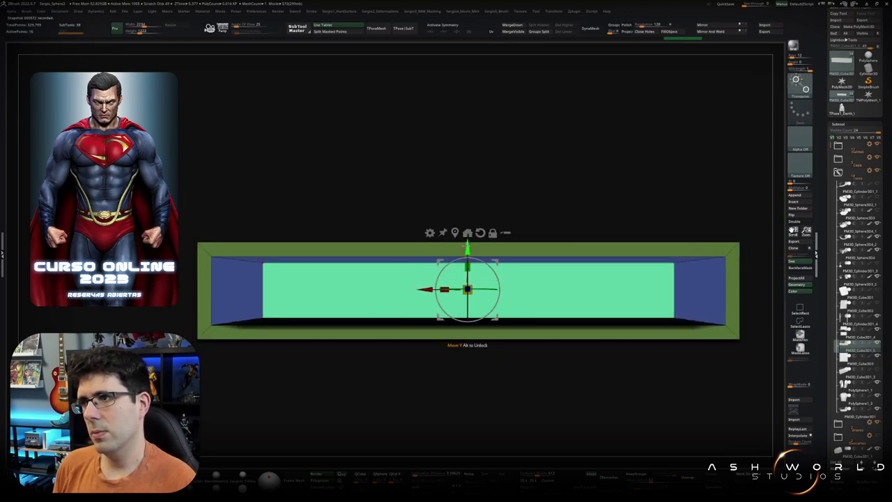
drag(468, 248, 465, 254)
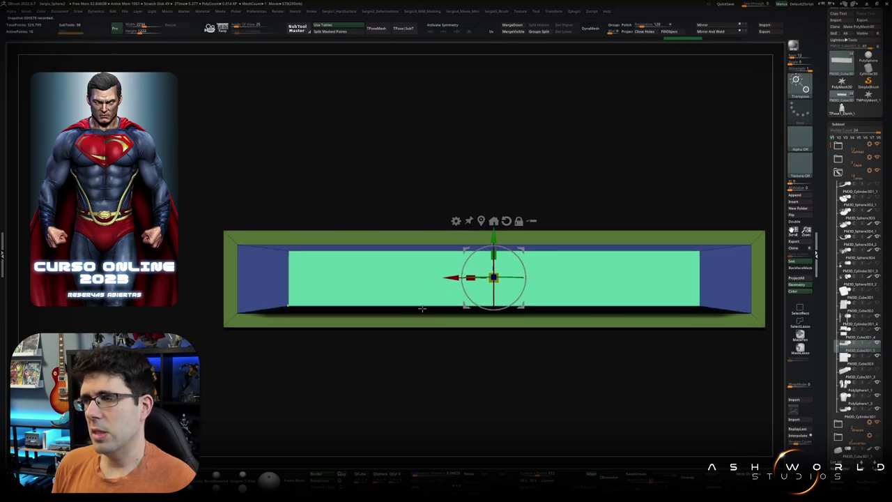
mouse_move(456, 261)
ctrl+right_down()
mouse_move(391, 293)
mouse_move(510, 295)
ctrl+right_up()
drag(541, 292, 551, 289)
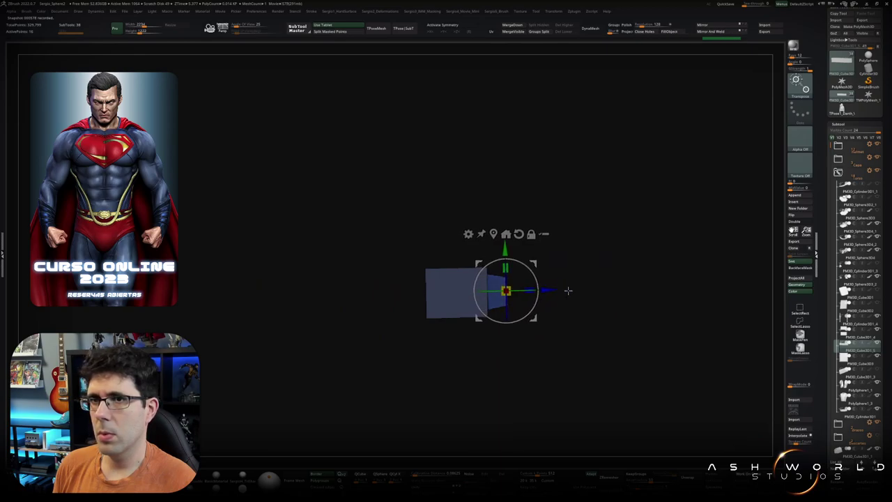
shift+right_drag(568, 290, 433, 293)
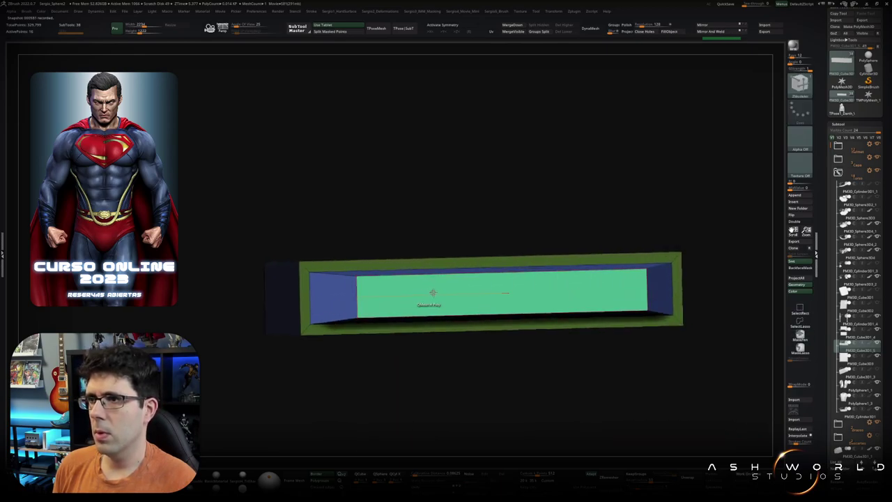
Step: Insert another inset polygon into the box's front face and pick QMesh
key(space)
click(440, 270)
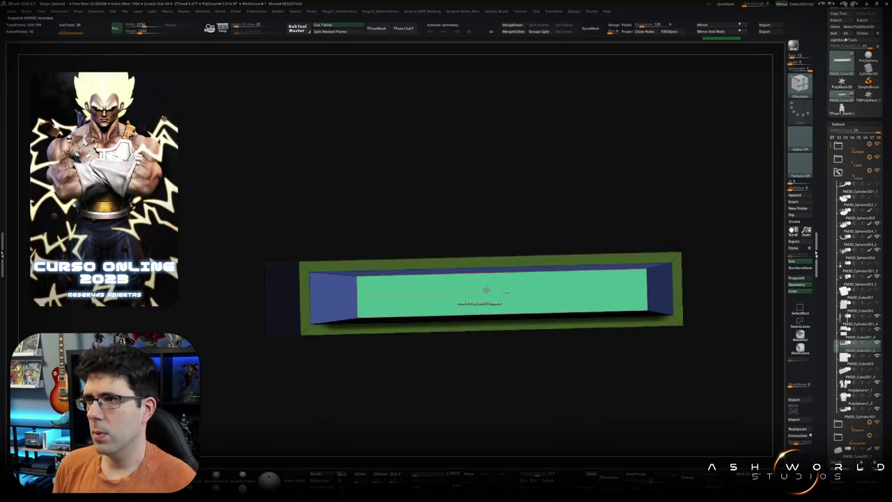
drag(486, 290, 481, 297)
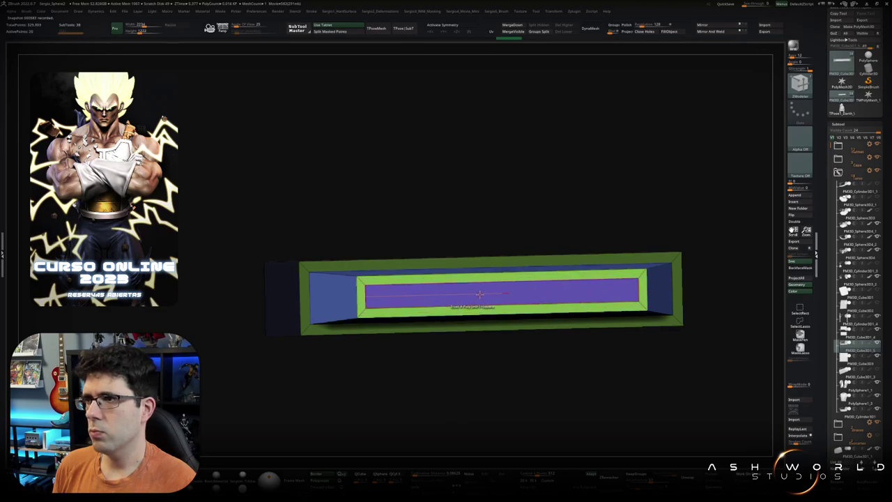
key(space)
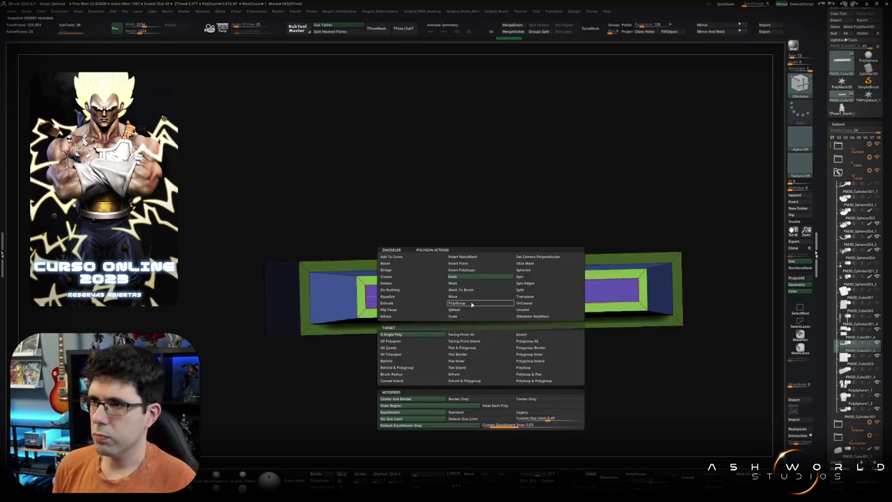
click(472, 311)
right_drag(472, 312, 472, 283)
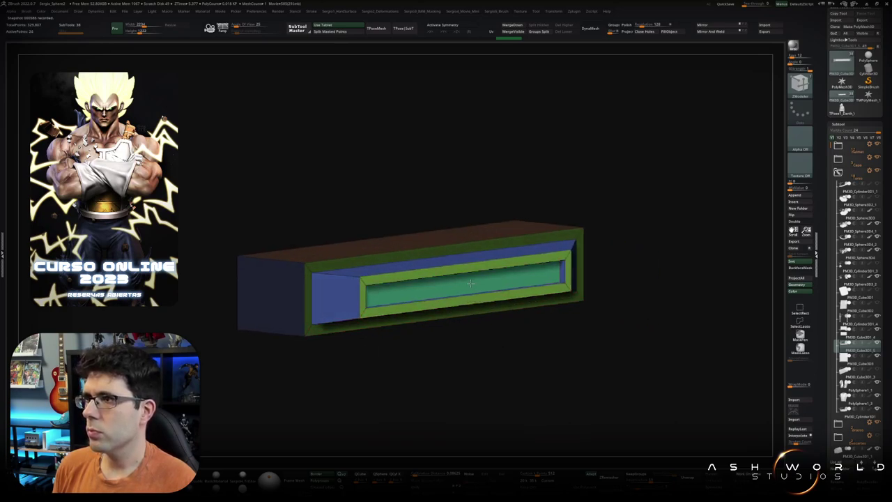
Step: Shrink the inner green face with Scale and Click Center, leaving a blue border
key(space)
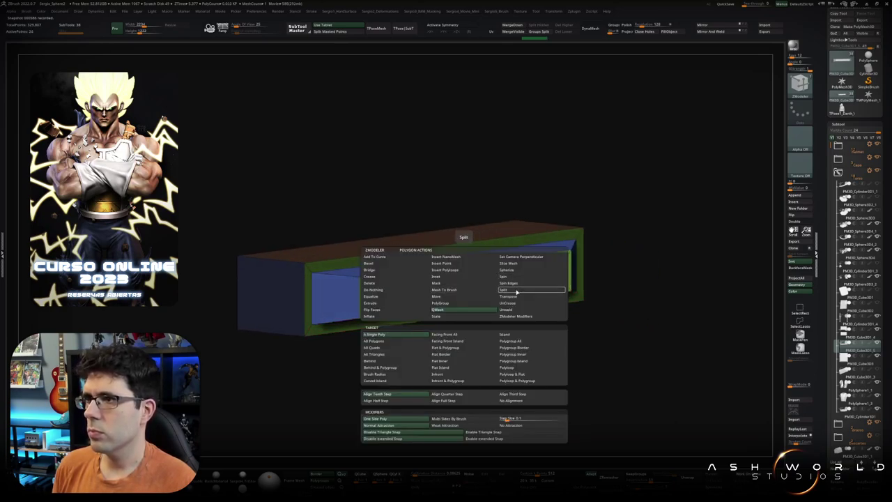
click(460, 316)
drag(454, 287, 442, 292)
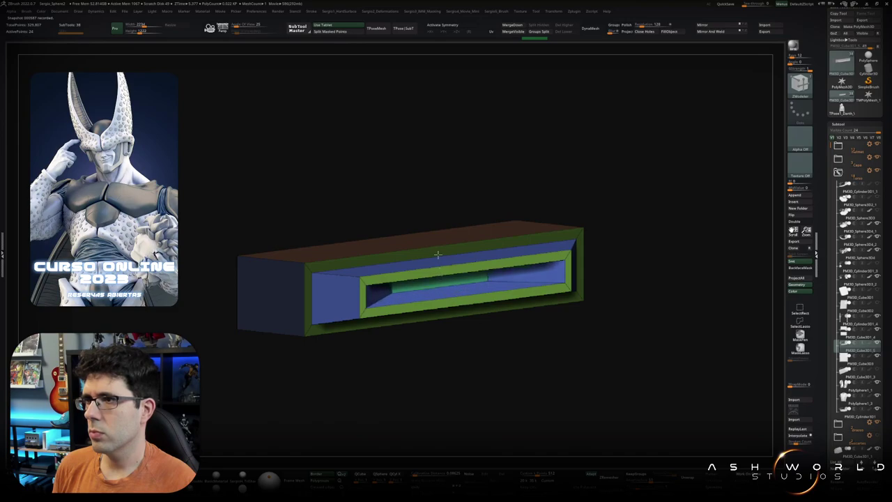
key(space)
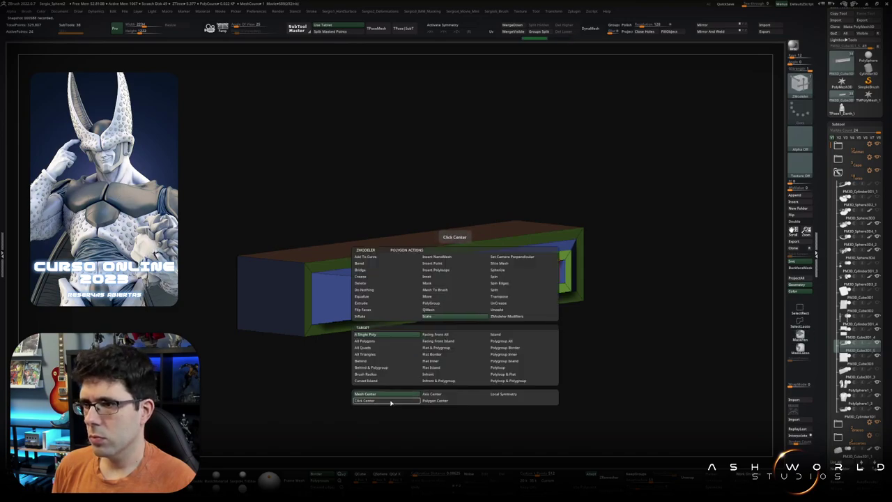
click(389, 403)
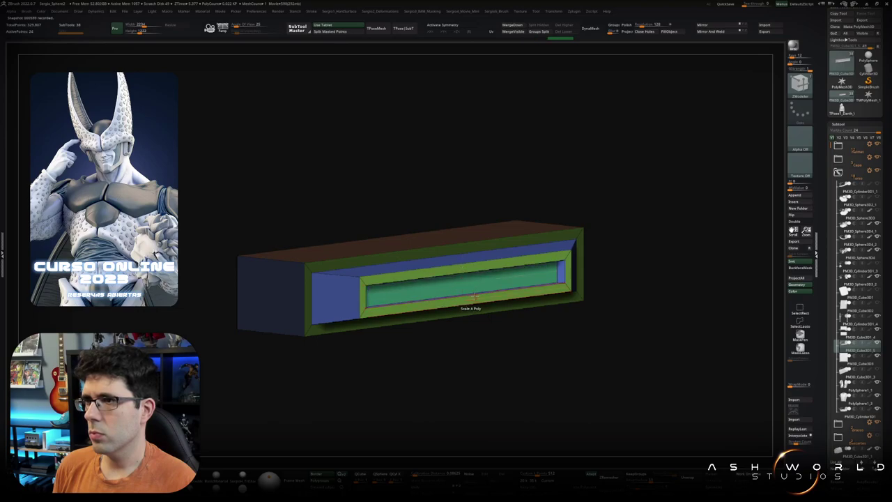
mouse_move(474, 296)
shift+right_down()
mouse_move(456, 284)
mouse_move(511, 343)
mouse_move(511, 334)
mouse_move(550, 337)
mouse_move(512, 327)
mouse_move(481, 345)
shift+right_up()
ctrl+shift+click(502, 342)
key(w)
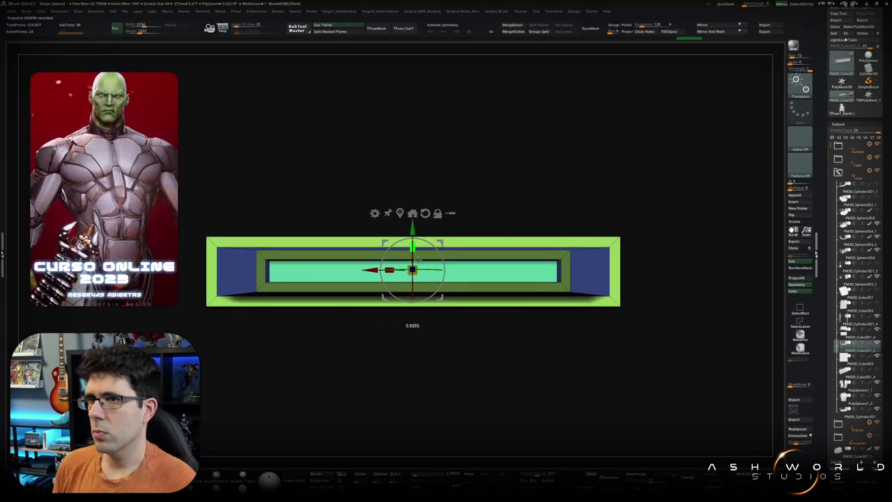
mouse_move(418, 293)
right_down()
mouse_move(516, 307)
mouse_move(460, 301)
right_up()
Step: Mask everything but the inner green strip and push the strip deeper into the box
ctrl+shift+click(460, 301)
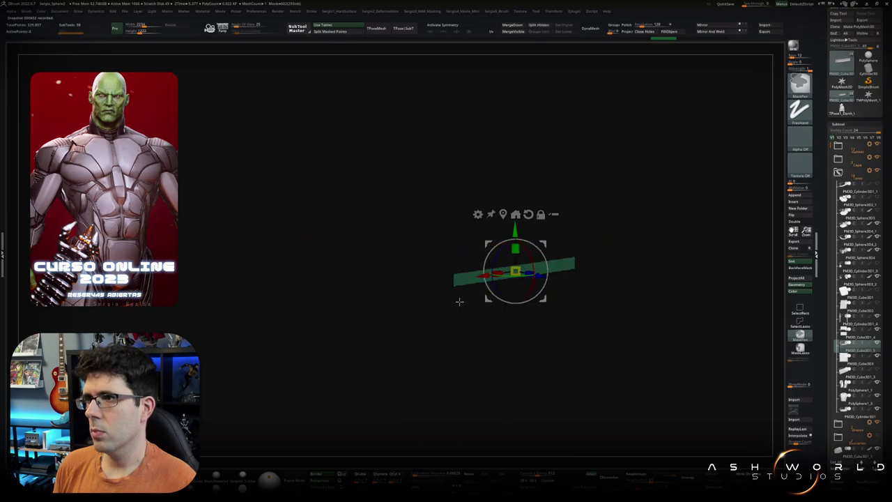
ctrl+shift+click(452, 313)
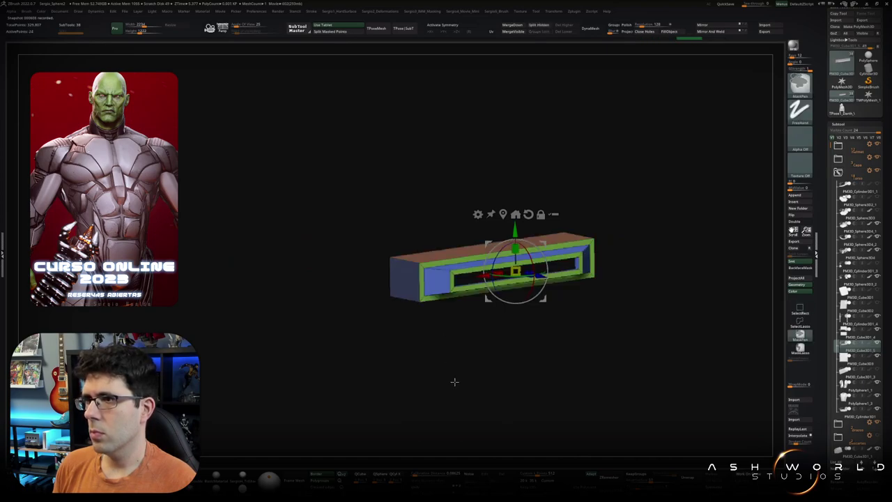
ctrl+click(448, 347)
ctrl+shift+click(449, 347)
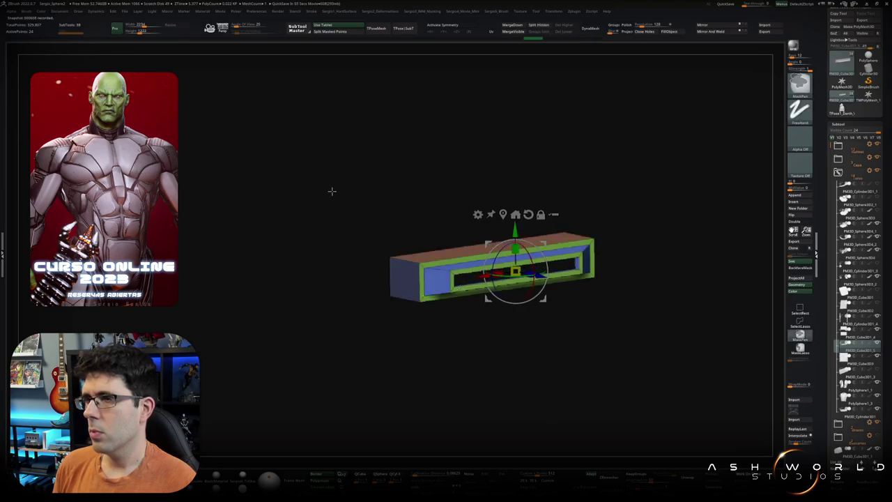
ctrl+drag(335, 190, 601, 385)
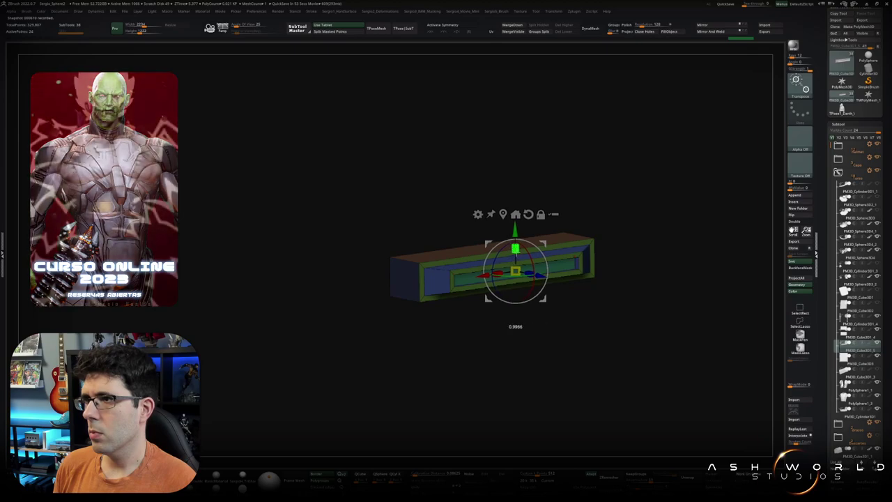
drag(523, 229, 523, 317)
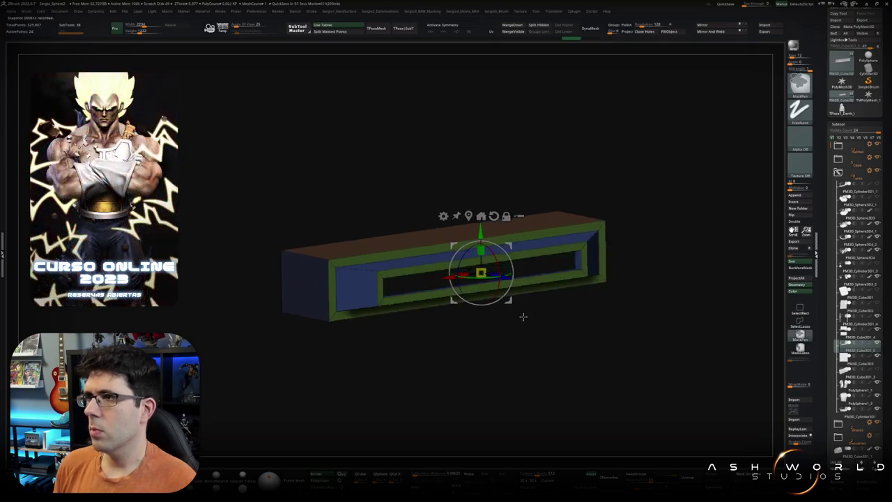
ctrl+click(491, 349)
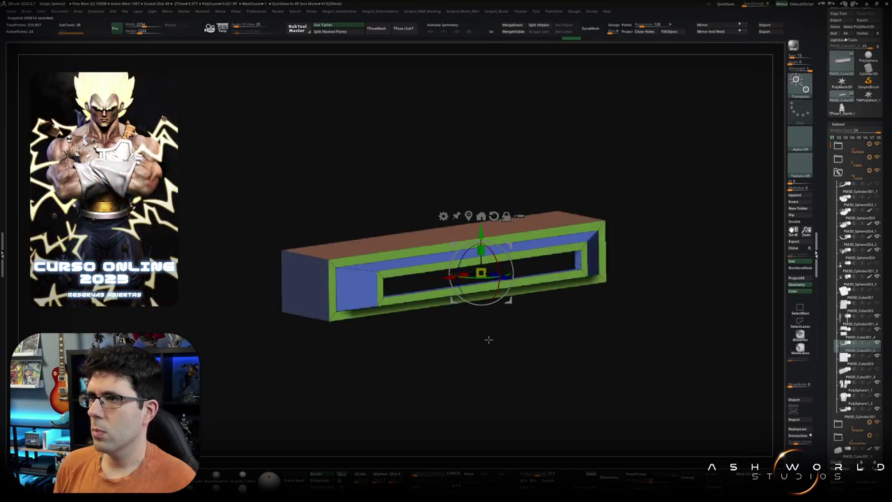
Step: Check the recessed strip alone and with its frame, then show all subtools again
ctrl+shift+click(486, 351)
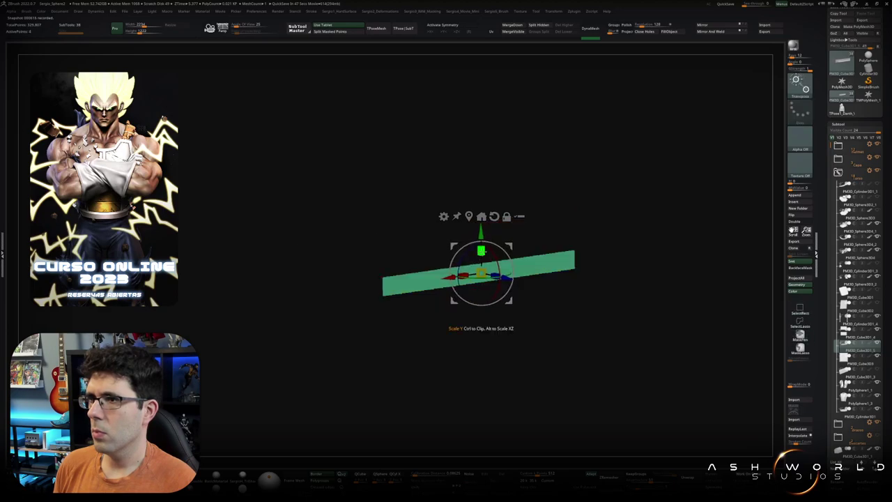
ctrl+shift+click(480, 355)
shift+drag(481, 355, 454, 317)
ctrl+shift+click(468, 274)
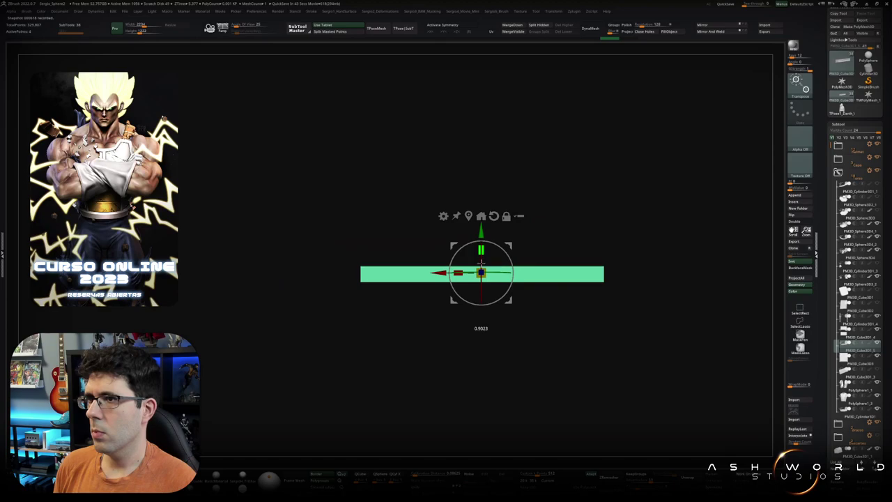
ctrl+shift+click(455, 356)
mouse_move(463, 355)
ctrl+mouse_down()
mouse_move(465, 255)
mouse_move(479, 315)
ctrl+mouse_up()
ctrl+shift+click(479, 314)
drag(517, 290, 567, 275)
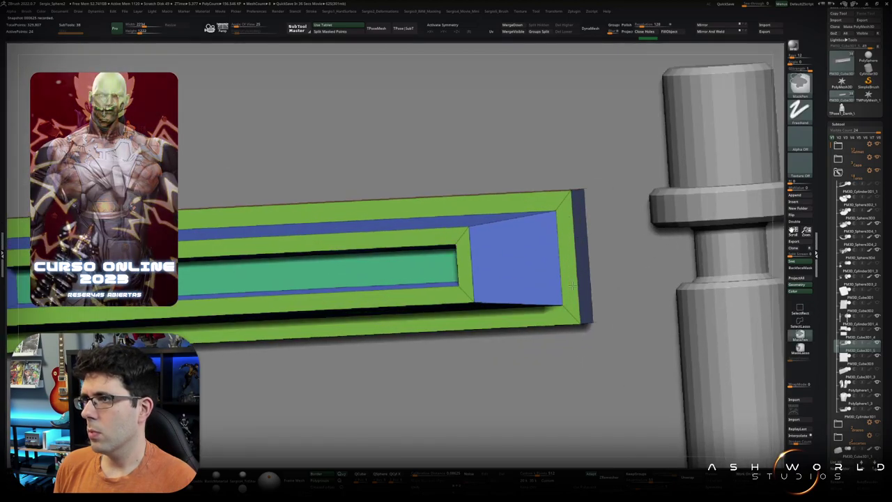
Step: Bevel the opening's inner edges with ZModeler Edge Bevel and turn off polygroup colours
key(space)
click(527, 277)
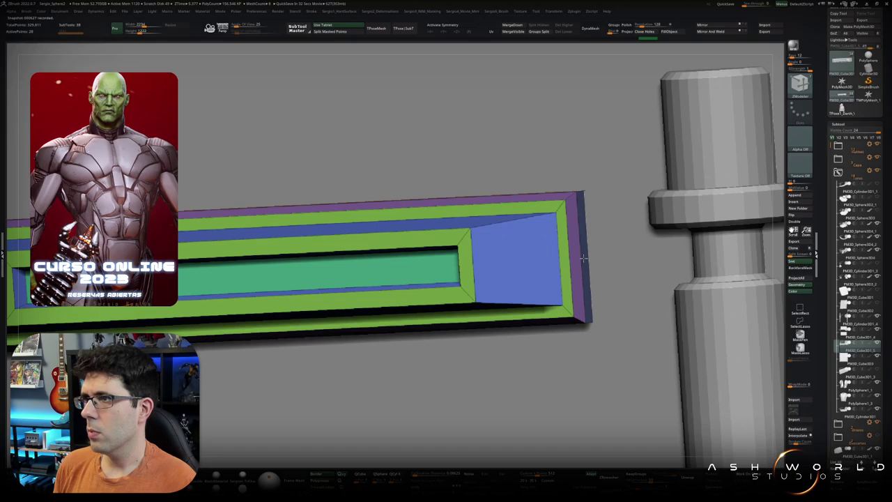
drag(580, 258, 564, 263)
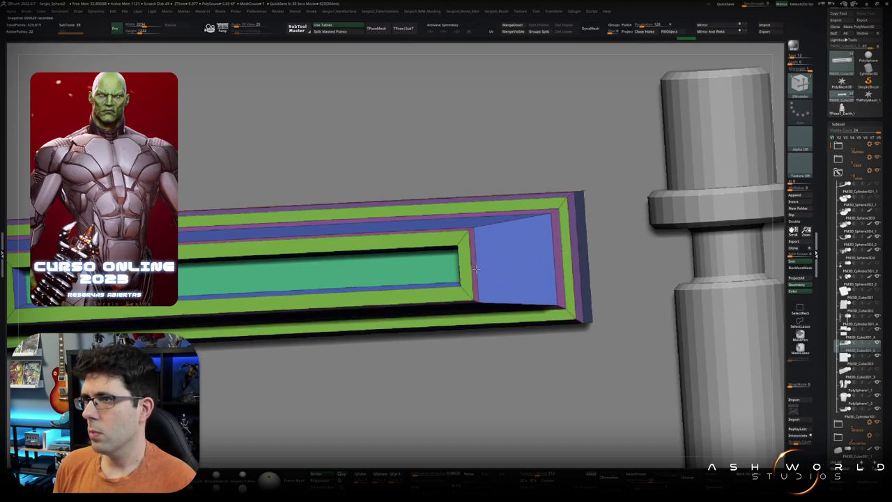
right_drag(481, 267, 537, 244)
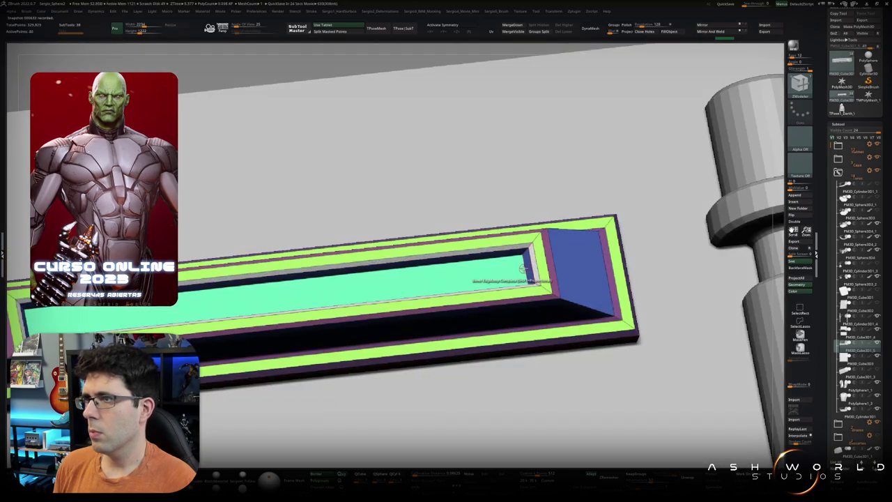
mouse_move(528, 267)
alt+right_down()
mouse_move(527, 300)
mouse_move(488, 251)
alt+right_up()
key(shift+f)
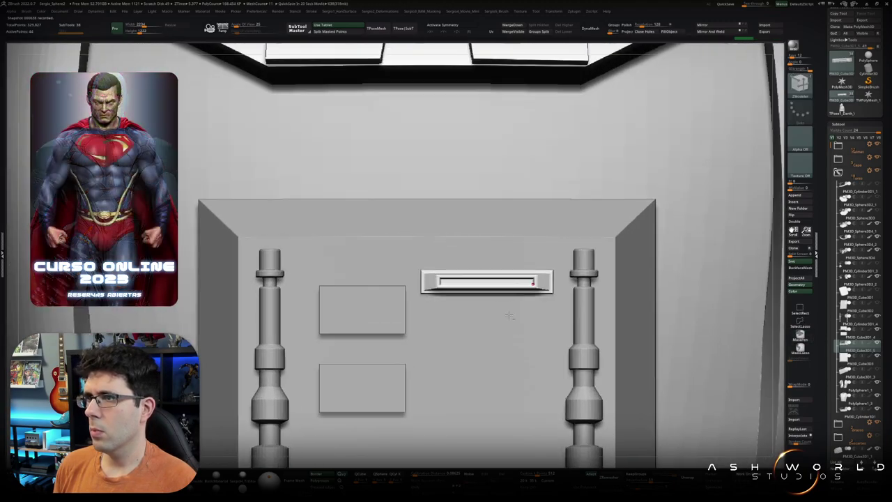
Step: Ctrl-drag a copy of the vent part downward, then undo the extra copies
key(w)
ctrl+drag(474, 200, 474, 298)
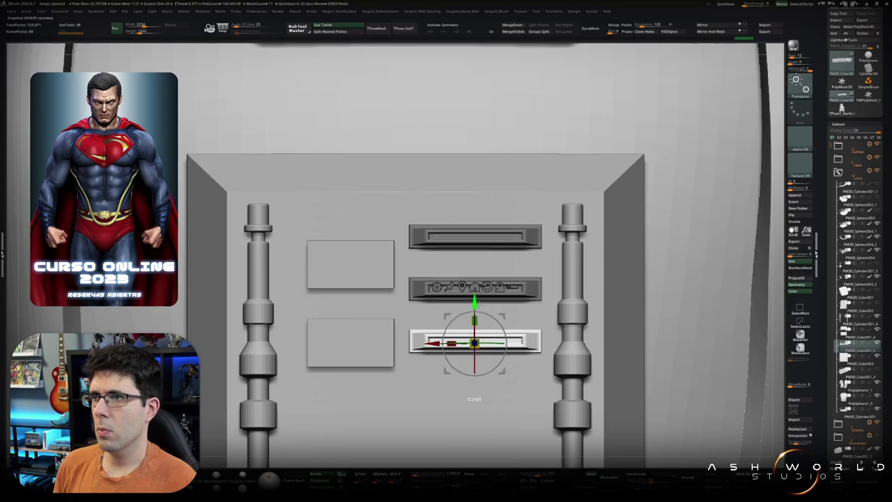
key(q)
mouse_move(486, 313)
ctrl+right_down()
mouse_move(488, 279)
mouse_move(462, 282)
ctrl+right_up()
key(ctrl+z)
key(ctrl+z)
Step: Resize the top vent bar and duplicate it down into three evenly stacked bars
key(w)
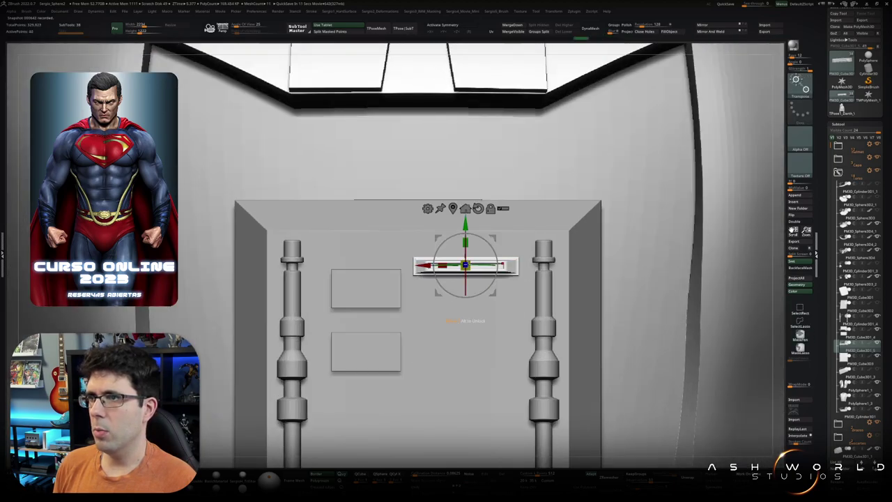
drag(466, 242, 465, 236)
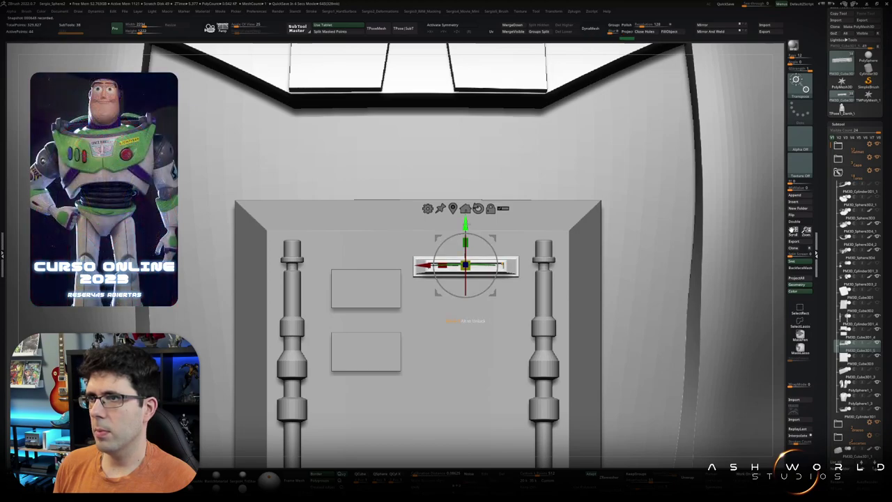
ctrl+drag(466, 226, 466, 269)
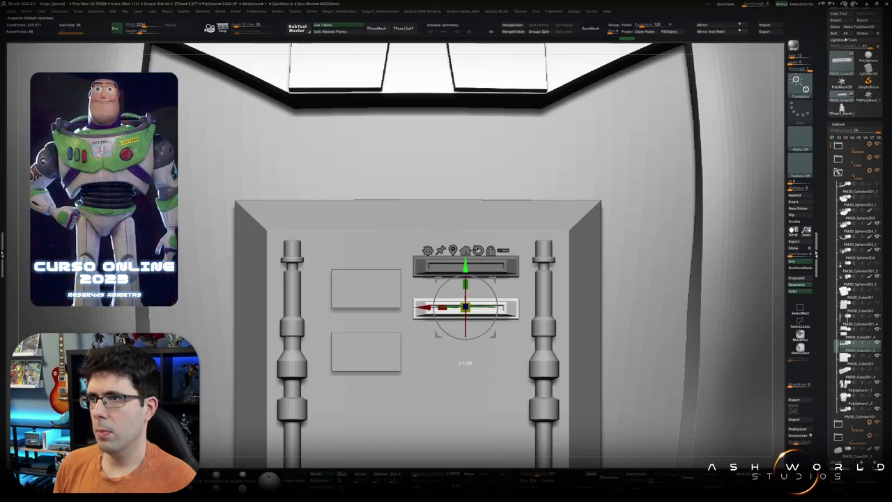
ctrl+drag(465, 308, 466, 392)
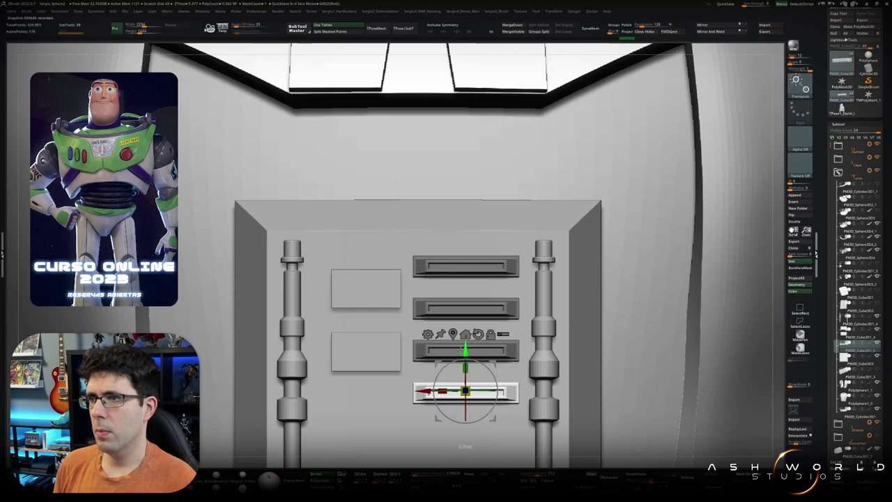
key(ctrl+z)
key(ctrl+z)
key(ctrl+z)
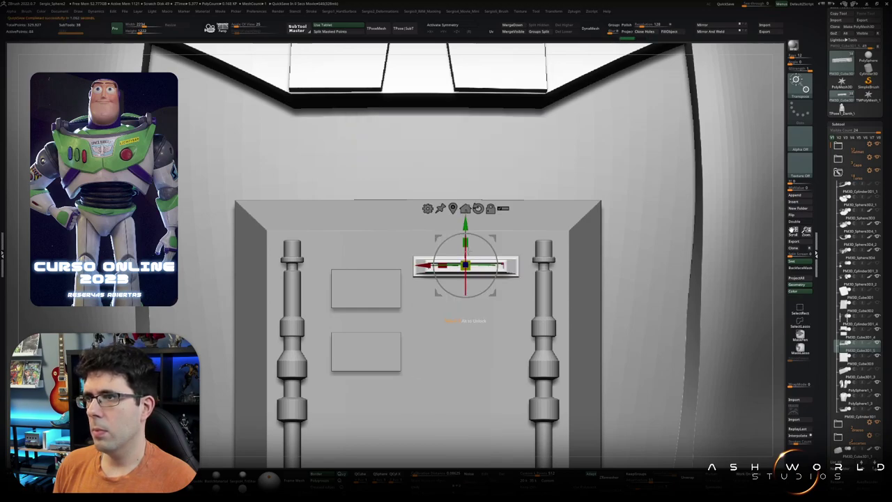
ctrl+drag(466, 266, 466, 349)
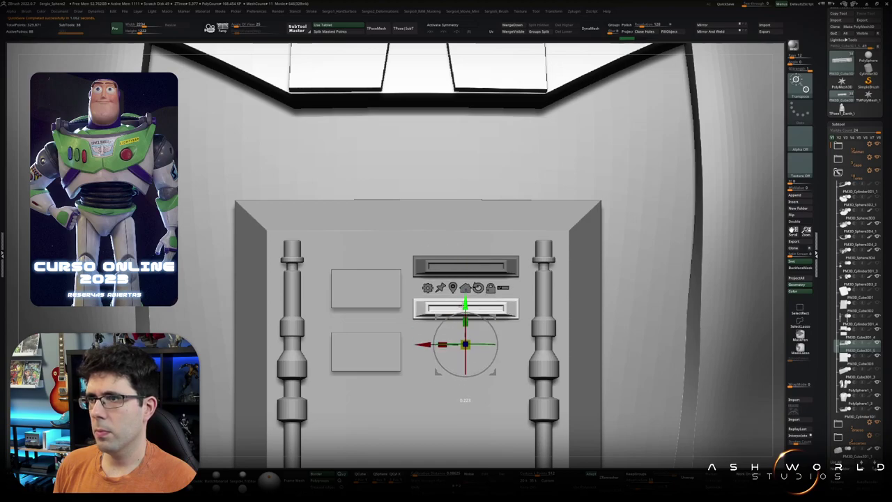
key(q)
key(f)
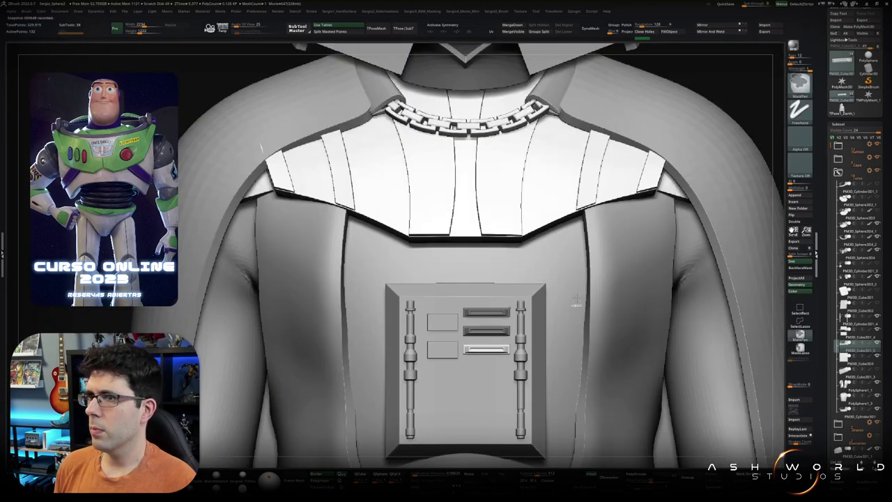
key(f)
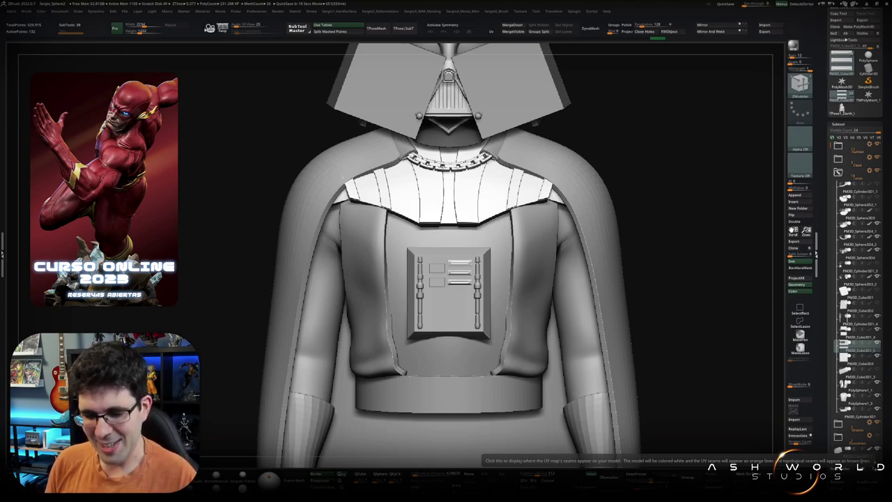
drag(631, 211, 643, 210)
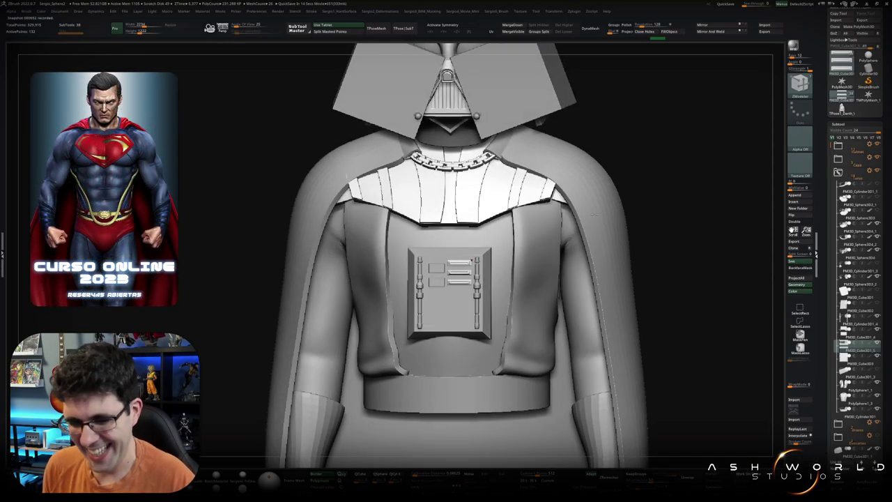
scroll(595, 215, down, 3)
scroll(523, 268, down, 3)
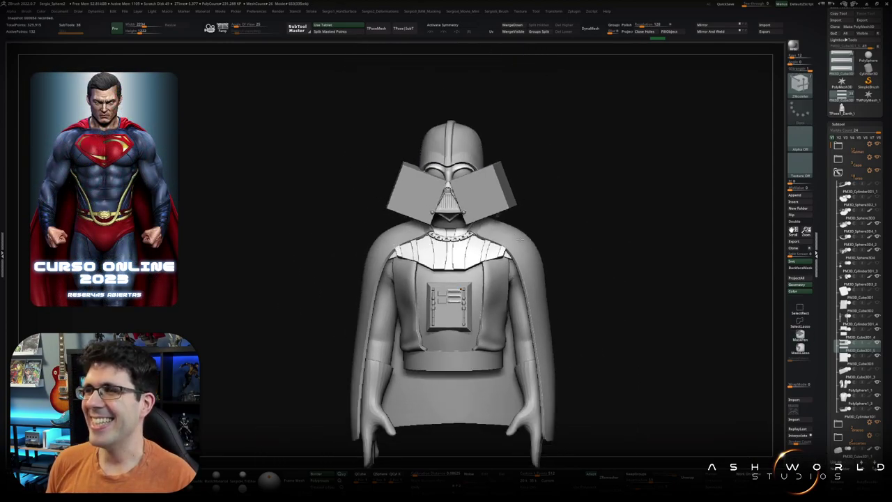
alt+drag(521, 237, 500, 216)
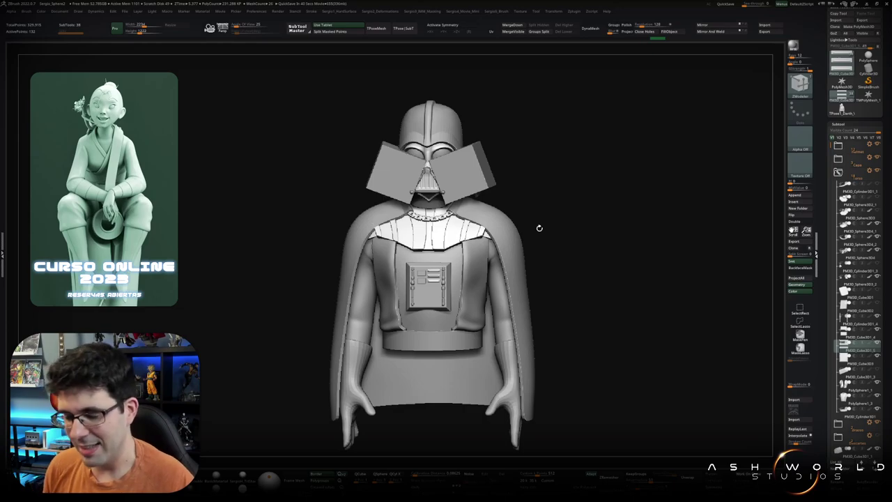
drag(550, 194, 525, 200)
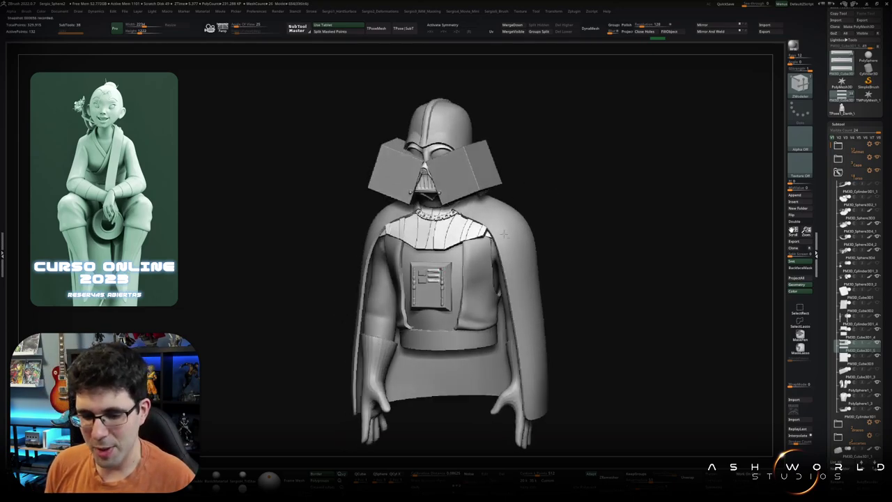
alt+right_drag(503, 233, 472, 242)
drag(520, 189, 530, 193)
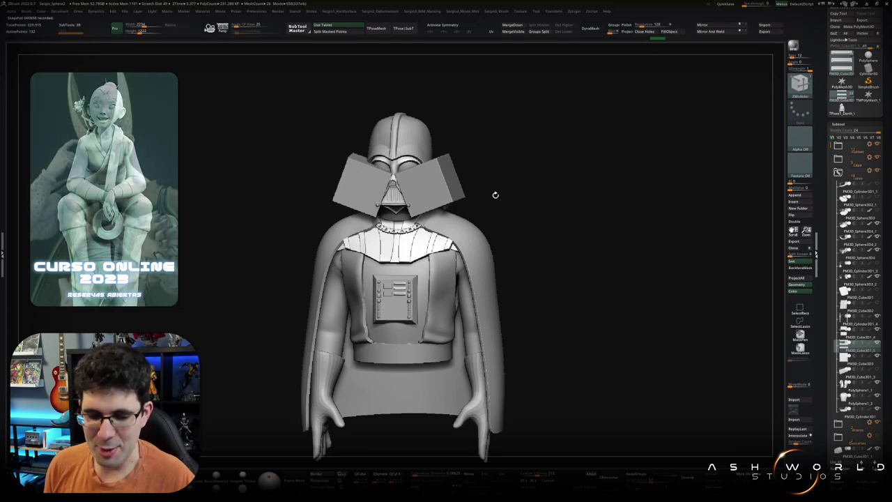
drag(540, 189, 517, 184)
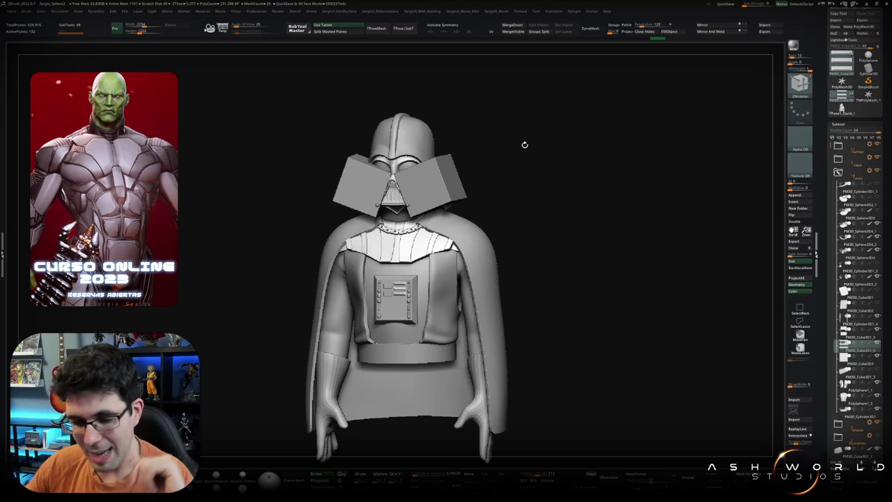
mouse_move(524, 172)
mouse_down()
mouse_move(516, 200)
mouse_move(420, 252)
mouse_up()
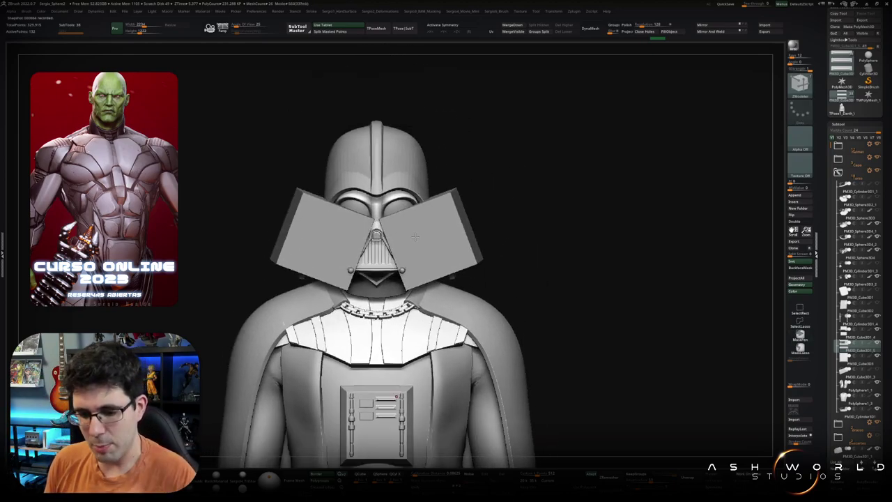
mouse_move(438, 170)
alt+mouse_down()
mouse_move(542, 184)
mouse_move(533, 191)
mouse_move(662, 184)
mouse_move(407, 273)
mouse_move(391, 251)
alt+mouse_up()
Step: Select the chest-box subtool and scale its frame wider along X with the gizmo
alt+click(388, 275)
key(w)
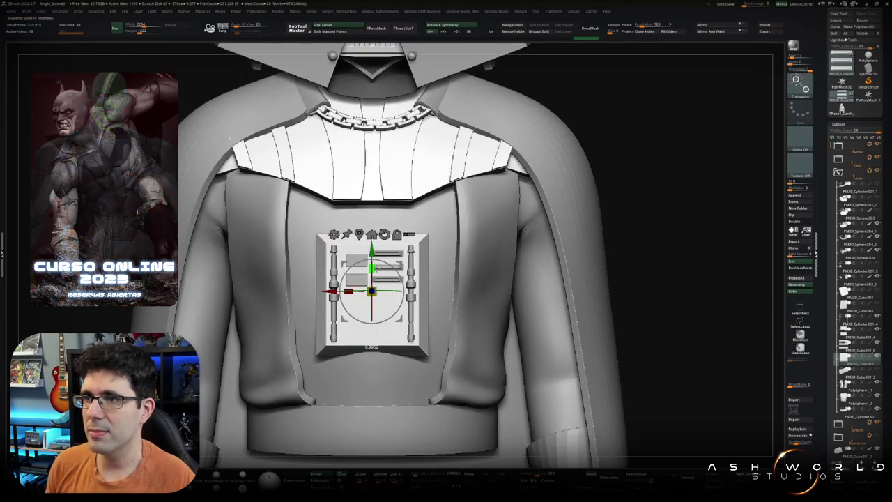
alt+drag(387, 288, 412, 253)
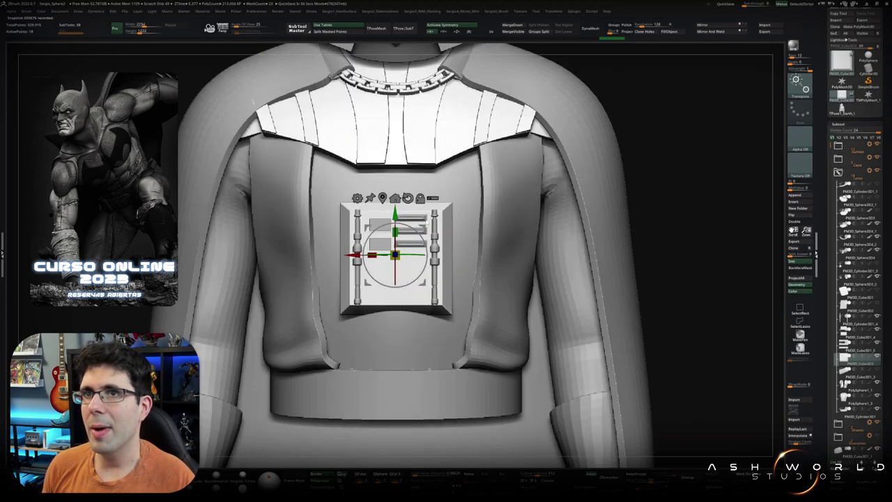
click(396, 239)
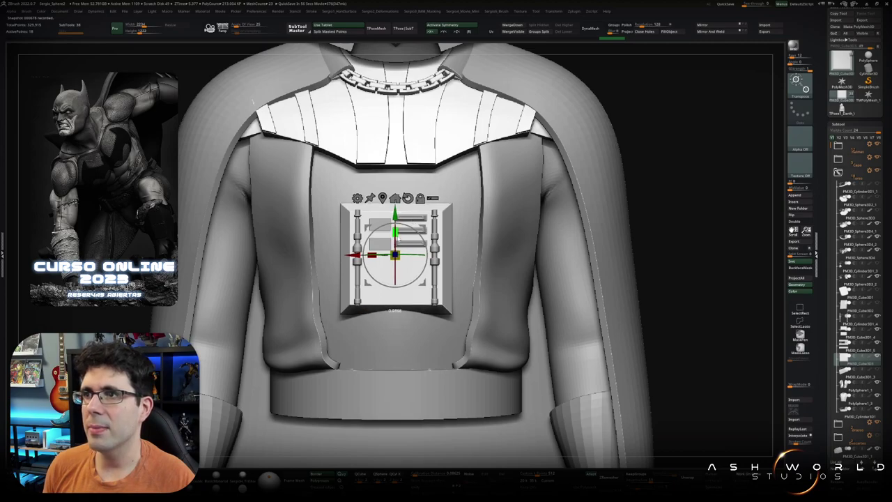
drag(371, 255, 352, 255)
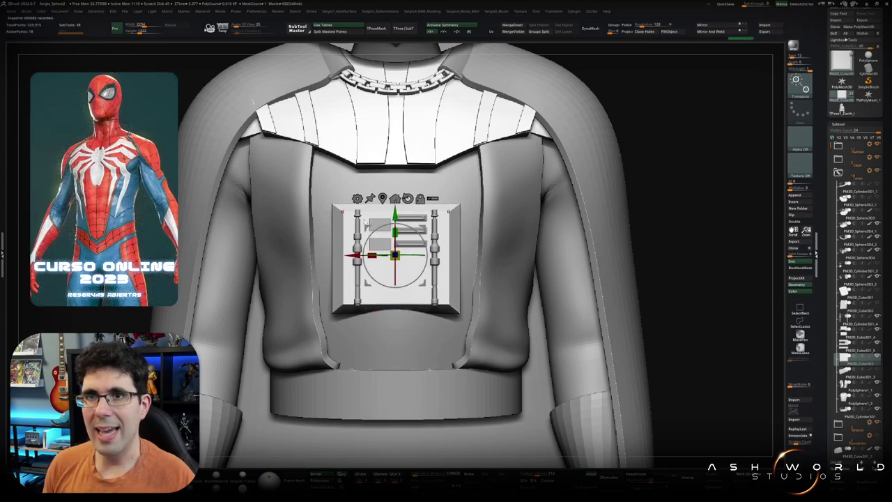
Step: Shorten both side rods of the chest box with the scale gizmo
alt+click(359, 237)
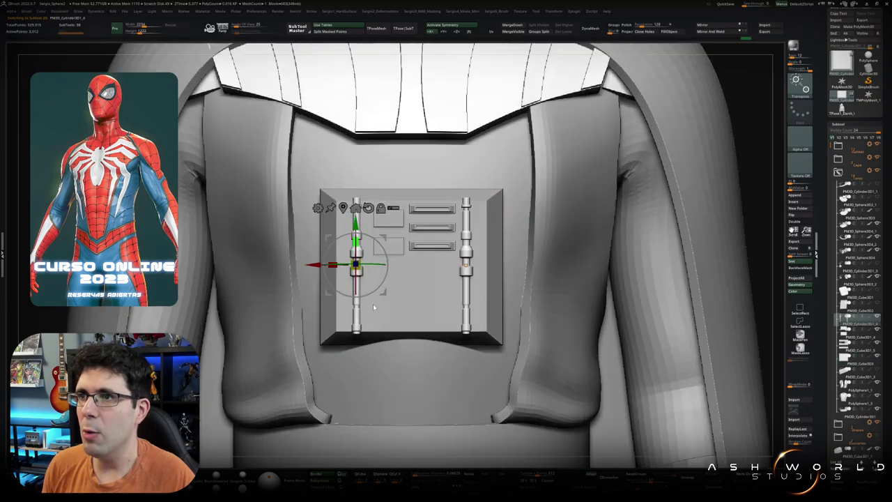
scroll(366, 275, up, 5)
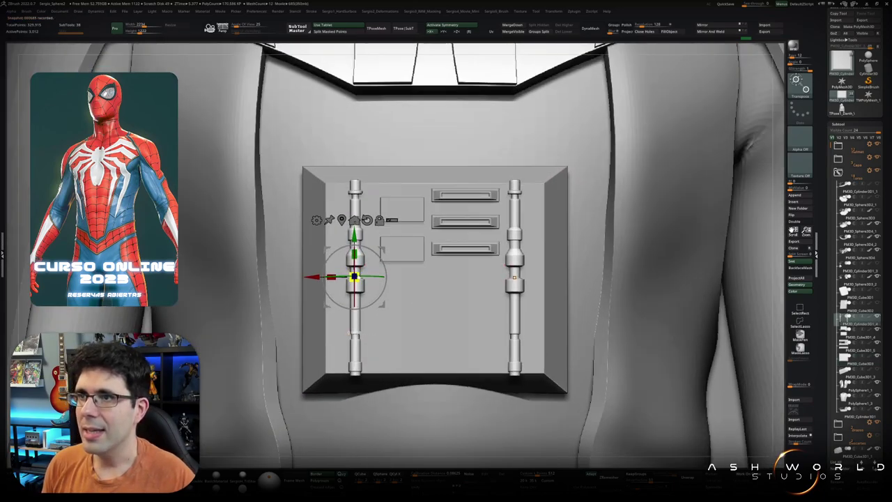
drag(357, 277, 307, 279)
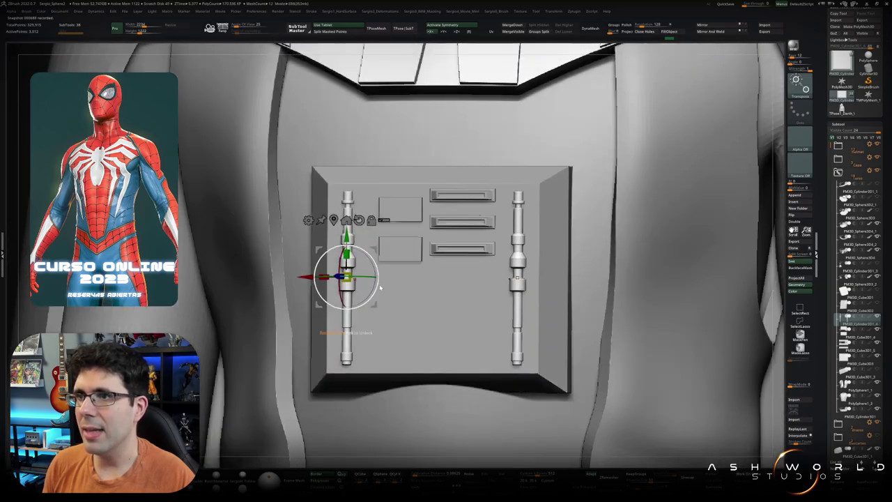
scroll(307, 278, down, 3)
key(q)
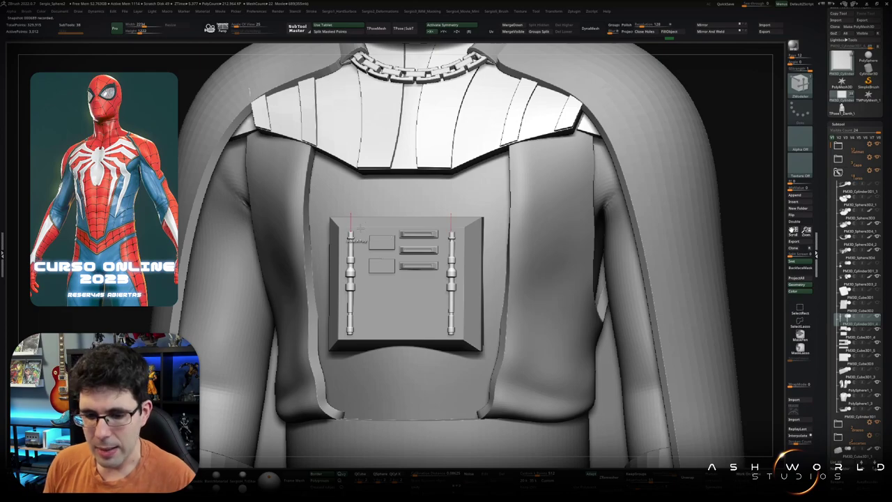
Step: Move the two small plates to the left and slightly upward
mouse_move(352, 232)
ctrl+right_down()
mouse_move(382, 281)
mouse_move(391, 278)
ctrl+right_up()
alt+click(398, 275)
key(w)
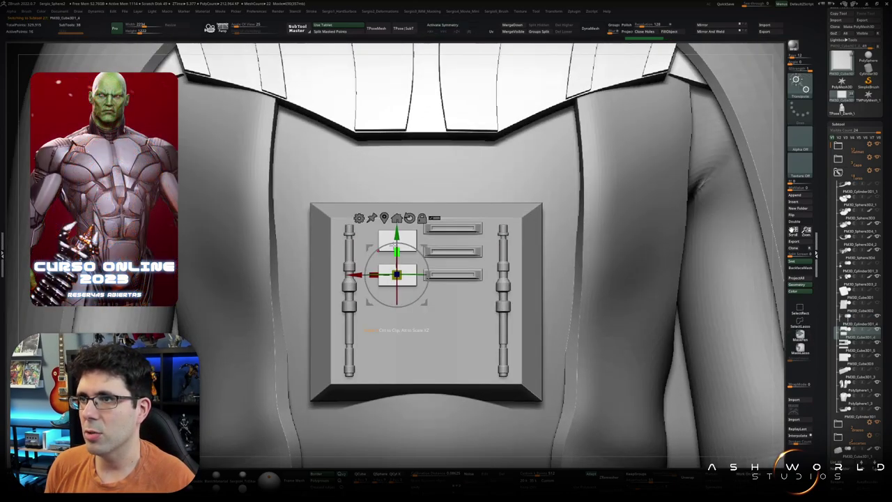
drag(397, 275, 386, 278)
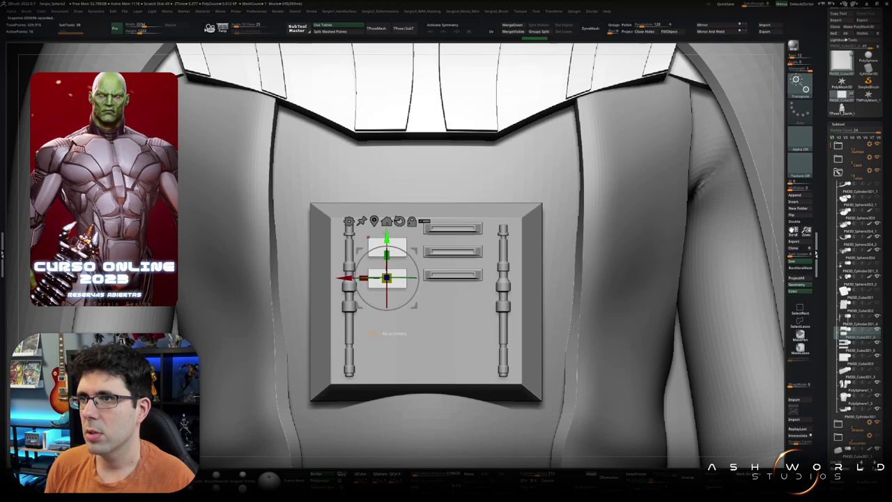
drag(388, 254, 388, 237)
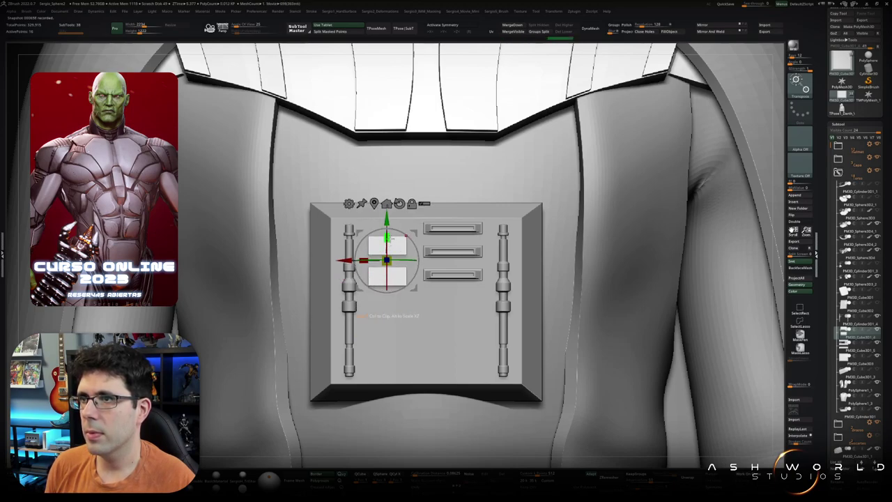
alt+right_drag(404, 236, 379, 243)
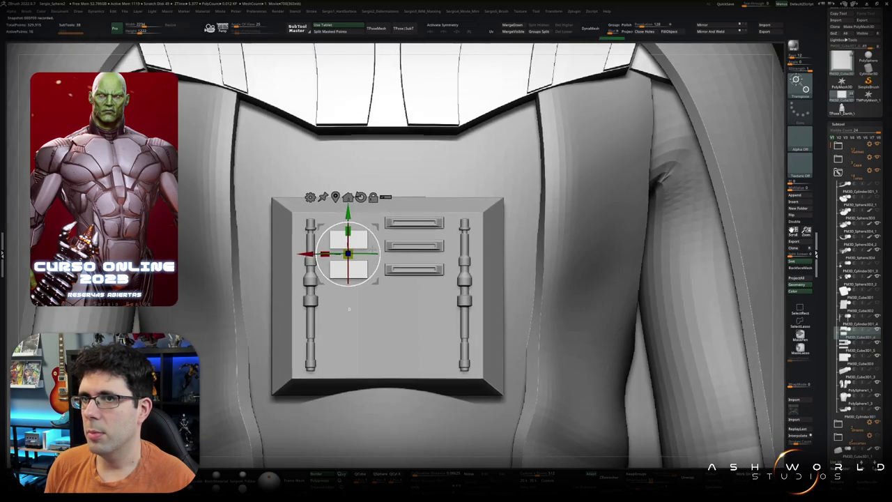
Step: Slide the three vent plates so they sit right of the small plates
key(q)
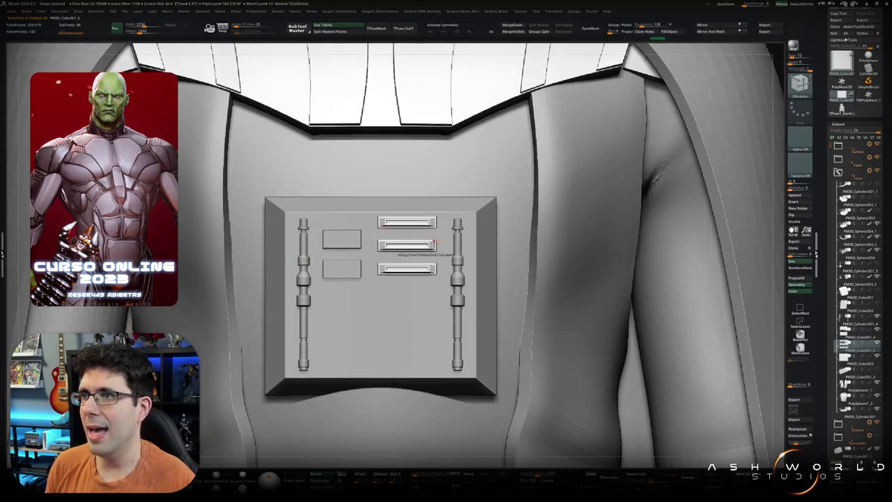
key(w)
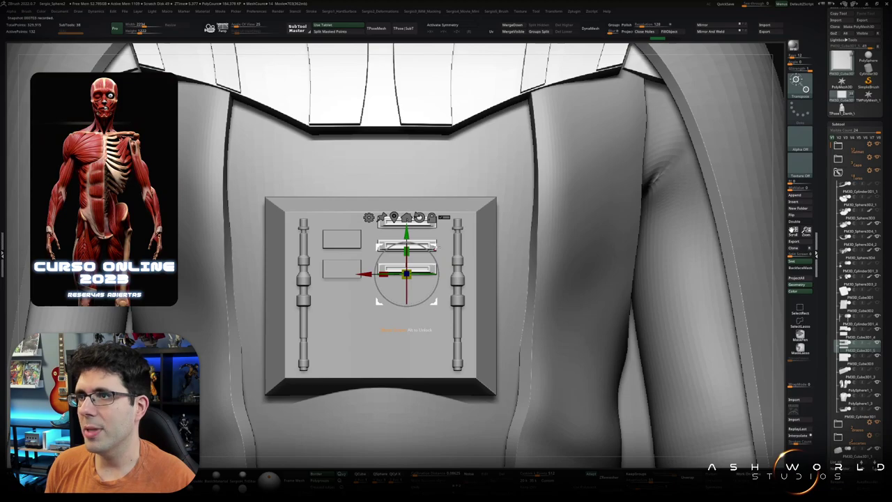
drag(407, 274, 380, 281)
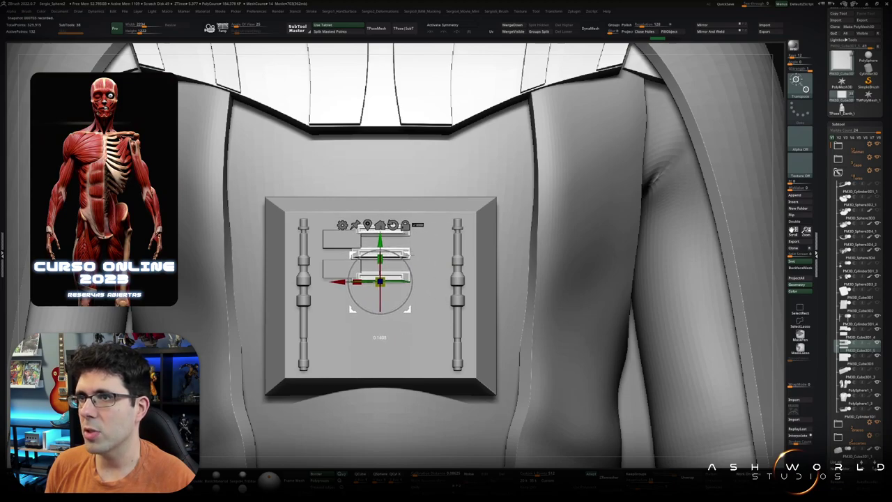
key(f)
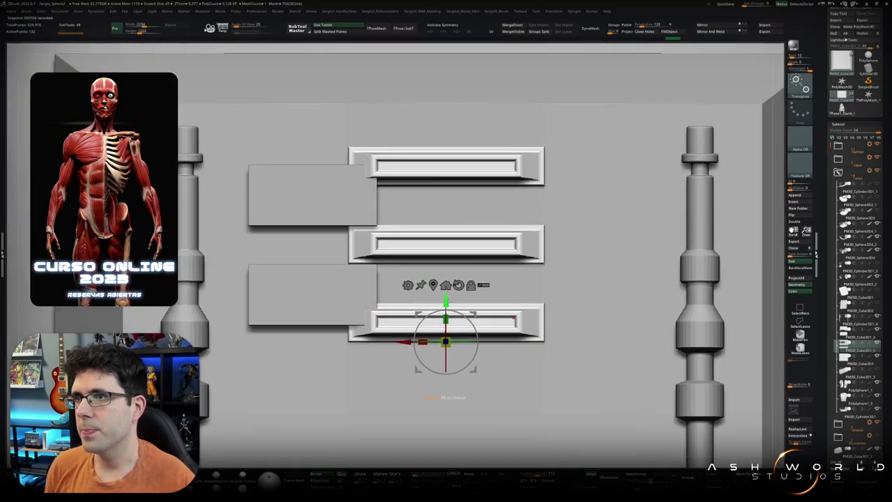
drag(447, 342, 446, 343)
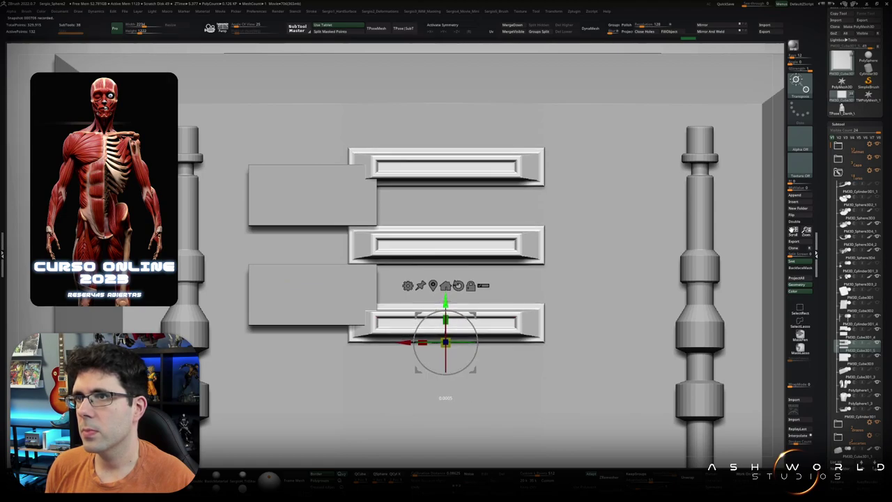
drag(397, 343, 479, 327)
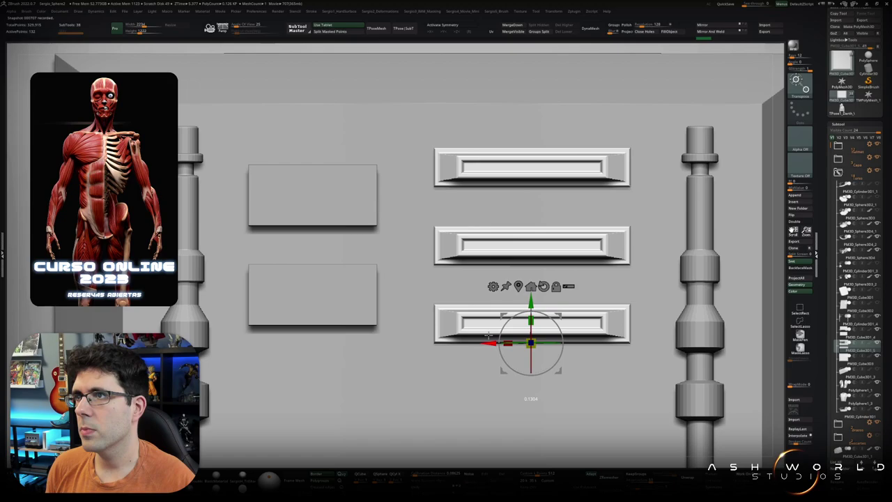
ctrl+right_drag(479, 328, 421, 347)
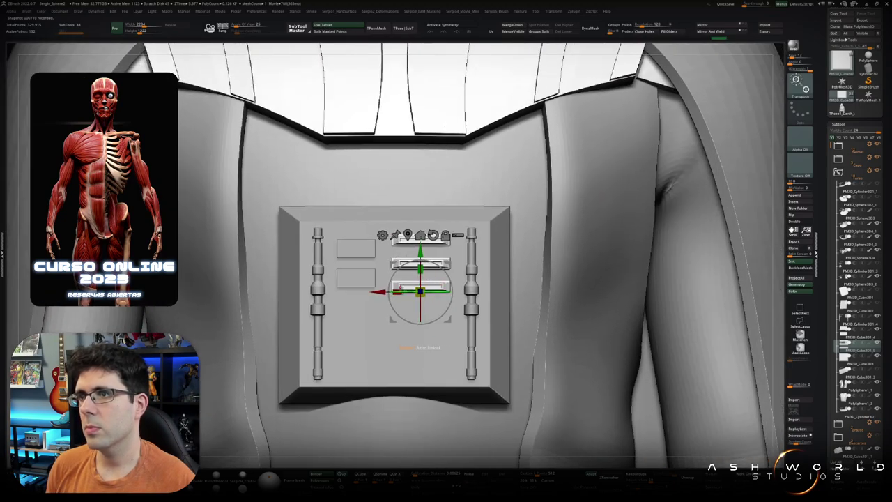
key(q)
key(f)
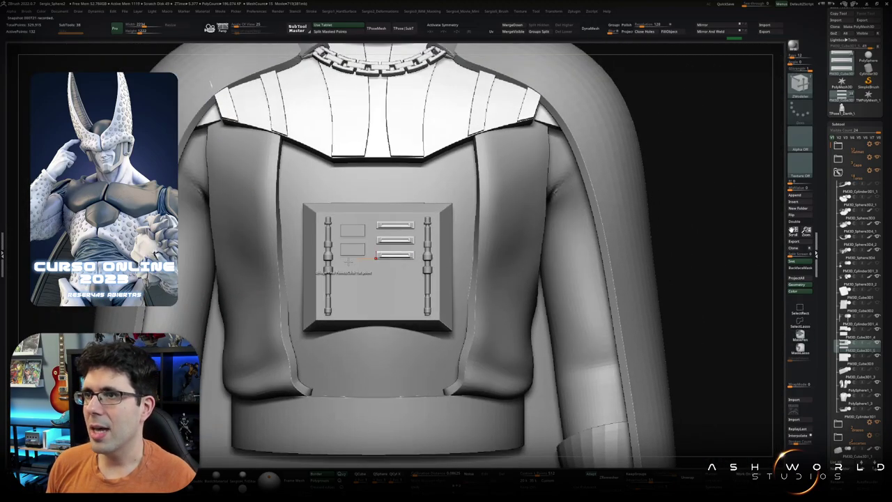
Step: Solo the small plates and hide the lower one, keeping only the top plate
alt+click(352, 250)
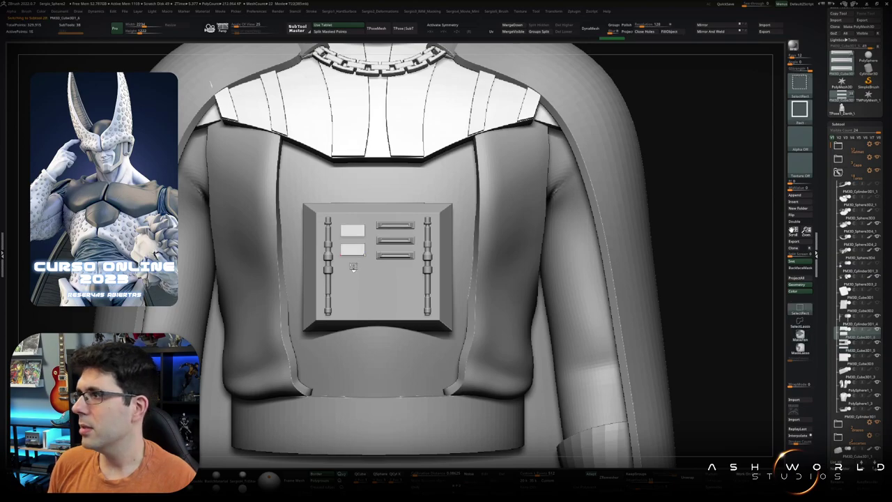
key(w)
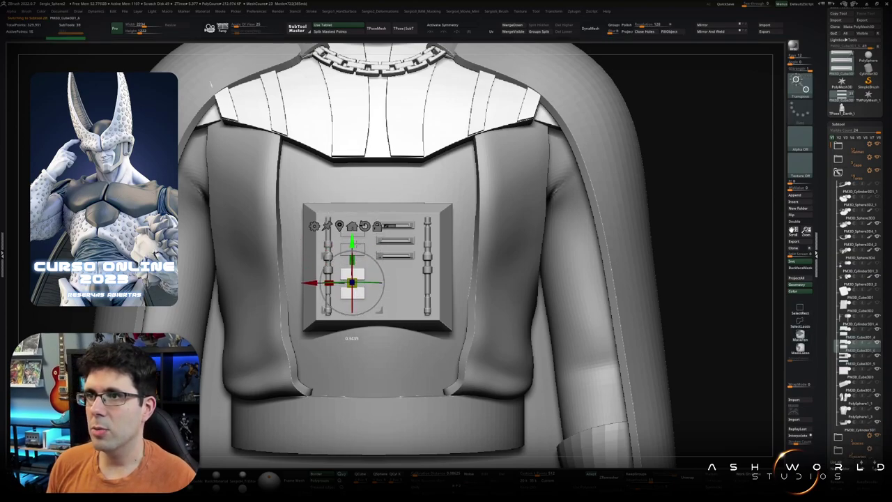
key(alt+s)
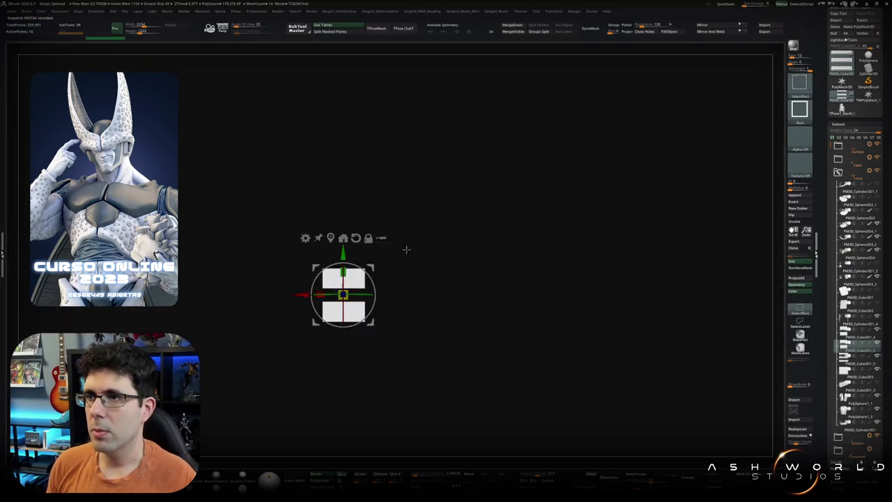
ctrl+shift+drag(406, 249, 299, 293)
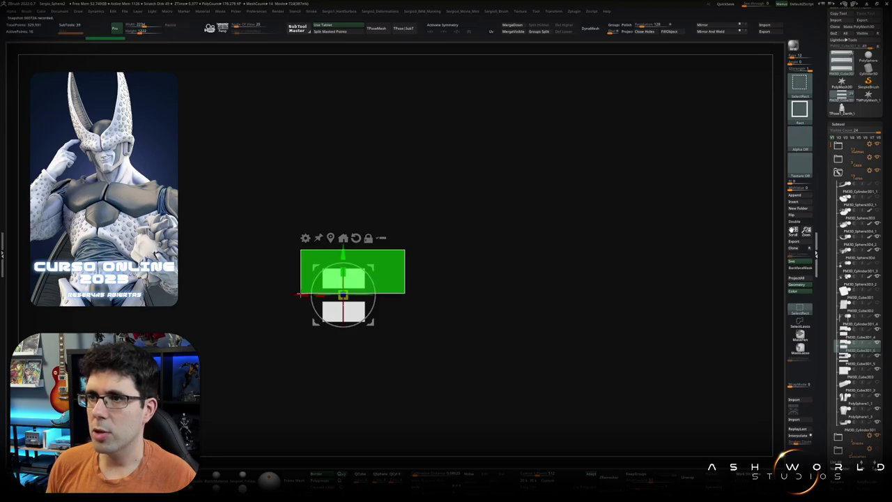
click(343, 238)
key(alt+s)
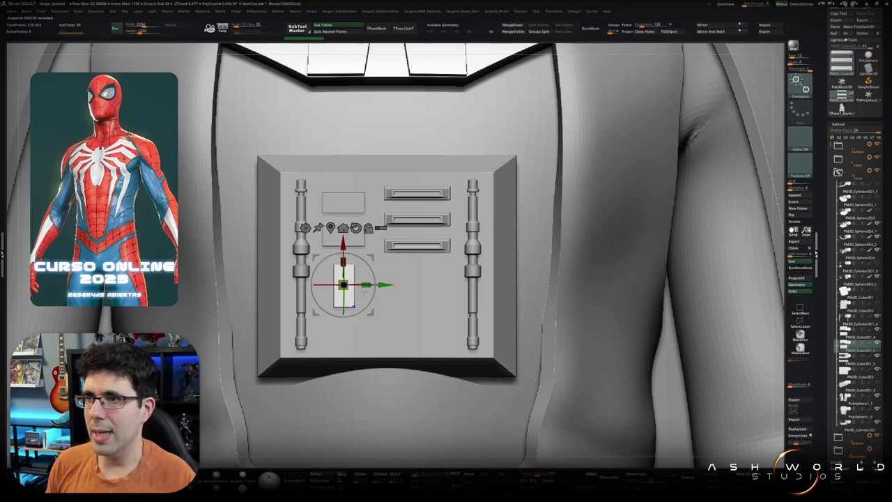
Step: Stretch the remaining plate into a tall narrow strip and show it alone
mouse_move(346, 283)
mouse_down()
mouse_move(338, 306)
mouse_move(356, 300)
mouse_move(336, 308)
mouse_up()
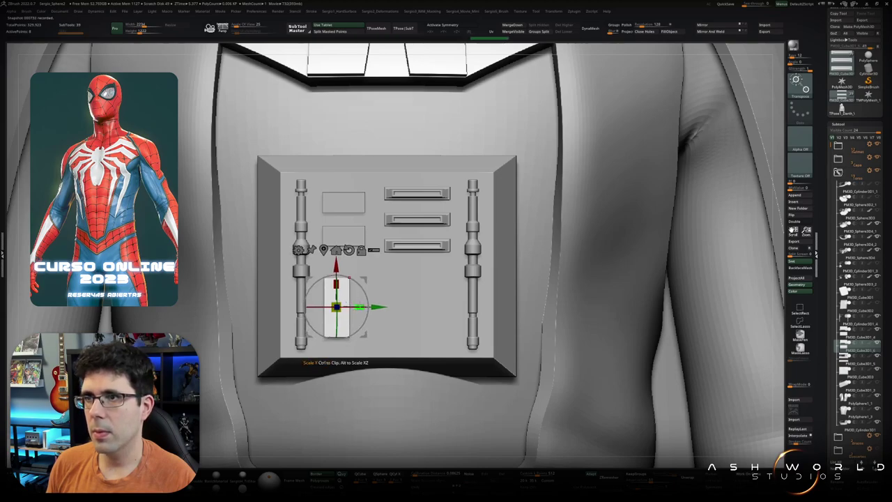
mouse_move(336, 307)
right_down()
mouse_move(347, 305)
mouse_move(350, 281)
mouse_move(386, 295)
right_up()
key(q)
ctrl+shift+click(347, 304)
key(f)
key(shift+f)
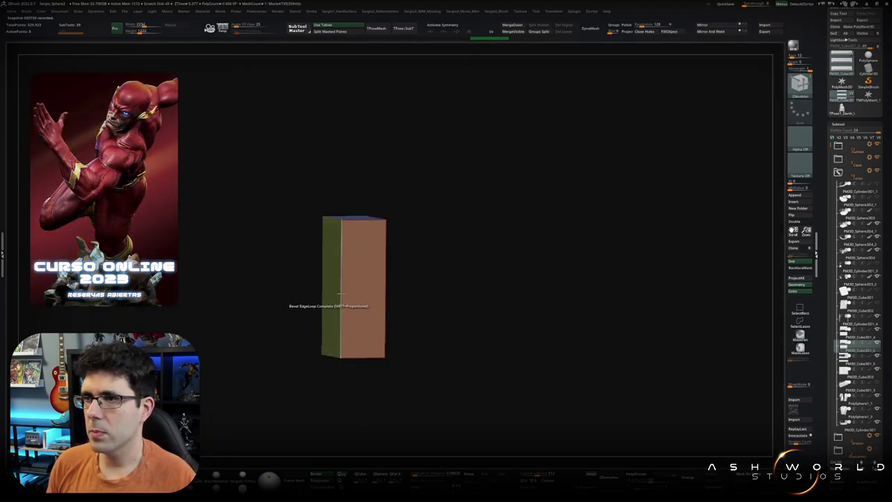
Step: Insert an edge loop around the middle of the block with ZModeler
key(space)
click(330, 307)
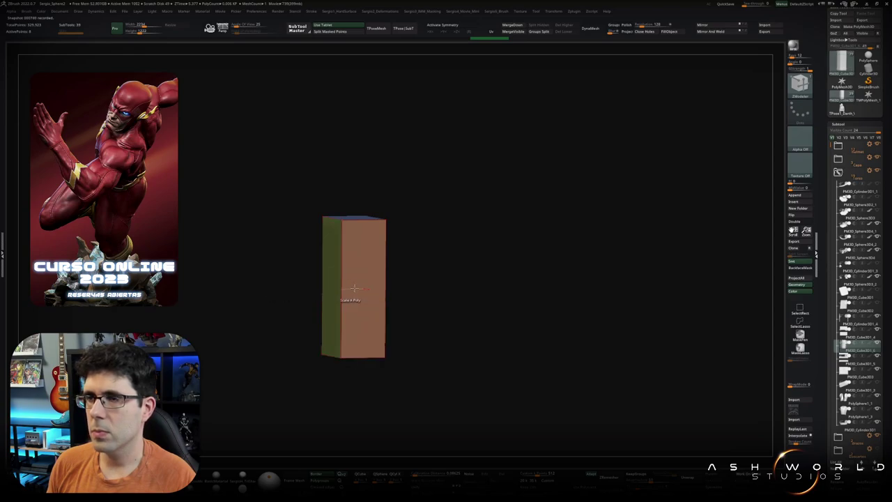
key(space)
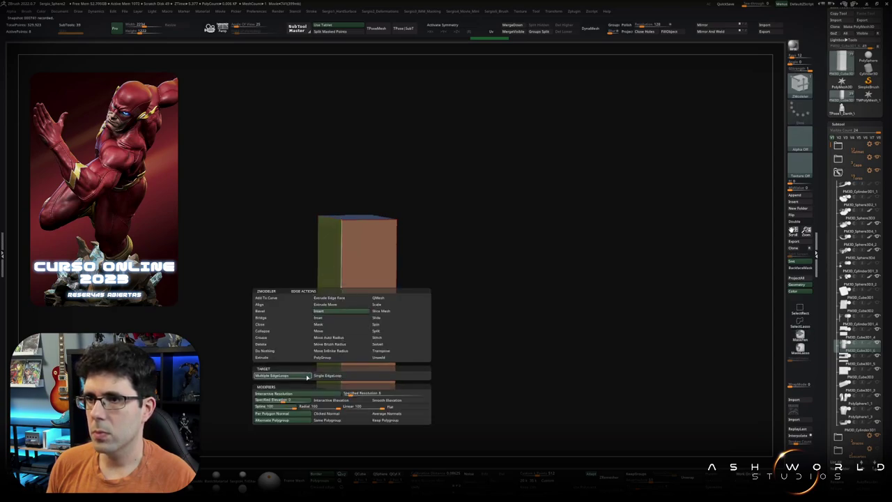
click(307, 376)
click(341, 320)
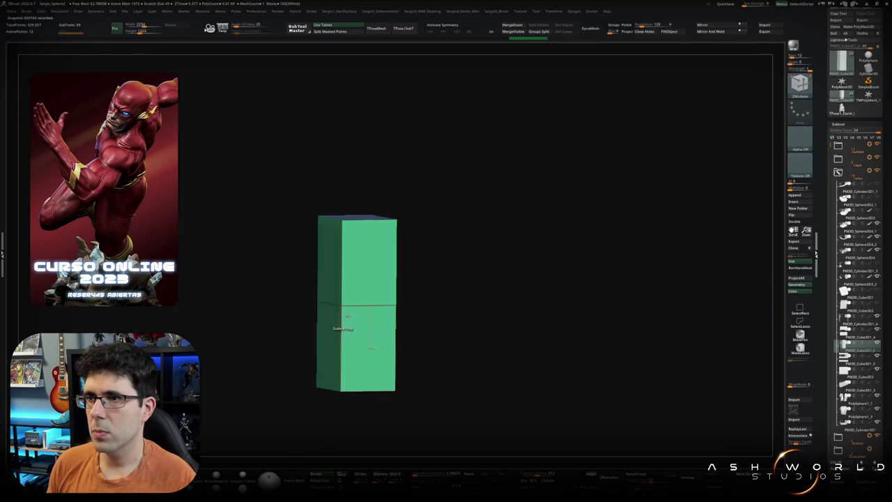
shift+drag(347, 315, 329, 295)
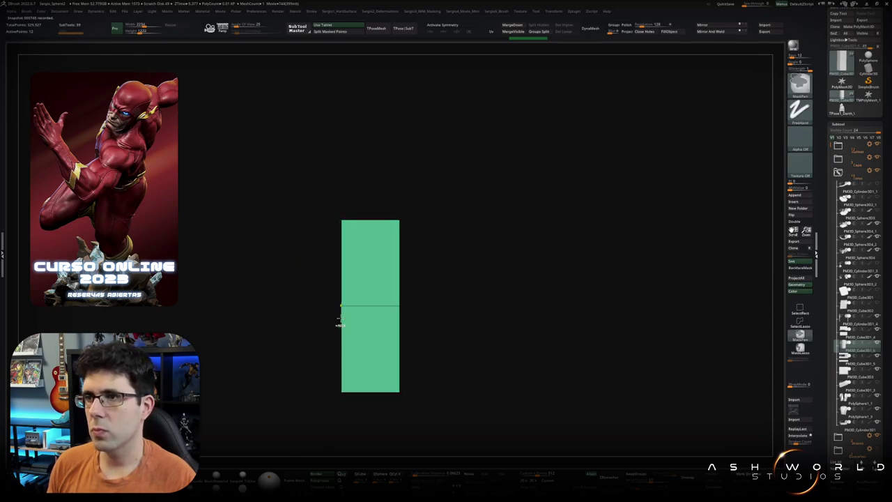
ctrl+click(339, 324)
Step: Stretch the block slightly taller at the bottom, then view its front face
key(w)
mouse_move(329, 304)
mouse_down()
mouse_move(347, 308)
mouse_move(305, 309)
mouse_up()
key(ctrl+z)
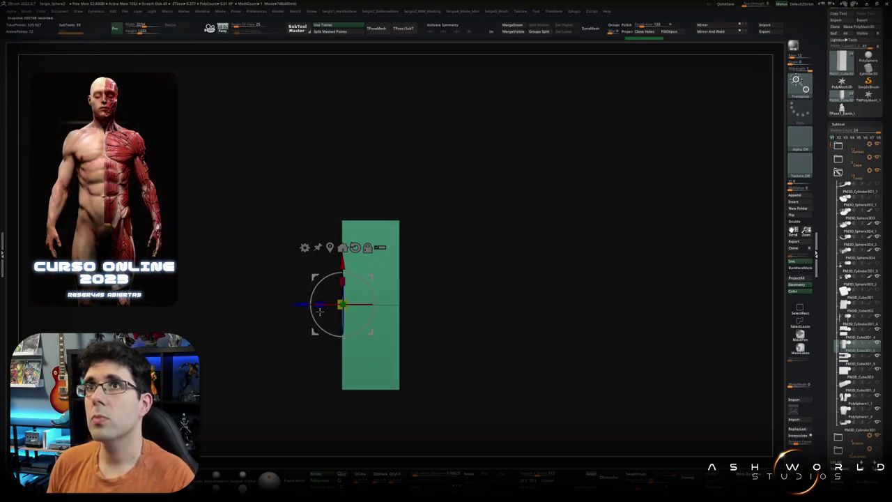
mouse_move(319, 312)
mouse_down()
mouse_move(350, 317)
mouse_move(339, 295)
mouse_move(402, 299)
mouse_move(384, 280)
mouse_up()
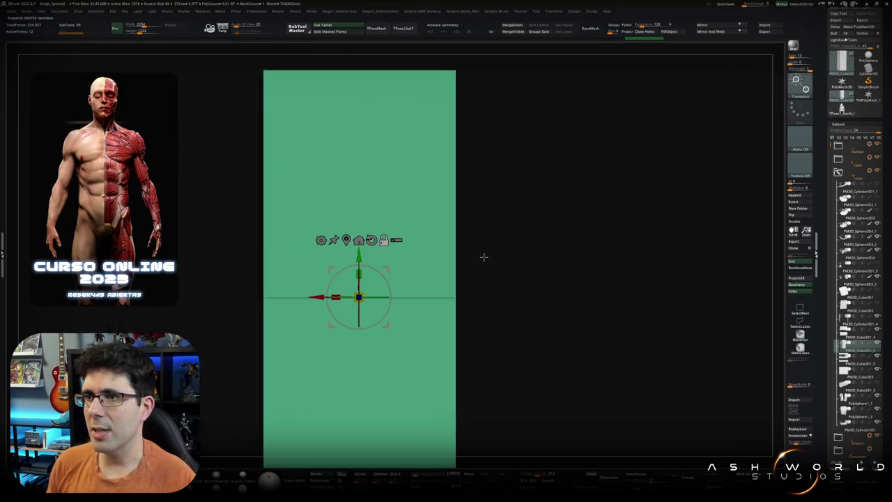
mouse_move(483, 255)
mouse_down()
mouse_move(389, 386)
mouse_move(387, 344)
mouse_up()
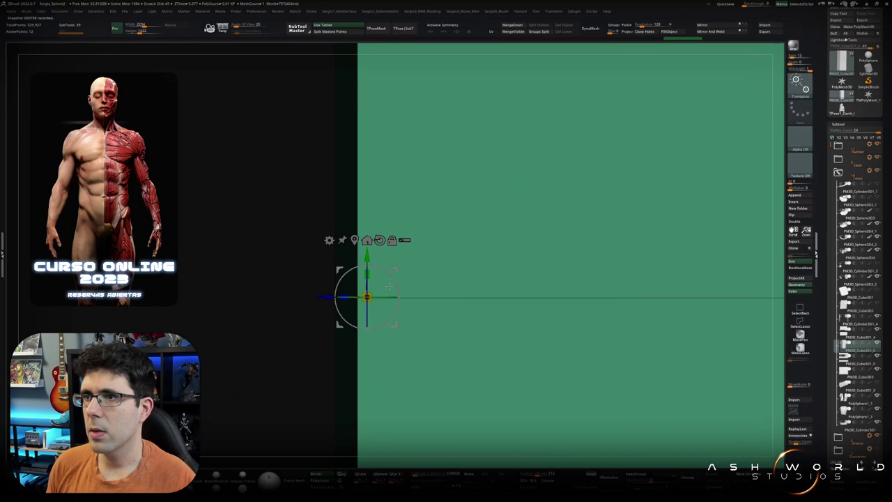
mouse_move(388, 286)
mouse_down()
mouse_move(460, 305)
mouse_move(450, 337)
mouse_up()
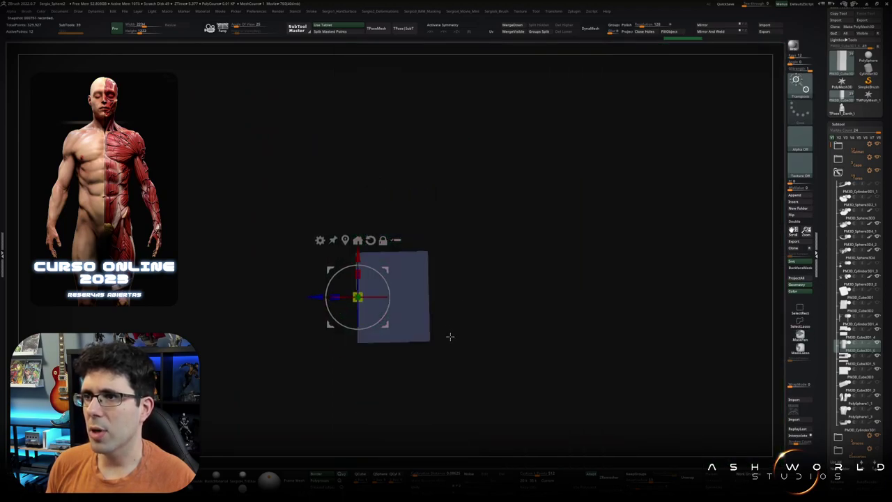
drag(376, 293, 398, 351)
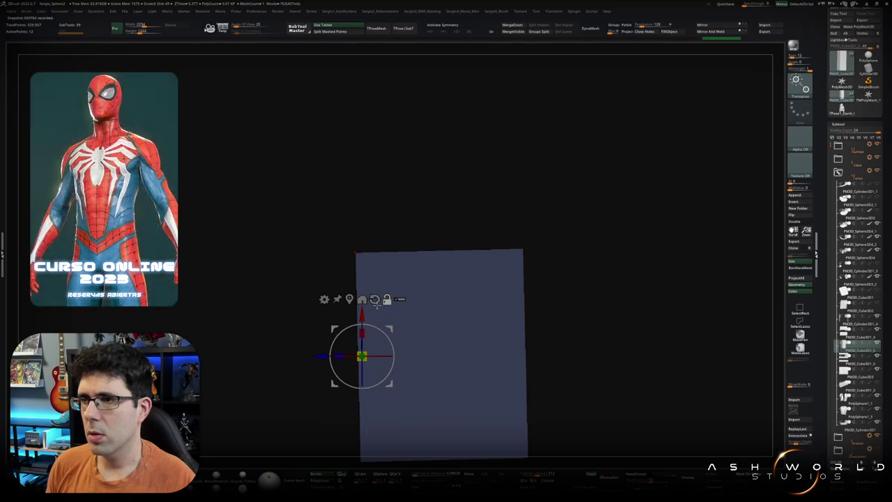
mouse_move(389, 325)
mouse_down()
mouse_move(373, 301)
mouse_move(375, 274)
mouse_move(300, 344)
mouse_move(372, 325)
mouse_move(343, 197)
mouse_up()
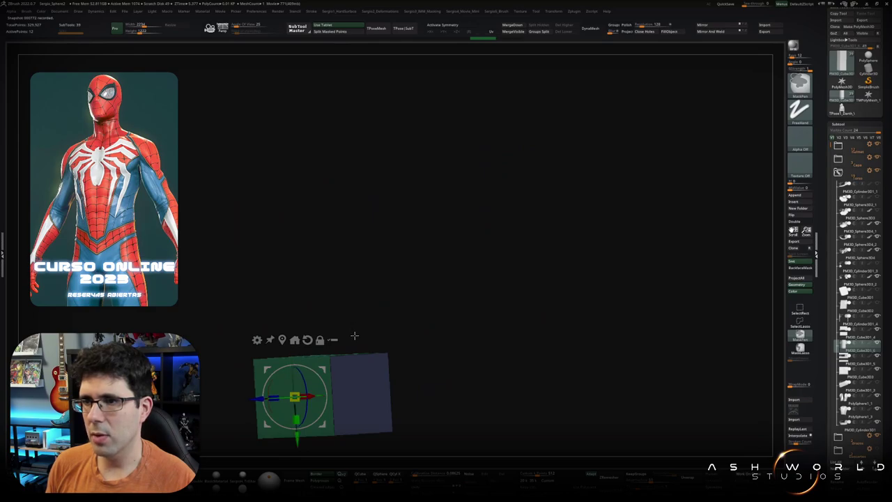
mouse_move(353, 332)
mouse_down()
mouse_move(340, 358)
mouse_move(334, 271)
mouse_move(329, 312)
mouse_up()
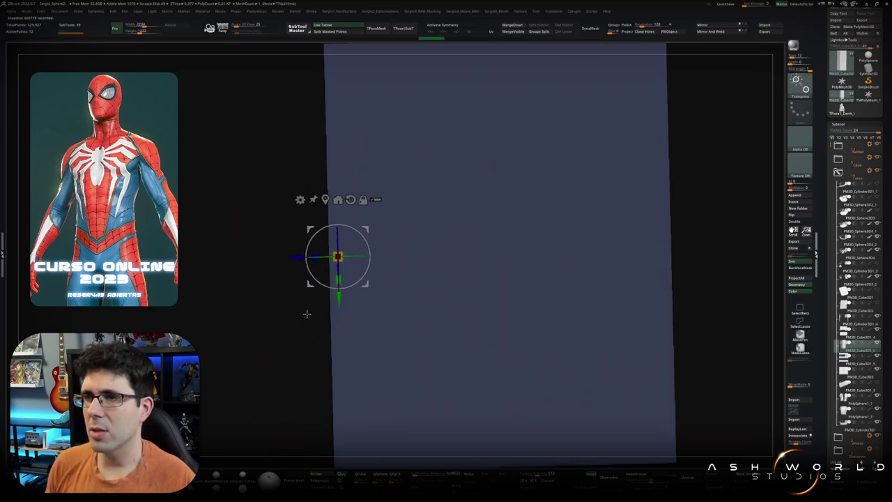
alt+drag(309, 314, 329, 285)
Step: Reset the block face-on and squeeze it into a narrow rectangle, centring the chest box
click(343, 191)
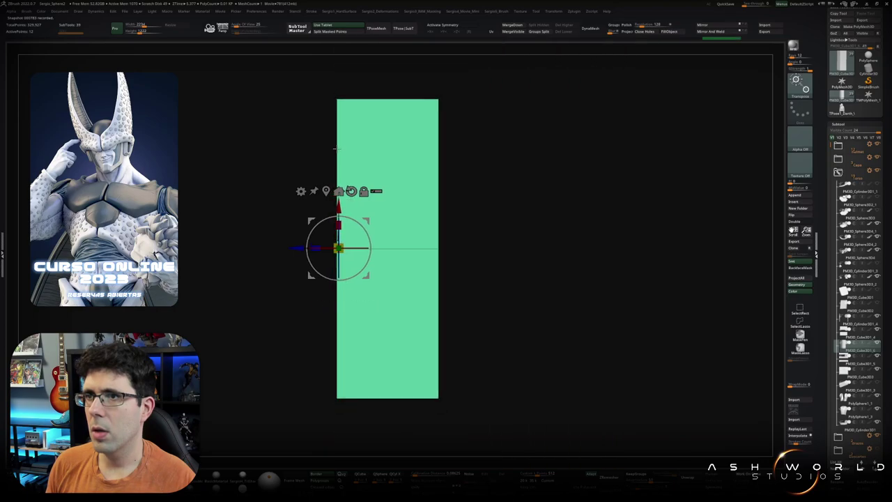
drag(558, 279, 530, 300)
mouse_move(360, 233)
mouse_down()
mouse_move(320, 218)
mouse_move(327, 230)
mouse_up()
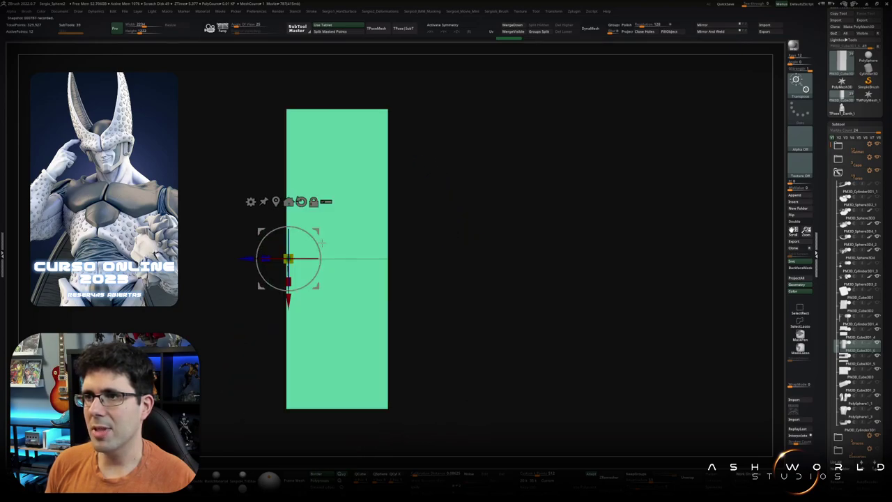
scroll(428, 292, up, 3)
scroll(403, 313, down, 3)
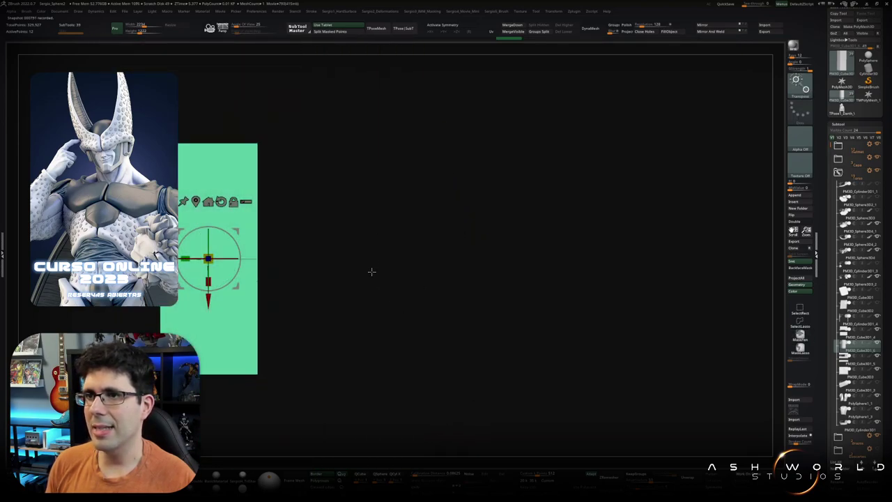
mouse_move(370, 271)
alt+mouse_down()
mouse_move(468, 259)
mouse_move(448, 343)
mouse_move(421, 345)
alt+mouse_up()
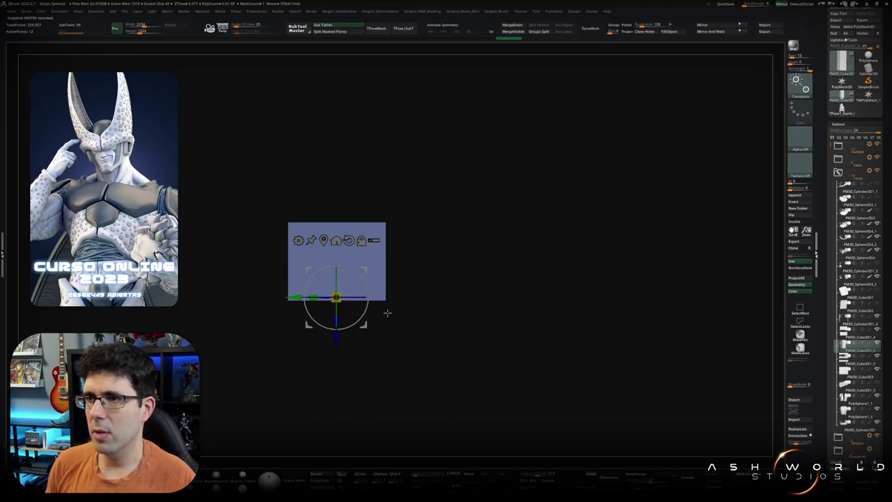
shift+drag(388, 313, 450, 263)
scroll(378, 364, up, 3)
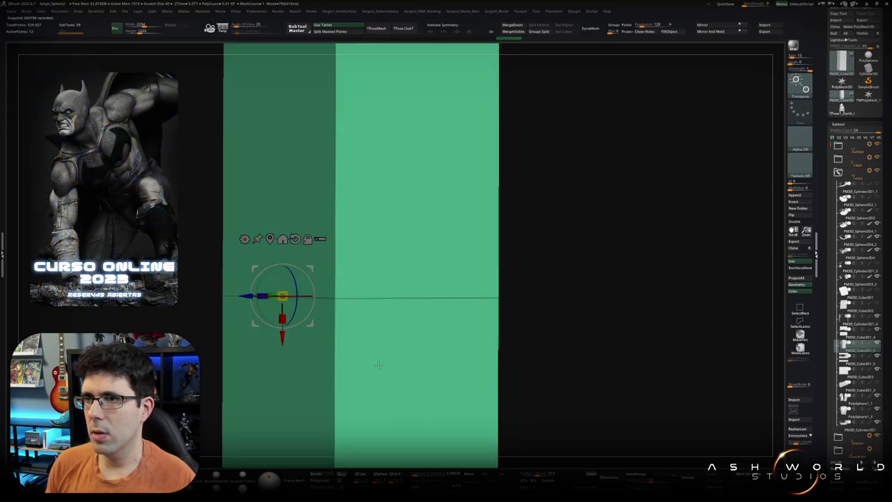
scroll(377, 364, down, 5)
alt+drag(361, 285, 474, 314)
Step: Unhide the chest-panel pieces and align the gizmo with the rod axis in side view
ctrl+shift+click(418, 321)
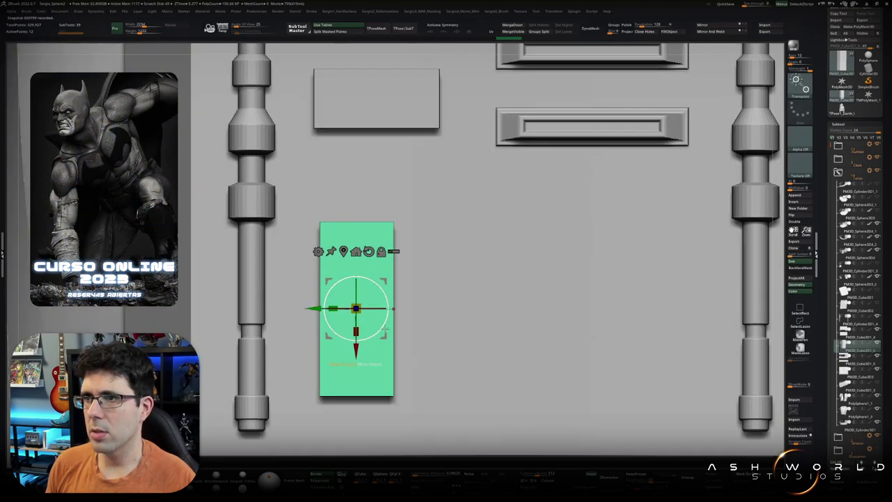
shift+drag(385, 329, 376, 324)
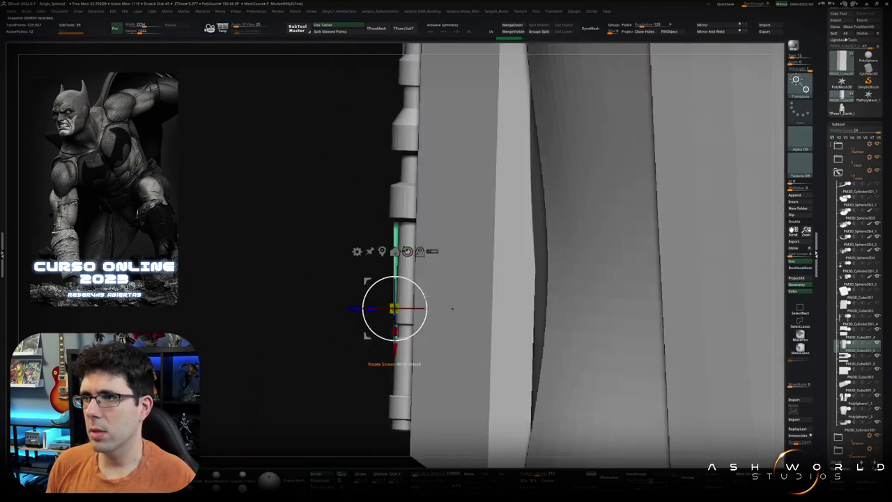
alt+drag(425, 280, 442, 283)
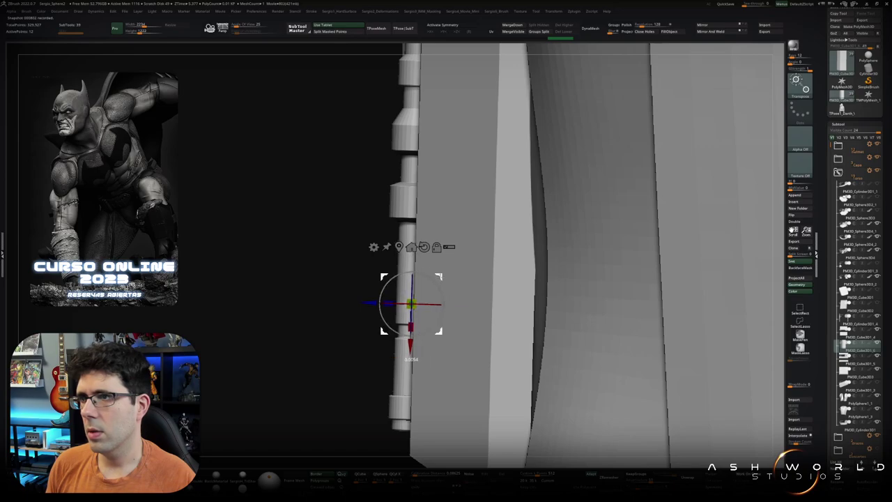
shift+drag(443, 285, 413, 265)
mouse_move(418, 363)
mouse_down()
mouse_move(394, 359)
mouse_move(376, 328)
mouse_move(377, 257)
mouse_up()
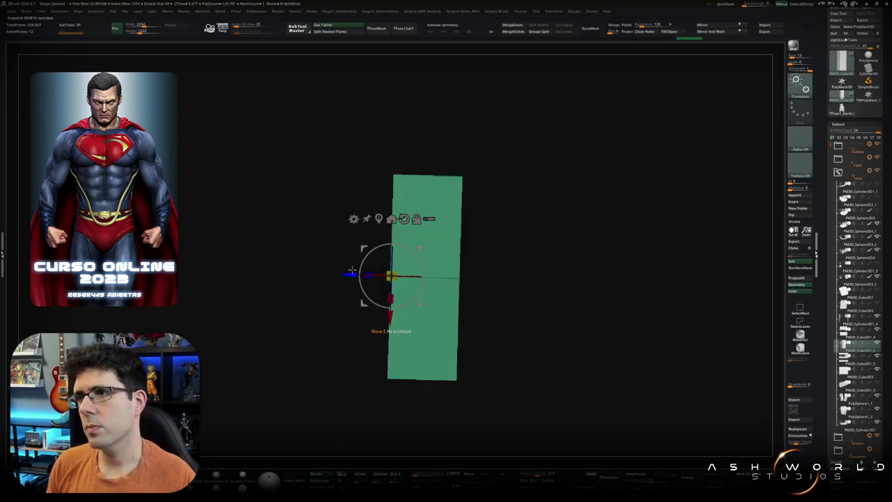
Step: Bend the block's left edge, add a centre edge loop, and scale the lower part to 0.76
drag(355, 333, 373, 274)
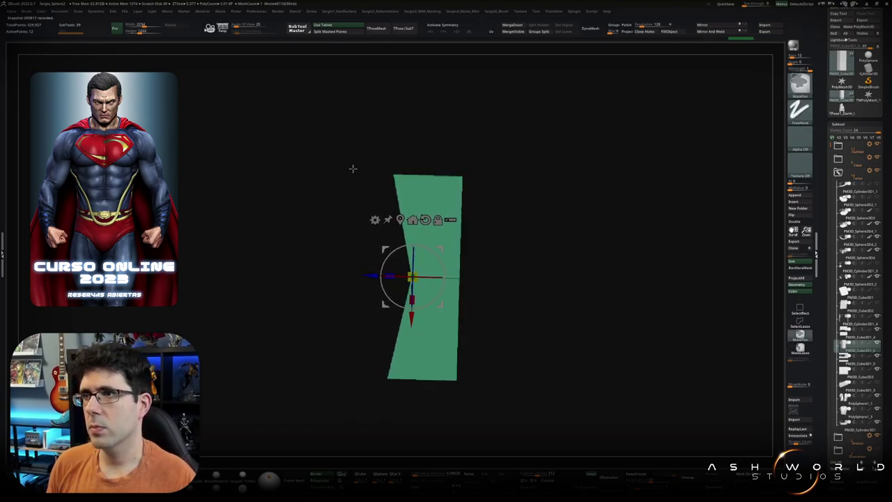
drag(353, 169, 356, 192)
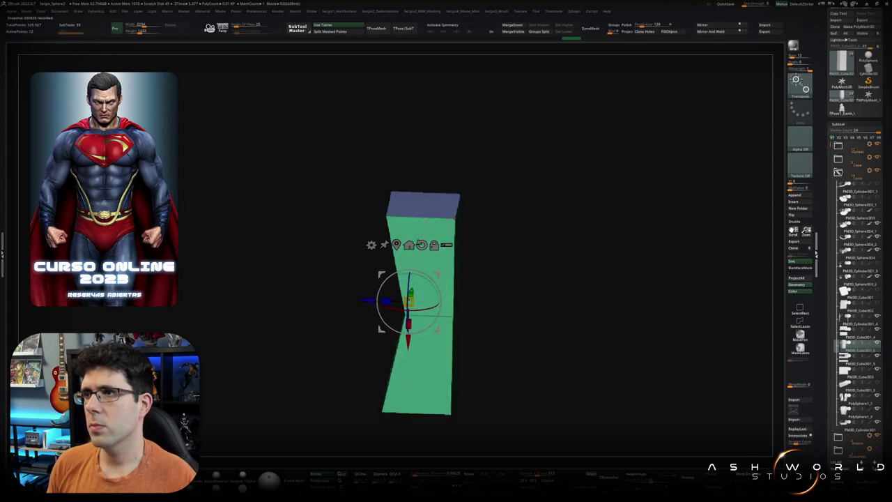
key(q)
key(space)
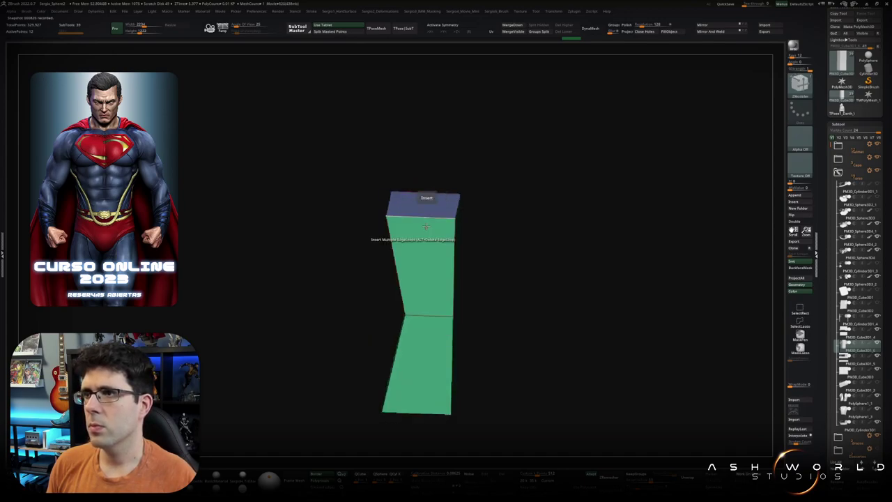
mouse_move(362, 175)
shift+mouse_down()
mouse_move(364, 199)
mouse_move(421, 237)
shift+mouse_up()
ctrl+drag(368, 389, 388, 420)
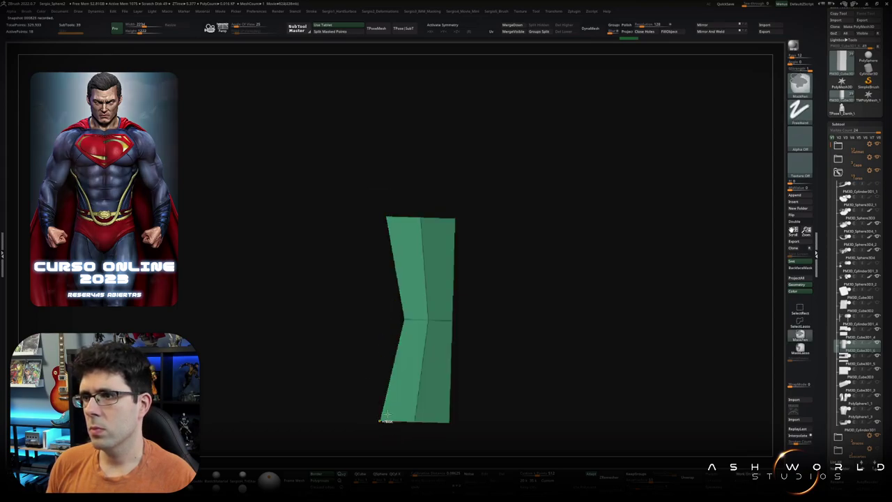
key(w)
drag(405, 319, 403, 327)
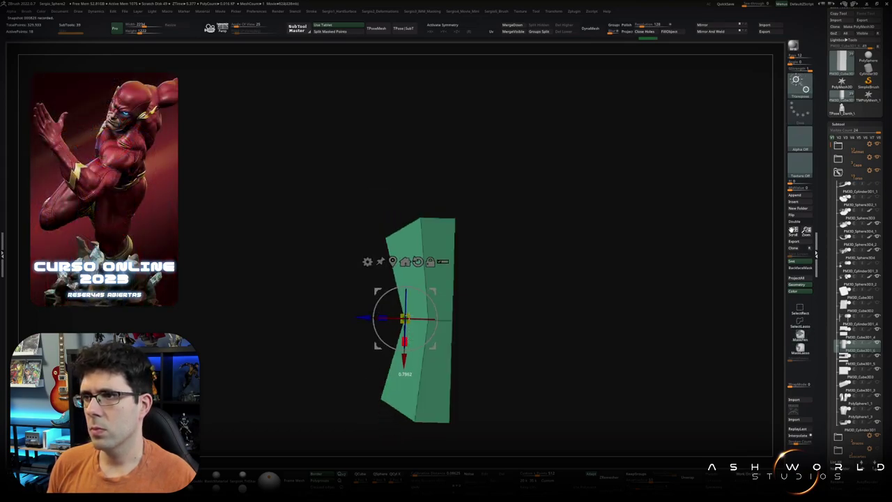
Step: Push the block's front face inward for depth, then unhide all panel pieces
shift+drag(446, 328, 391, 307)
mouse_move(299, 204)
ctrl+mouse_down()
mouse_move(366, 424)
mouse_move(360, 322)
ctrl+mouse_up()
key(w)
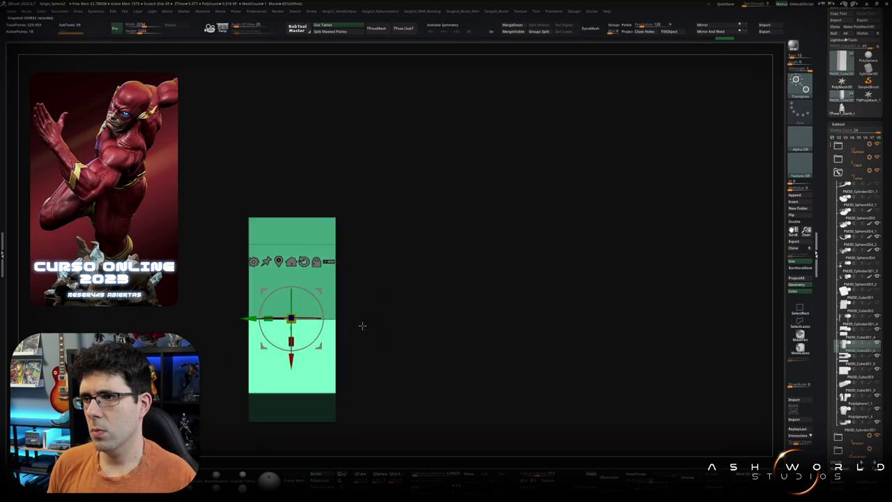
key(p)
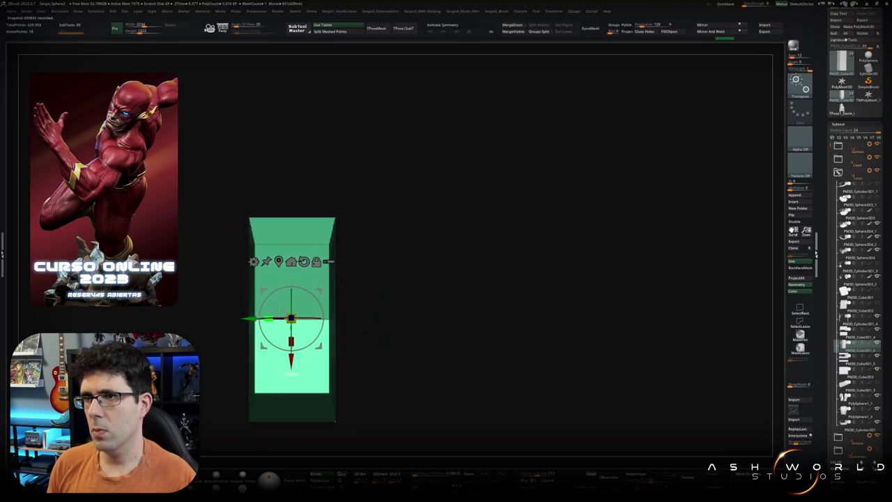
key(q)
mouse_move(392, 348)
alt+right_down()
mouse_move(409, 313)
mouse_move(388, 265)
alt+right_up()
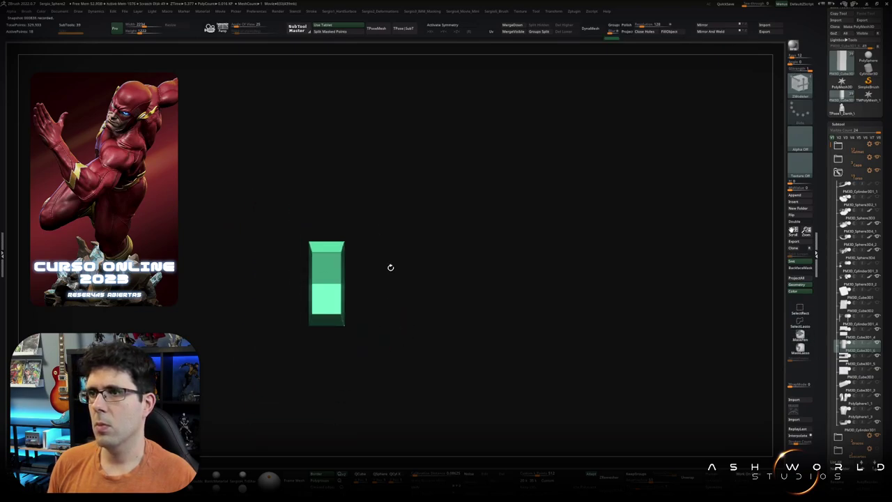
ctrl+shift+click(388, 265)
Step: Curve the green block to the surface and inspect it solo from the side
key(w)
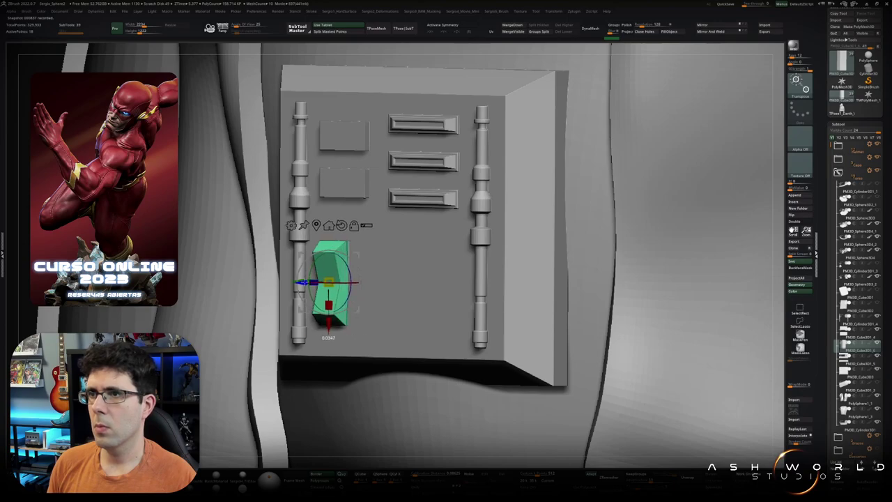
drag(328, 281, 327, 281)
shift+right_drag(326, 282, 296, 277)
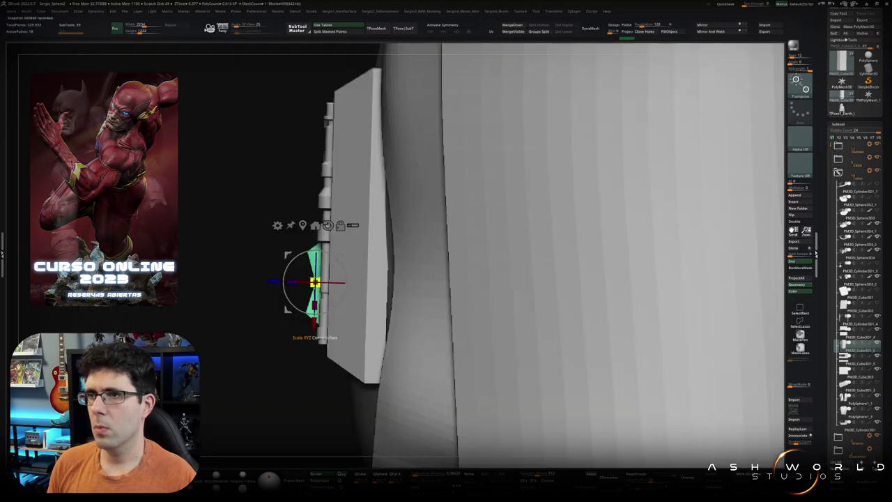
key(shift+alt+s)
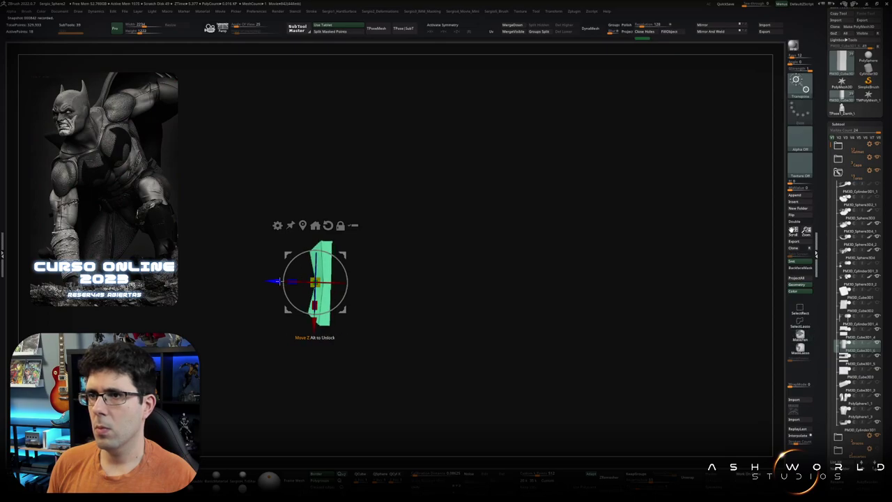
key(shift+alt+s)
right_drag(292, 283, 333, 291)
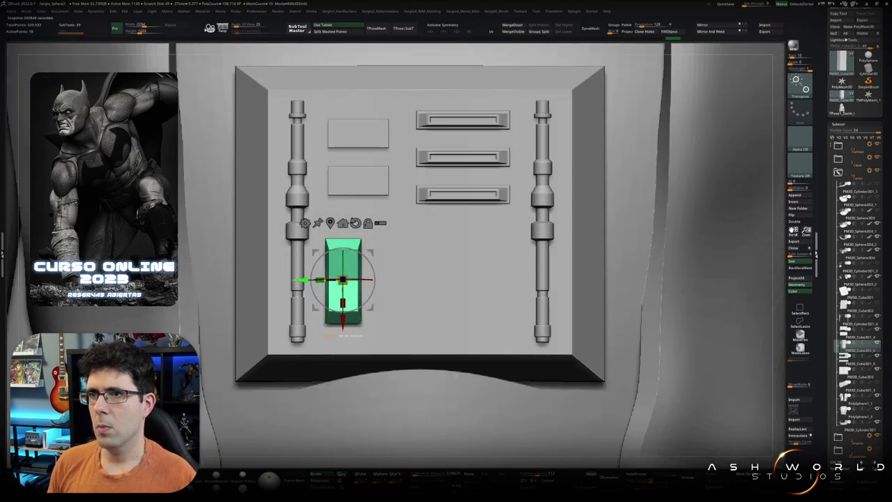
Step: Duplicate the green block to its right to form a row of three switches
ctrl+drag(342, 279, 396, 282)
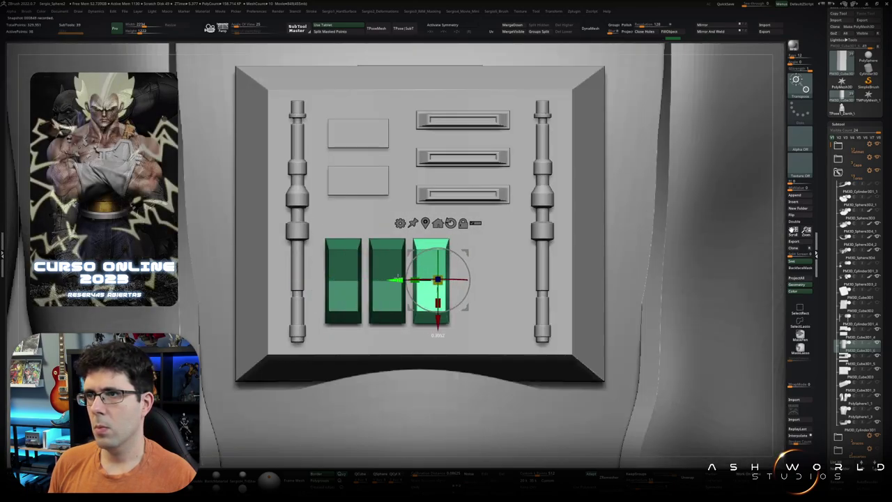
key(q)
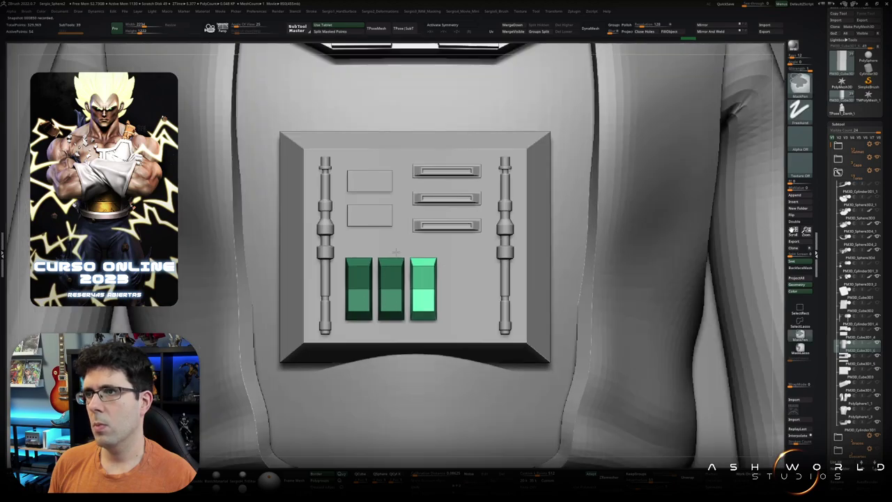
ctrl+right_drag(396, 282, 339, 278)
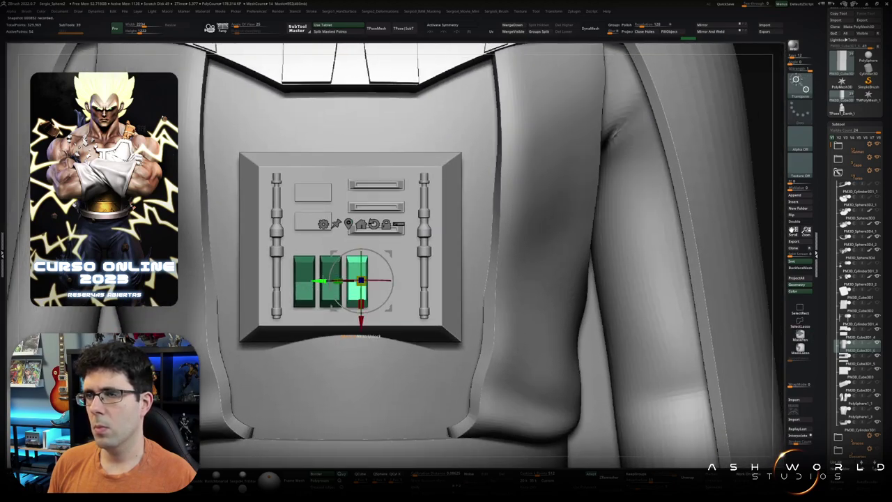
ctrl+right_drag(337, 272, 363, 284)
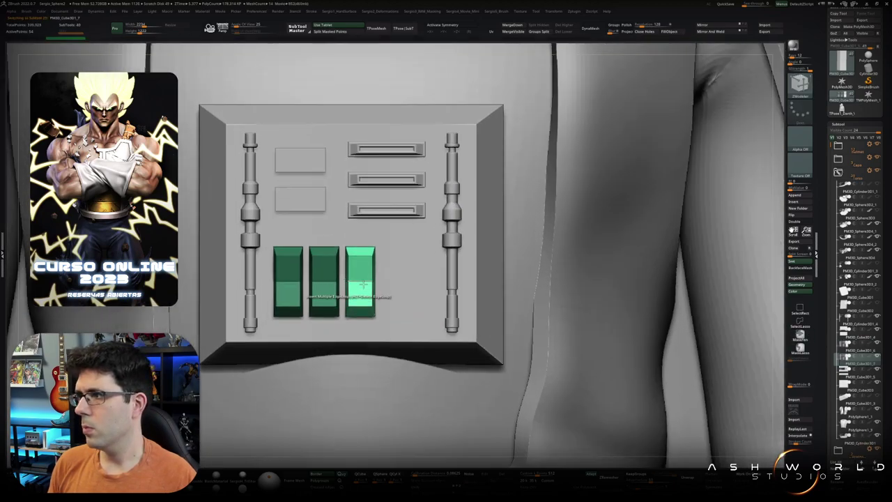
Step: Copy the third switch block further right, beside the right rod
ctrl+shift+click(360, 294)
ctrl+shift+drag(411, 207, 322, 403)
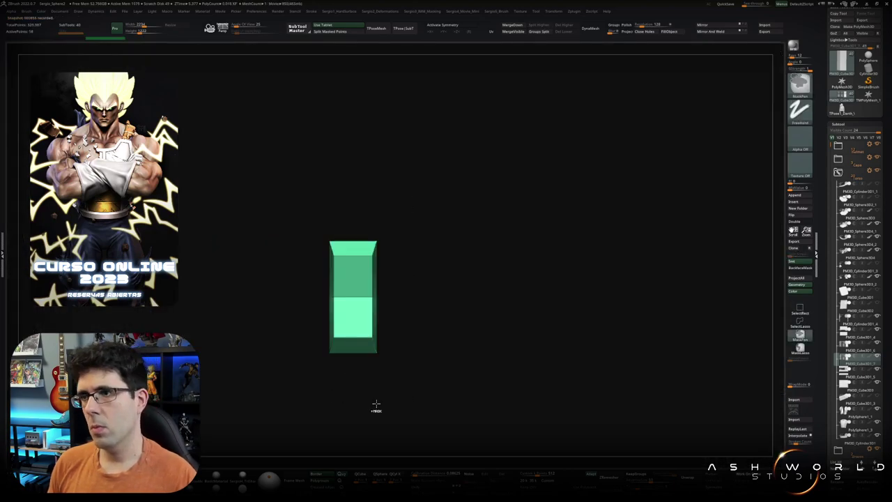
key(w)
ctrl+shift+click(364, 358)
drag(375, 285, 455, 287)
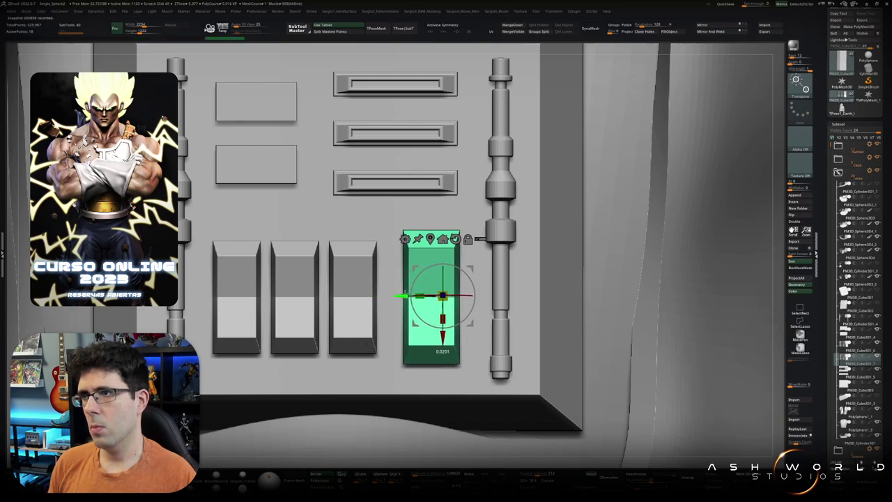
scroll(432, 313, down, 5)
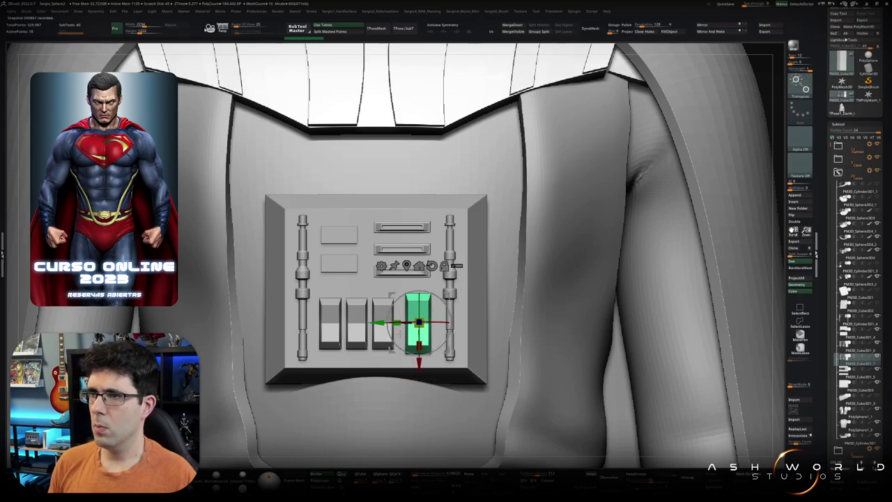
scroll(418, 321, down, 5)
scroll(387, 268, up, 3)
key(q)
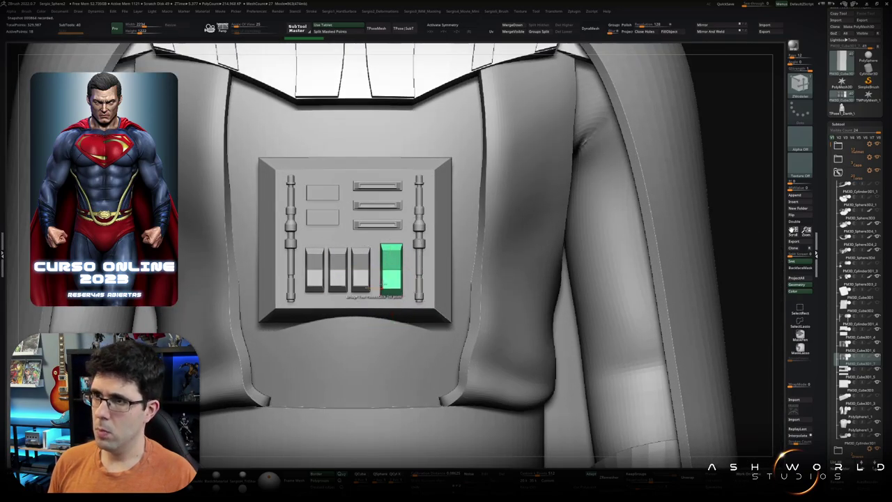
drag(387, 269, 358, 241)
scroll(382, 259, up, 3)
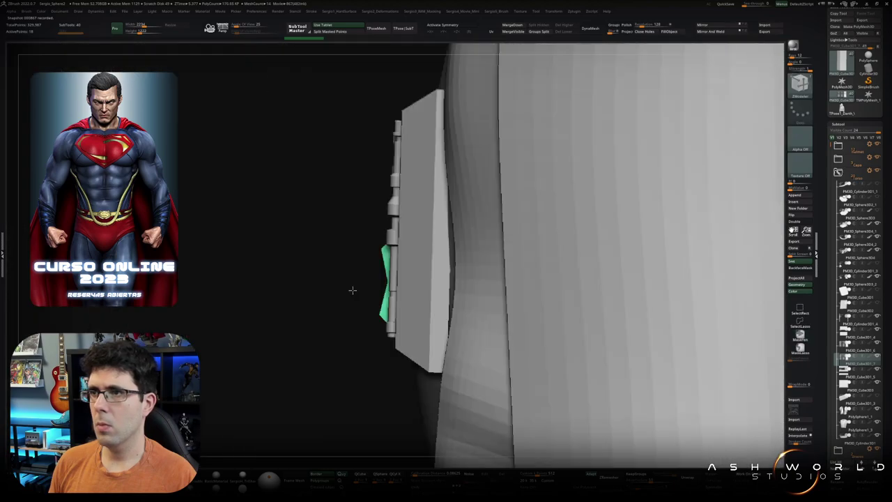
Step: Mask the new block's left part and scale the rest deeper along Z
ctrl+shift+click(383, 251)
key(f)
ctrl+drag(333, 192, 385, 377)
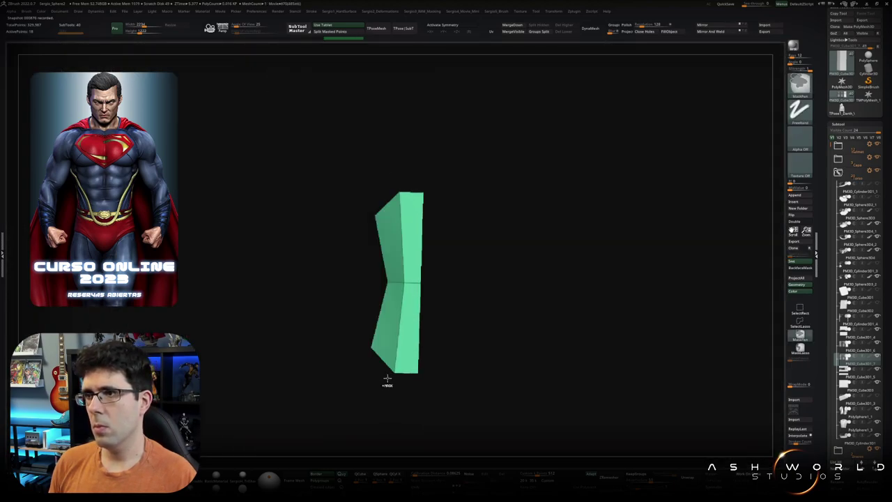
key(w)
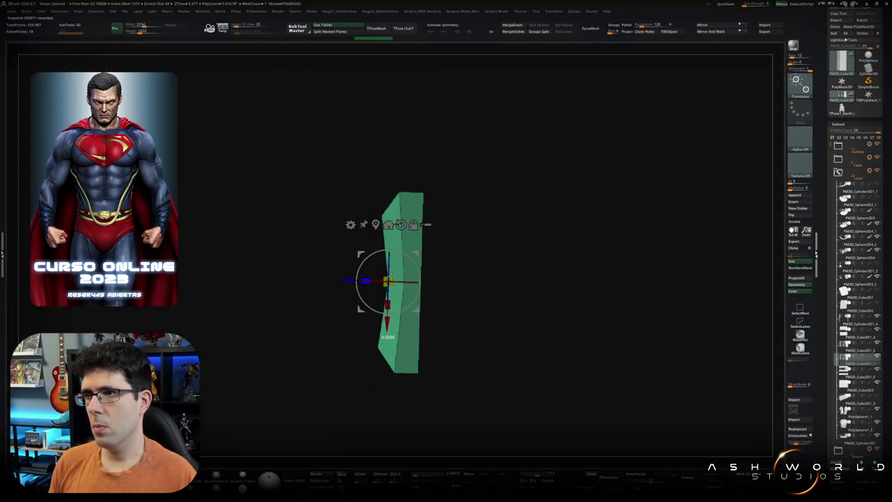
drag(354, 281, 348, 281)
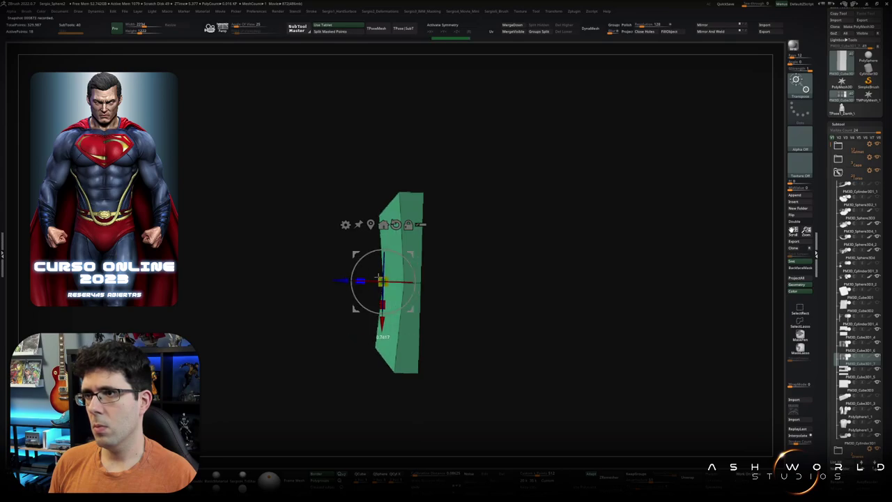
right_drag(378, 276, 379, 310)
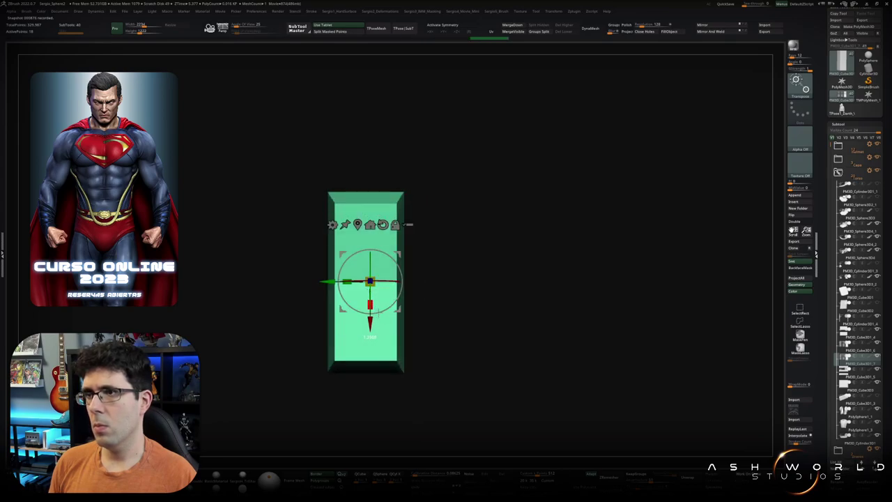
key(q)
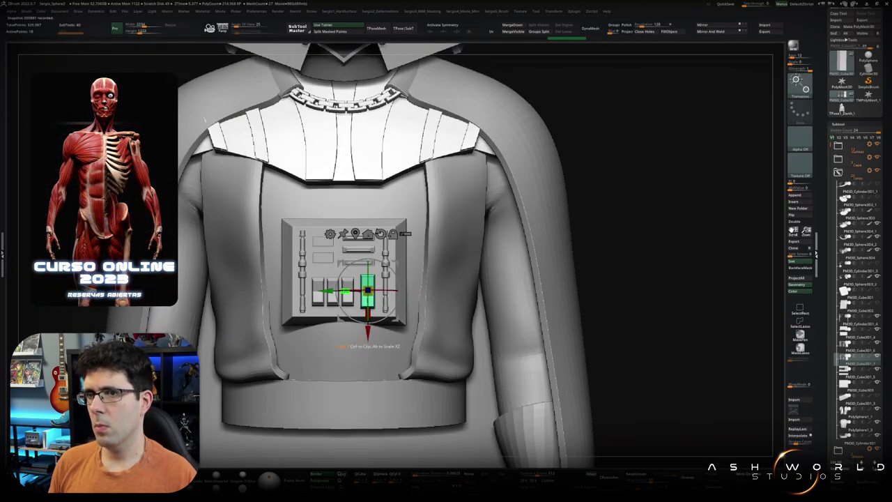
Step: Nudge the green block slightly right and bring the chest panel into view
drag(368, 333, 369, 333)
key(q)
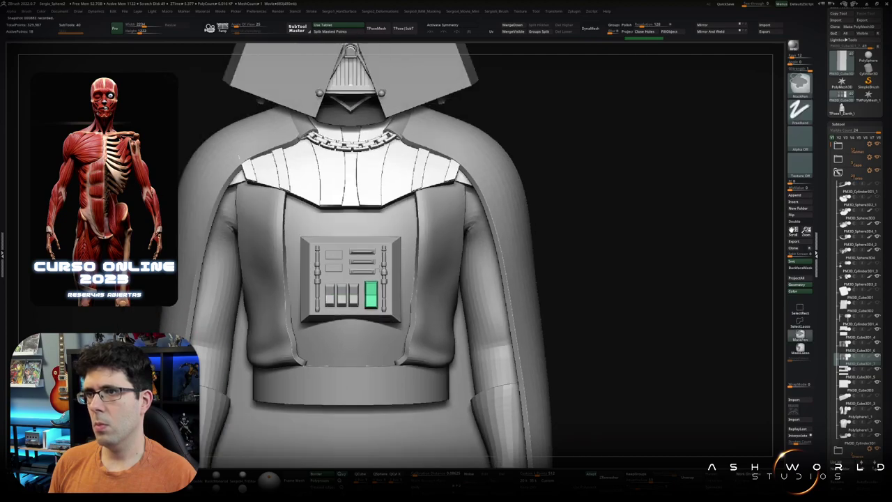
mouse_move(514, 203)
right_down()
mouse_move(510, 220)
mouse_move(477, 237)
mouse_move(467, 195)
right_up()
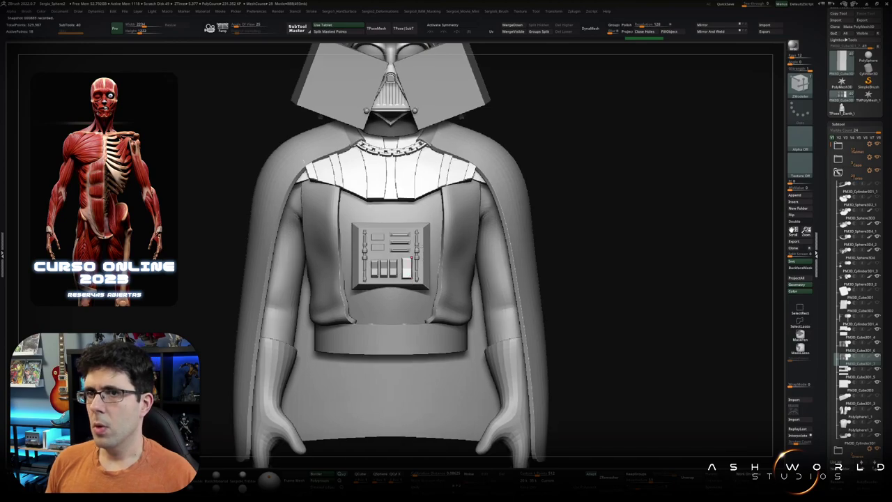
mouse_move(411, 257)
right_down()
mouse_move(419, 258)
mouse_move(423, 235)
right_up()
alt+click(428, 238)
key(w)
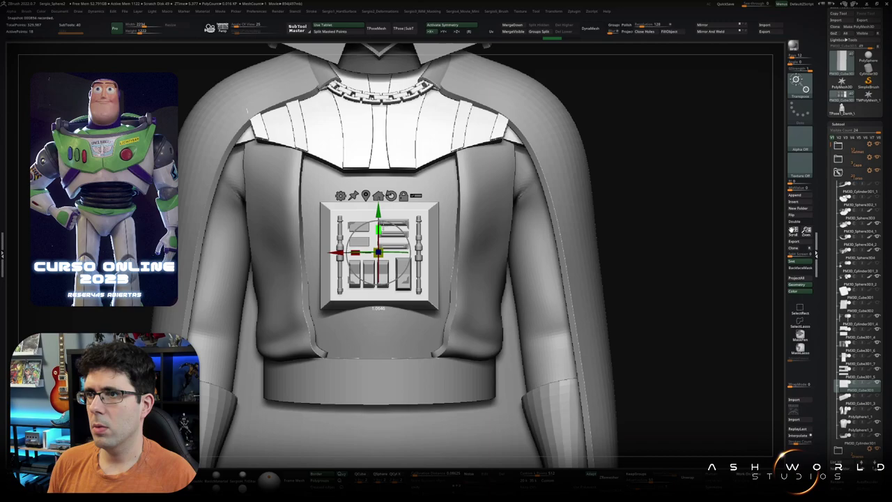
alt+drag(662, 279, 663, 237)
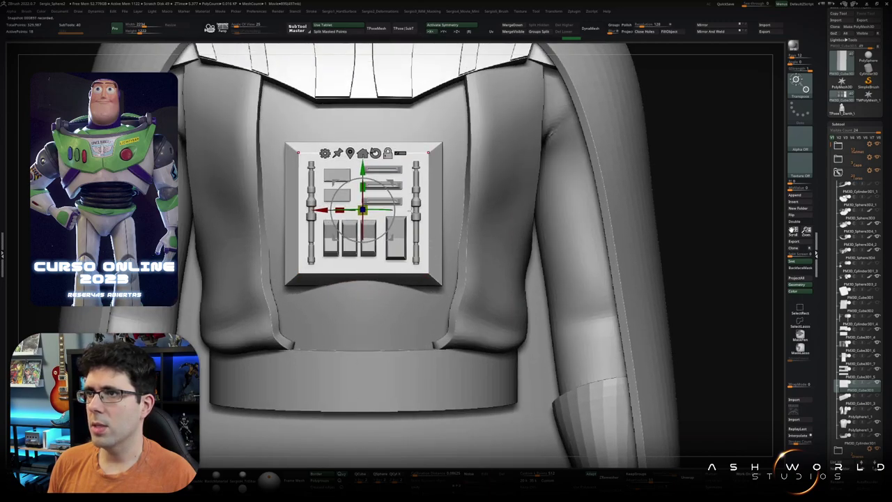
Step: Lengthen both side rods and check the vent plates
alt+click(415, 230)
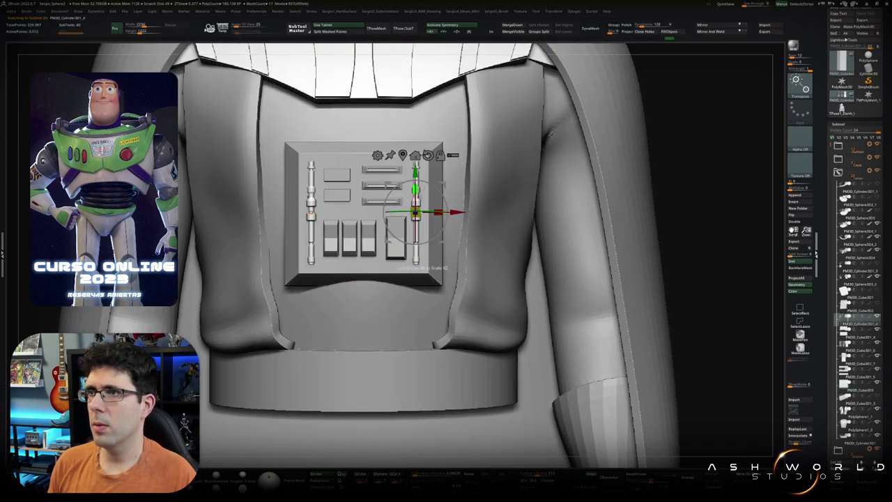
drag(416, 211, 426, 202)
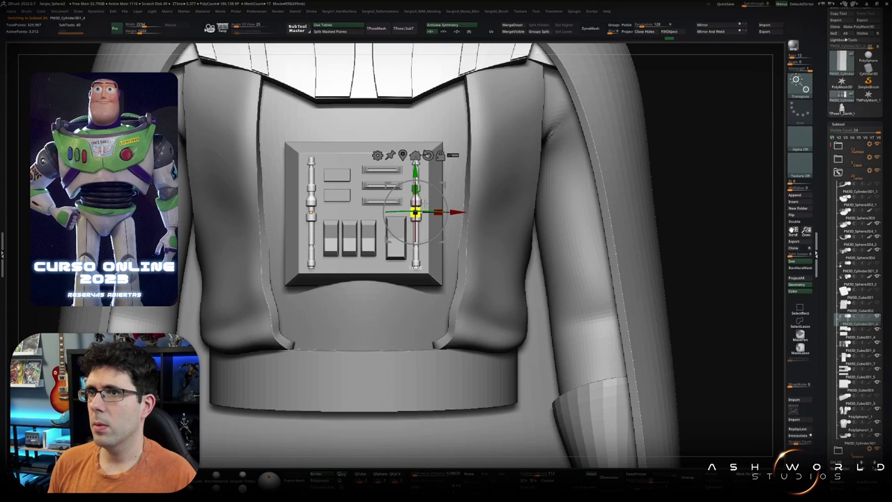
alt+click(385, 171)
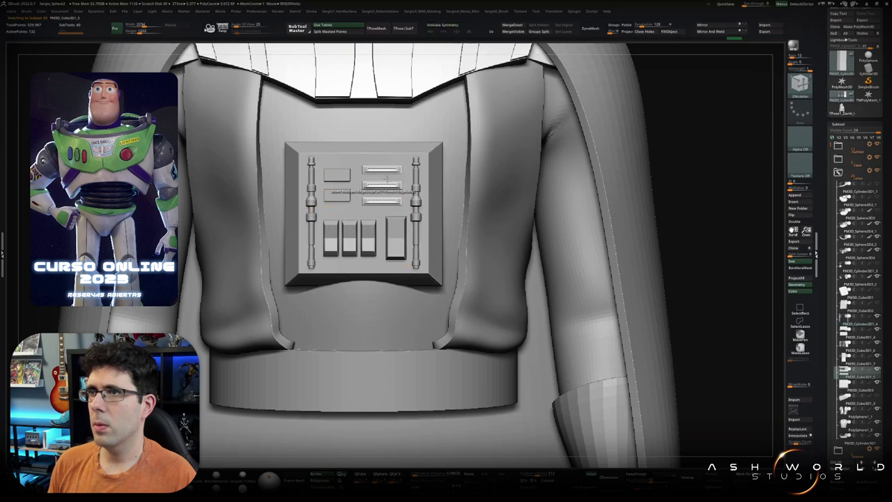
alt+click(384, 205)
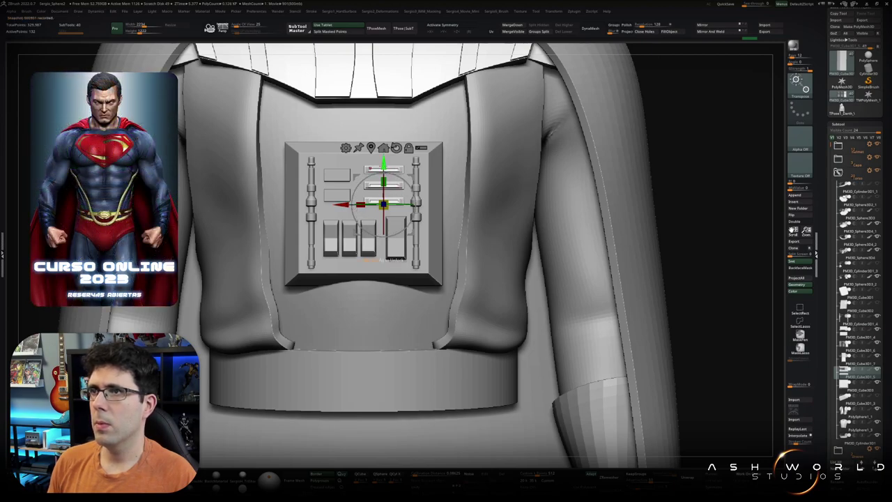
alt+click(383, 201)
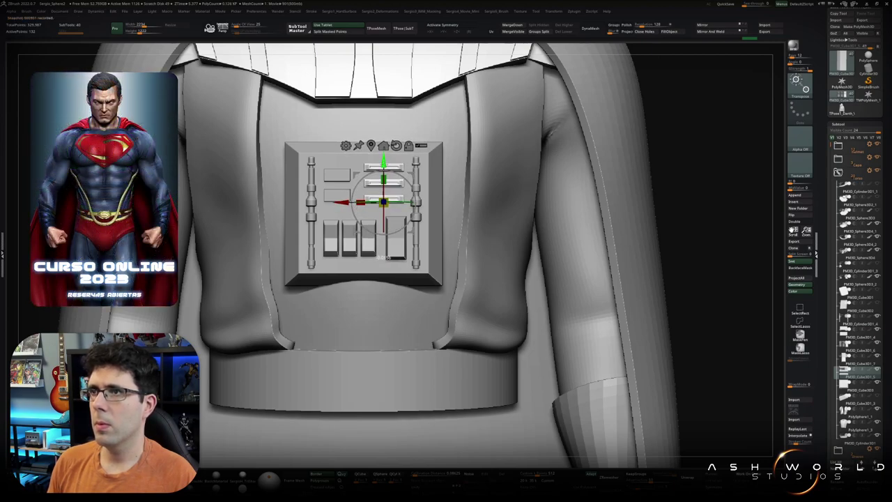
alt+click(394, 183)
key(q)
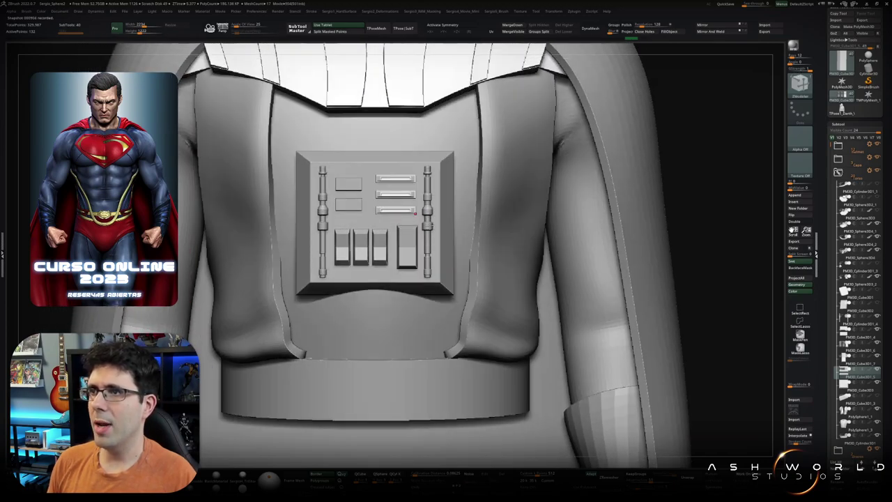
Step: Move both side rods slightly inward
alt+click(427, 212)
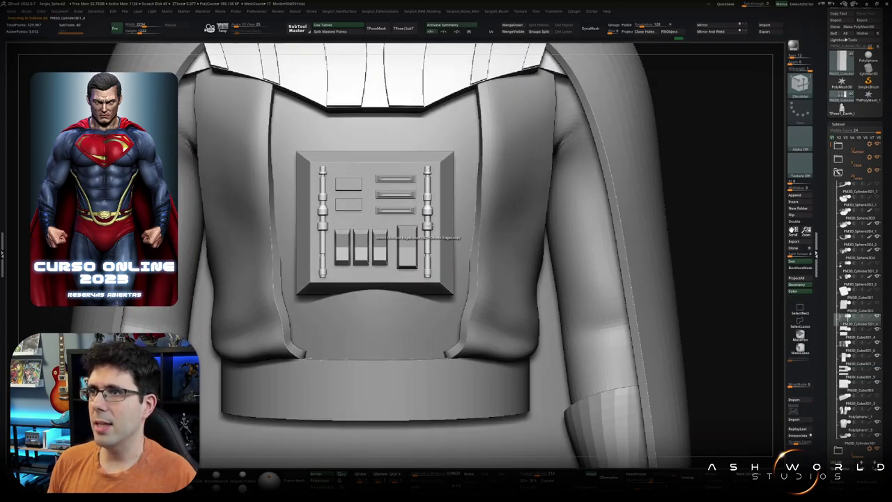
key(w)
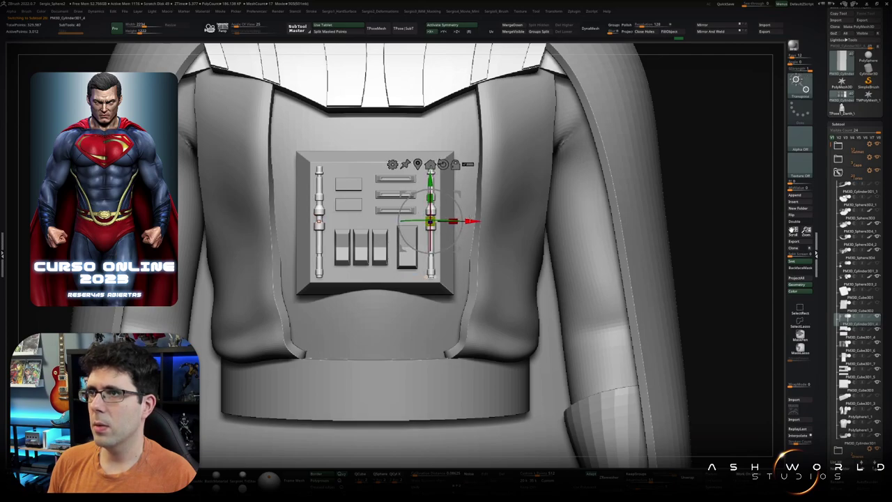
mouse_move(472, 222)
mouse_down()
mouse_move(416, 272)
mouse_move(405, 221)
mouse_up()
key(q)
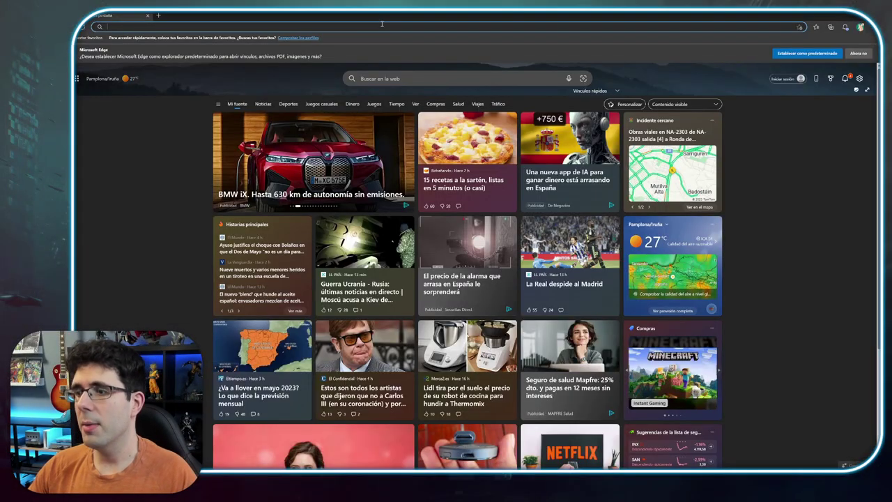
Step: Search Bing for 'darth vader star wars 3' and show the image results
text(da)
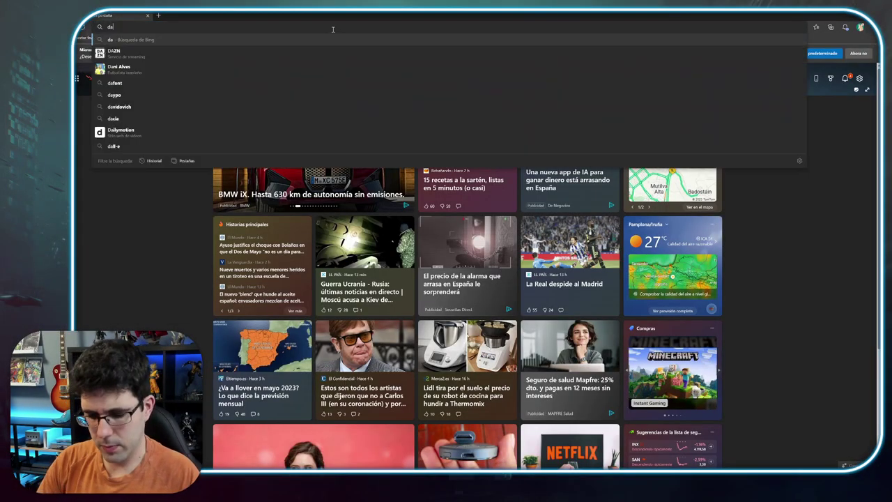
text(rth vader)
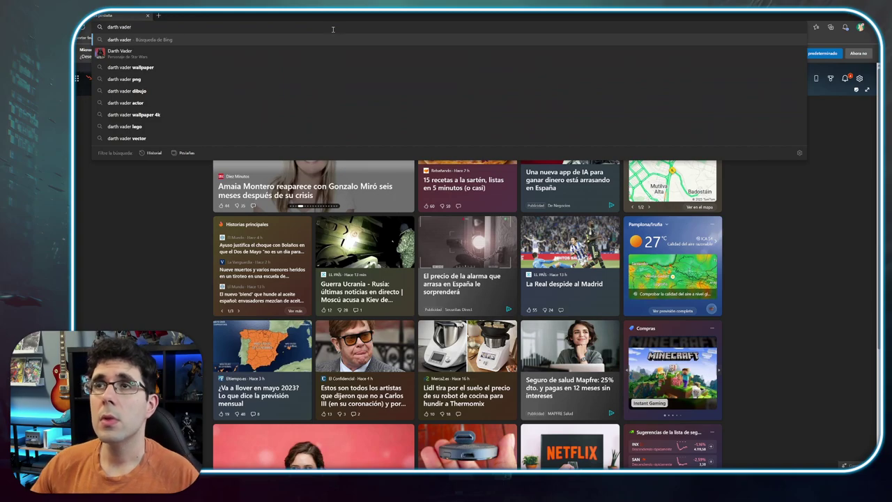
key(Return)
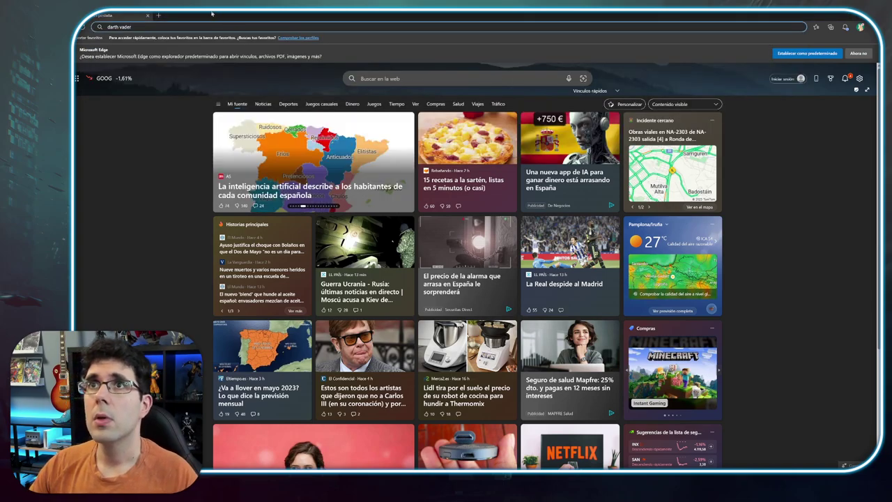
click(207, 27)
text(star w)
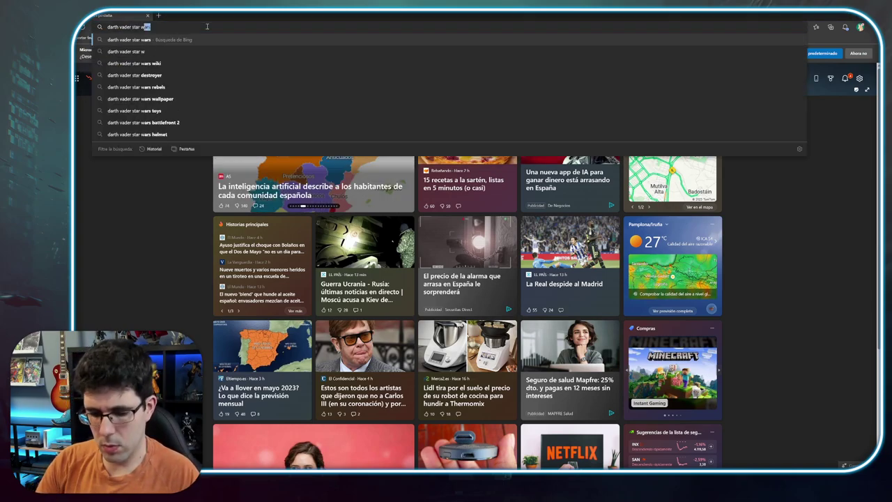
text(ars 3)
key(Return)
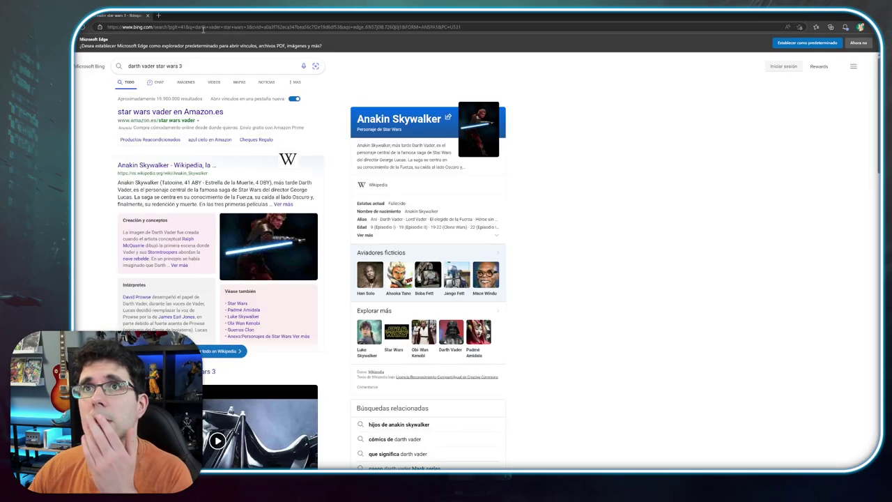
click(185, 82)
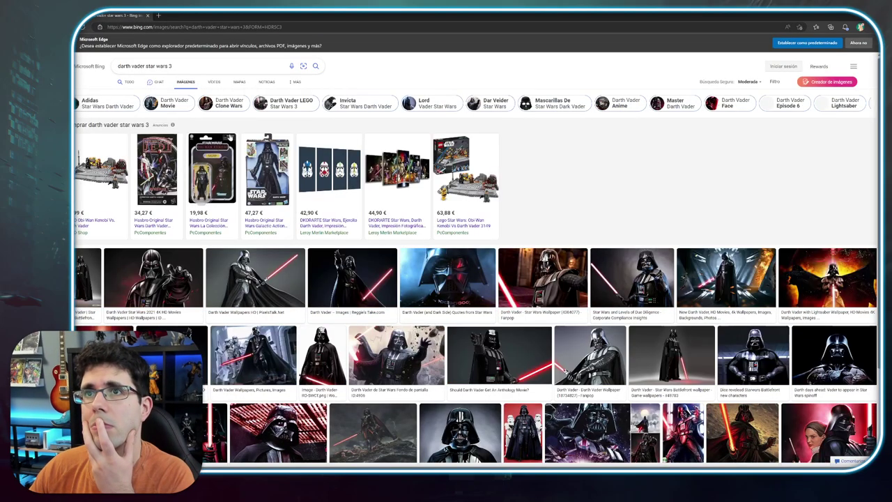
Step: View the Battlefront Darth Vader image large and dismiss the default-browser notice
click(86, 283)
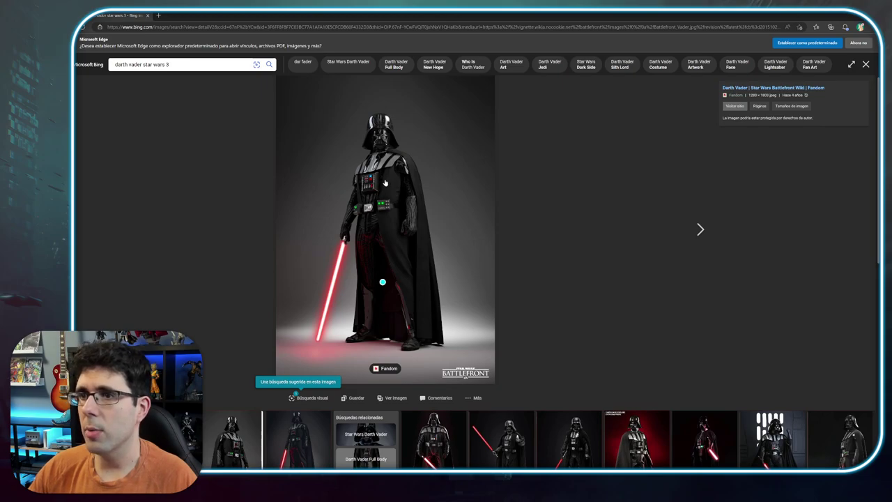
scroll(385, 183, down, 3)
scroll(384, 185, up, 3)
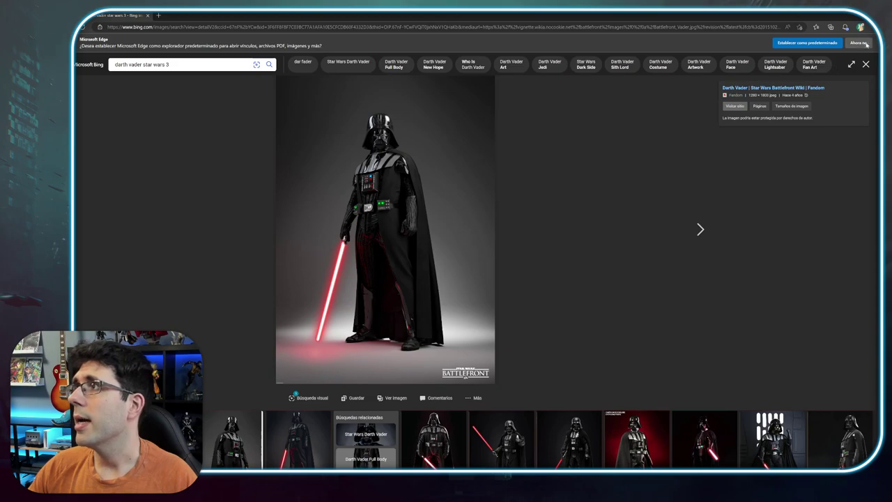
click(859, 43)
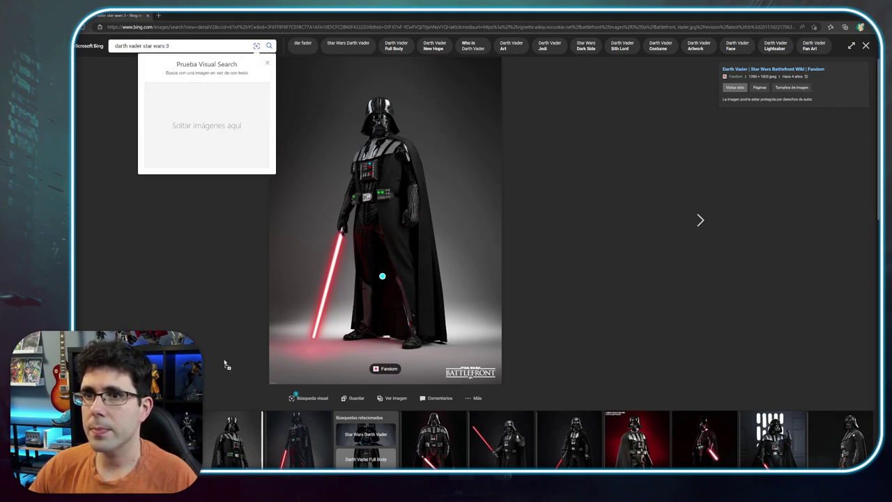
mouse_move(382, 276)
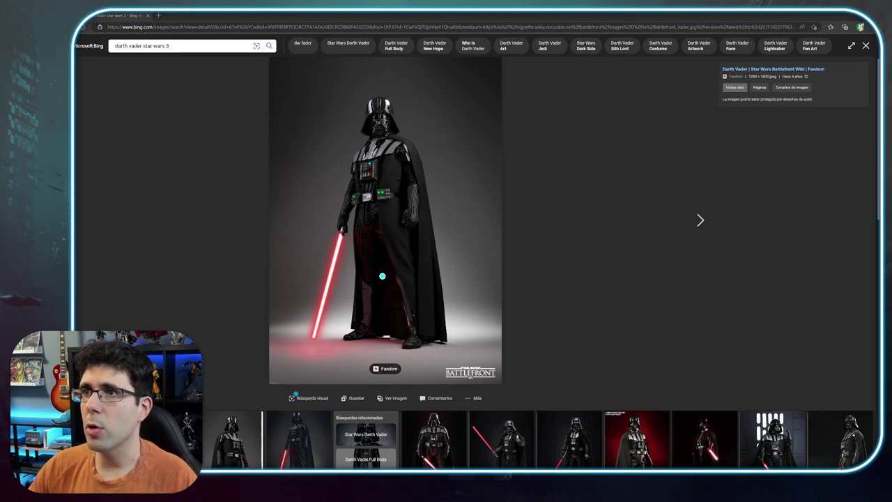
scroll(474, 265, down, 5)
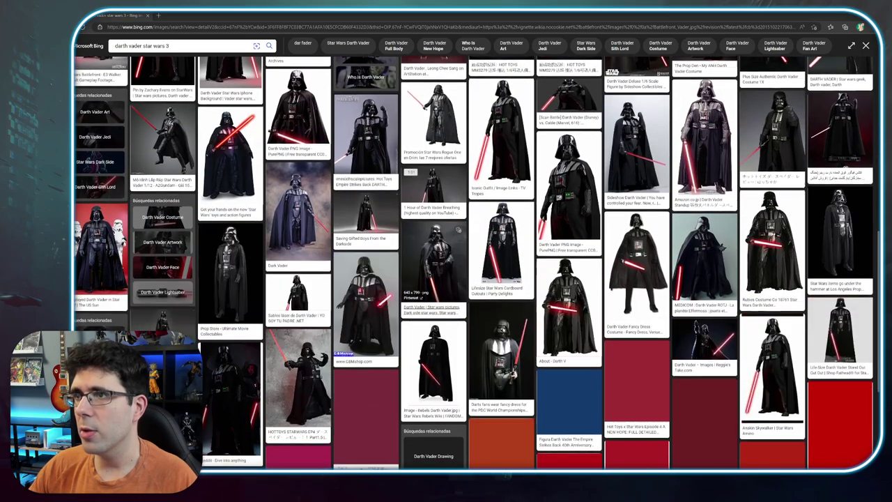
scroll(162, 153, up, 5)
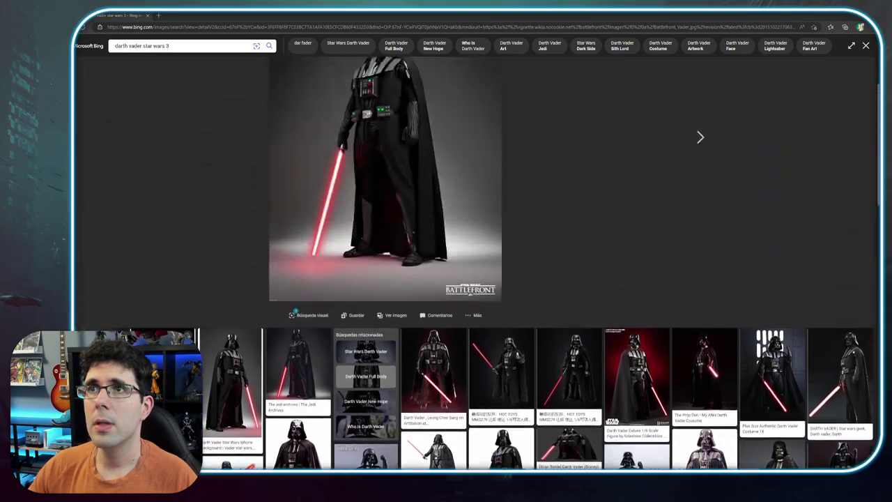
scroll(230, 154, down, 5)
Step: View more full-body Vader images, including the Enforcer Droid, then return to the results grid
click(221, 138)
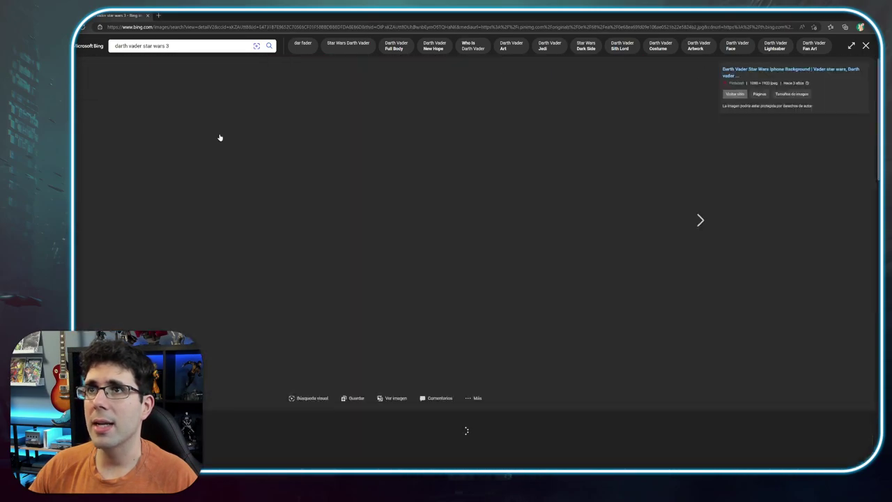
drag(225, 351, 174, 391)
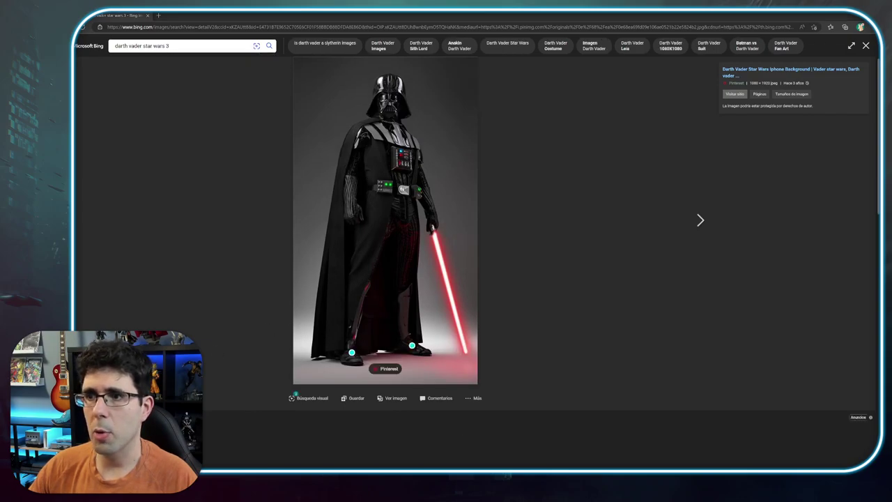
scroll(474, 263, down, 5)
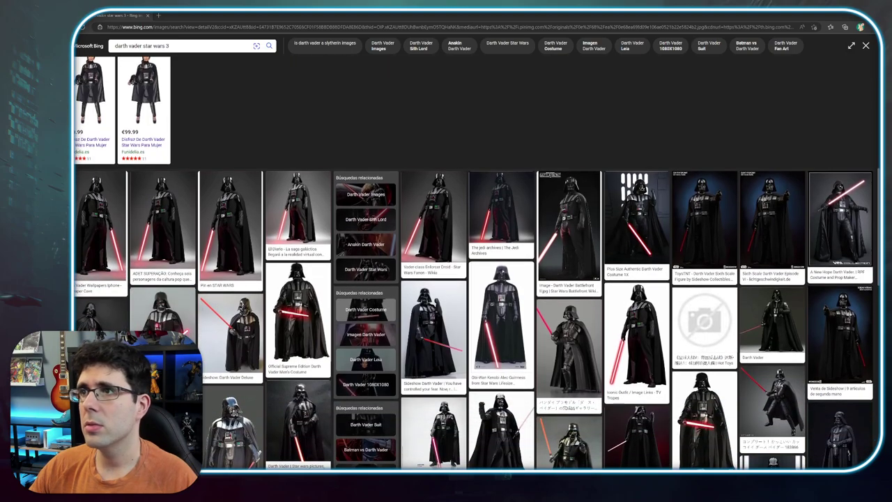
click(434, 216)
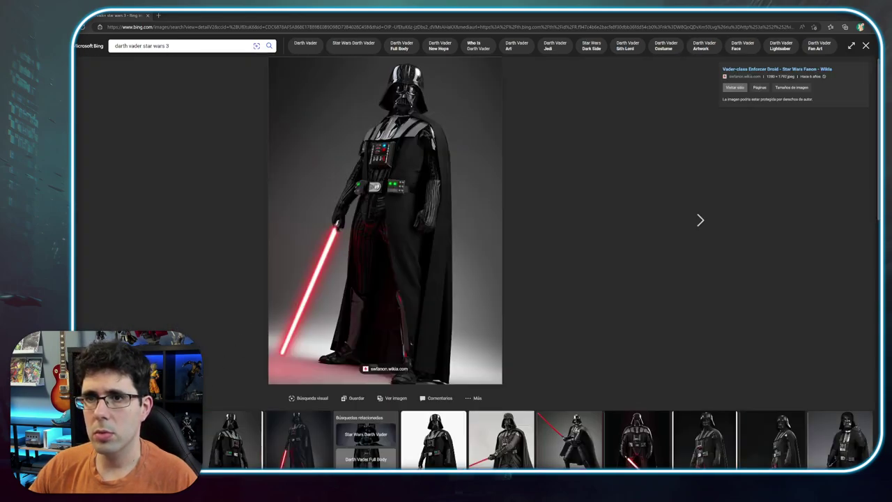
key(alt+Left)
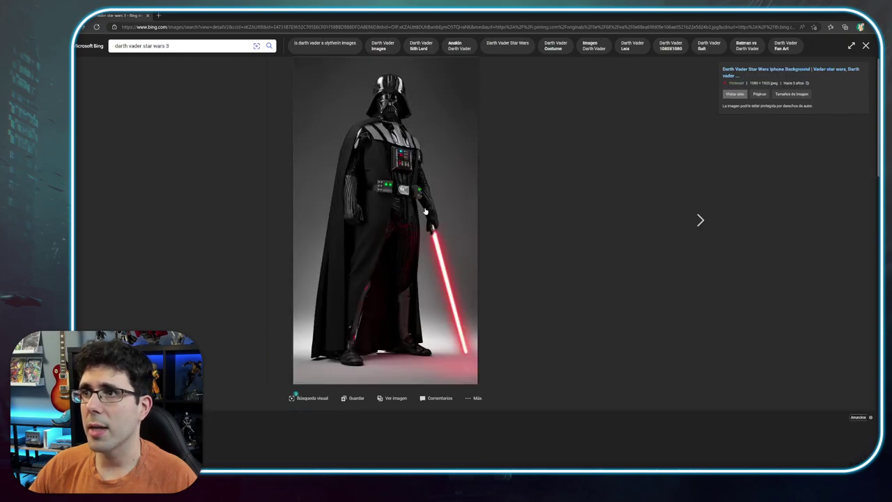
click(578, 215)
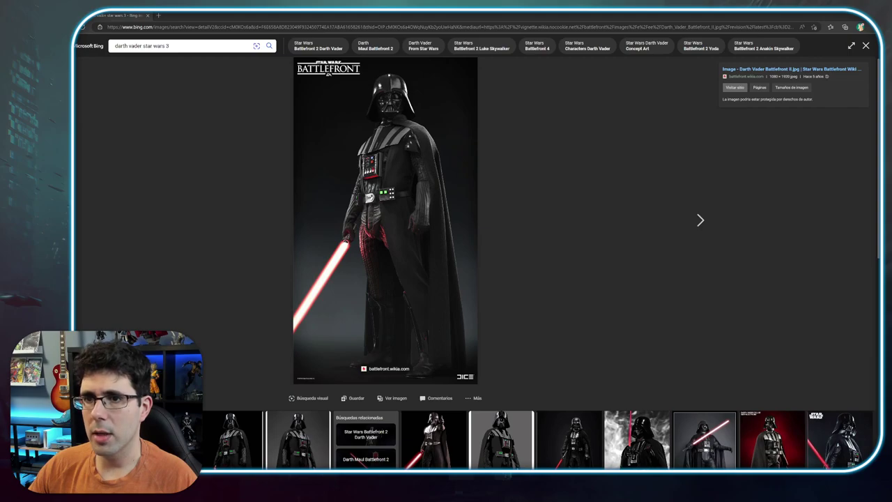
key(Escape)
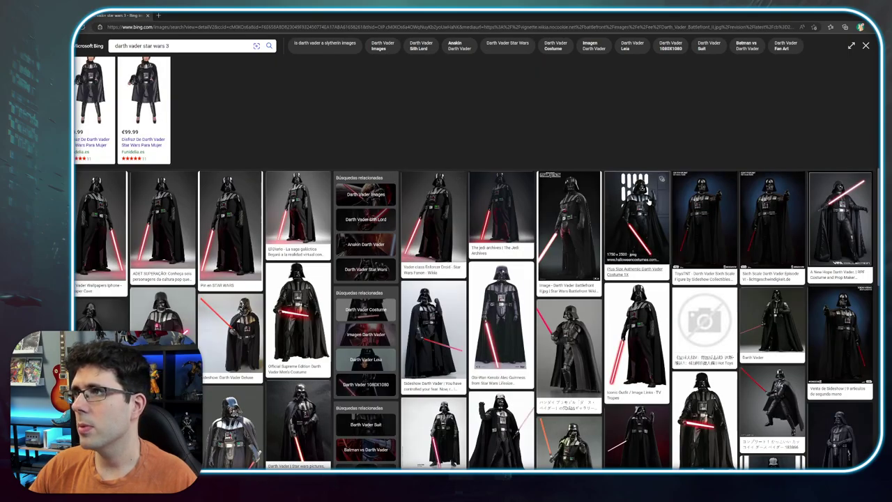
Step: View the Darth Vader costume and side-view lightsaber images large
click(638, 209)
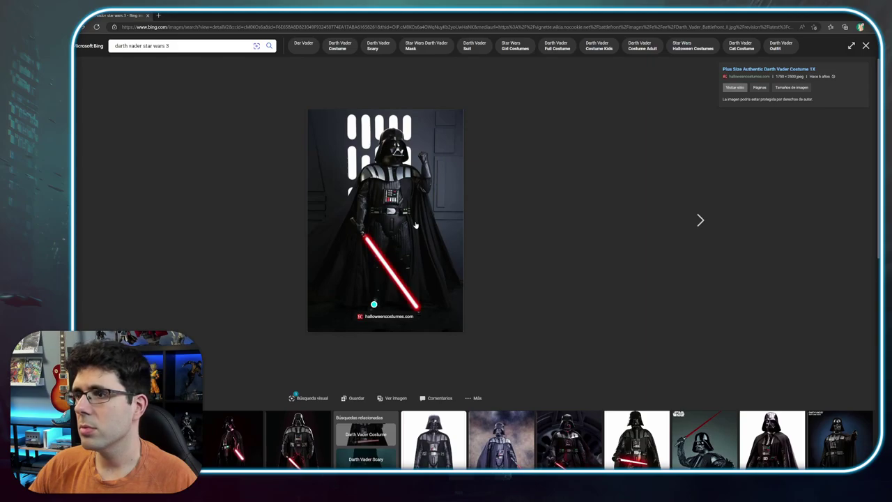
scroll(416, 225, down, 5)
scroll(417, 226, down, 3)
scroll(416, 226, up, 2)
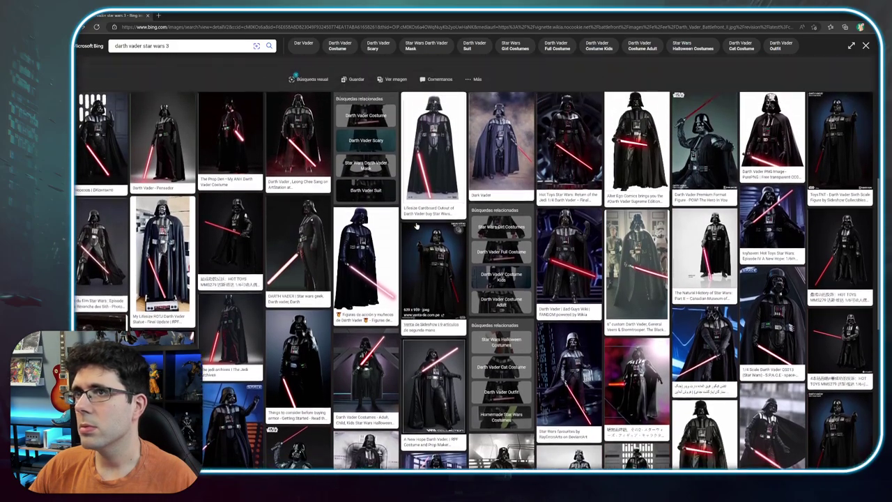
click(309, 249)
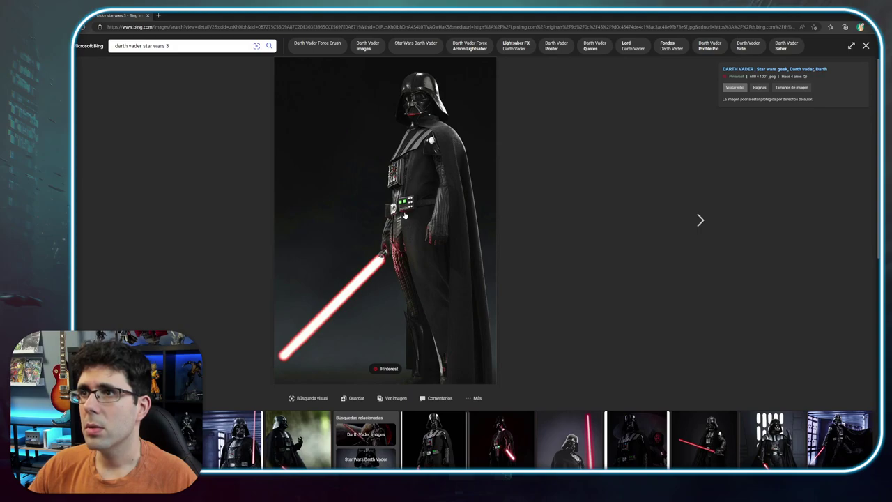
drag(404, 216, 262, 342)
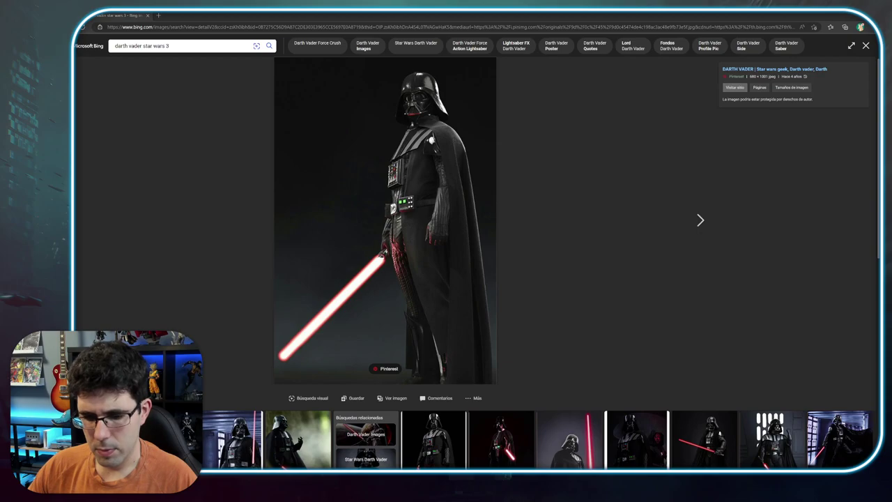
Step: View another Vader image, then the Return of the Jedi Vader figure image
scroll(474, 262, down, 5)
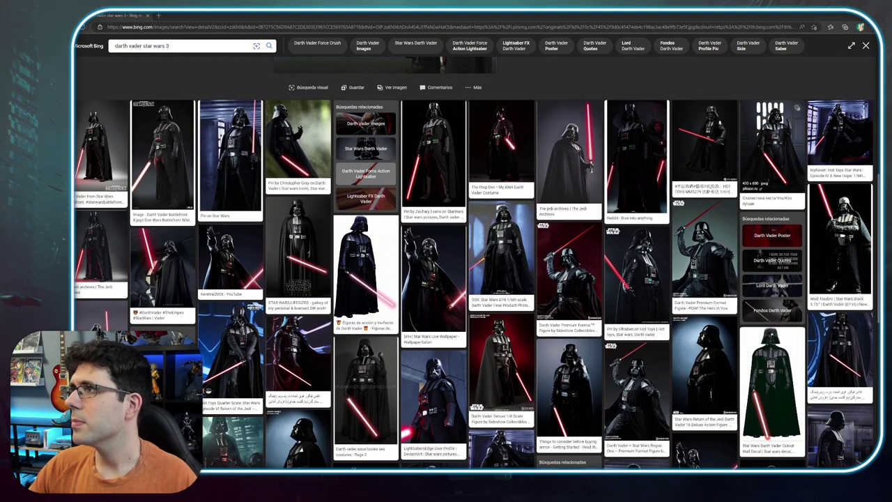
click(773, 135)
scroll(683, 149, down, 5)
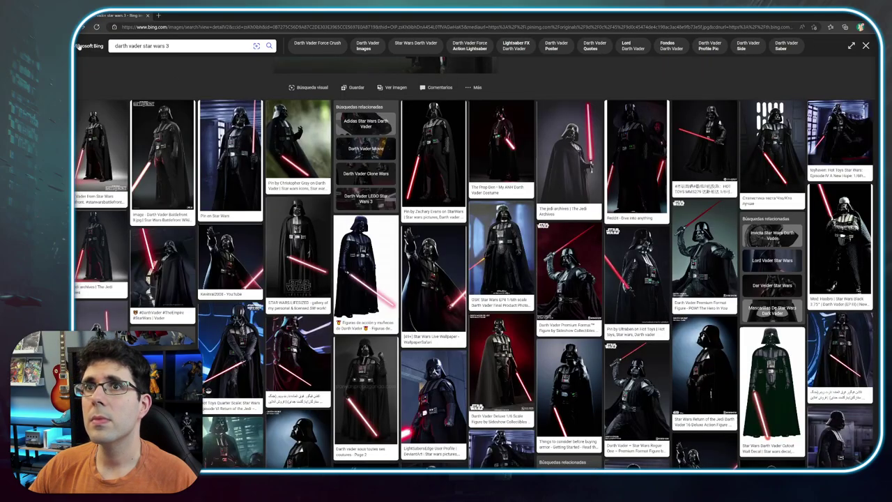
scroll(682, 148, down, 2)
scroll(134, 139, down, 2)
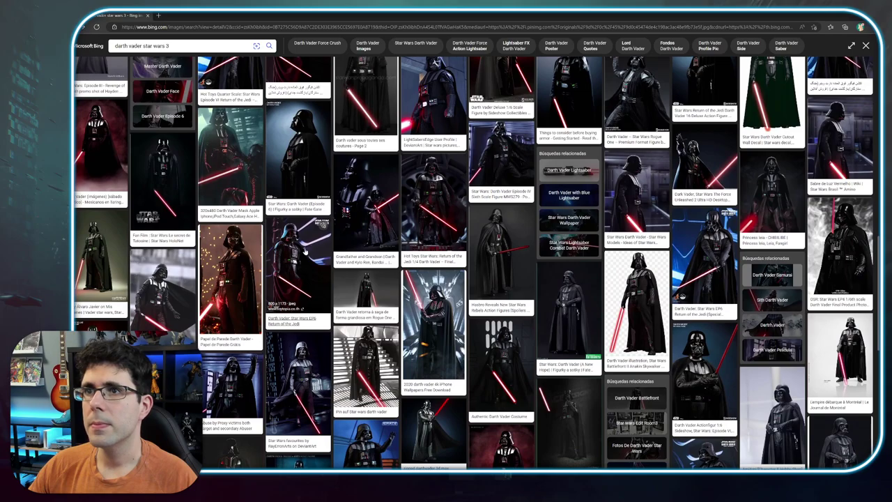
click(297, 279)
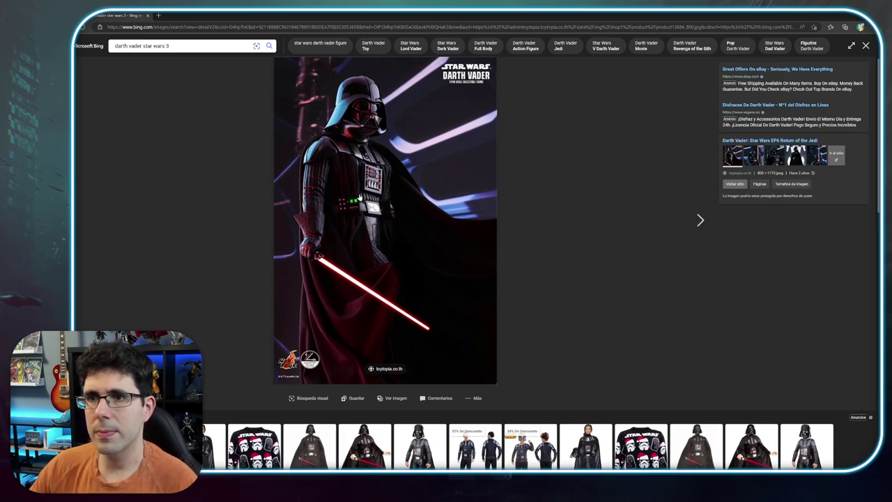
Step: View the toytopia and Hot Toys Darth Vader figure images in detail, stepping to the next
scroll(360, 197, down, 5)
scroll(418, 202, down, 2)
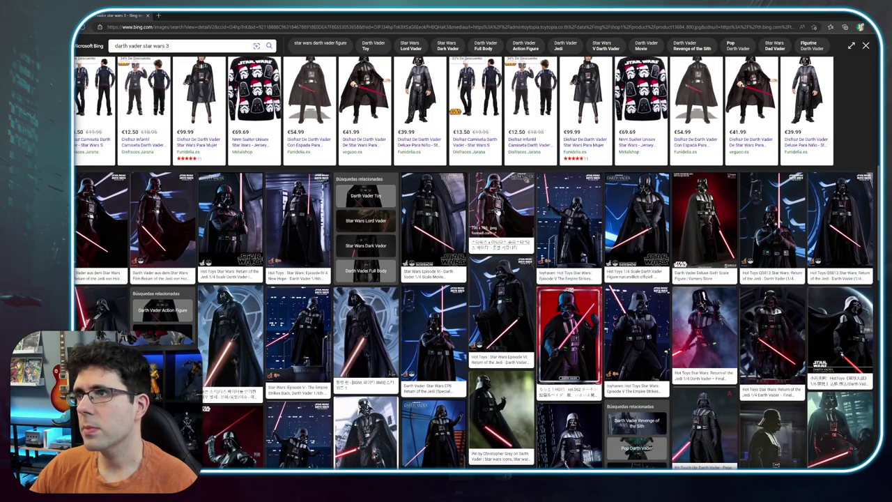
click(406, 234)
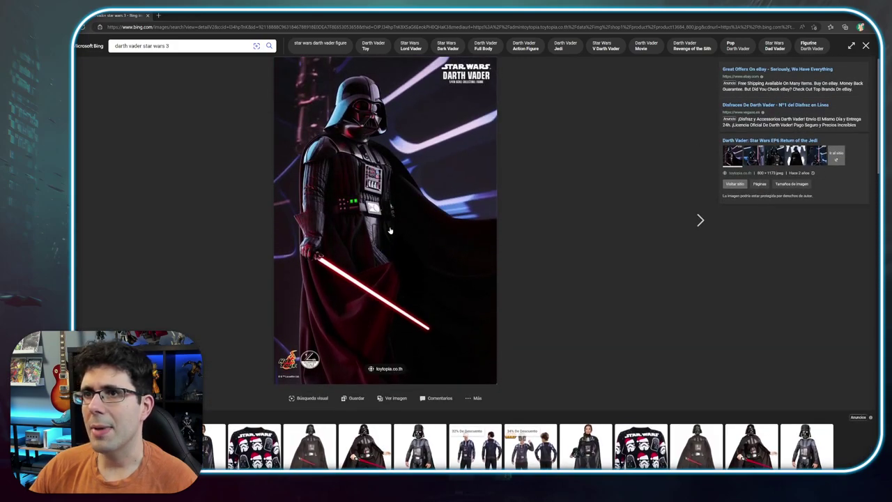
drag(358, 230, 291, 327)
drag(241, 377, 242, 377)
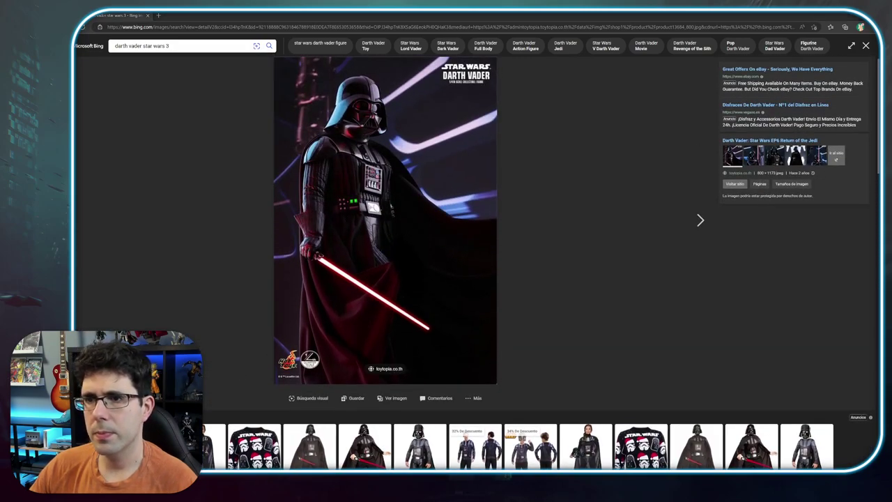
scroll(474, 262, down, 5)
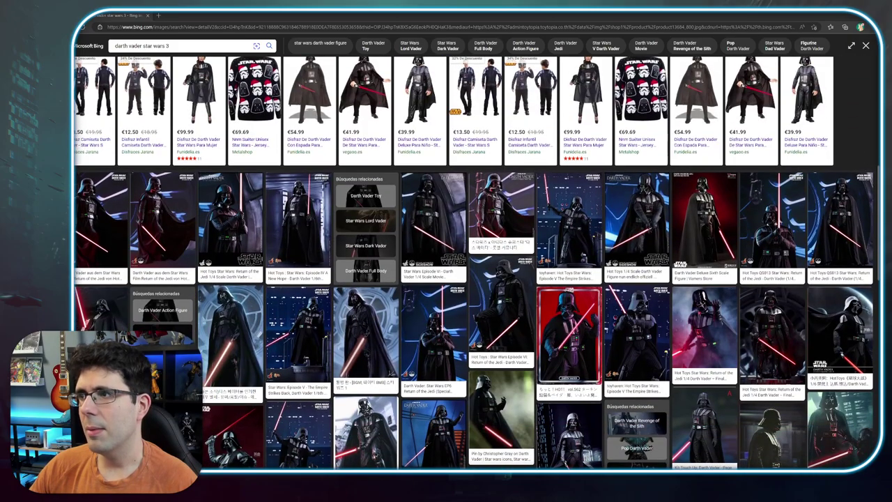
scroll(474, 263, down, 2)
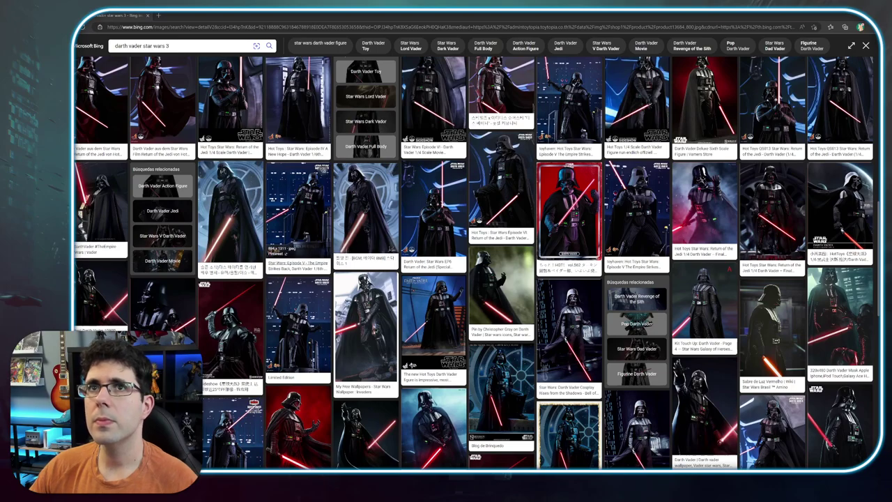
click(144, 76)
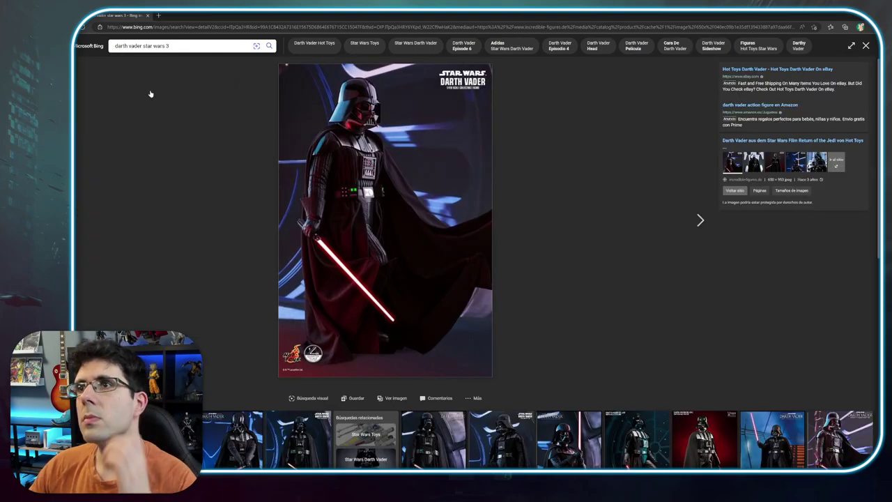
key(Right)
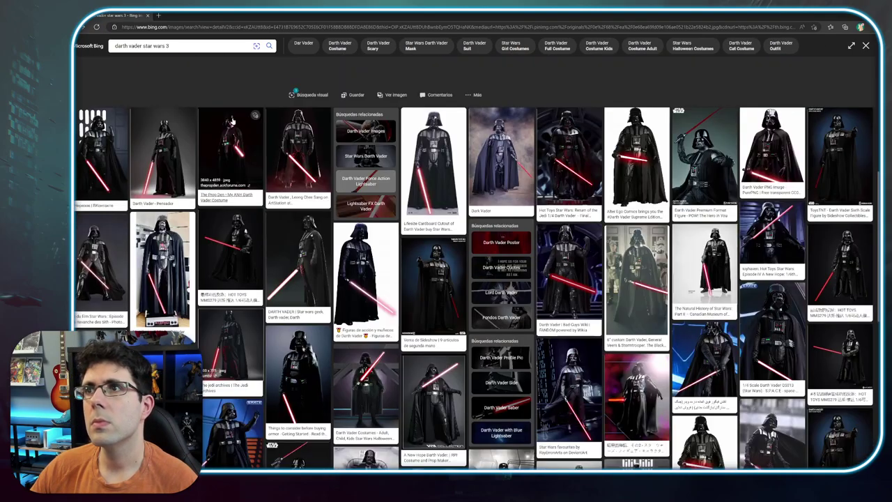
Step: View the Enchanted Manor, Rogue One and red-lightsaber Vader reference images in detail
scroll(478, 279, down, 3)
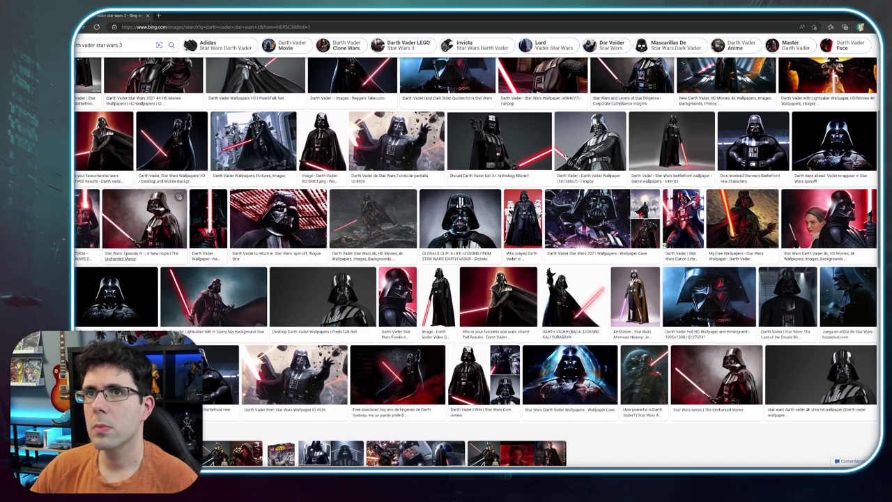
click(167, 233)
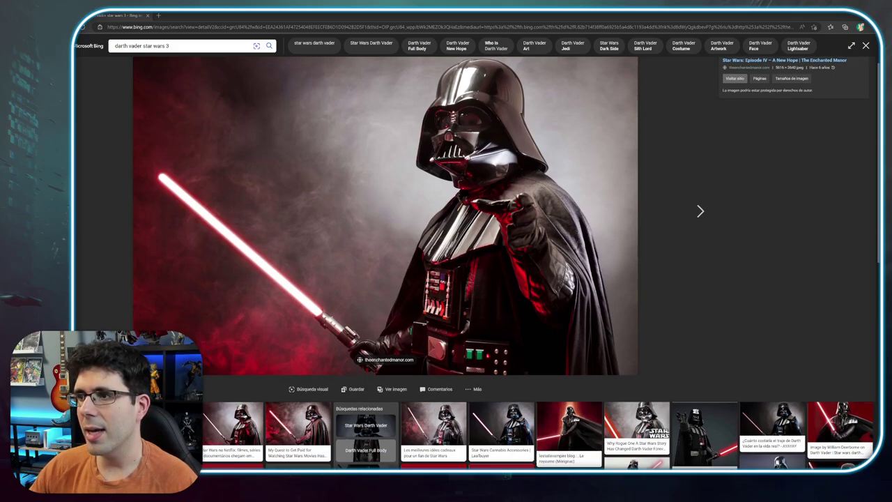
scroll(474, 265, down, 3)
scroll(474, 265, down, 2)
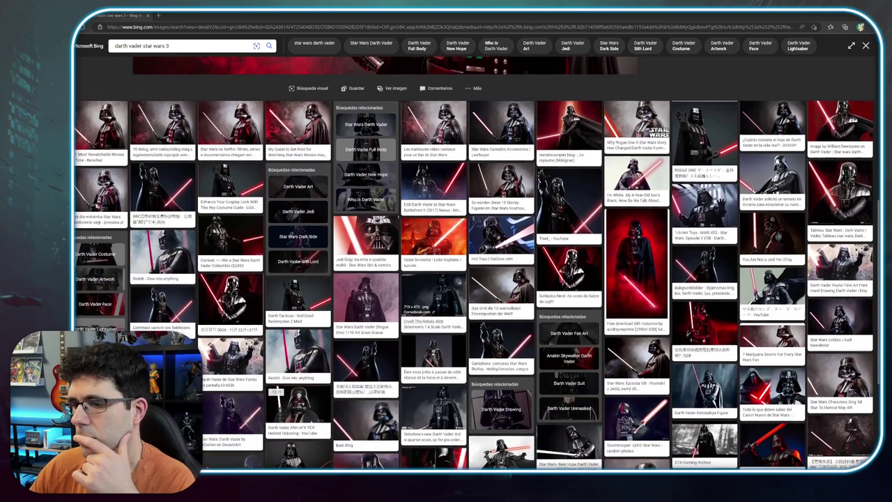
scroll(474, 265, up, 1)
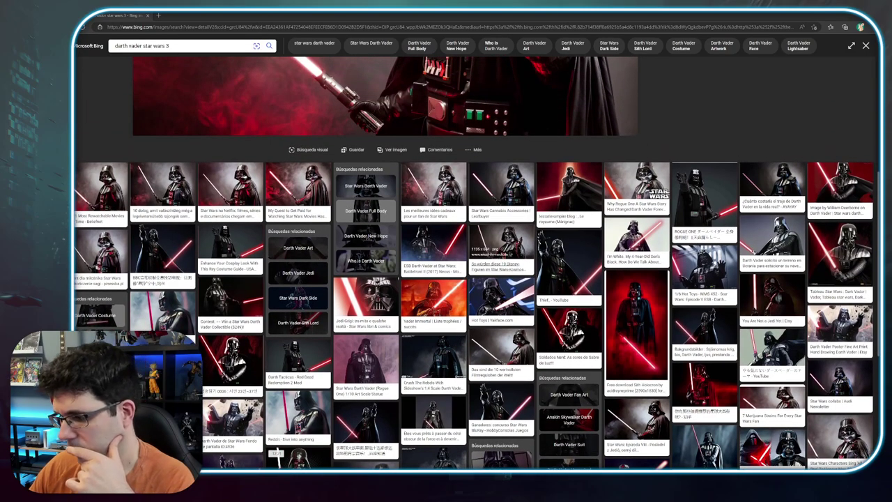
scroll(502, 251, down, 1)
scroll(453, 248, down, 1)
scroll(405, 244, down, 1)
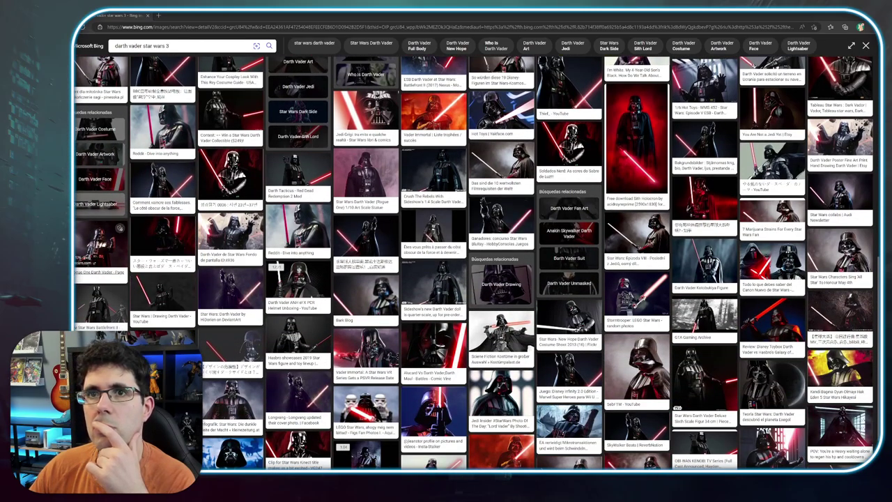
click(106, 252)
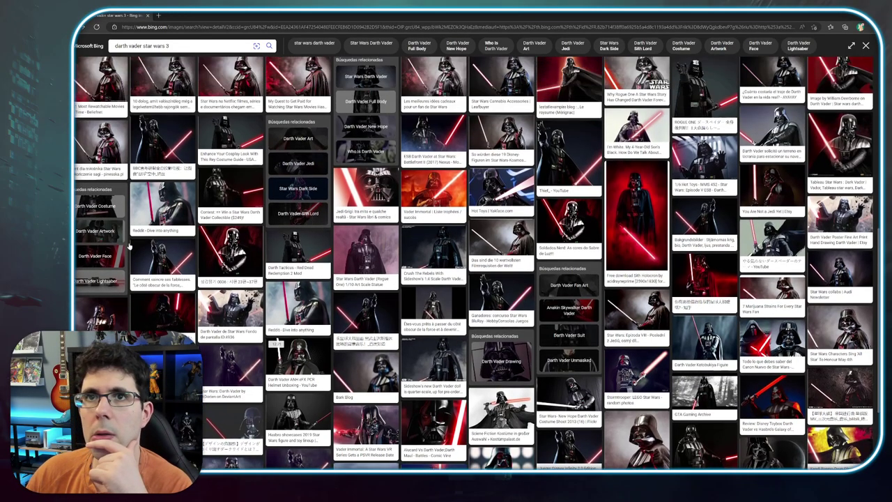
click(177, 240)
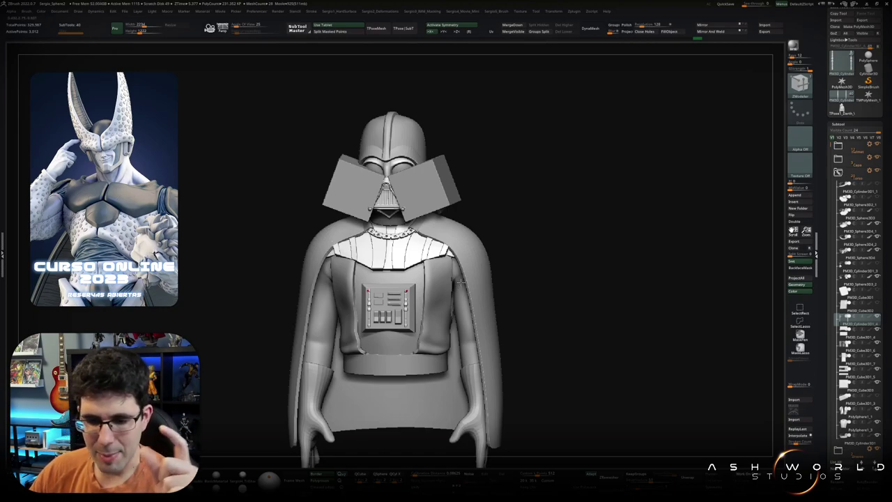
Step: Turn the Vader model front-on to show the chest control box up close
drag(527, 211, 518, 214)
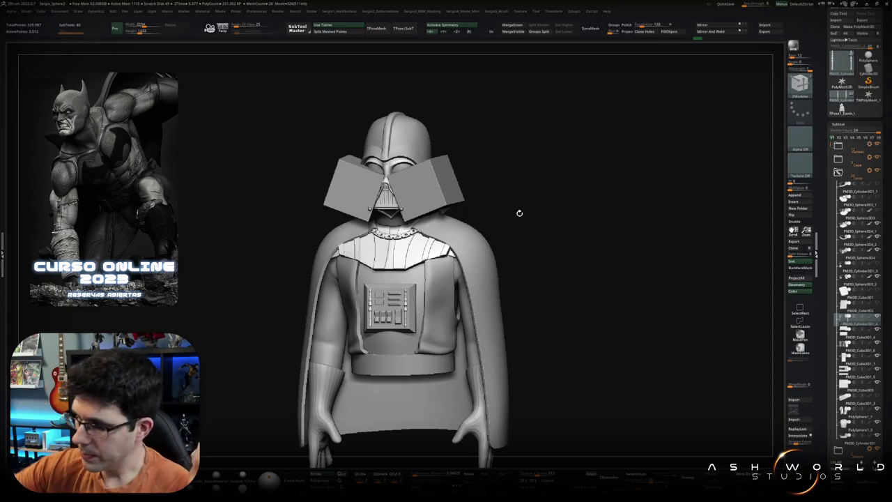
mouse_move(519, 213)
mouse_down()
mouse_move(486, 249)
mouse_move(267, 391)
mouse_up()
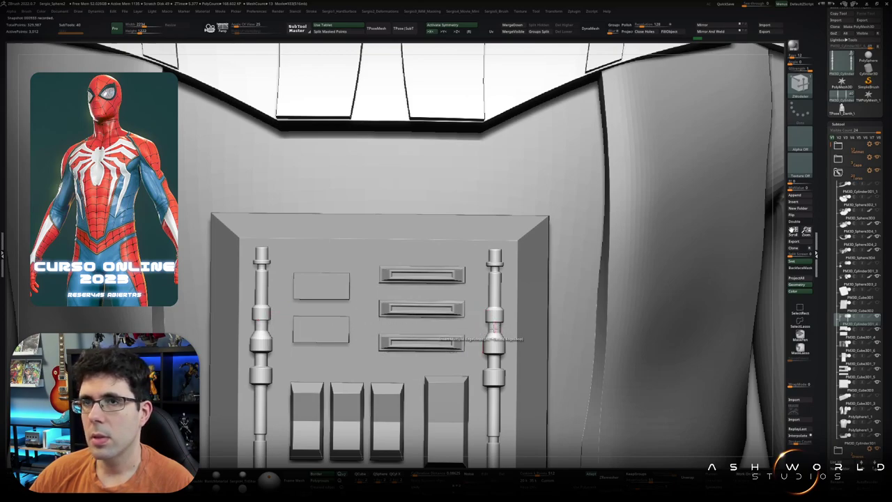
Step: Solo the rod cylinders, frame them and show the polygroup wireframe
alt+right_drag(493, 328, 493, 296)
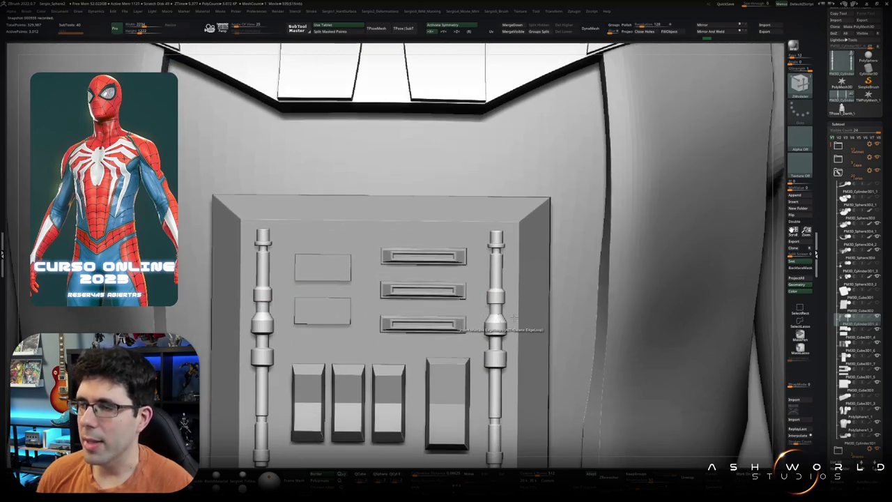
ctrl+shift+click(494, 288)
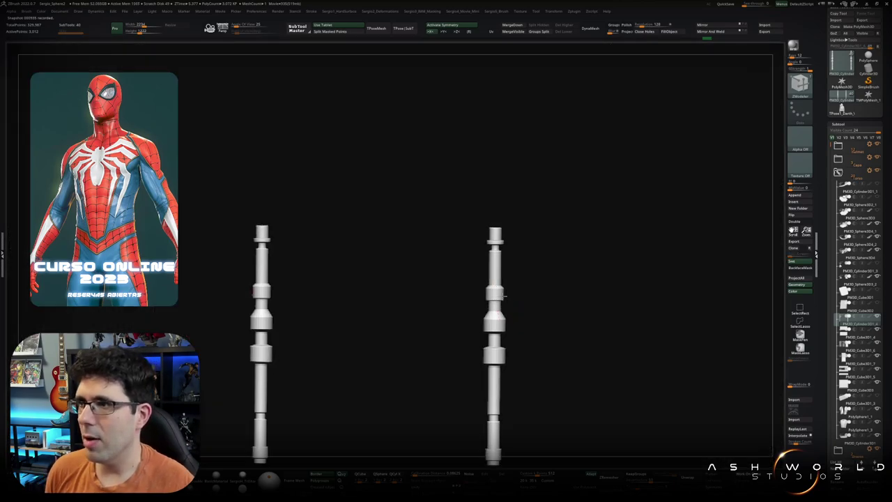
key(f)
key(shift+f)
scroll(427, 281, up, 2)
scroll(427, 281, up, 2)
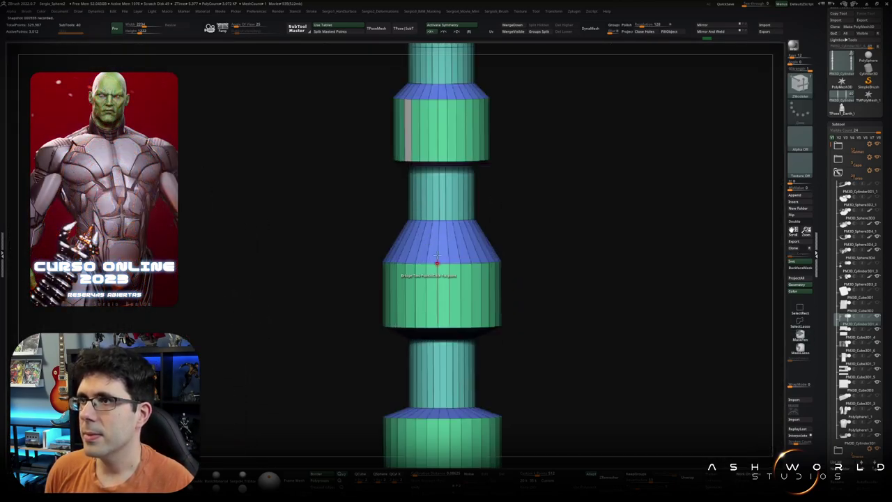
scroll(446, 293, up, 2)
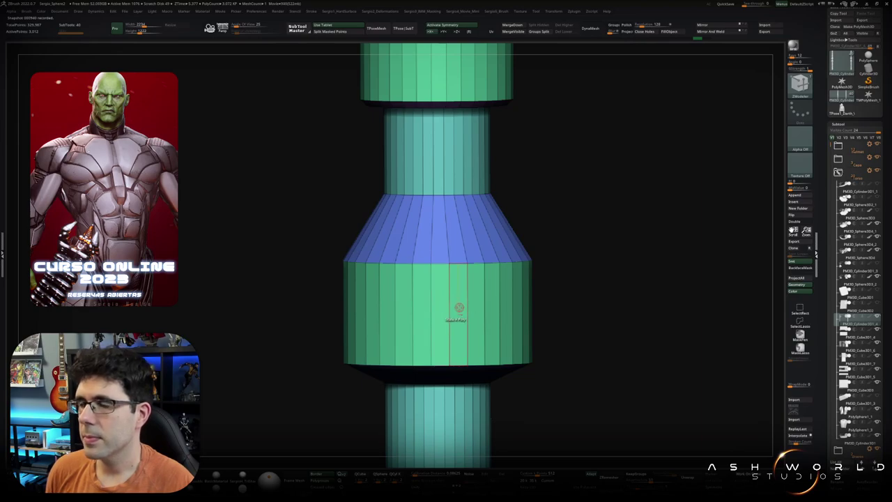
Step: Inset the middle rod band with ZModeler Inset Polygroup Island, leaving edge rings
key(space)
click(450, 280)
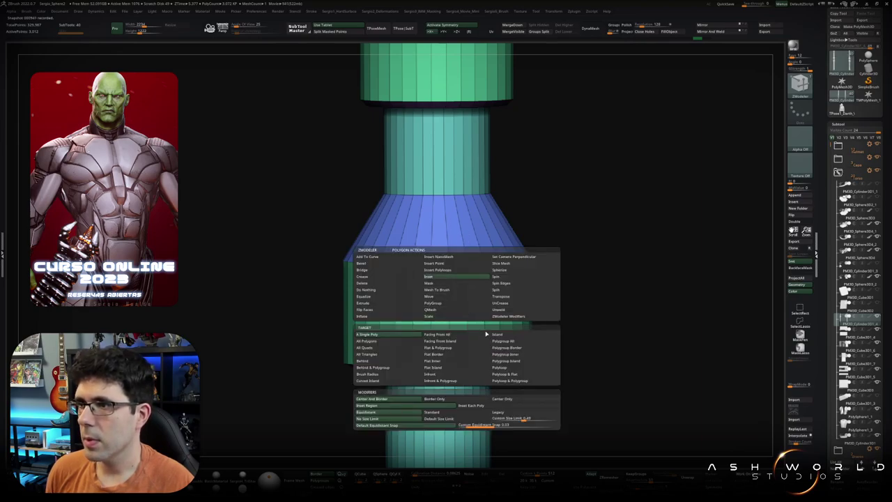
click(503, 363)
scroll(453, 334, up, 2)
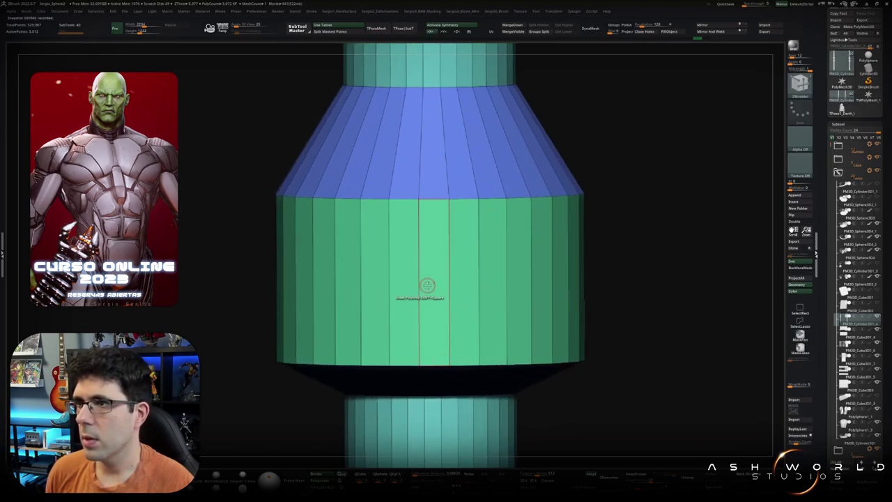
drag(425, 285, 428, 287)
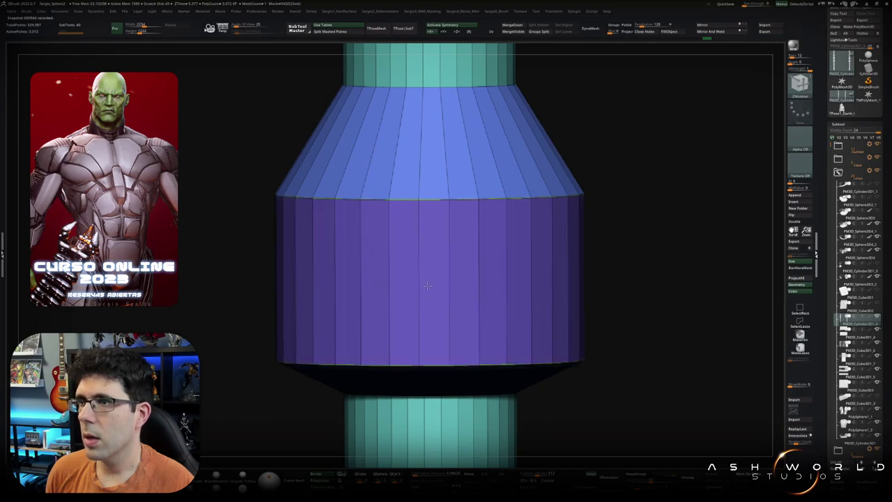
Step: Inset every face of the middle band with Inset Each Poly
key(space)
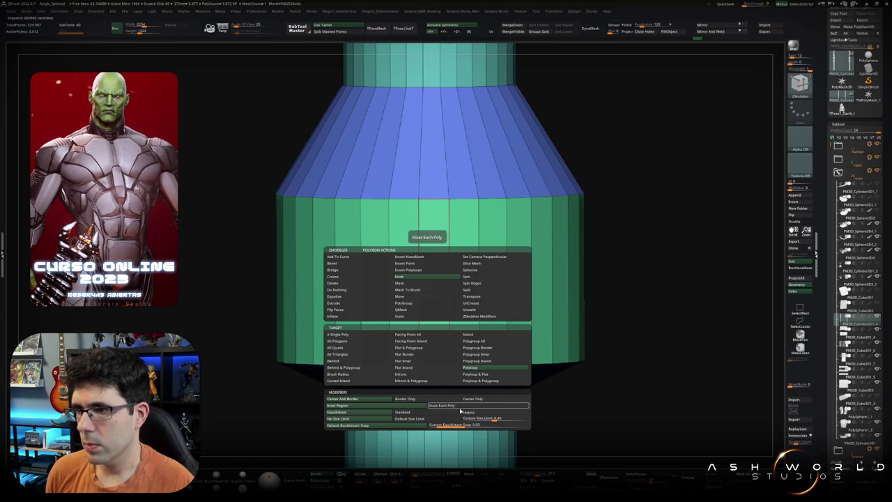
click(451, 409)
drag(428, 283, 361, 333)
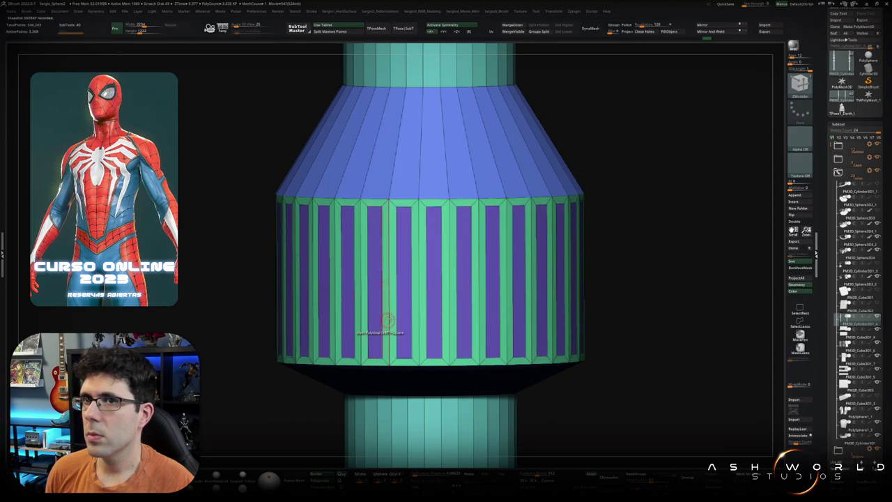
key(f)
key(f)
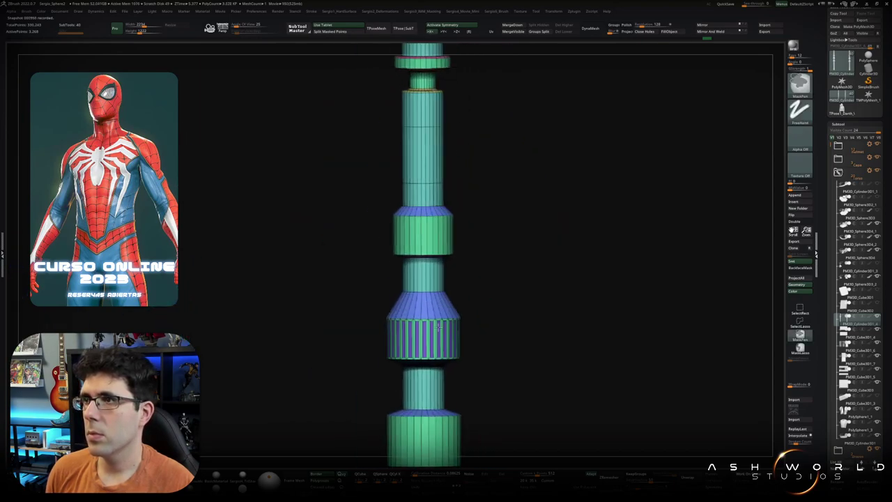
key(b)
key(z)
key(m)
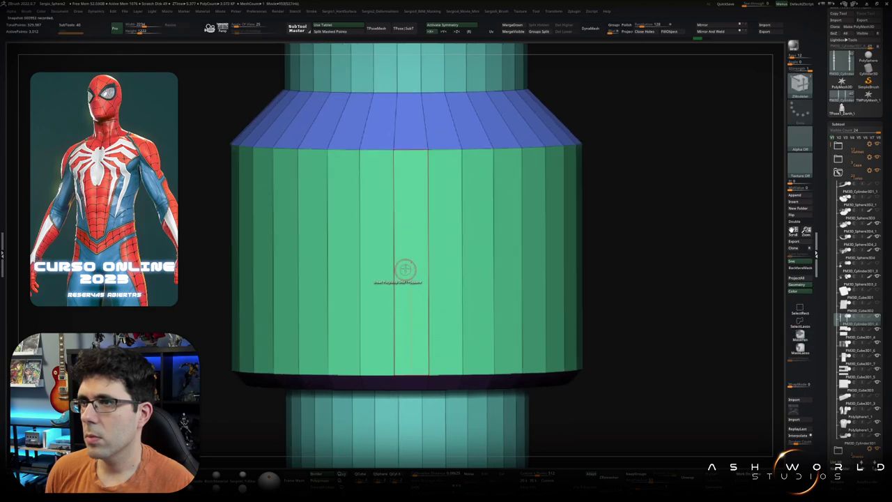
drag(404, 262, 376, 323)
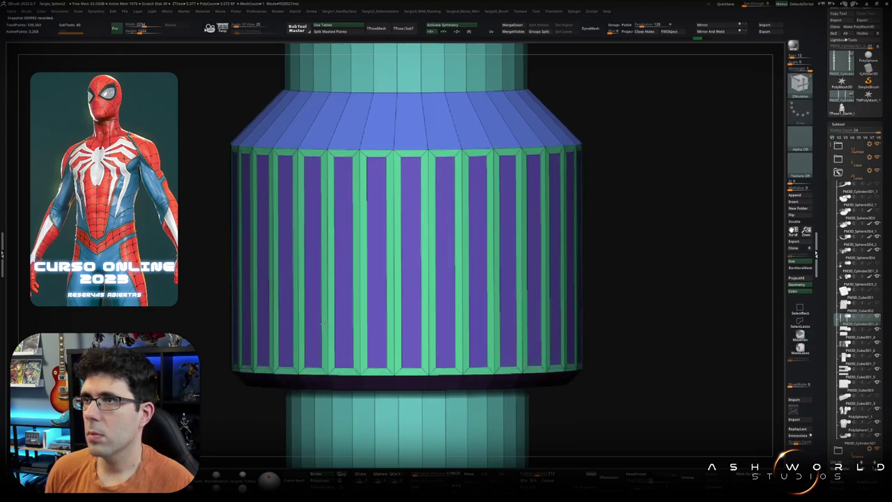
key(ctrl+z)
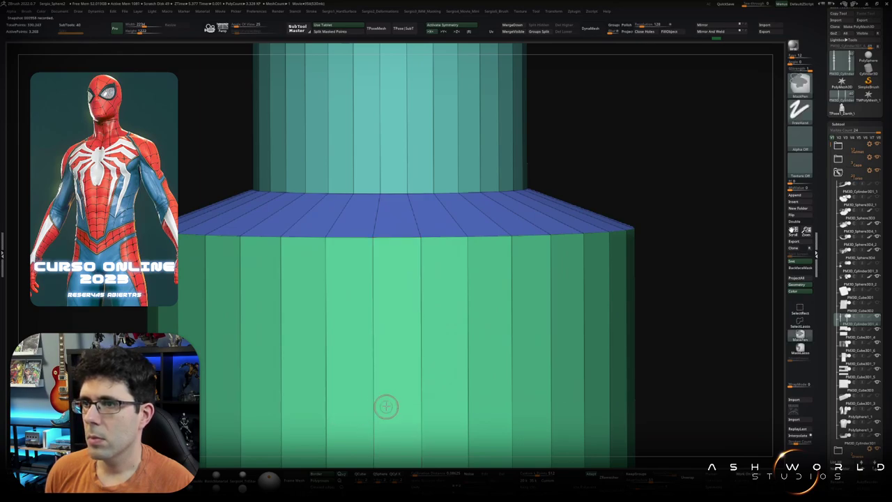
drag(385, 403, 398, 388)
Step: Sink the inner inset faces with QMesh Polygroup Inner to form knurled grooves
key(space)
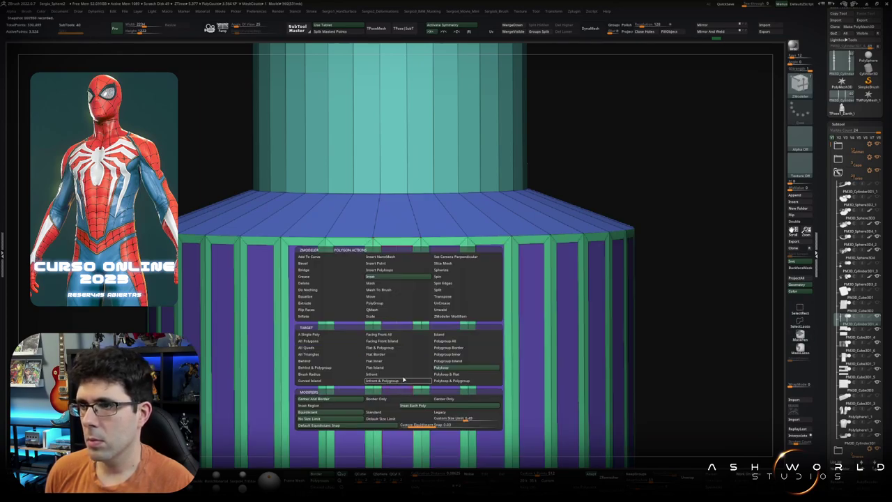
click(377, 310)
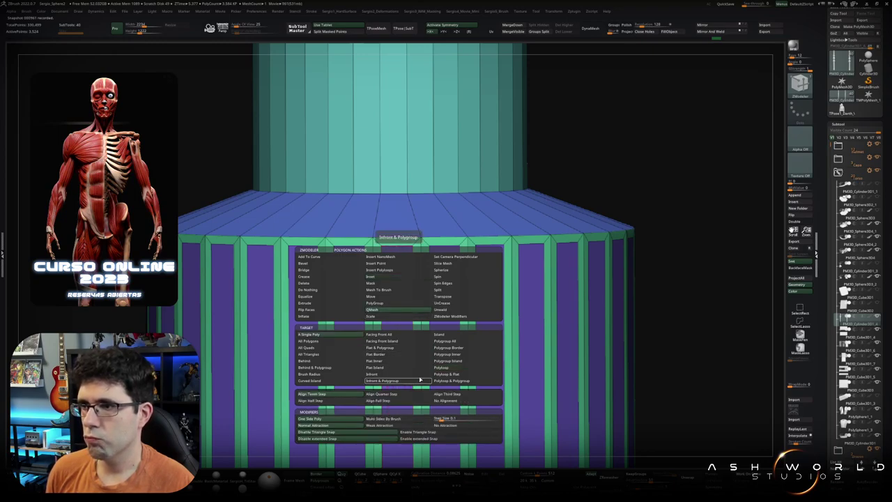
click(446, 354)
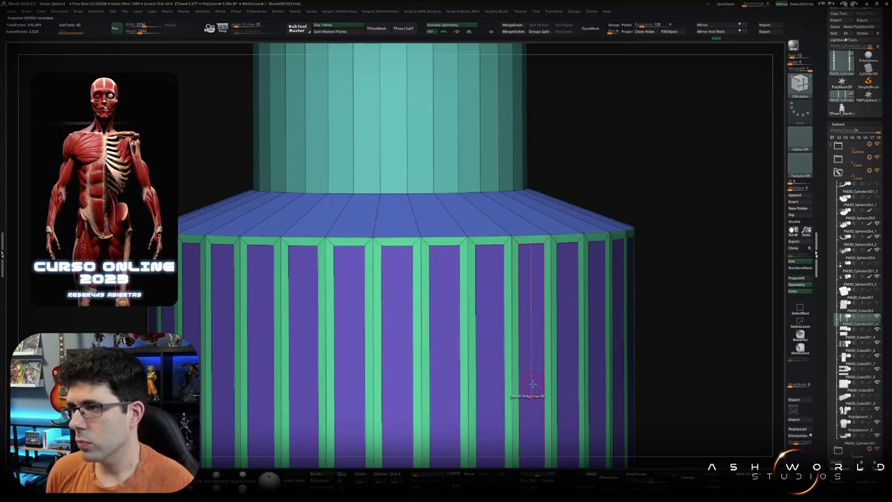
drag(533, 384, 519, 380)
mouse_move(520, 380)
ctrl+right_down()
mouse_move(516, 335)
mouse_move(474, 209)
mouse_move(554, 253)
mouse_move(512, 324)
mouse_move(477, 260)
ctrl+right_up()
key(shift+f)
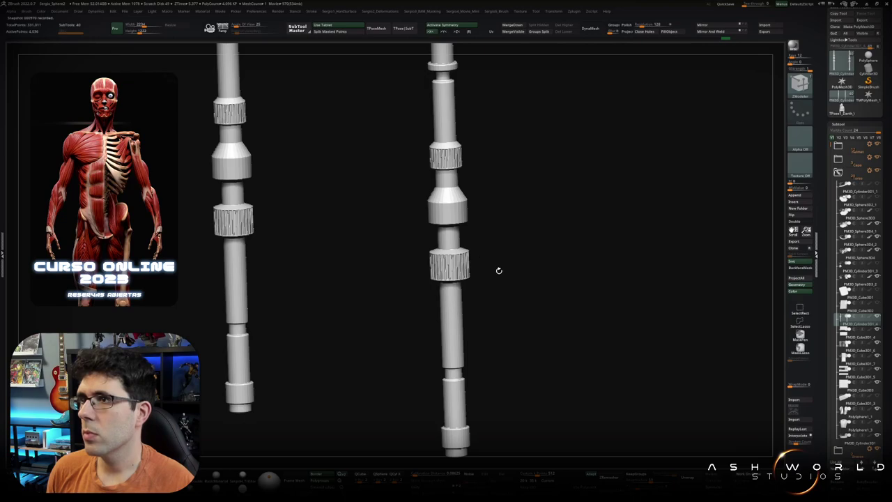
Step: Zoom in on a column's knurled ring and preview it with smooth subdivision
key(ctrl)
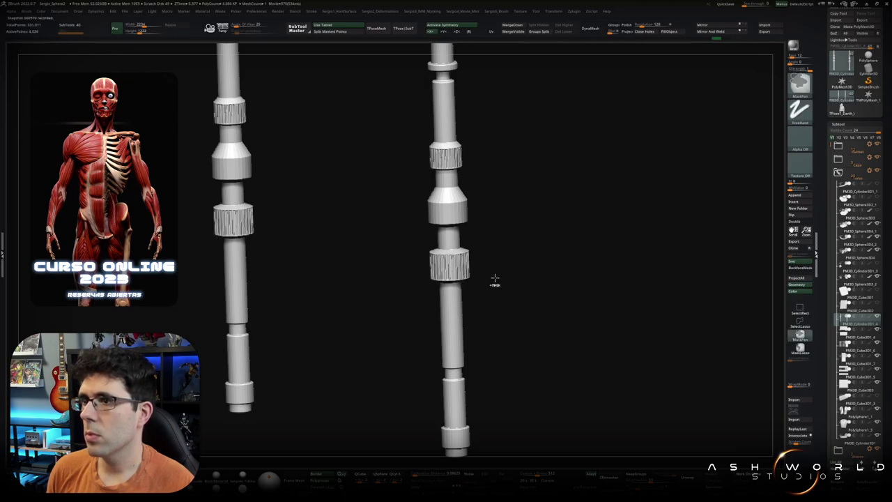
drag(495, 281, 495, 268)
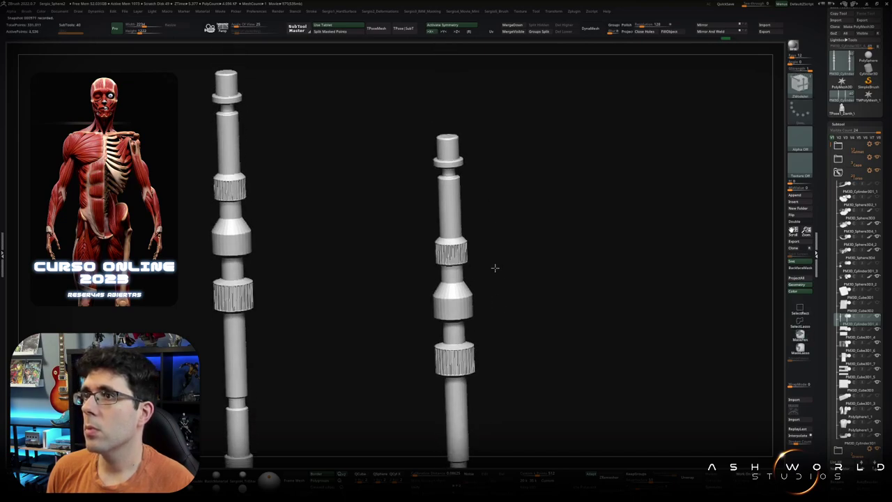
mouse_move(495, 267)
ctrl+right_down()
mouse_move(481, 286)
mouse_move(501, 282)
mouse_move(508, 237)
mouse_move(506, 275)
ctrl+right_up()
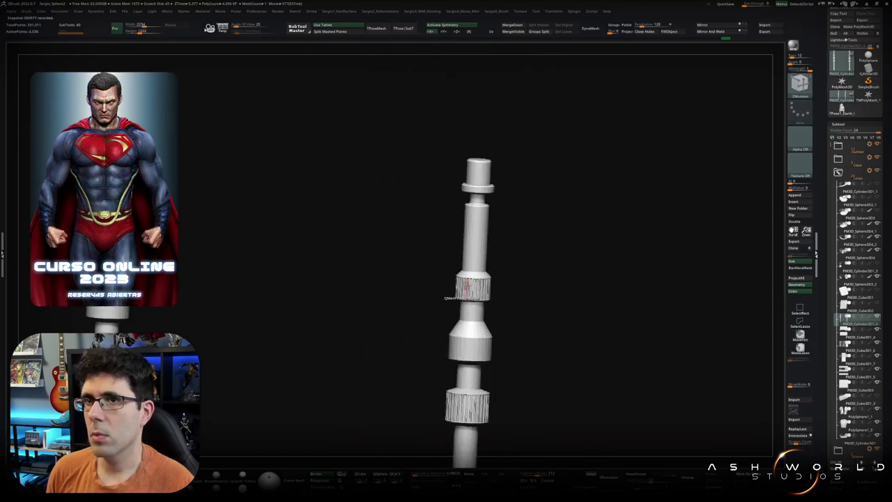
ctrl+right_drag(447, 298, 456, 279)
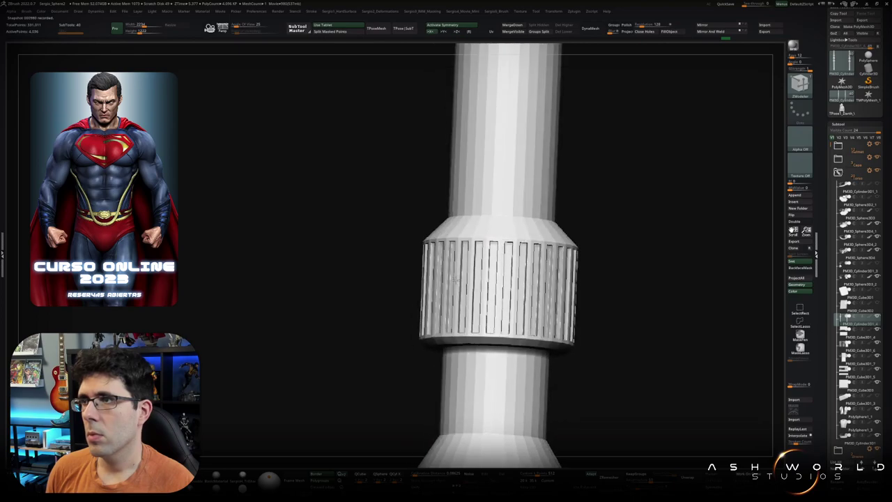
key(d)
mouse_move(461, 267)
right_down()
mouse_move(473, 279)
mouse_move(504, 281)
mouse_move(481, 325)
mouse_move(658, 269)
mouse_move(626, 280)
right_up()
key(shift+d)
Step: Show polygroup colours, line the column up front-on and mask a band across the ring
key(shift+f)
key(b)
key(z)
key(m)
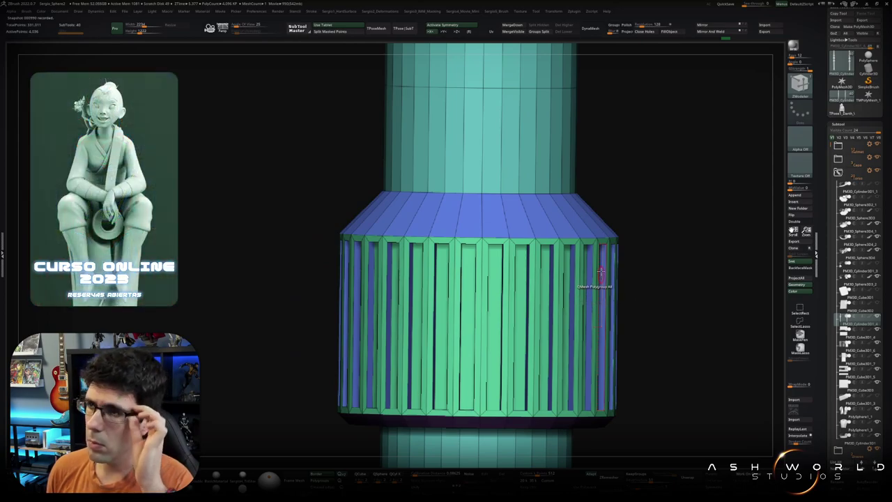
right_drag(592, 303, 482, 299)
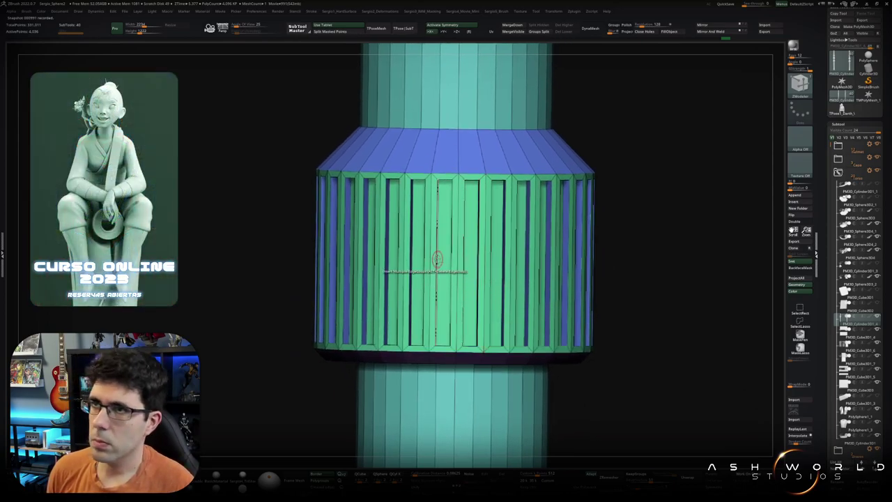
right_drag(430, 259, 485, 301)
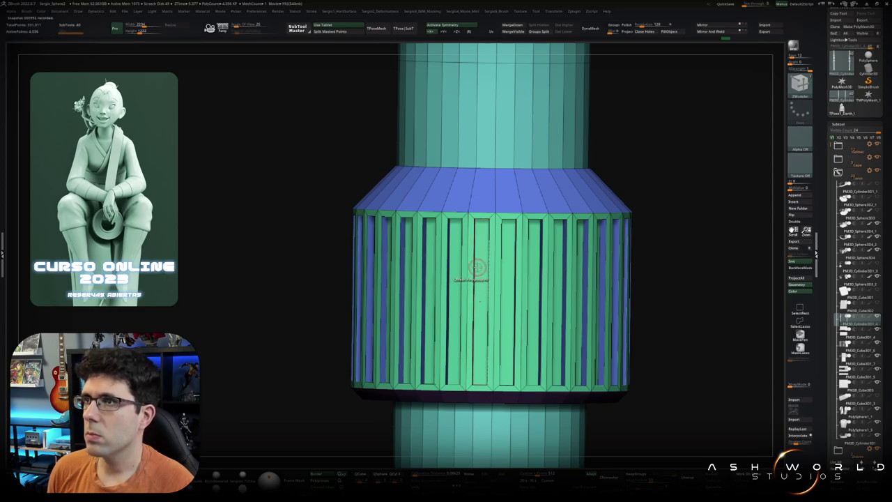
mouse_move(477, 267)
right_down()
mouse_move(481, 299)
mouse_move(480, 253)
right_up()
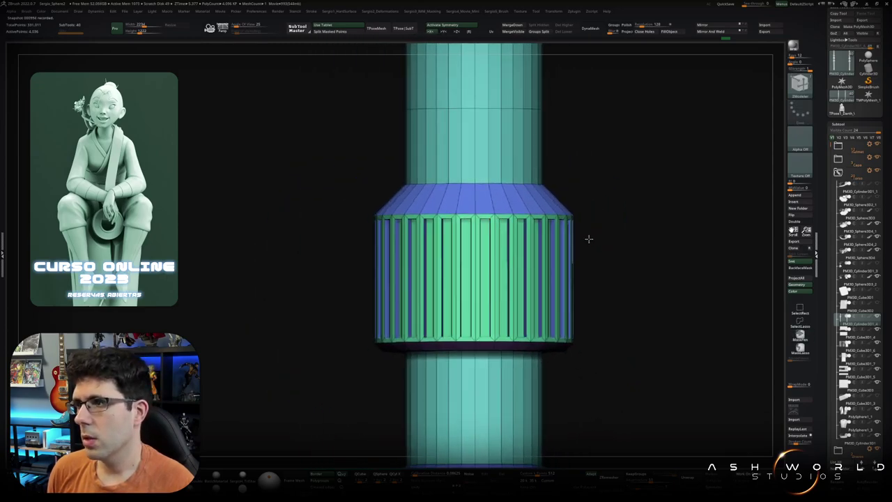
right_drag(589, 239, 592, 261)
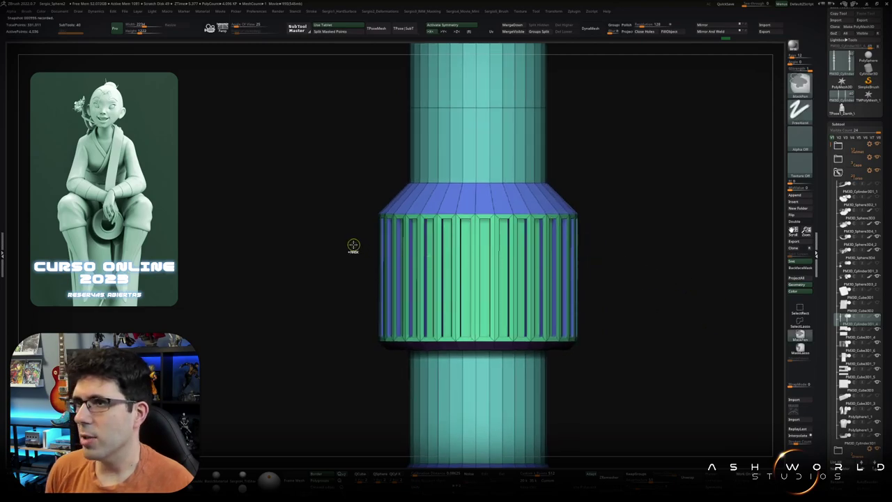
ctrl+drag(353, 244, 602, 218)
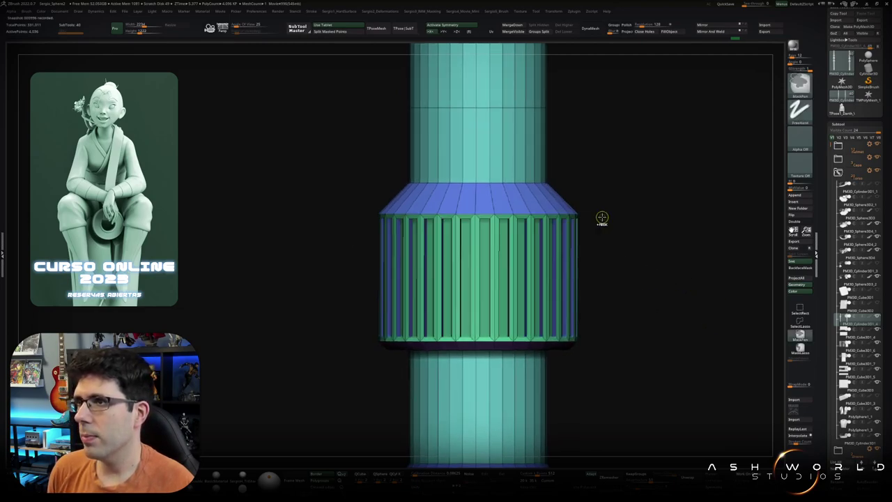
Step: Reposition the unmasked knurled ring along the column with Transpose Move
key(w)
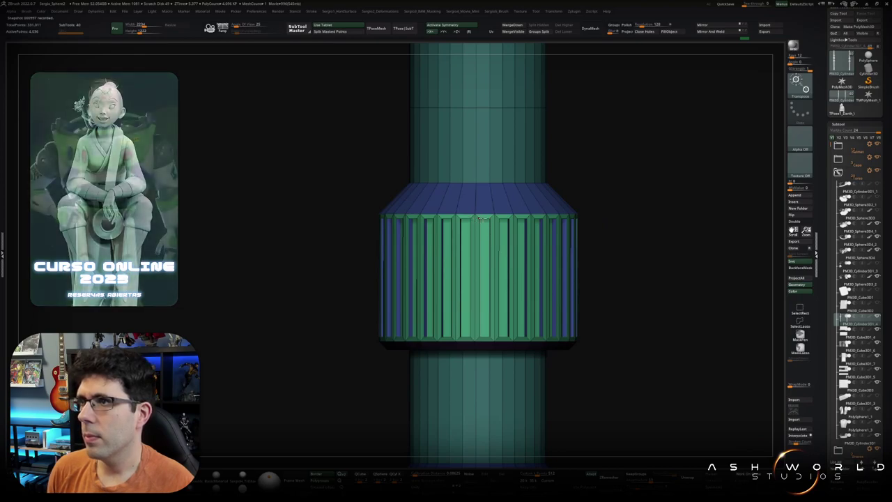
ctrl+right_drag(474, 220, 493, 408)
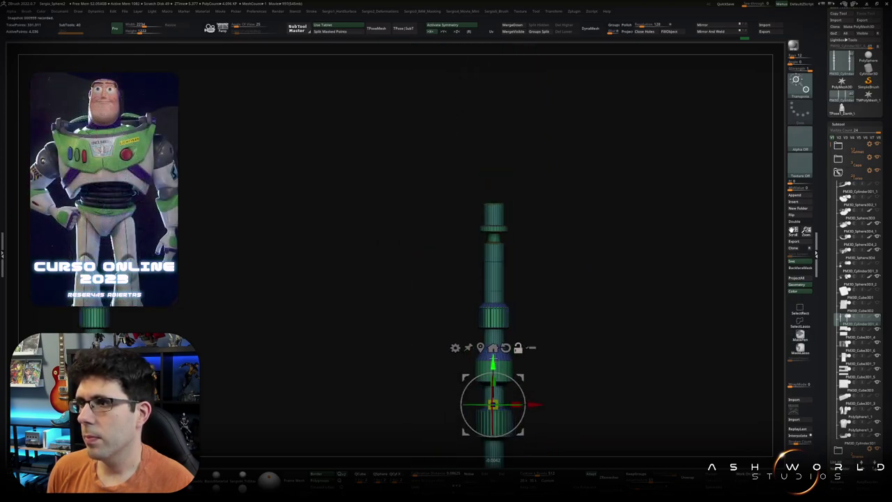
alt+drag(493, 408, 493, 315)
mouse_move(492, 314)
ctrl+right_down()
mouse_move(513, 425)
mouse_move(488, 397)
ctrl+right_up()
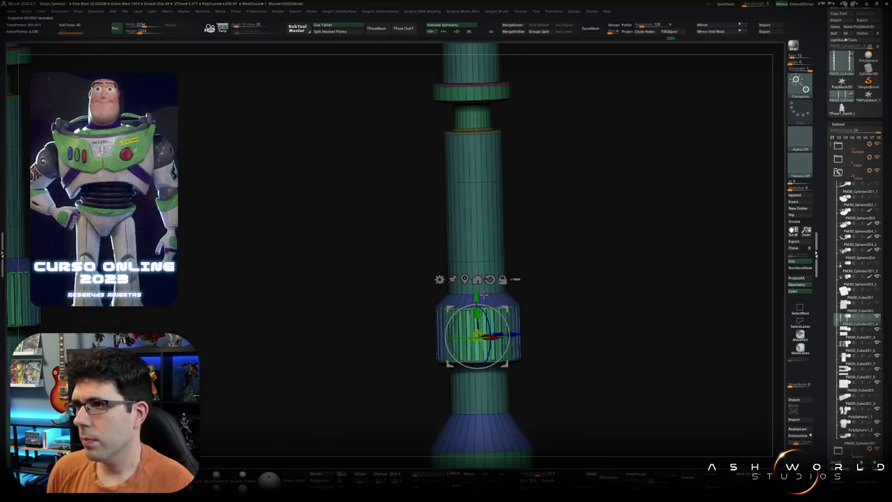
drag(478, 348, 478, 322)
drag(553, 319, 550, 319)
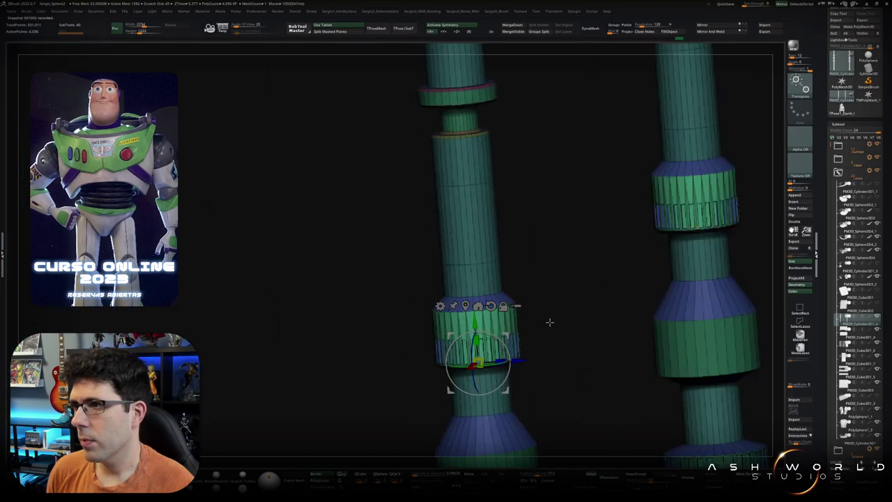
ctrl+right_drag(550, 319, 469, 314)
drag(457, 334, 457, 338)
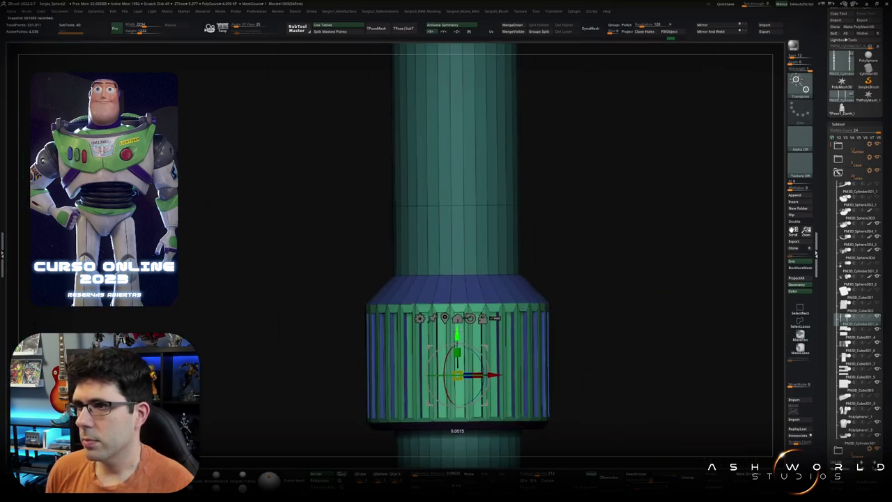
alt+right_drag(505, 421, 525, 320)
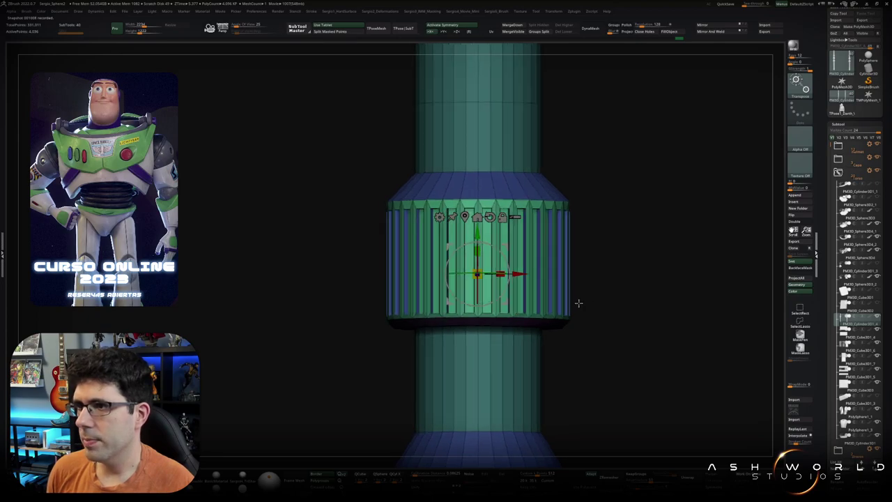
Step: Mask a strip across the ring, invert it, and trial an upward move
key(ctrl)
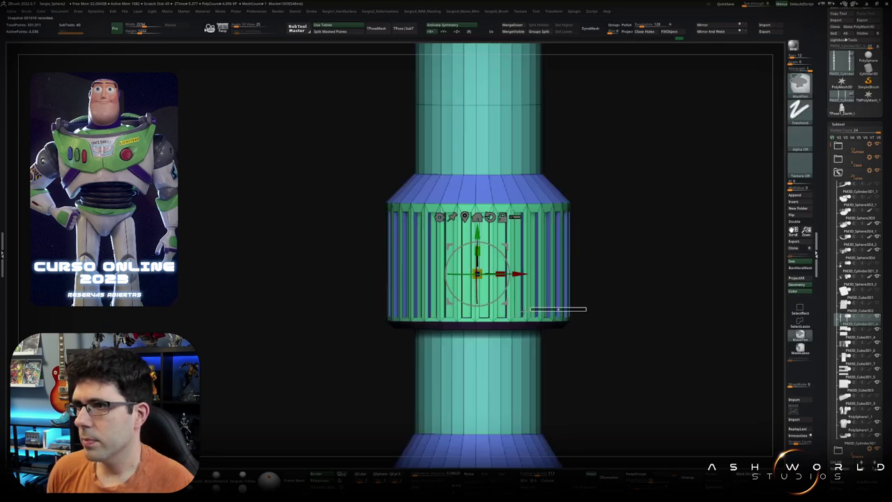
ctrl+drag(380, 318, 380, 319)
ctrl+click(373, 325)
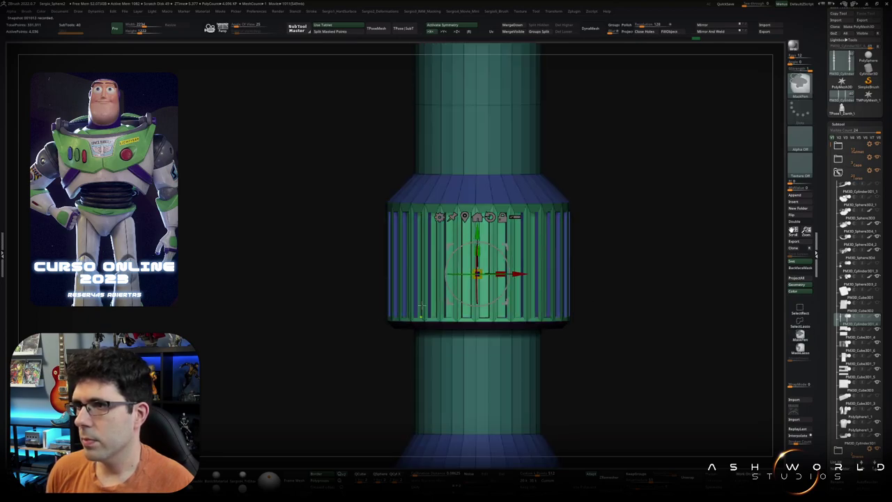
drag(478, 240, 478, 208)
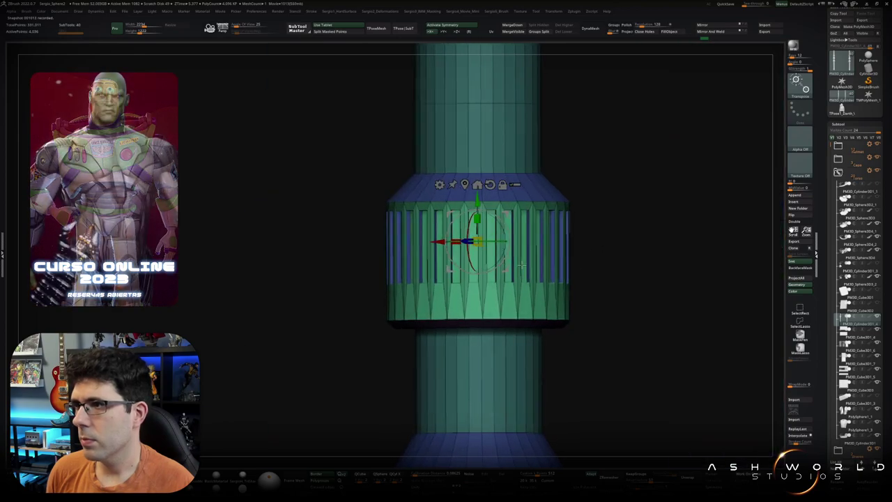
key(ctrl+z)
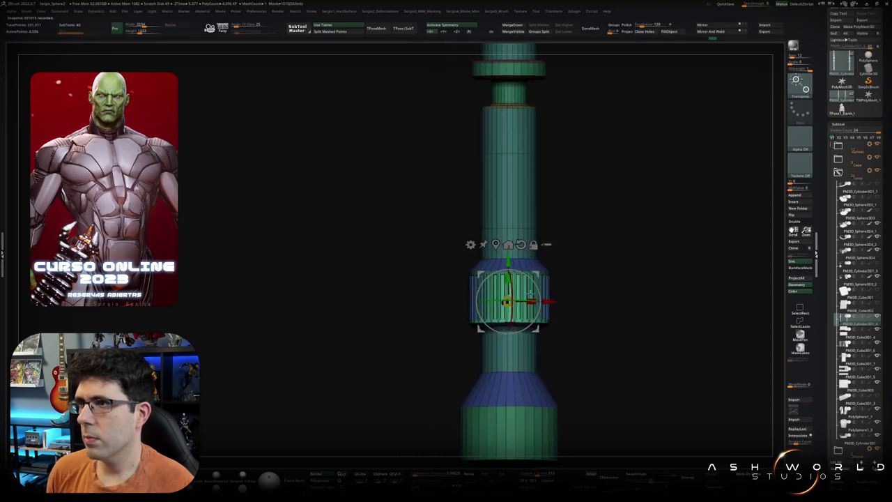
alt+drag(476, 272, 476, 302)
right_drag(476, 301, 513, 281)
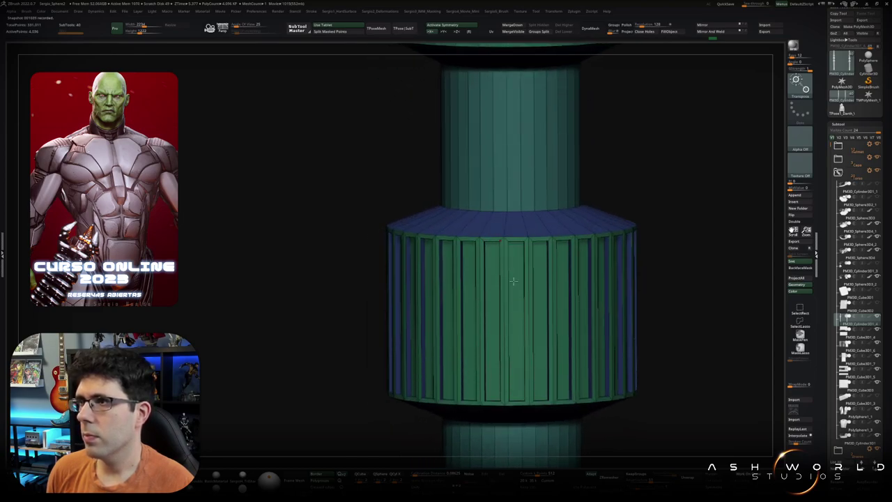
right_drag(663, 254, 623, 249)
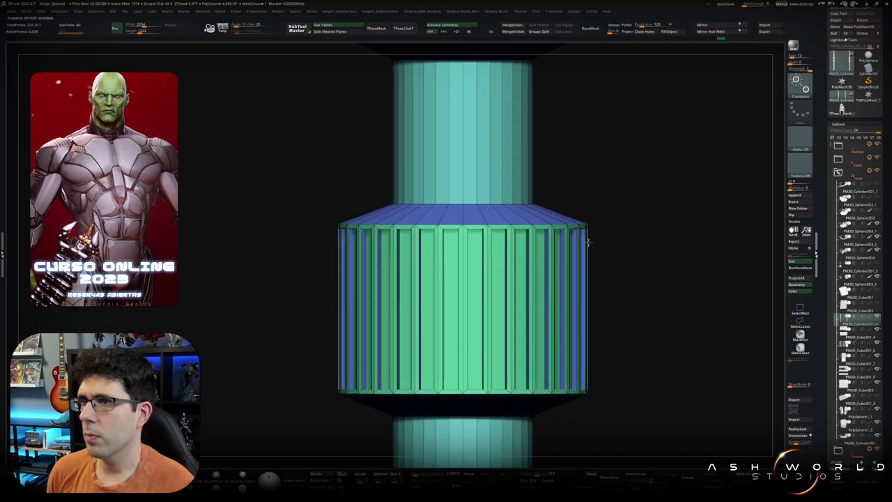
Step: Mask the upper band, invert it, and nudge the striped ring slightly down
ctrl+drag(620, 253, 326, 227)
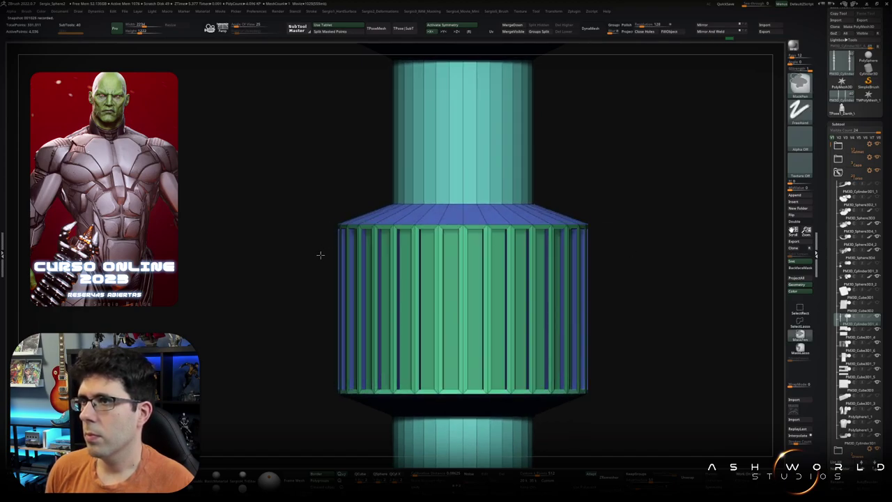
ctrl+click(320, 255)
ctrl+right_drag(460, 229, 452, 107)
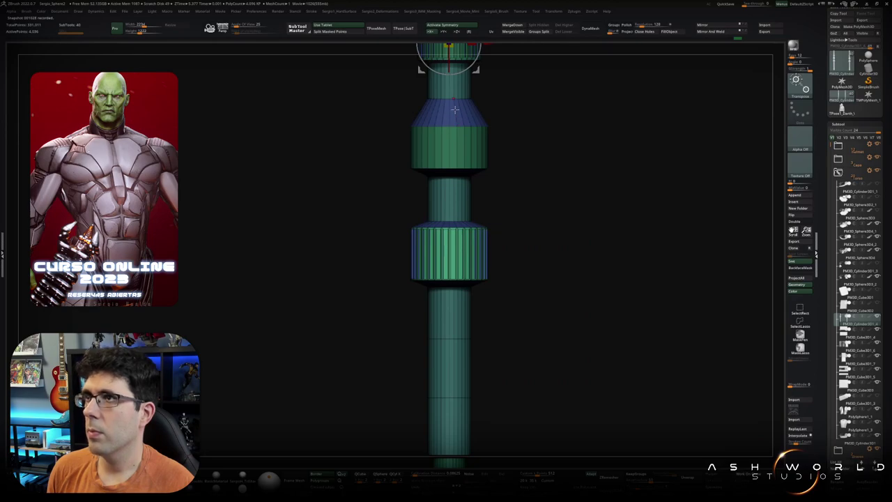
alt+drag(455, 109, 421, 272)
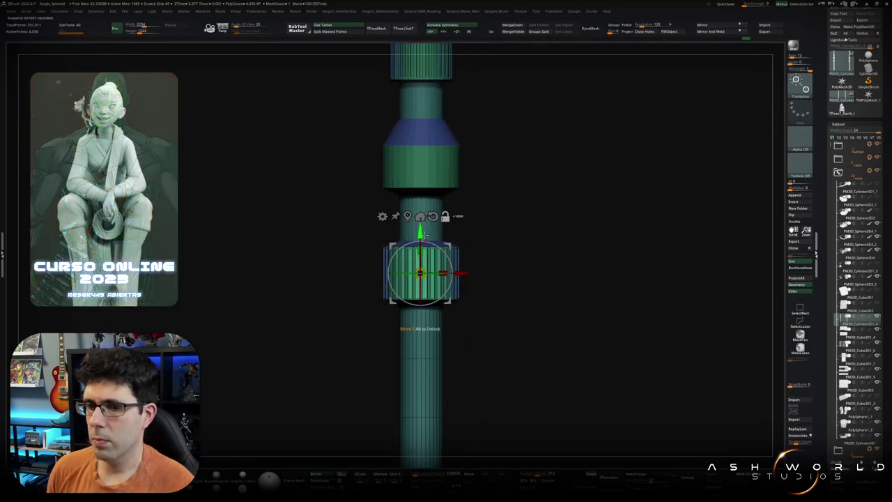
ctrl+right_drag(424, 234, 427, 279)
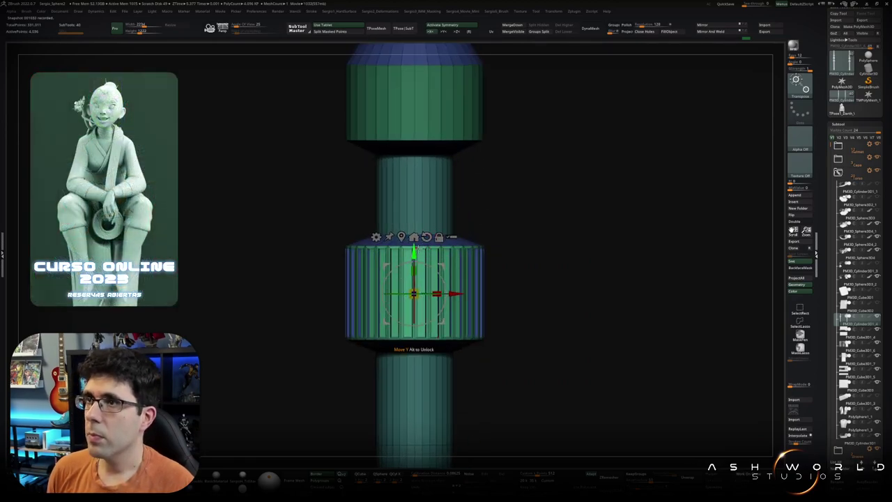
drag(413, 257, 413, 260)
drag(497, 258, 509, 285)
Step: Re-mask the cylinders above and below the ring and nudge the ring downward
scroll(488, 317, up, 3)
ctrl+drag(543, 315, 284, 341)
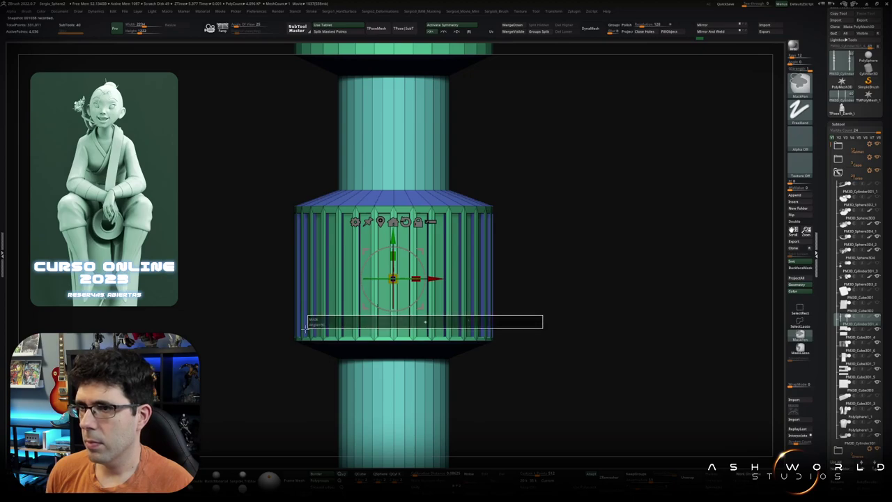
ctrl+click(283, 339)
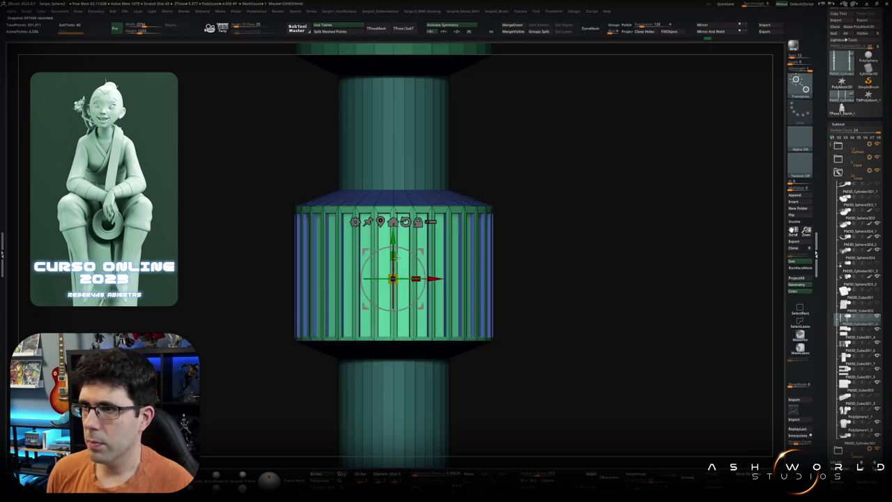
mouse_move(530, 314)
ctrl+mouse_down()
mouse_move(271, 333)
mouse_move(274, 343)
ctrl+mouse_up()
ctrl+click(273, 343)
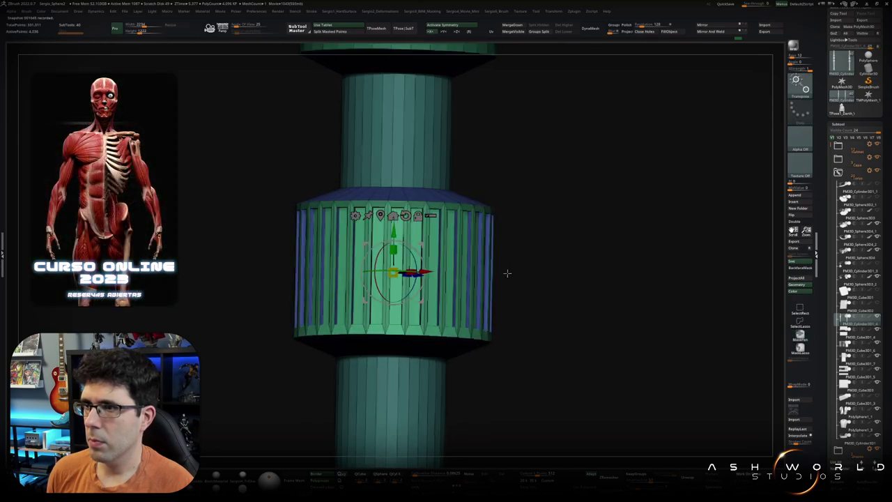
drag(508, 274, 525, 278)
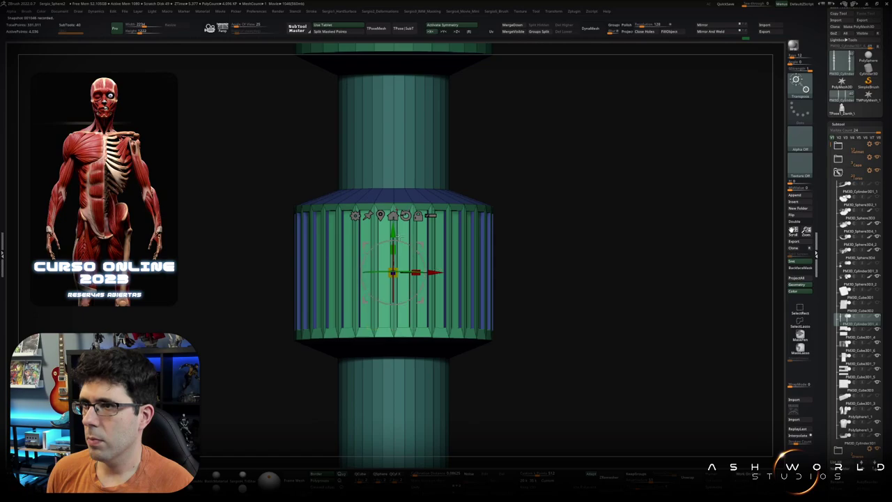
drag(393, 231, 393, 236)
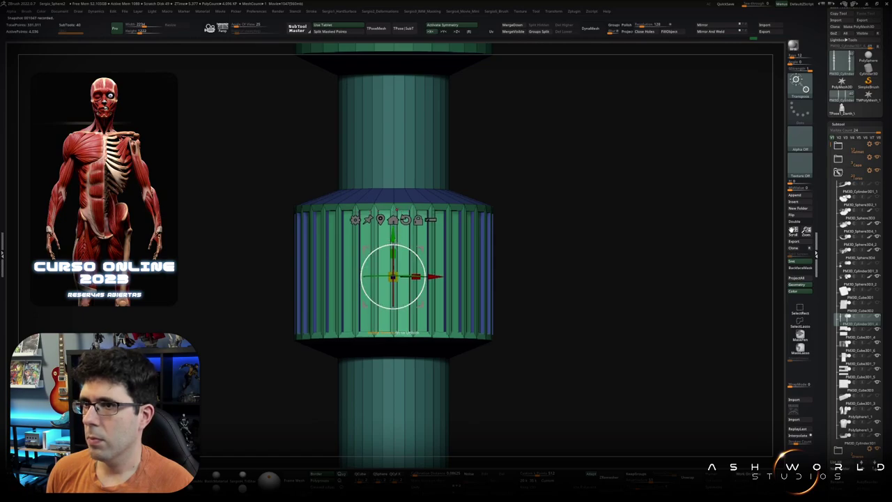
Step: Turn off polygroup display and Solo to show the full control panel again
key(b)
key(z)
key(m)
key(f)
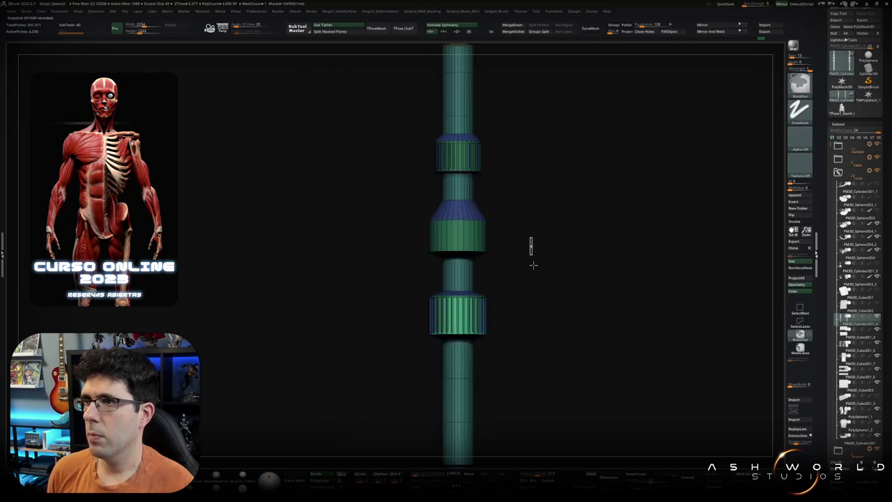
key(shift+f)
key(ctrl+shift+f)
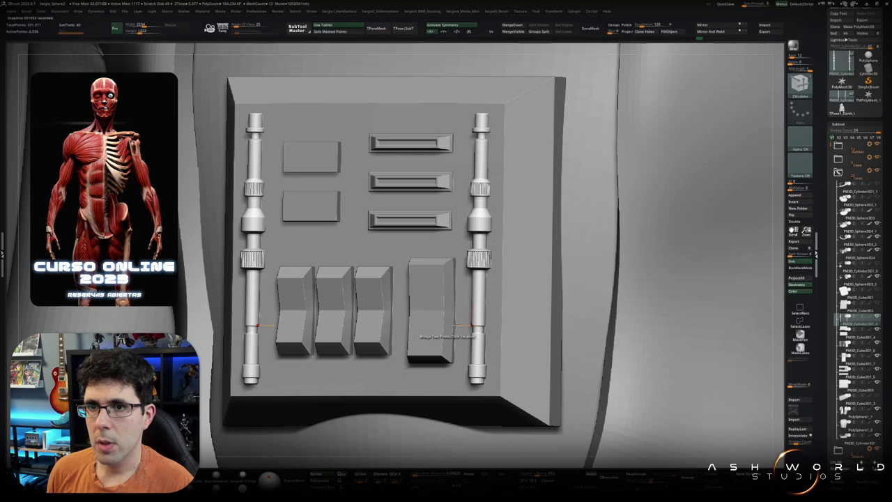
Step: Select the upper small plate on the chest panel and isolate it
mouse_move(473, 325)
right_down()
mouse_move(480, 354)
mouse_move(481, 263)
right_up()
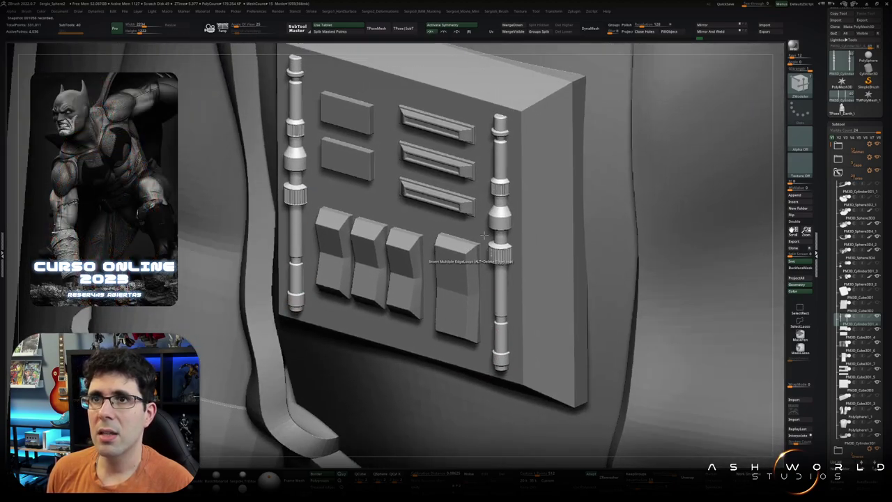
mouse_move(489, 161)
right_down()
mouse_move(492, 200)
mouse_move(472, 226)
right_up()
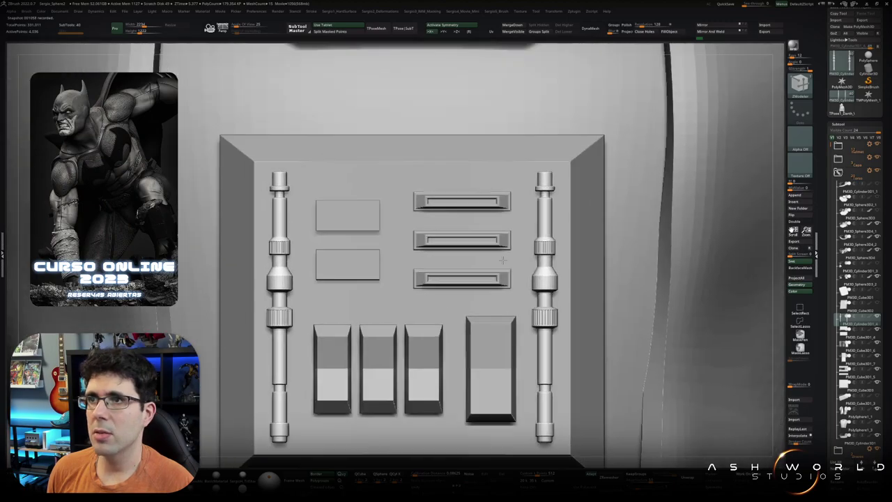
alt+click(372, 227)
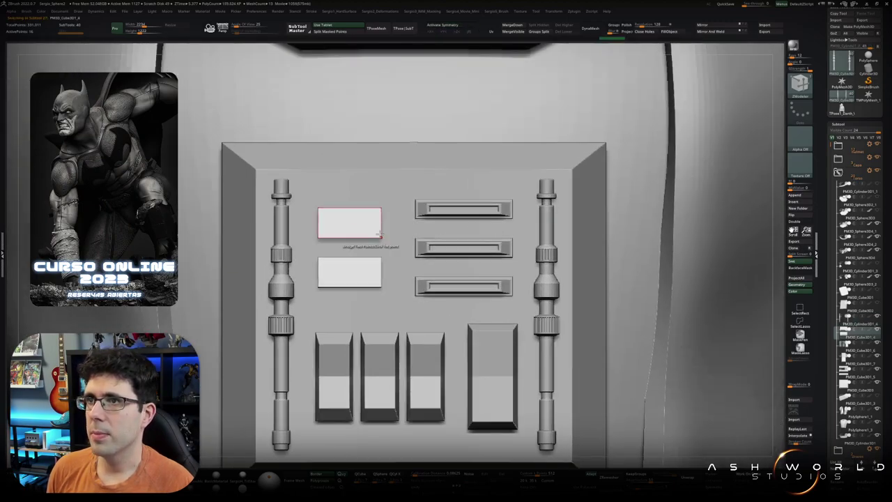
key(w)
key(shift+alt+s)
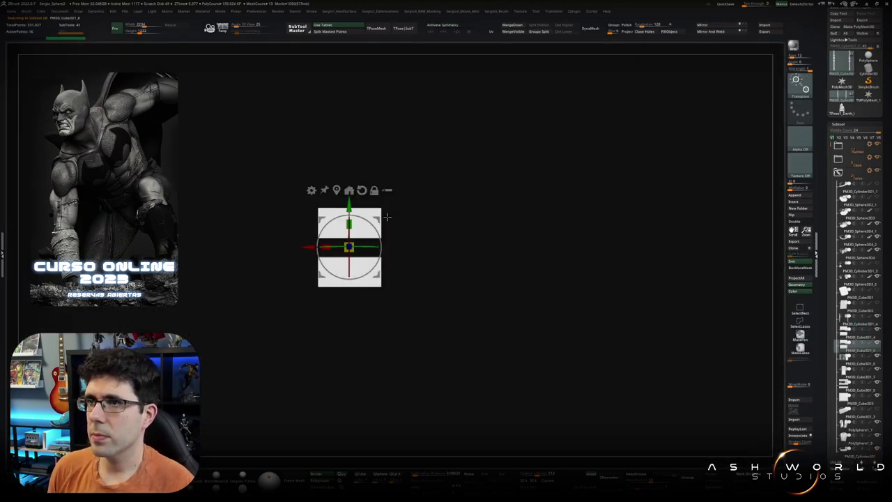
ctrl+shift+drag(442, 183, 279, 249)
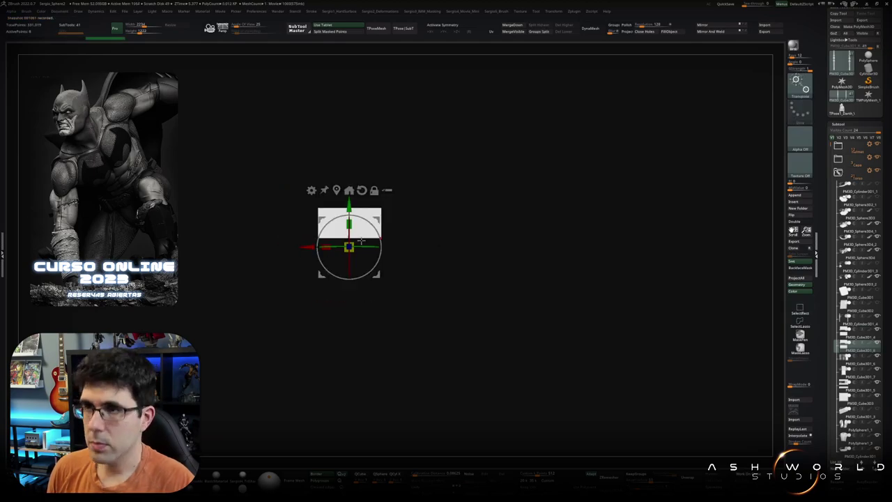
ctrl+shift+click(351, 303)
Step: Position and narrow the plate between the vents, Ctrl-drag two copies below, then frame the bust
alt+drag(405, 335, 359, 347)
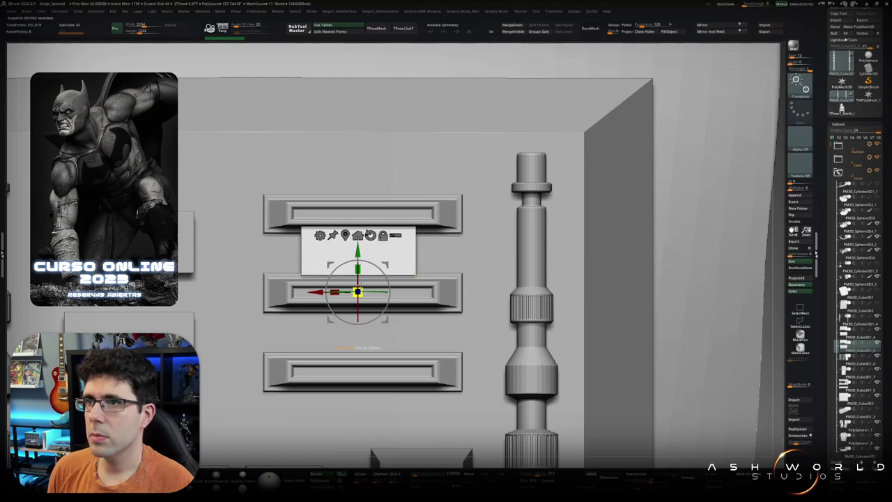
mouse_move(357, 292)
mouse_down()
mouse_move(357, 241)
mouse_move(319, 241)
mouse_move(356, 244)
mouse_move(358, 261)
mouse_up()
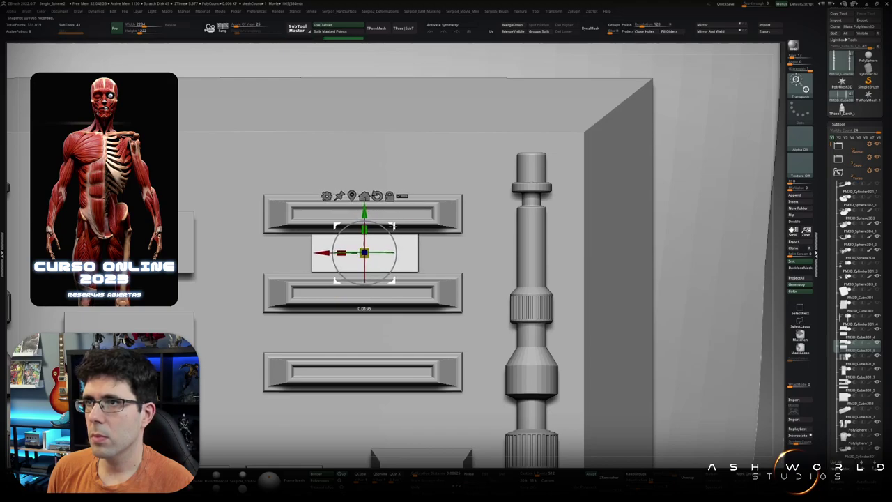
right_drag(380, 239, 342, 252)
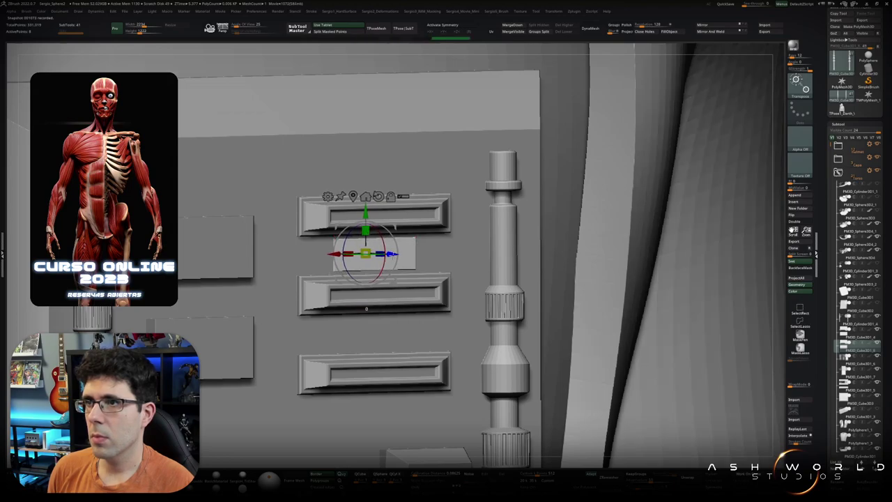
ctrl+drag(366, 214, 367, 291)
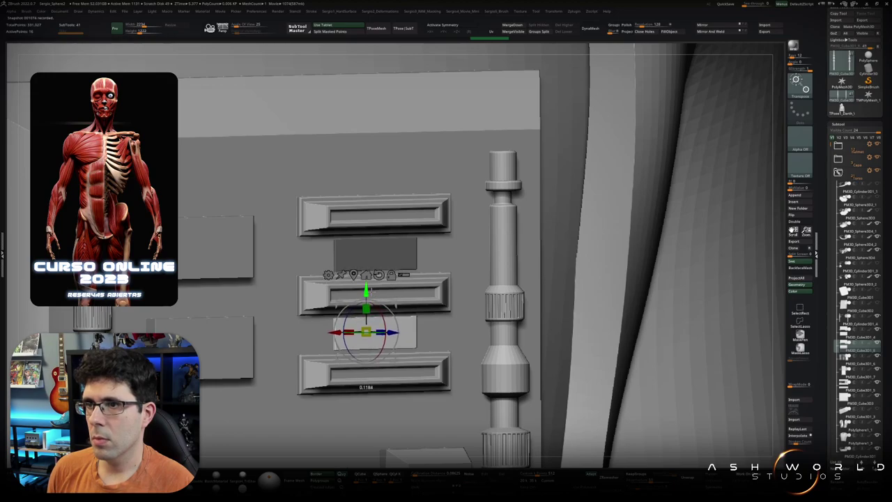
ctrl+drag(367, 292, 367, 370)
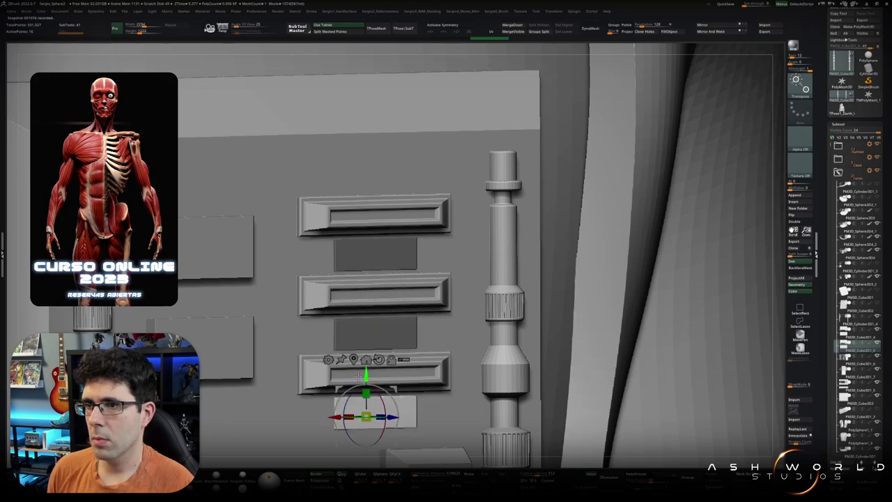
key(q)
mouse_move(376, 300)
right_down()
mouse_move(374, 195)
mouse_move(419, 311)
mouse_move(446, 241)
right_up()
key(f)
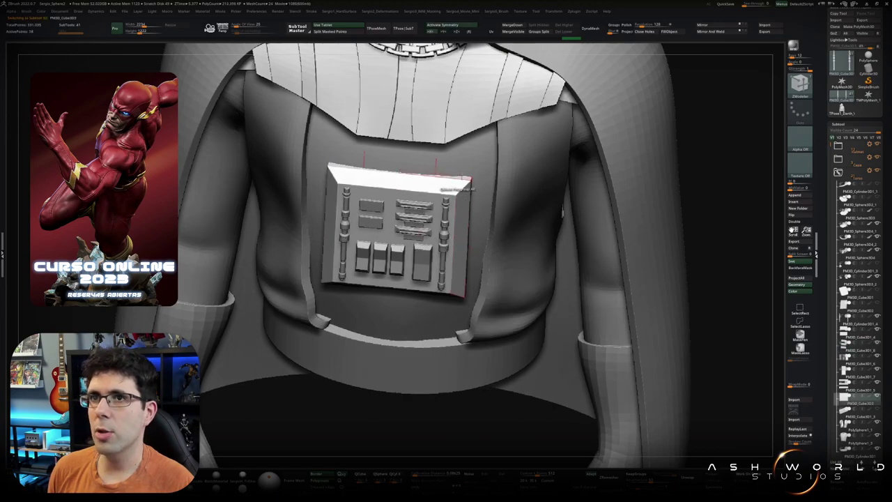
Step: Solo the panel's base slab and insert an edge loop across its front face with ZModeler
ctrl+shift+click(450, 230)
right_drag(442, 247, 429, 299)
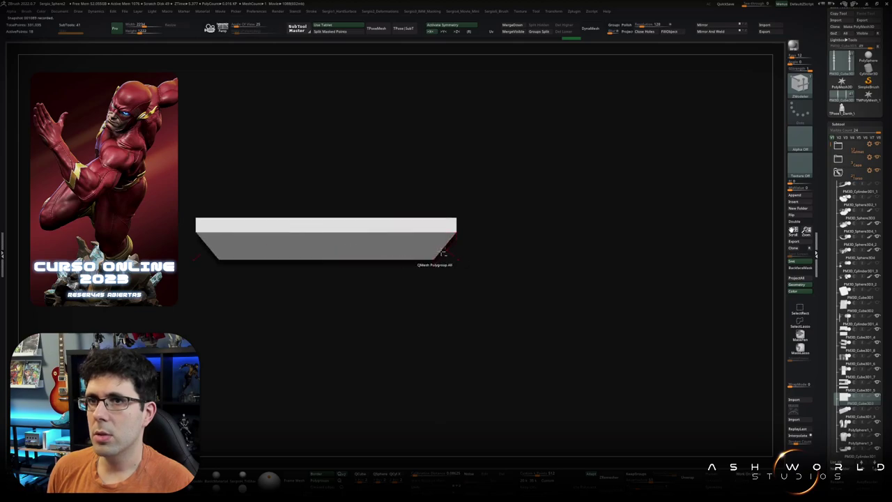
alt+right_drag(442, 253, 462, 284)
key(shift+f)
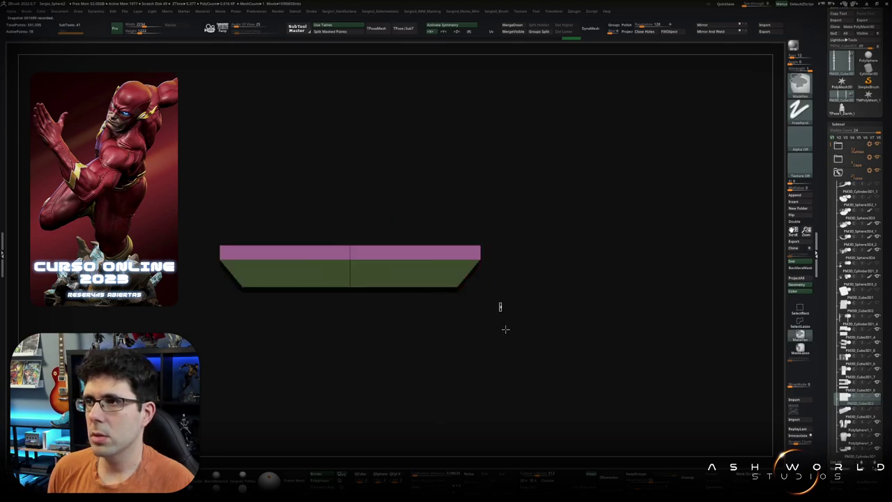
right_drag(506, 329, 462, 268)
key(space)
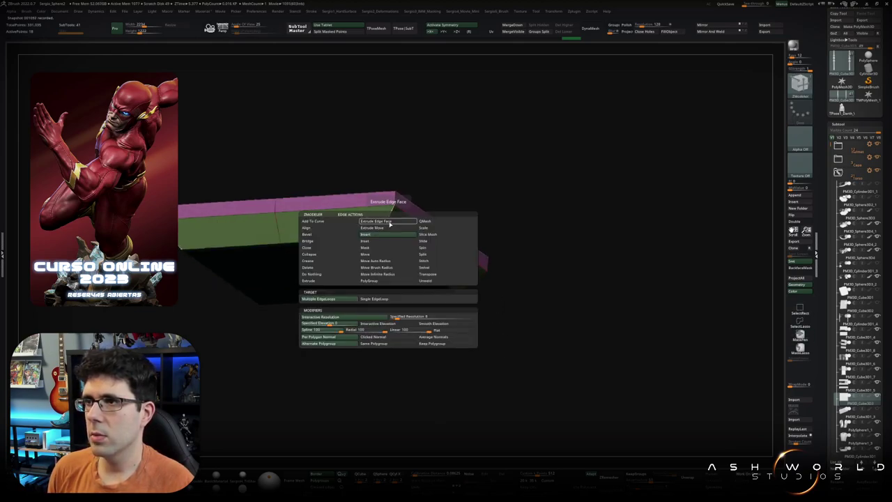
click(375, 233)
click(387, 220)
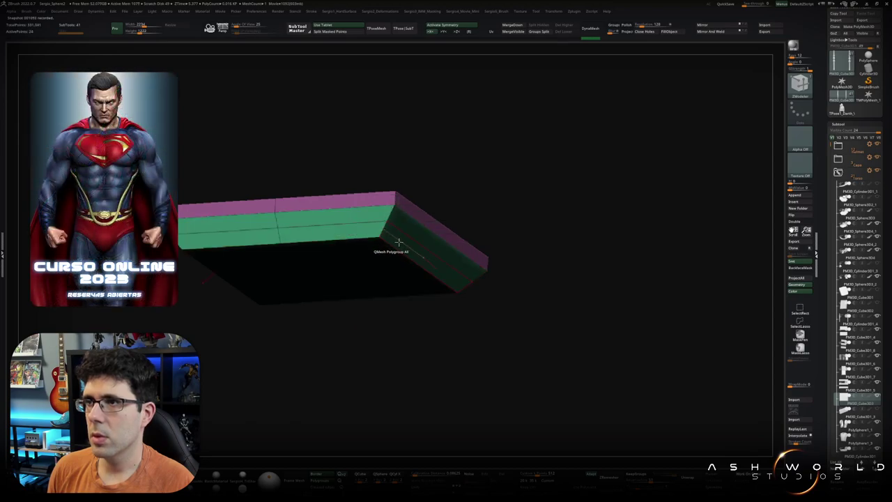
Step: Extrude the slab's edge faces into a raised rim along its border
mouse_move(398, 242)
shift+right_down()
mouse_move(418, 241)
mouse_move(428, 288)
shift+right_up()
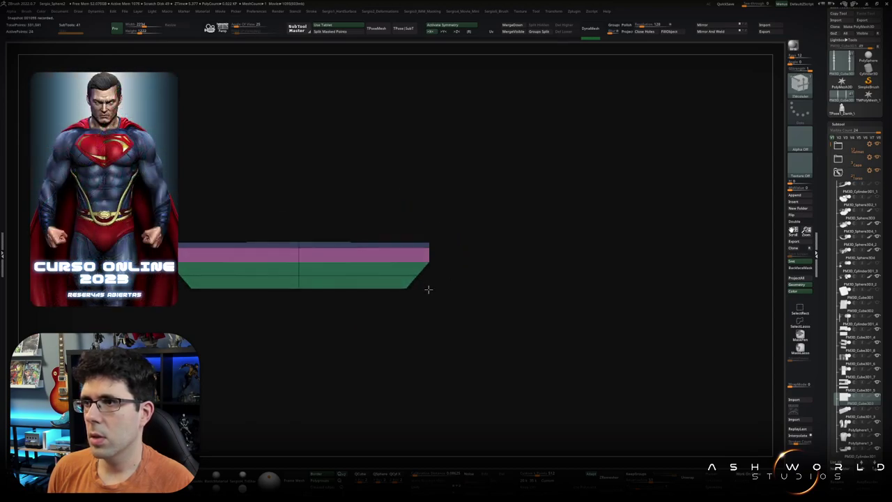
key(ctrl)
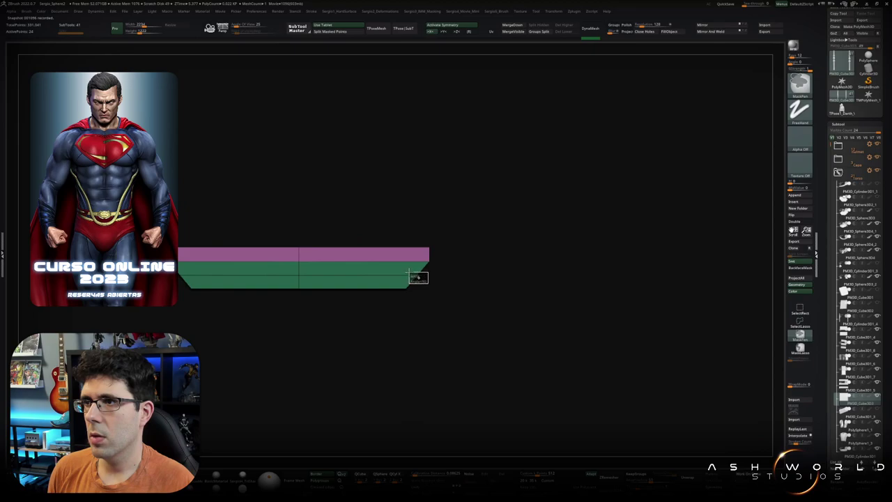
key(w)
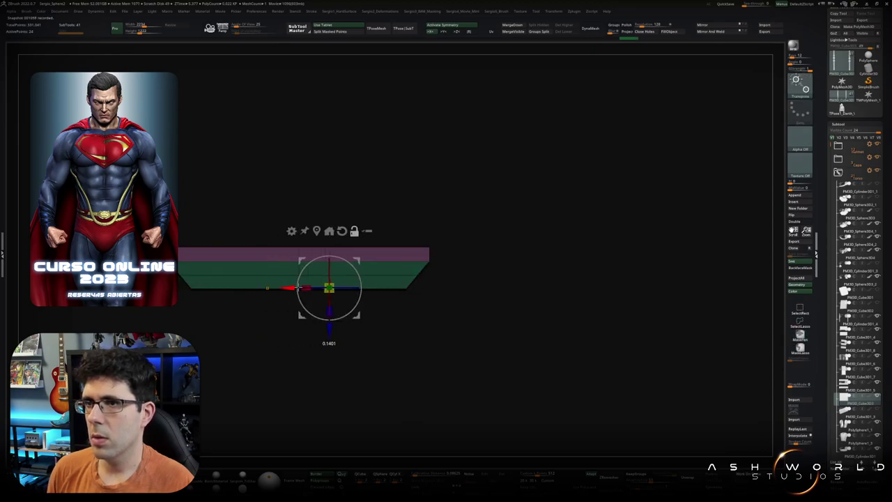
mouse_move(297, 288)
mouse_down()
mouse_move(346, 289)
mouse_move(335, 288)
mouse_up()
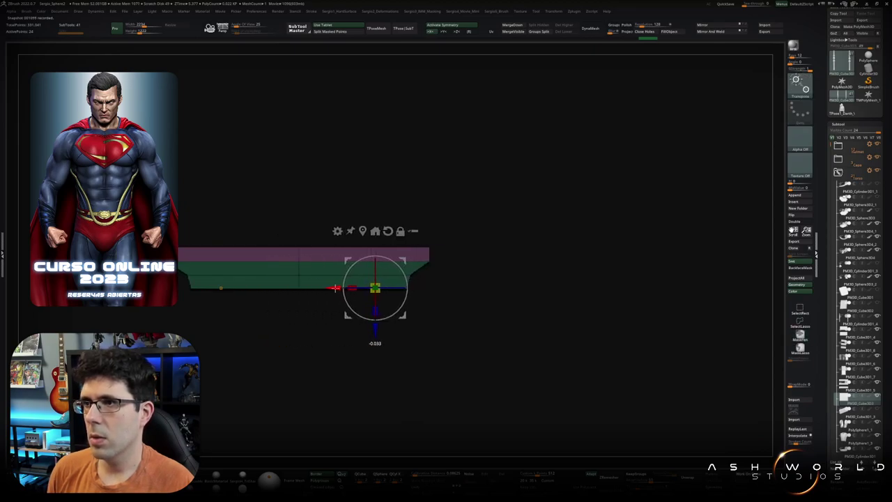
drag(428, 305, 481, 244)
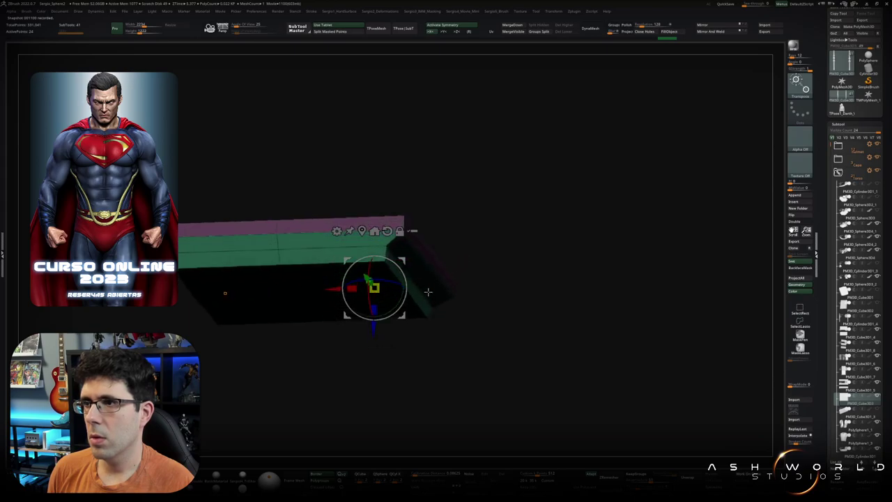
key(space)
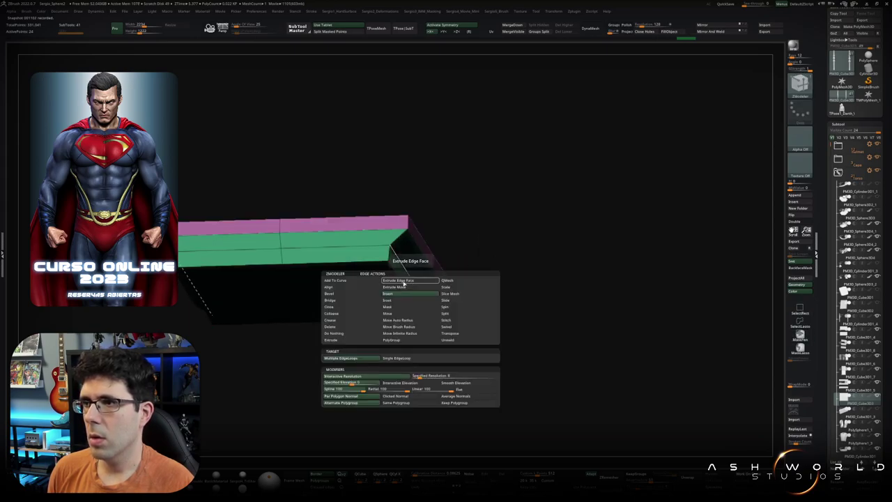
click(361, 295)
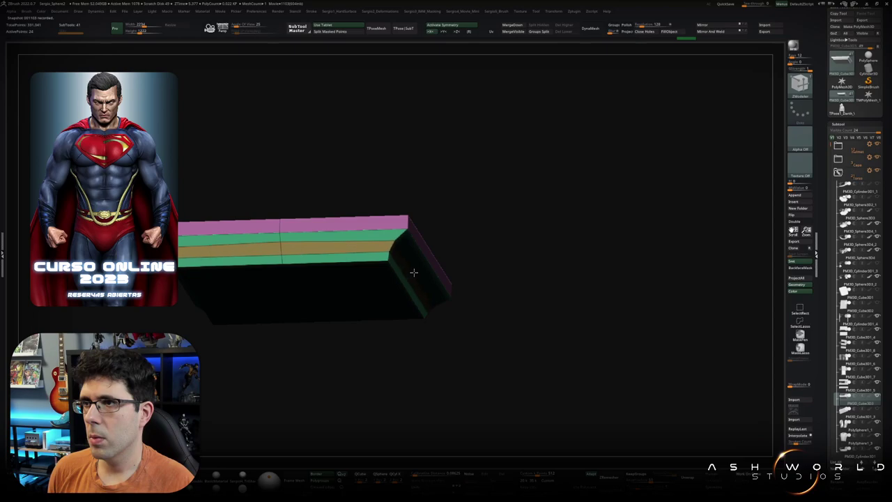
shift+drag(408, 274, 423, 230)
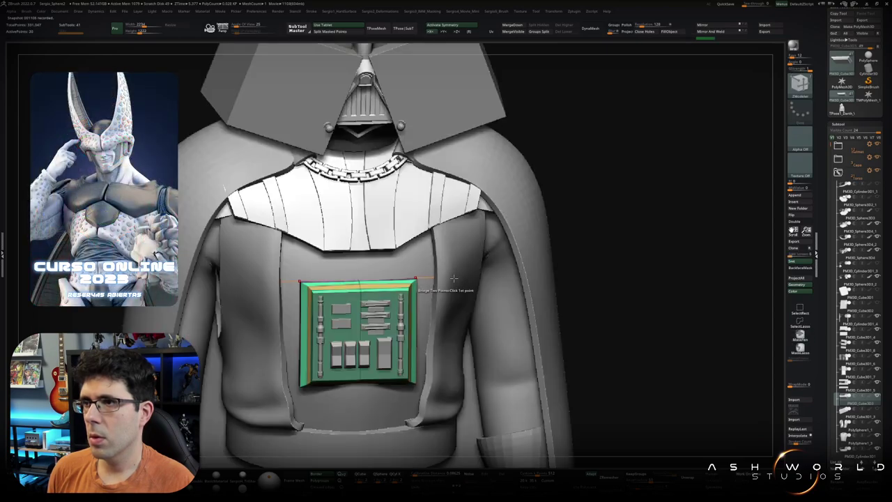
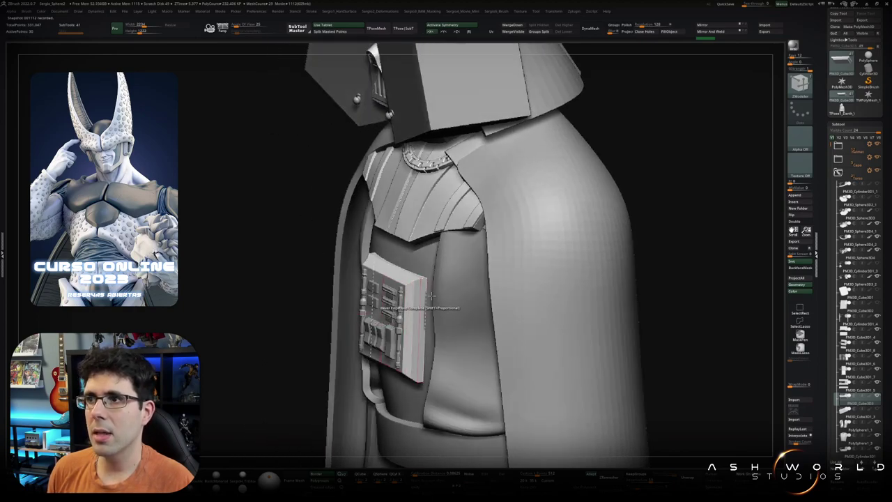
Step: Solo the chest control box in ZModeler with polyframe and mask part of it
key(b)
key(z)
key(m)
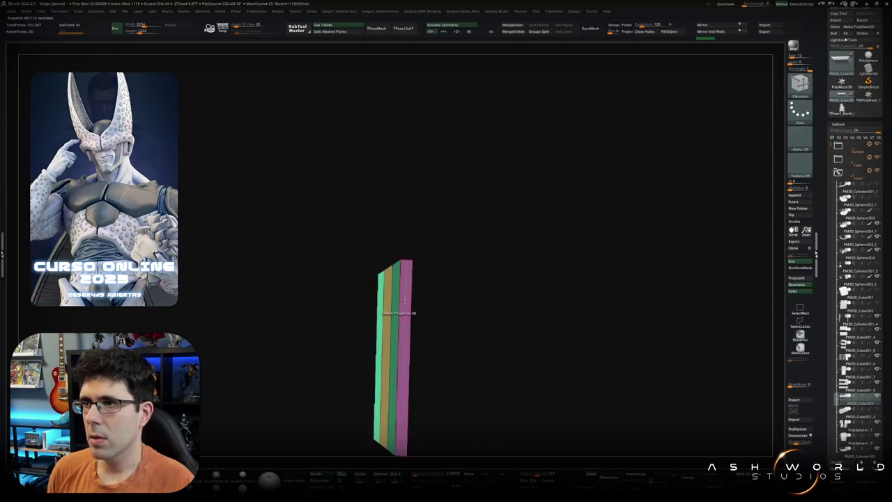
drag(409, 313, 427, 306)
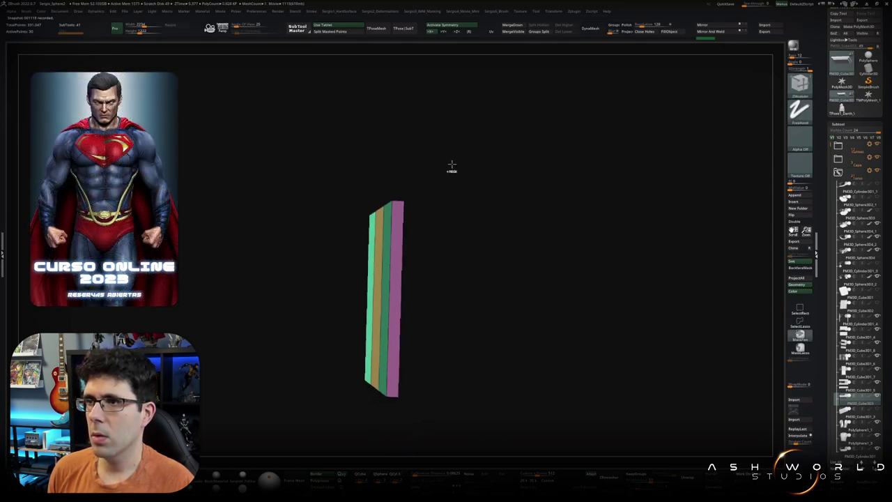
mouse_move(454, 159)
ctrl+mouse_down()
mouse_move(373, 433)
mouse_move(356, 421)
ctrl+mouse_up()
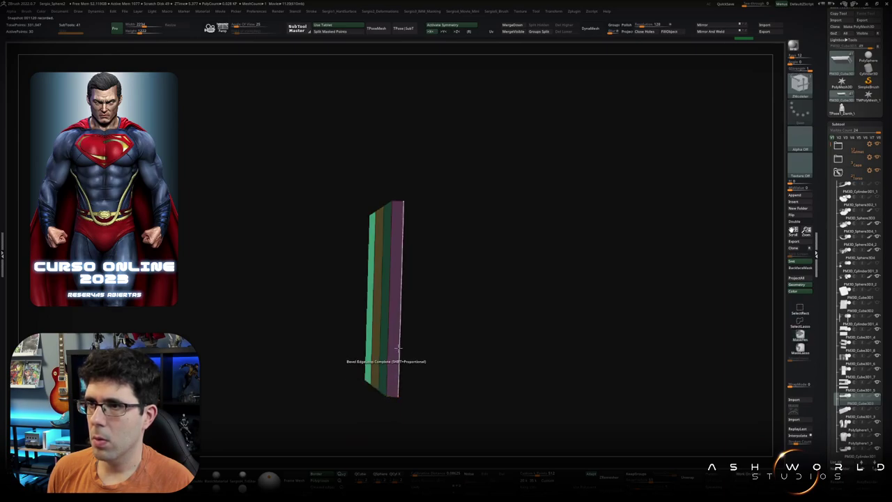
Step: Scale the chest box along Z so it sits against the bust's chest
key(w)
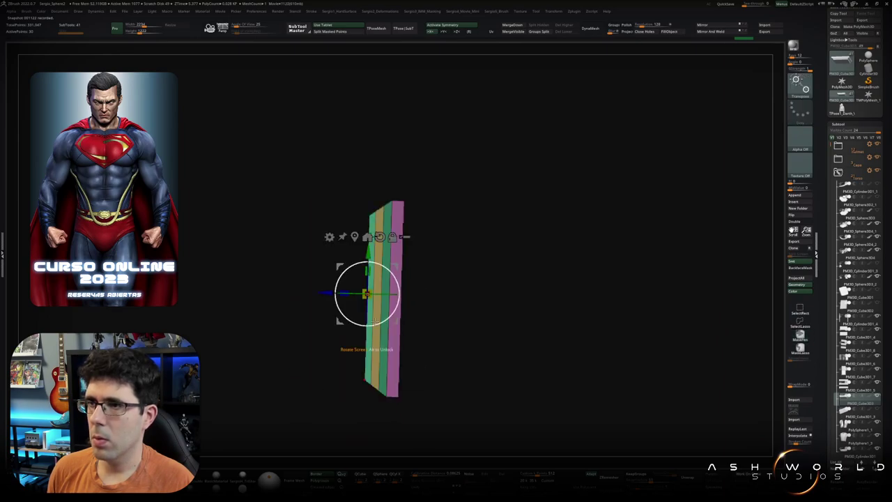
drag(351, 290, 329, 293)
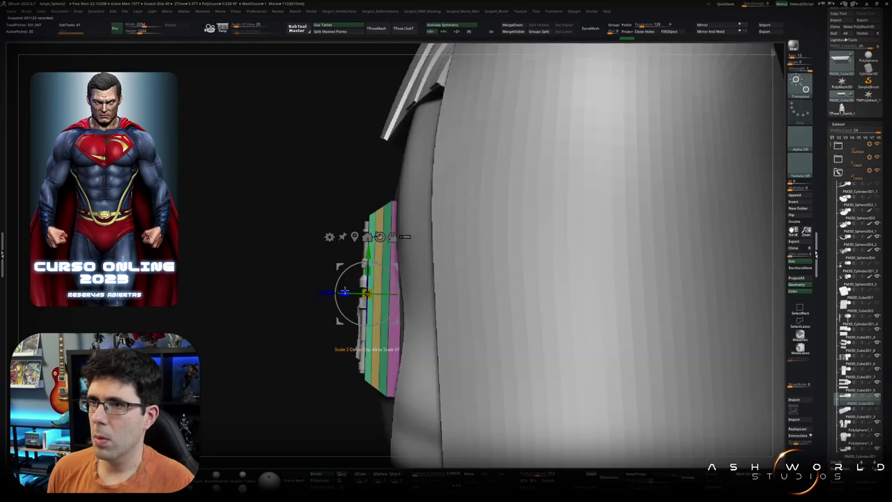
drag(344, 291, 318, 293)
key(f)
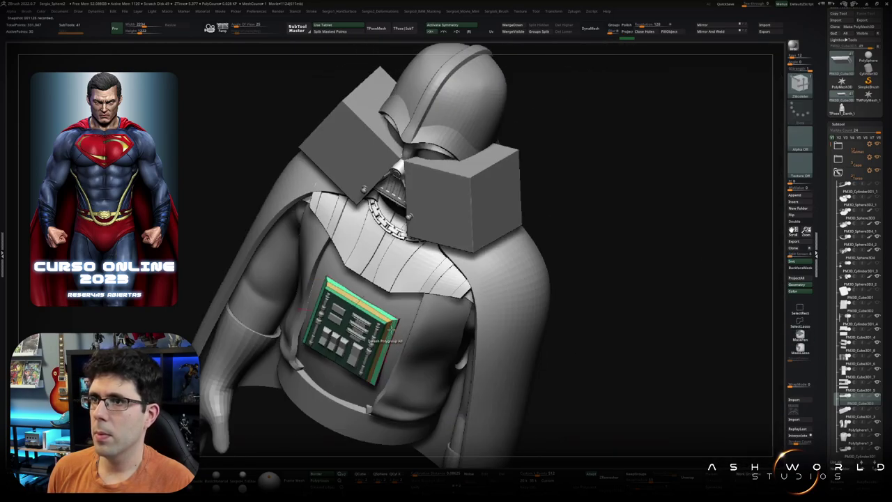
drag(349, 243, 352, 343)
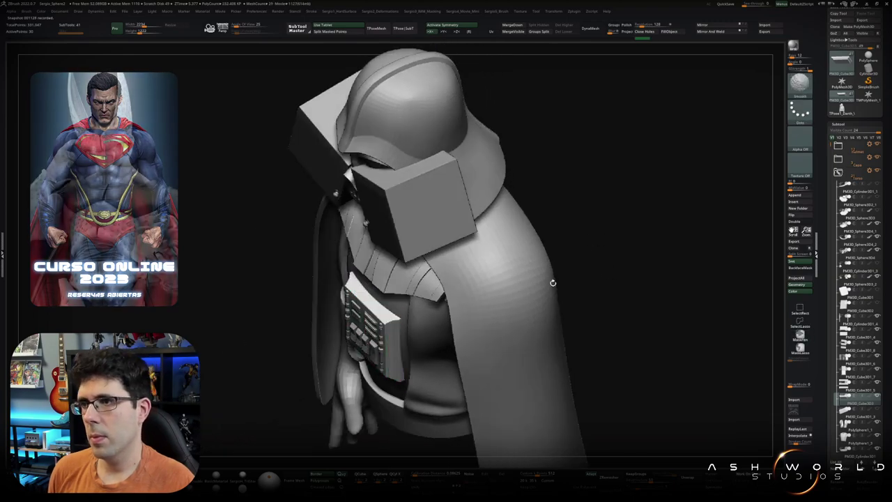
mouse_move(552, 280)
shift+mouse_down()
mouse_move(446, 328)
mouse_move(378, 310)
mouse_move(406, 279)
shift+mouse_up()
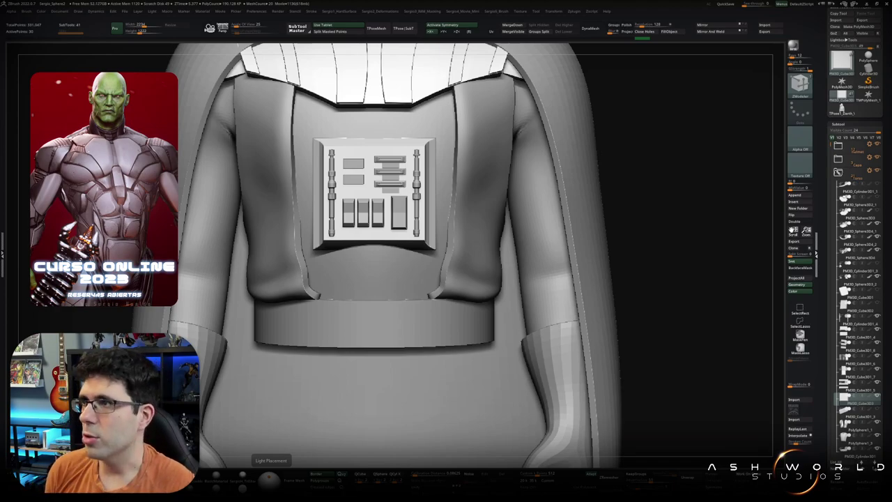
right_drag(446, 210, 451, 179)
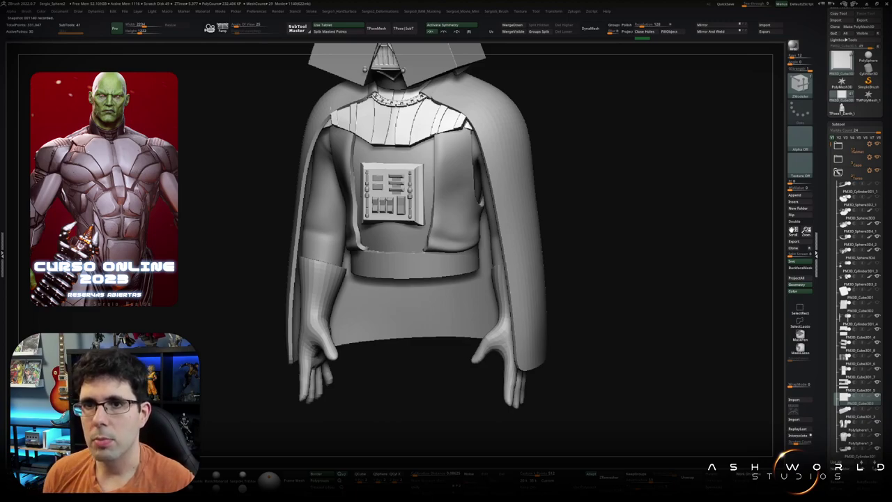
right_drag(614, 221, 529, 260)
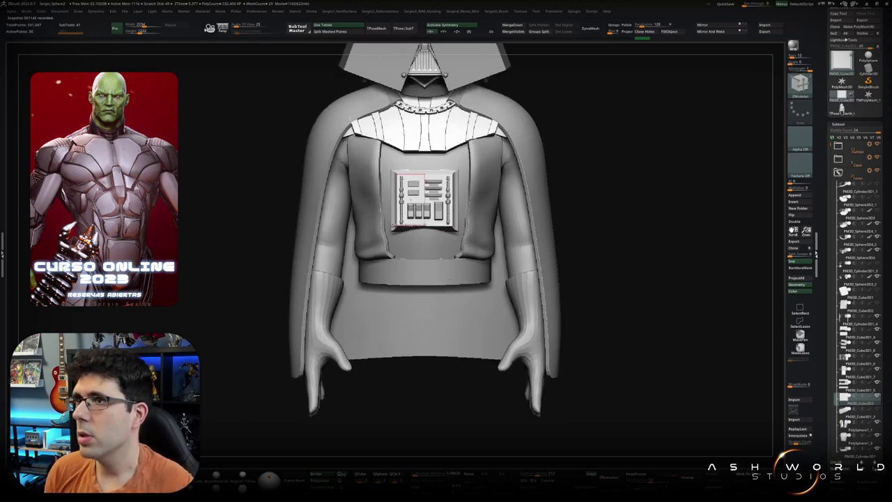
scroll(831, 163, down, 2)
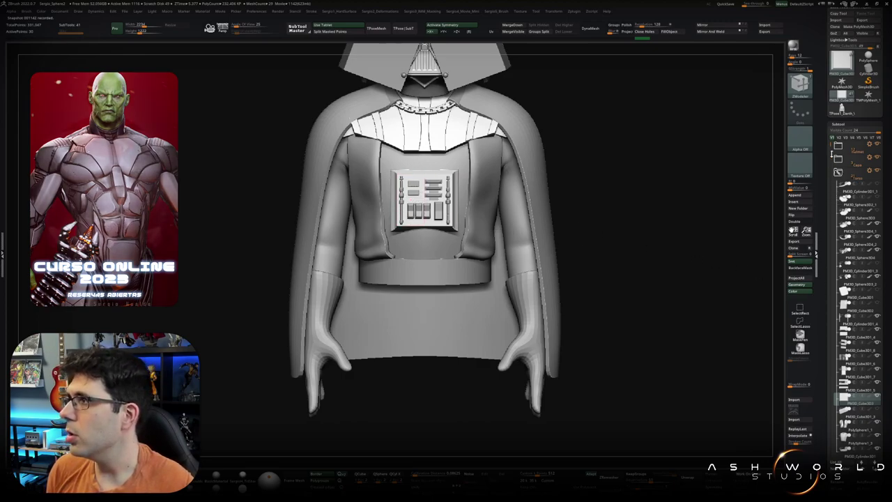
alt+click(457, 213)
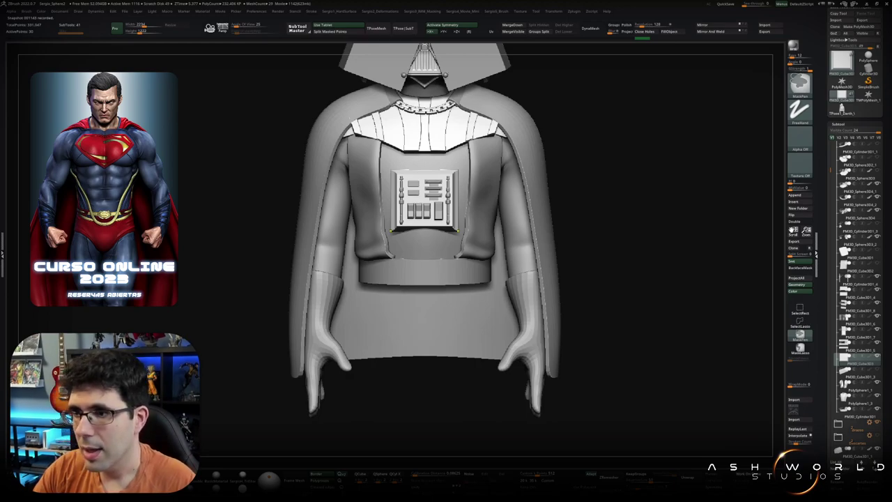
key(b)
key(z)
key(m)
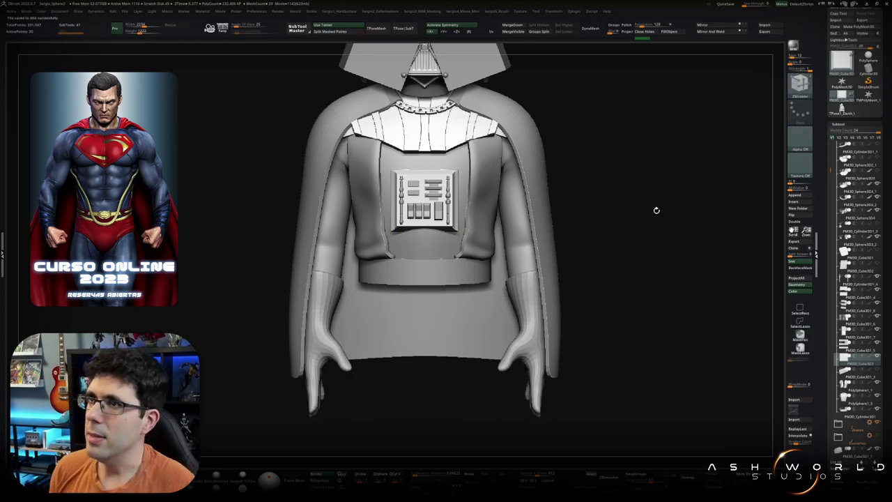
Step: Select the small cube SubTool and move it down onto the front of the belt
mouse_move(656, 210)
mouse_down()
mouse_move(667, 239)
mouse_move(564, 312)
mouse_up()
key(ctrl+z)
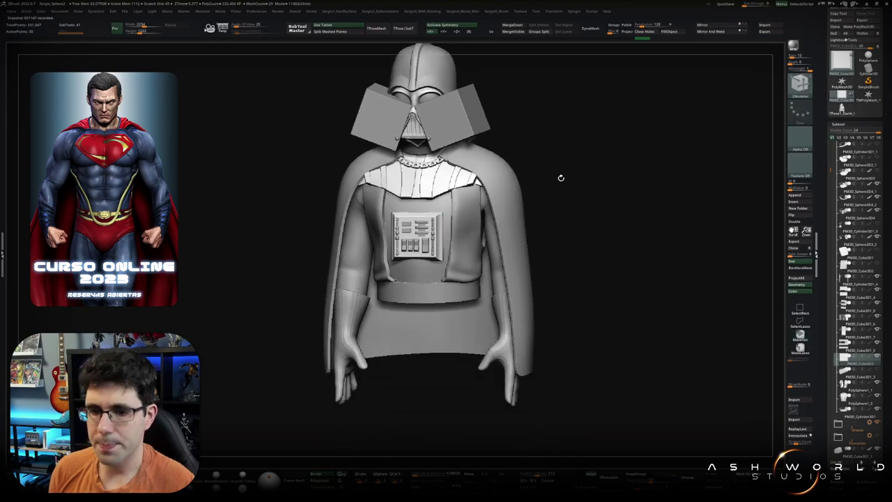
scroll(531, 234, up, 3)
scroll(520, 217, up, 3)
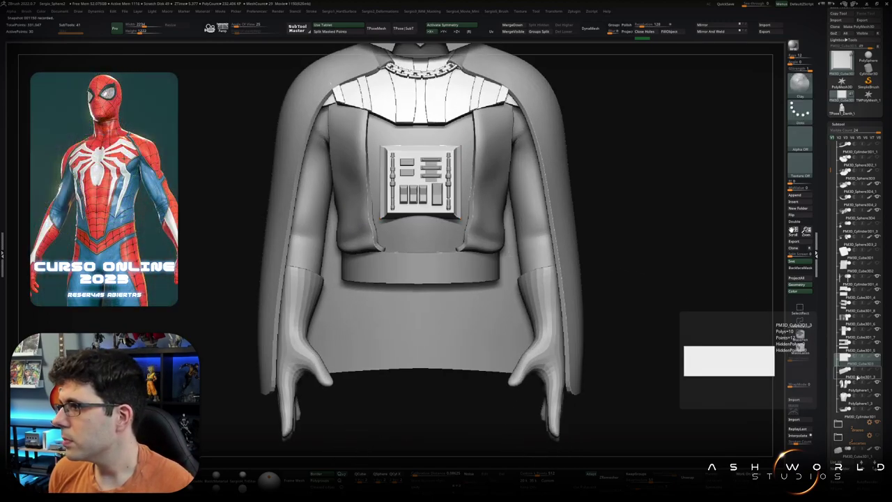
click(859, 376)
drag(620, 286, 598, 294)
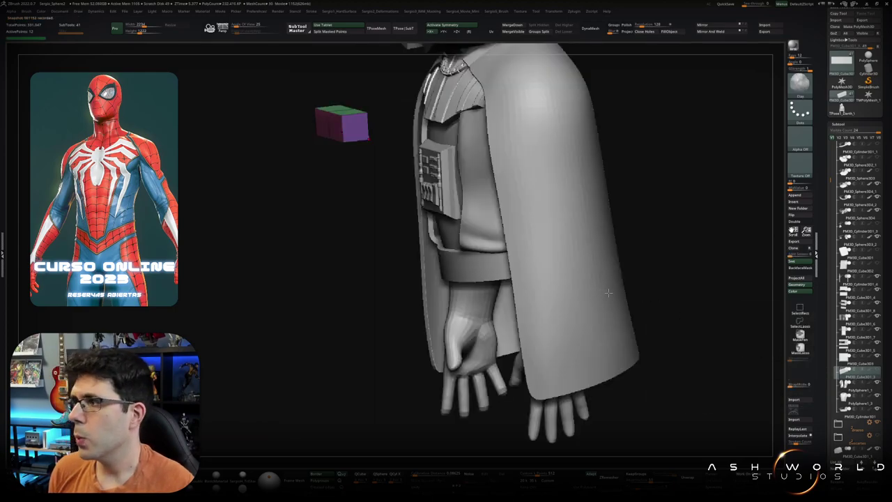
drag(604, 297, 410, 211)
key(w)
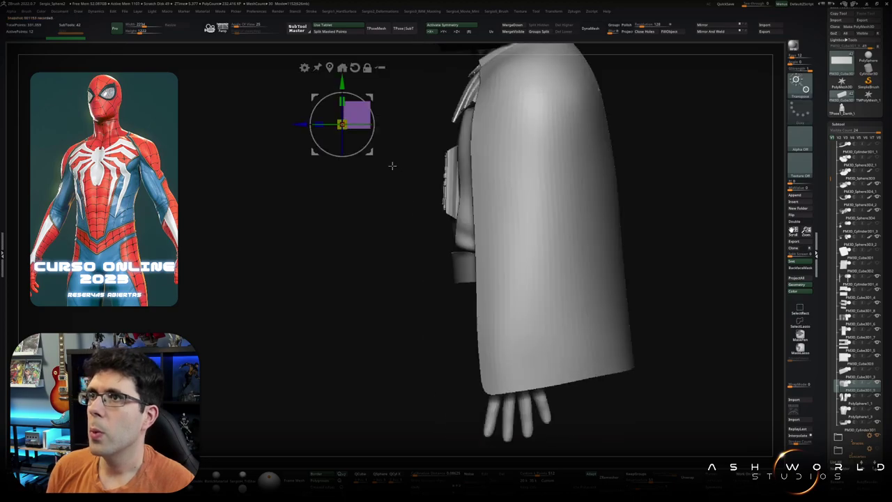
drag(342, 124, 428, 256)
Step: Scale and position the pink box into a rectangular buckle centred on the belt
drag(446, 293, 431, 333)
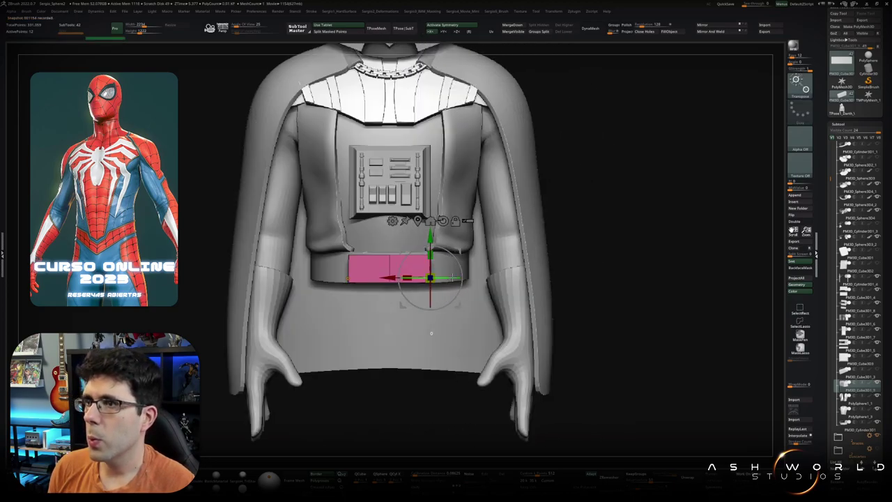
scroll(430, 333, up, 3)
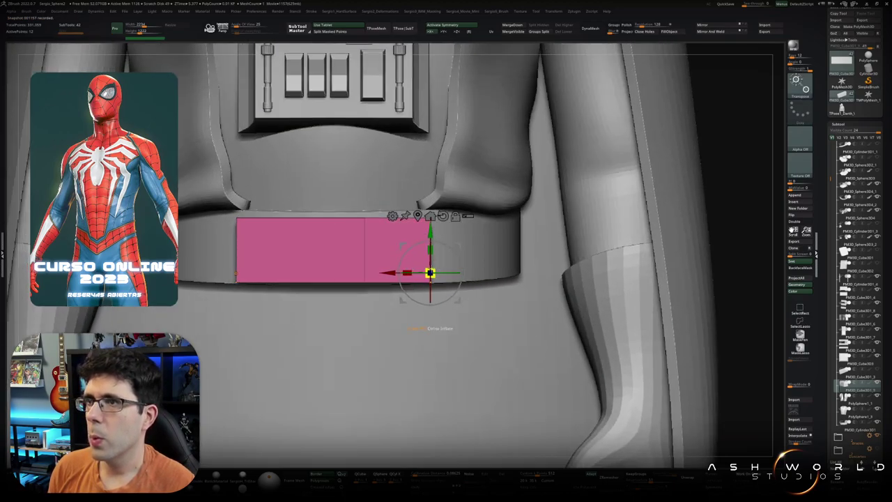
mouse_move(430, 273)
alt+mouse_down()
mouse_move(379, 249)
mouse_move(460, 246)
mouse_move(425, 245)
mouse_move(440, 234)
alt+mouse_up()
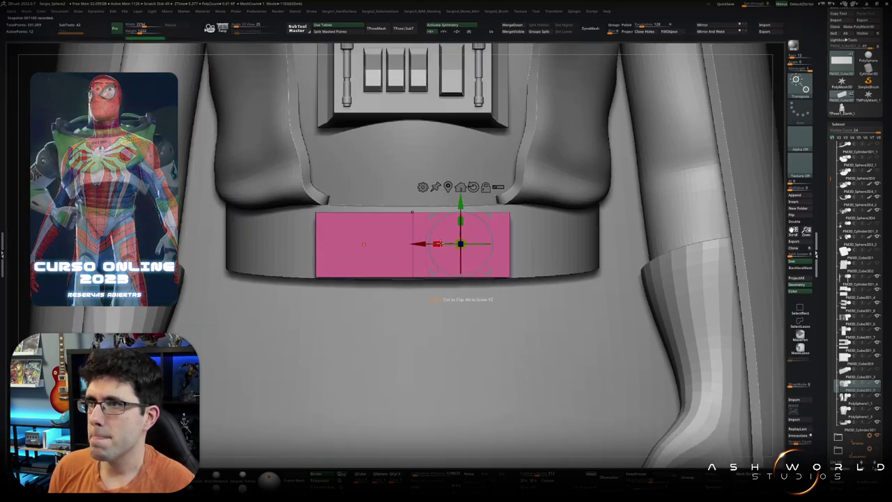
click(460, 187)
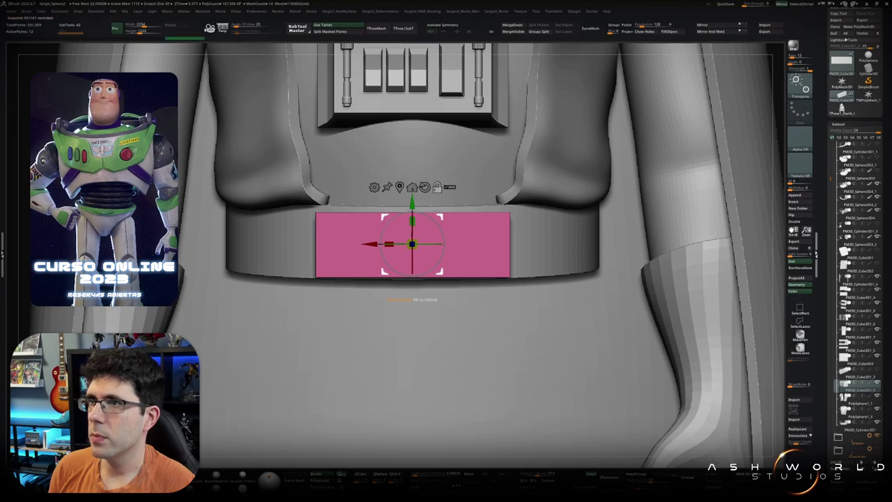
drag(395, 237, 433, 243)
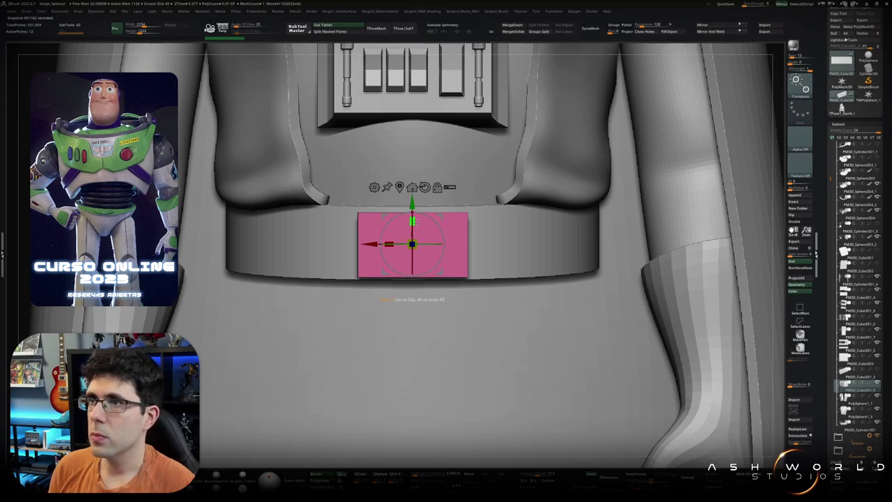
drag(414, 222, 417, 211)
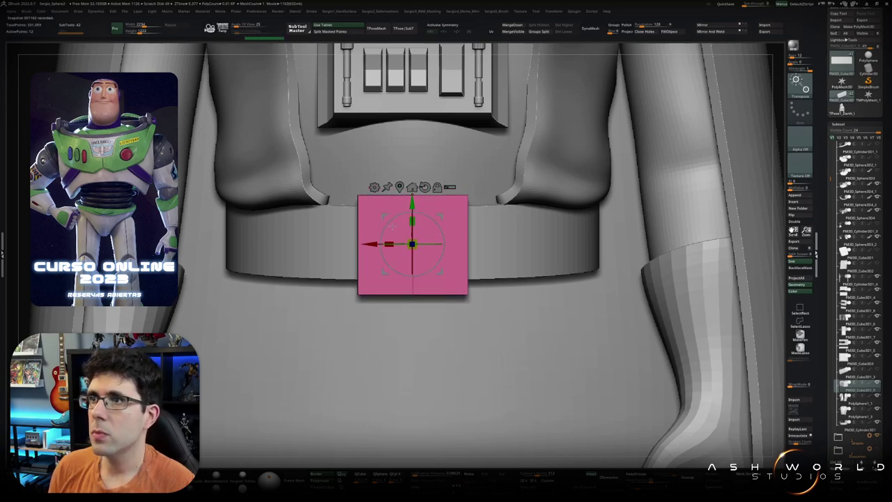
drag(389, 243, 382, 243)
drag(412, 204, 412, 185)
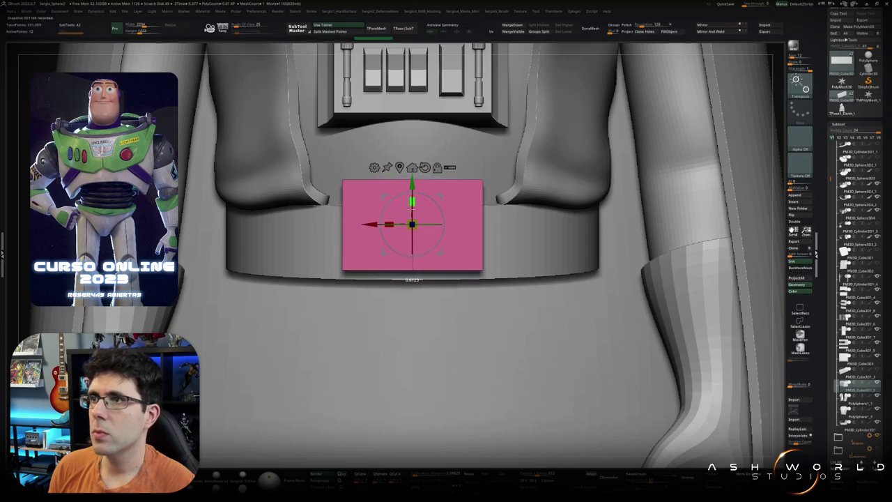
drag(557, 363, 558, 342)
ctrl+right_drag(470, 300, 470, 277)
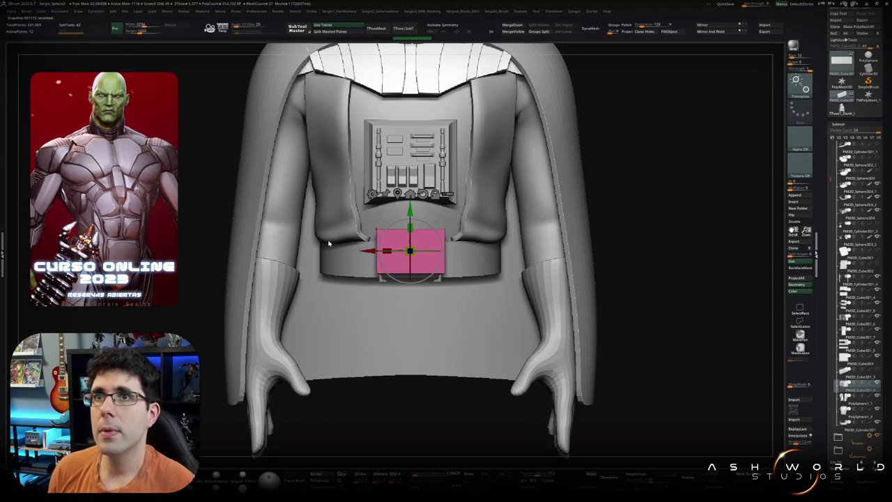
key(q)
alt+click(461, 260)
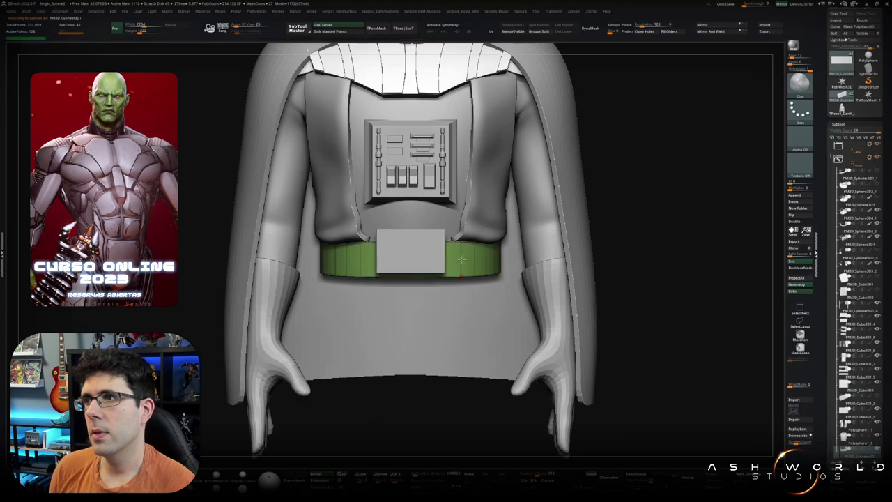
key(w)
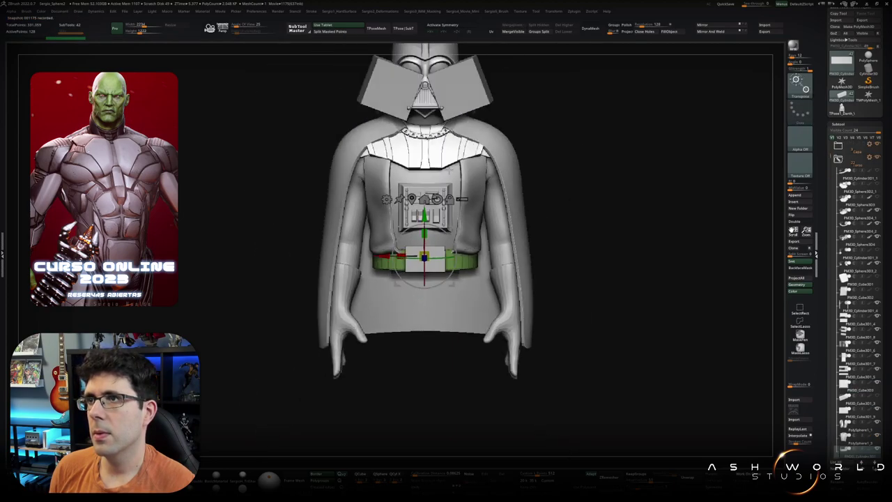
key(q)
mouse_move(391, 322)
mouse_down()
mouse_move(442, 322)
mouse_move(444, 267)
mouse_up()
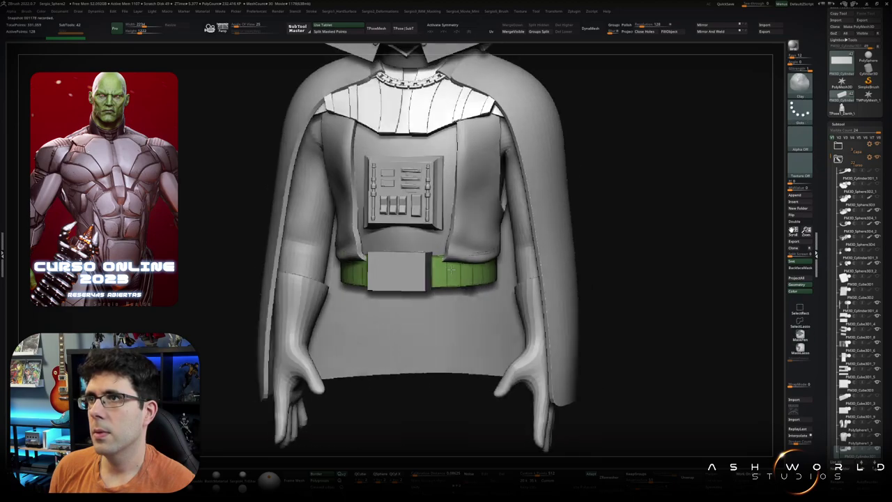
mouse_move(442, 265)
right_down()
mouse_move(423, 288)
mouse_move(424, 269)
right_up()
Step: Flatten the buckle block along Z and nudge it into place over the belt
alt+click(423, 289)
key(w)
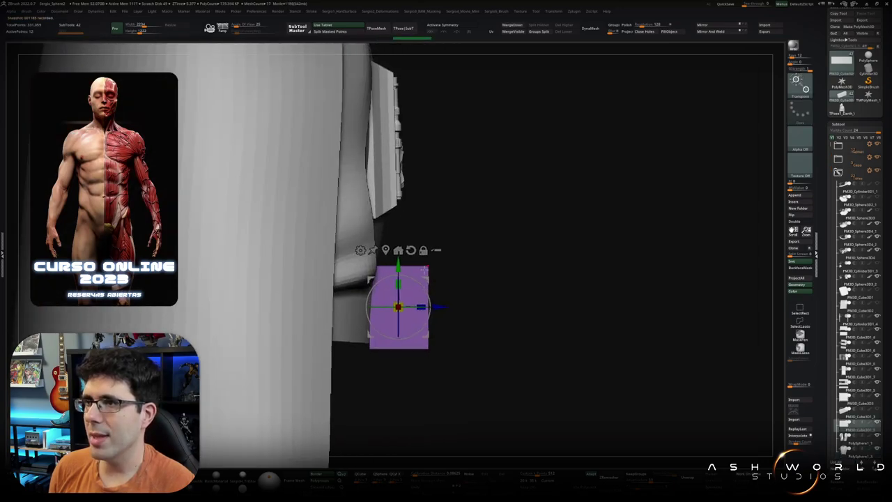
drag(439, 307, 410, 307)
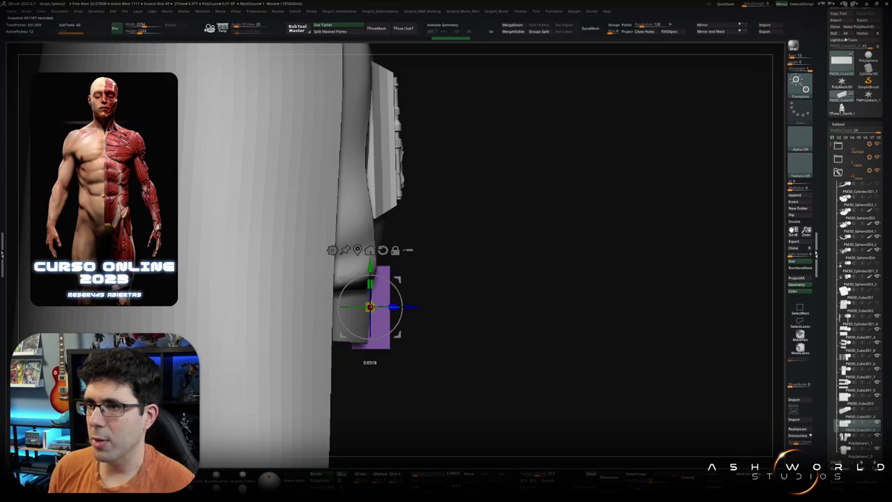
right_drag(435, 306, 347, 322)
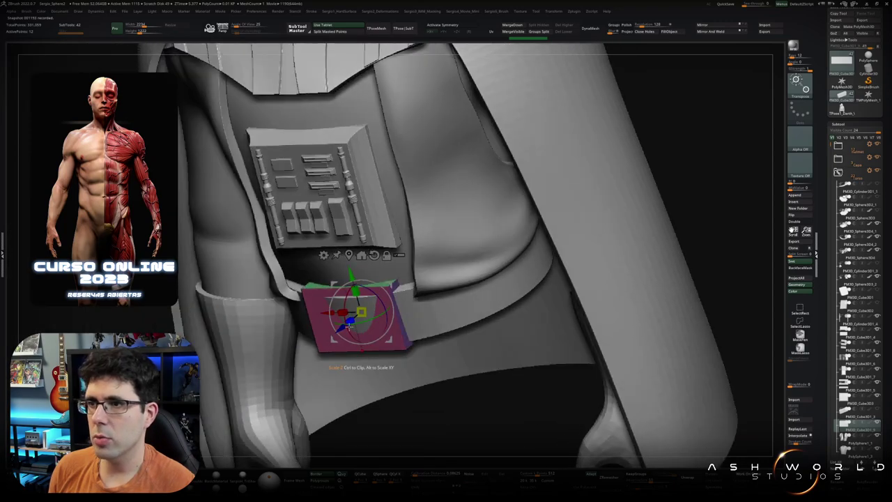
drag(349, 327, 341, 329)
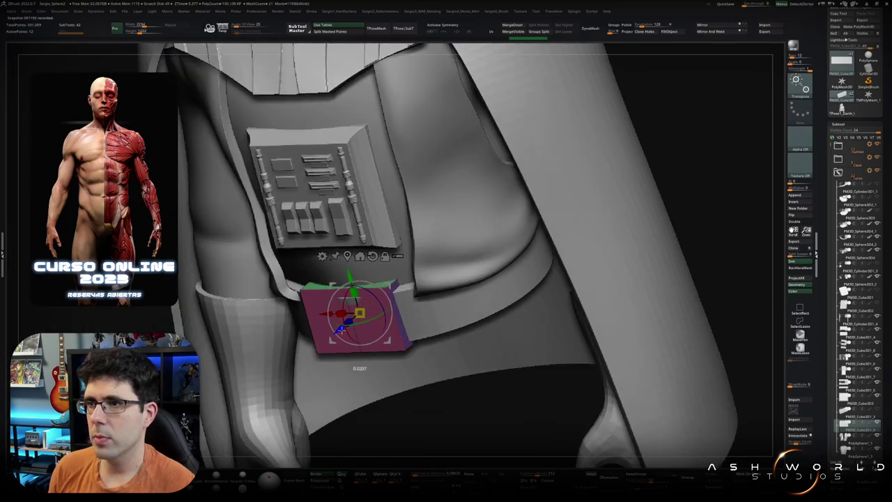
key(q)
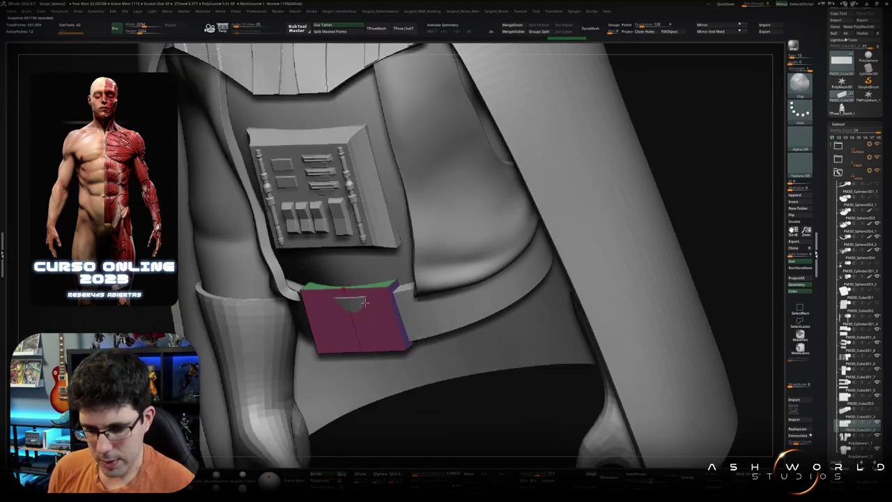
right_drag(364, 301, 419, 277)
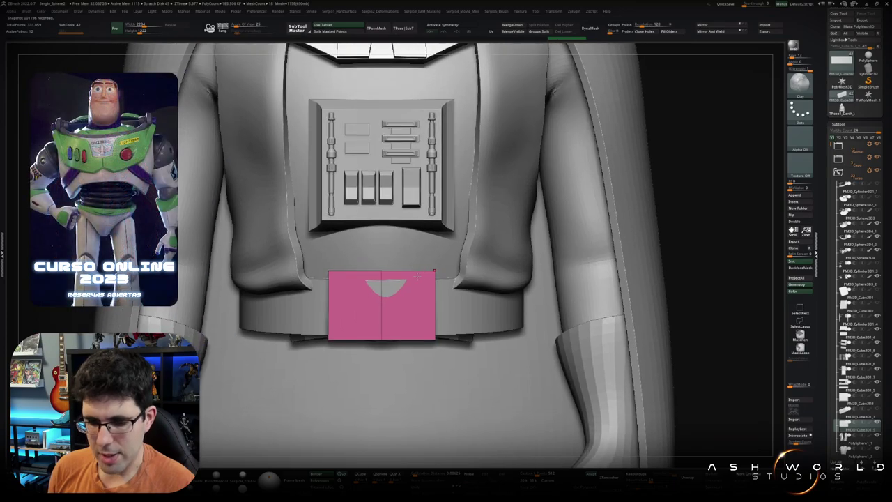
mouse_move(381, 270)
right_down()
mouse_move(385, 237)
mouse_move(412, 298)
mouse_move(650, 293)
right_up()
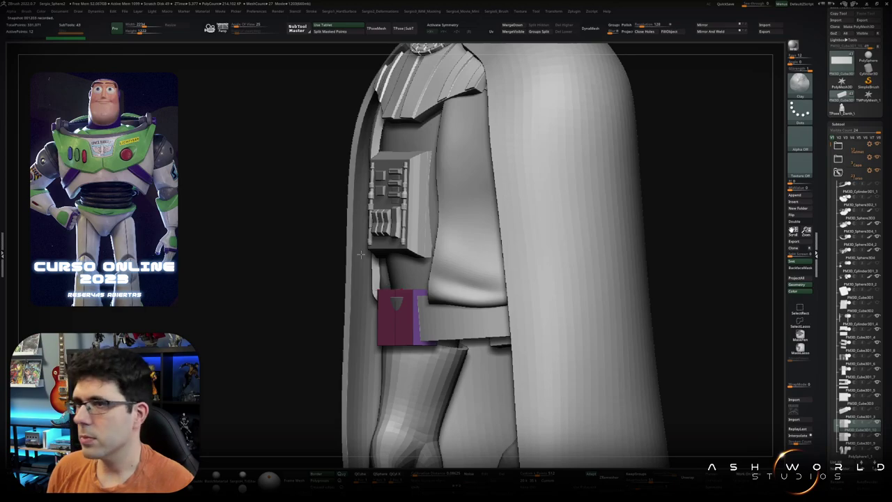
Step: Shrink the pink plate and centre it inside the grey buckle frame
key(w)
ctrl+right_drag(387, 287, 409, 325)
drag(398, 320, 396, 323)
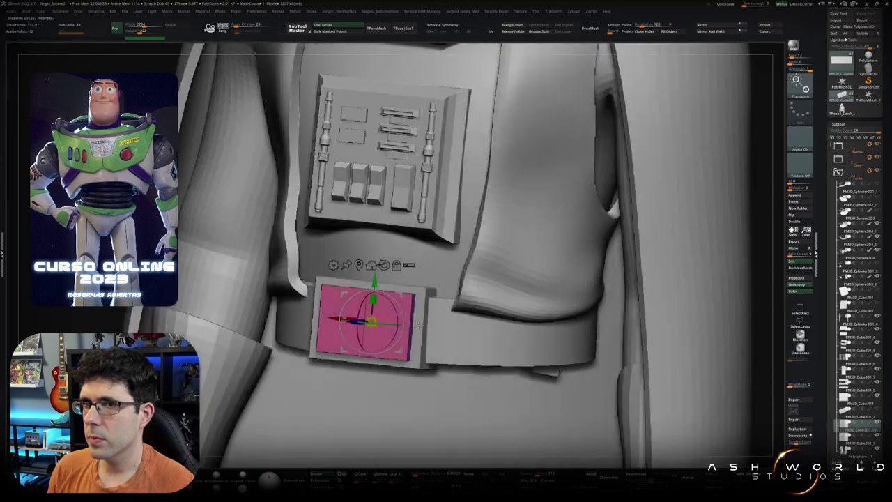
shift+drag(244, 279, 174, 279)
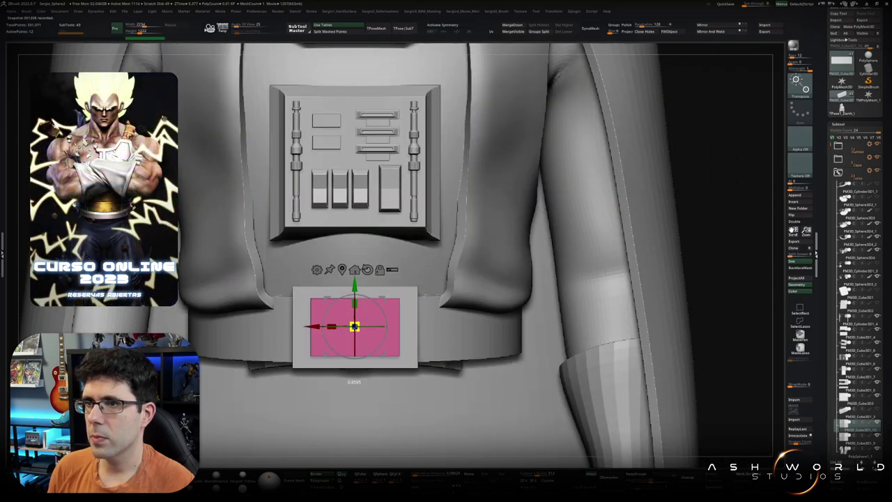
drag(315, 326, 311, 326)
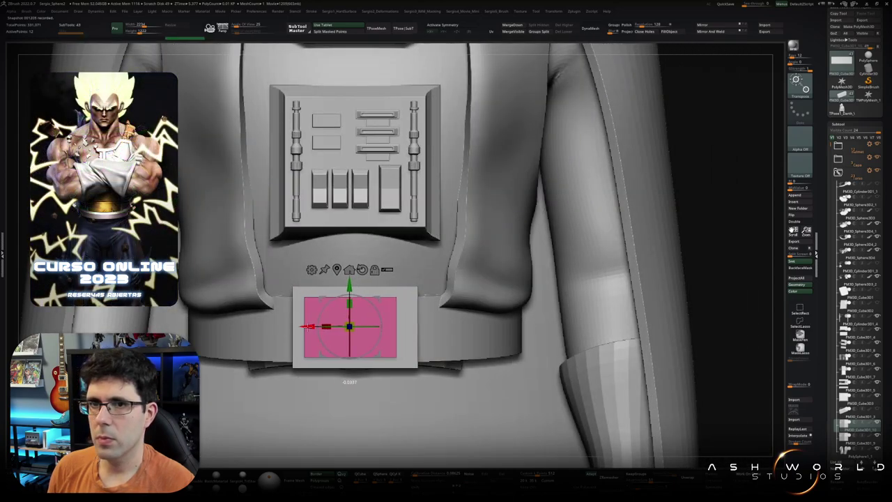
mouse_move(349, 327)
alt+right_down()
mouse_move(374, 314)
mouse_move(387, 326)
alt+right_up()
Step: Insert a Cylinder3D SubTool
key(q)
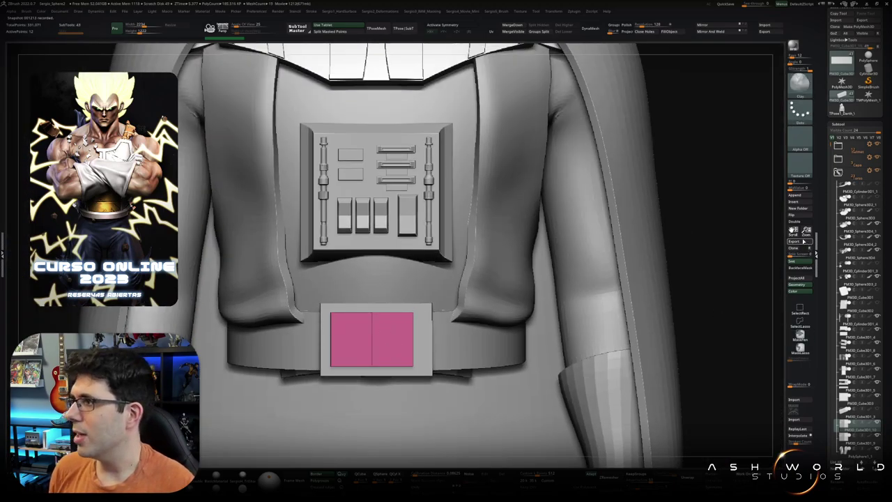
click(804, 202)
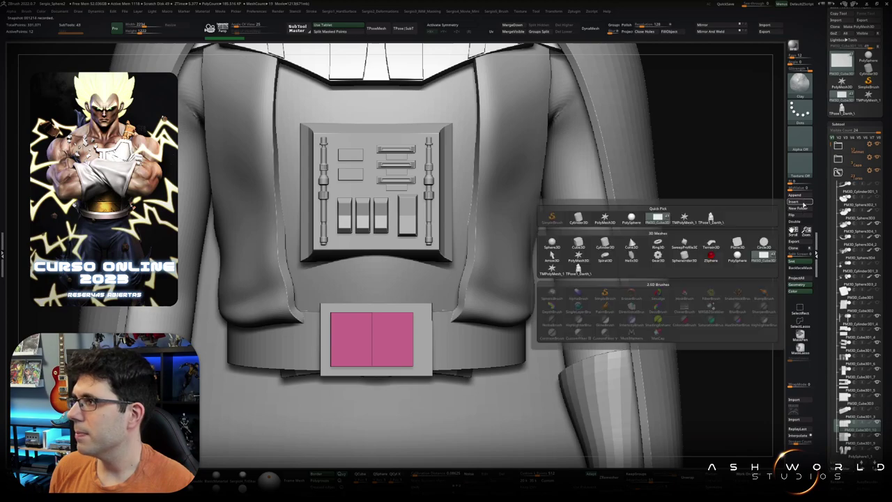
click(604, 256)
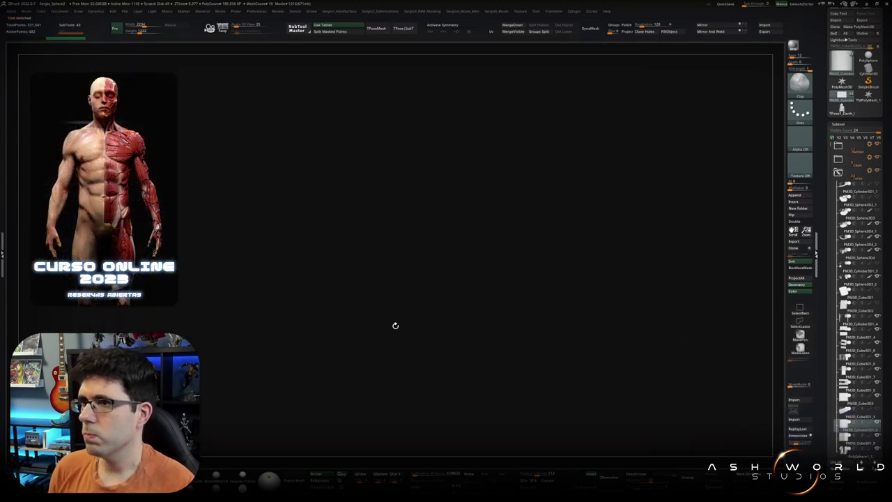
Step: Rotate the cylinder 90° face-forward, move it onto the buckle and shrink it to a small disc
key(w)
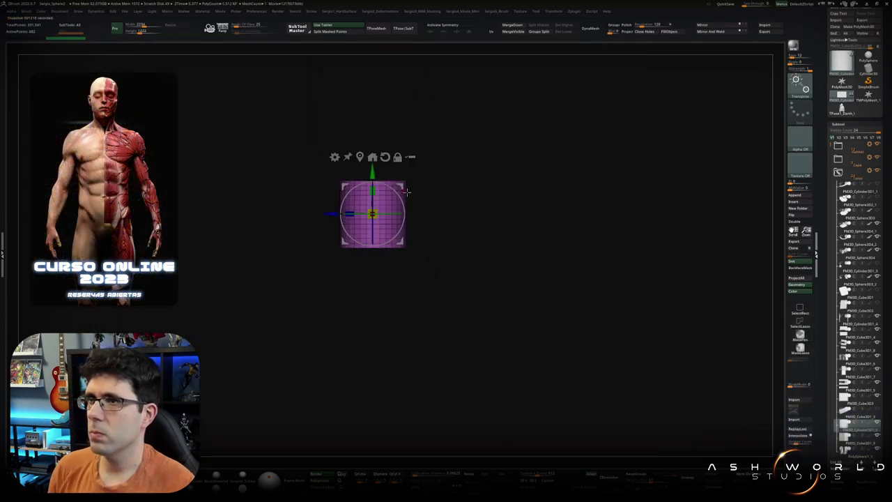
drag(406, 191, 360, 183)
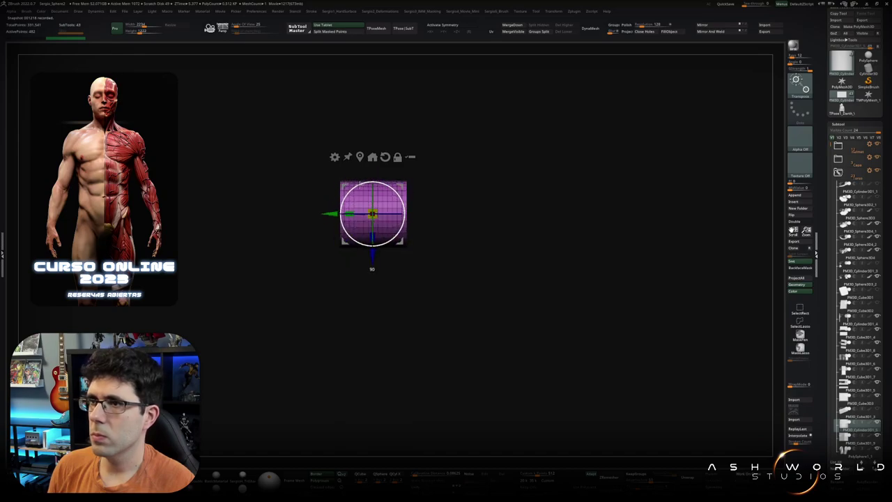
drag(373, 213, 341, 361)
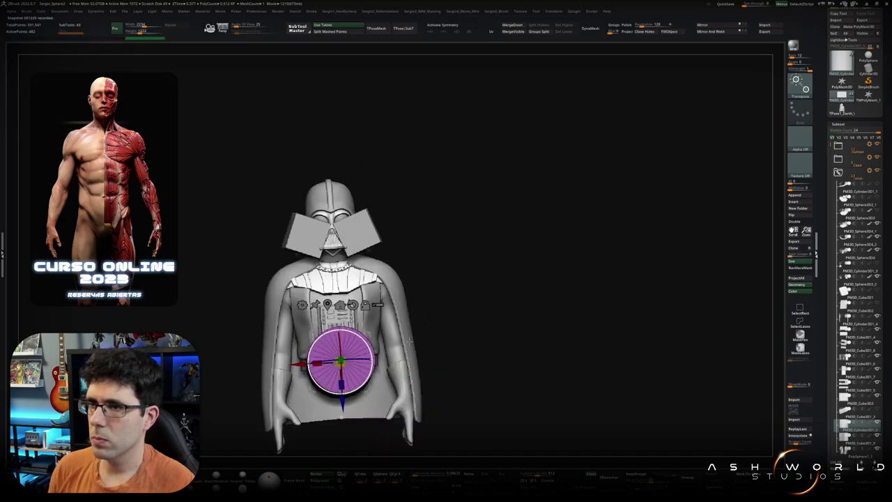
scroll(409, 342, up, 1)
scroll(390, 334, up, 4)
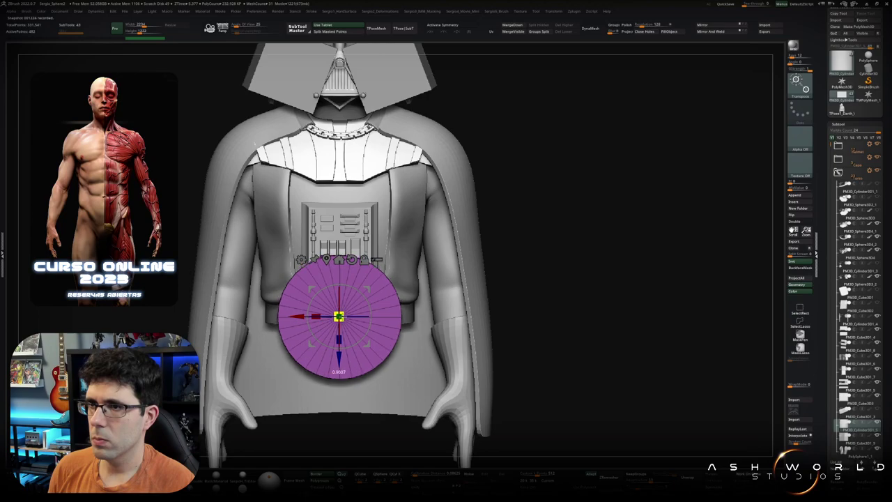
mouse_move(339, 317)
mouse_down()
mouse_move(312, 364)
mouse_move(351, 309)
mouse_up()
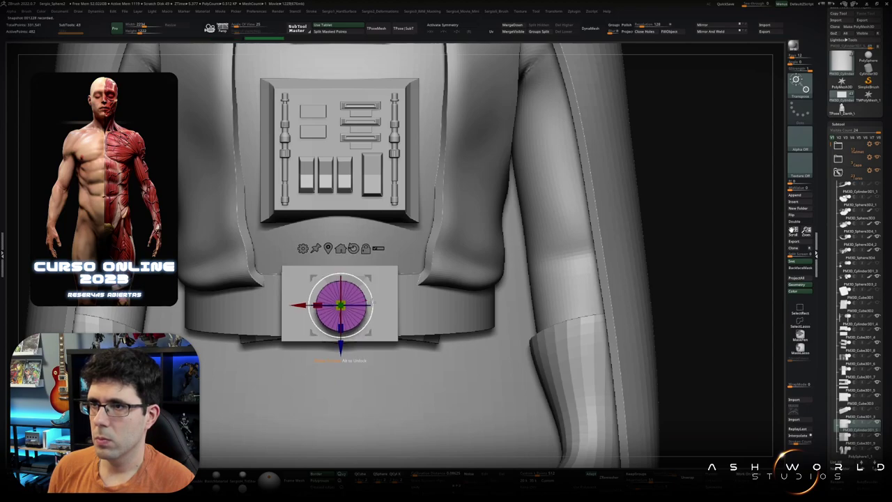
mouse_move(351, 315)
alt+right_down()
mouse_move(394, 285)
mouse_move(390, 300)
mouse_move(382, 284)
mouse_move(360, 305)
mouse_move(547, 264)
mouse_move(551, 272)
alt+right_up()
key(q)
Step: Switch to the ZModeler brush and bring up its edge actions on the cylinder
key(b)
key(z)
key(m)
key(space)
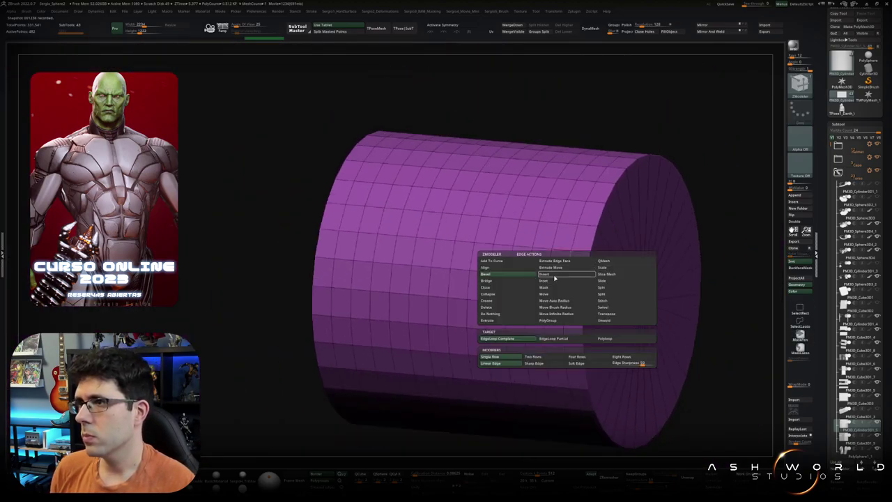
Step: Insert extra edge loops near the cylinder's rim
click(555, 278)
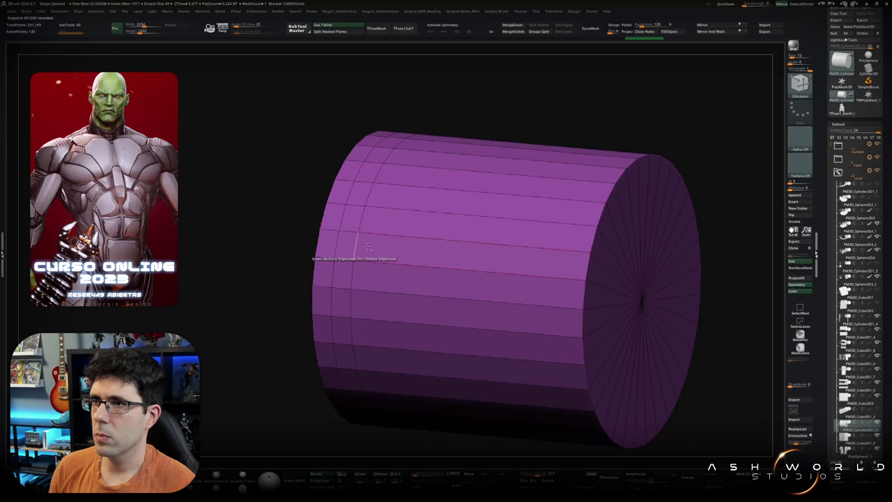
key(f)
key(w)
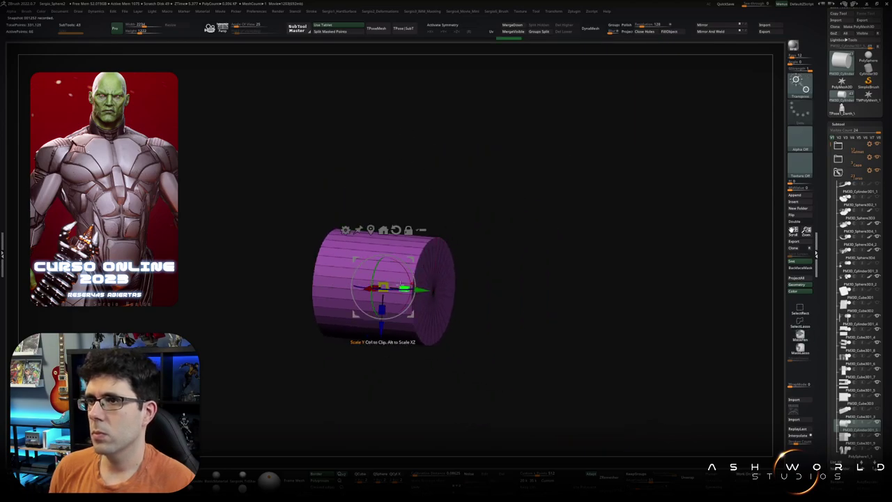
mouse_move(403, 287)
mouse_down()
mouse_move(420, 333)
mouse_move(373, 301)
mouse_move(384, 301)
mouse_up()
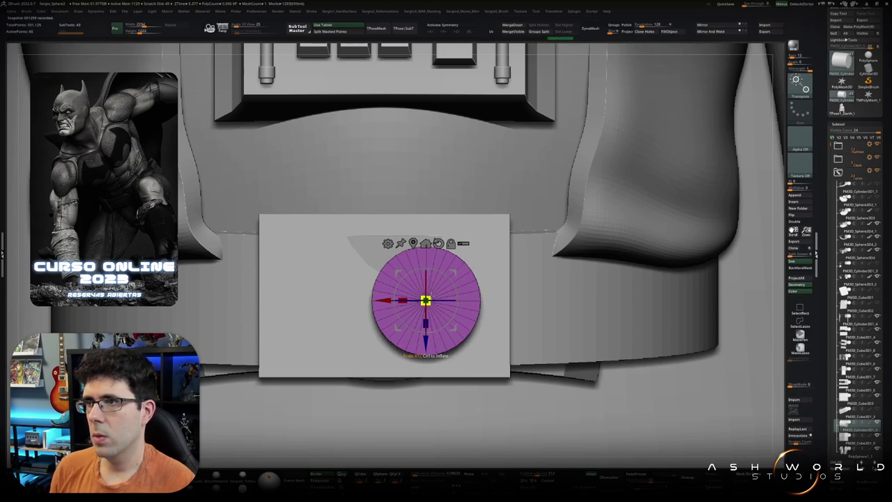
Step: Shrink, nudge up and turn the disc face-on, centred on the buckle's face
drag(425, 301, 422, 301)
right_drag(431, 280, 404, 308)
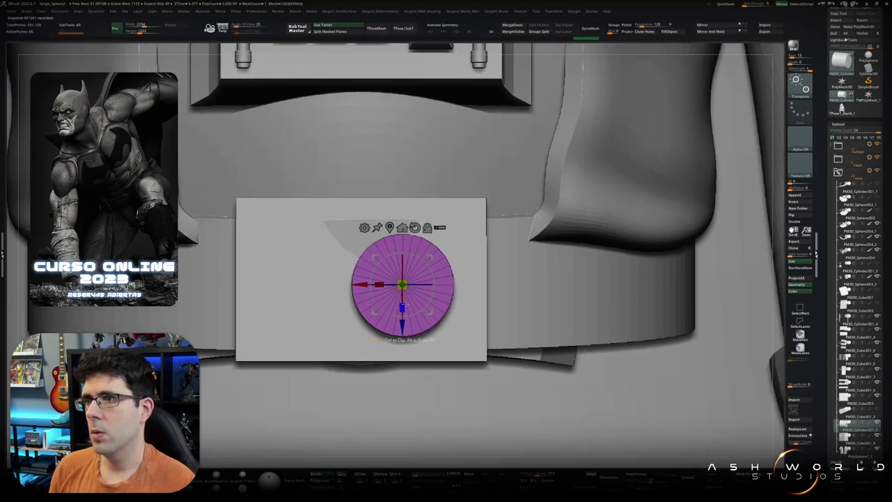
drag(401, 324, 401, 320)
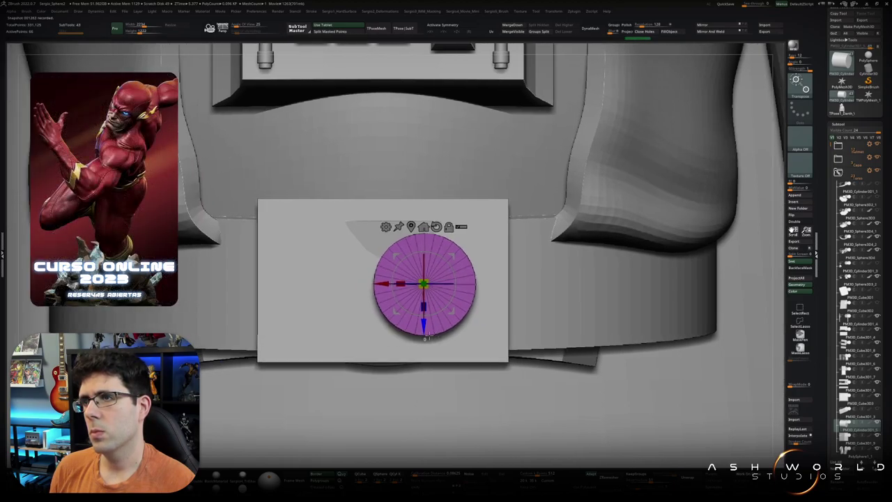
alt+right_drag(402, 282, 436, 285)
drag(437, 285, 405, 271)
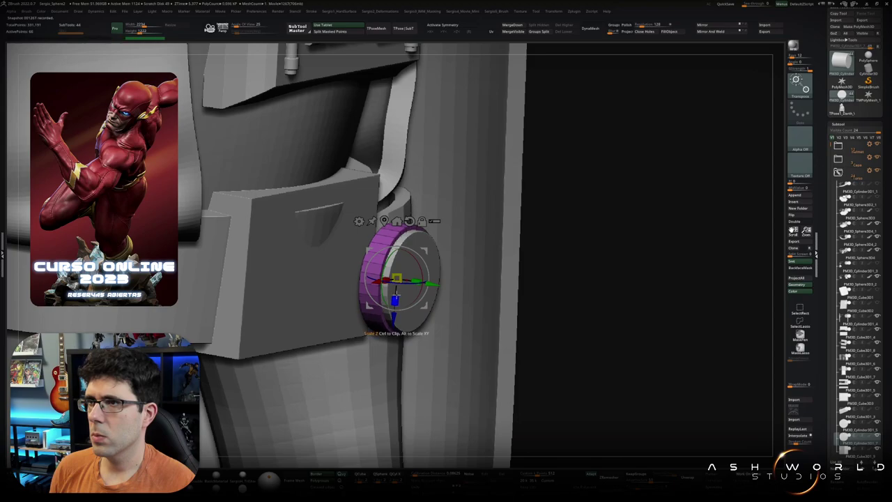
mouse_move(407, 271)
shift+right_down()
mouse_move(432, 285)
mouse_move(442, 277)
shift+right_up()
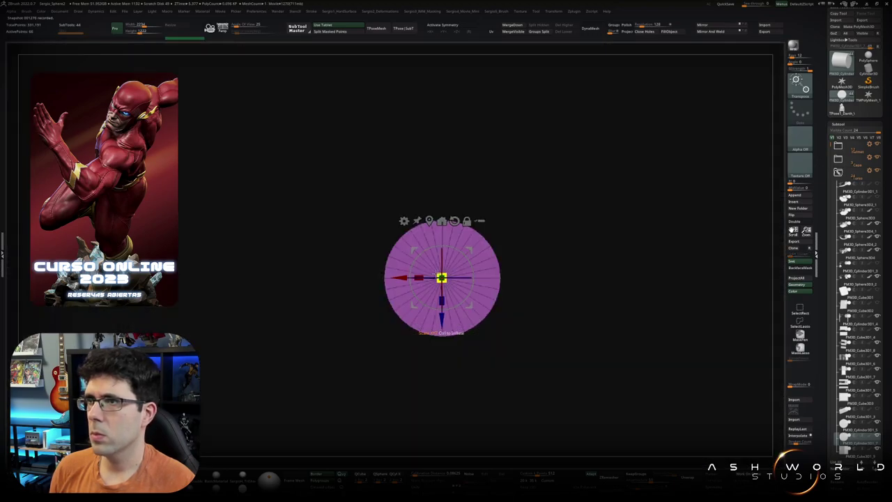
Step: Insert an edge loop around the ring's inner face, then undo it
key(b)
key(z)
key(m)
scroll(411, 252, up, 5)
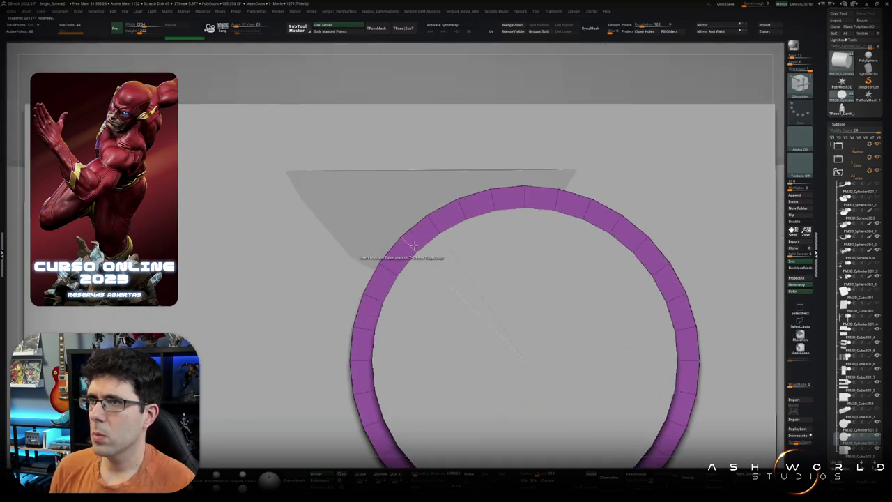
key(space)
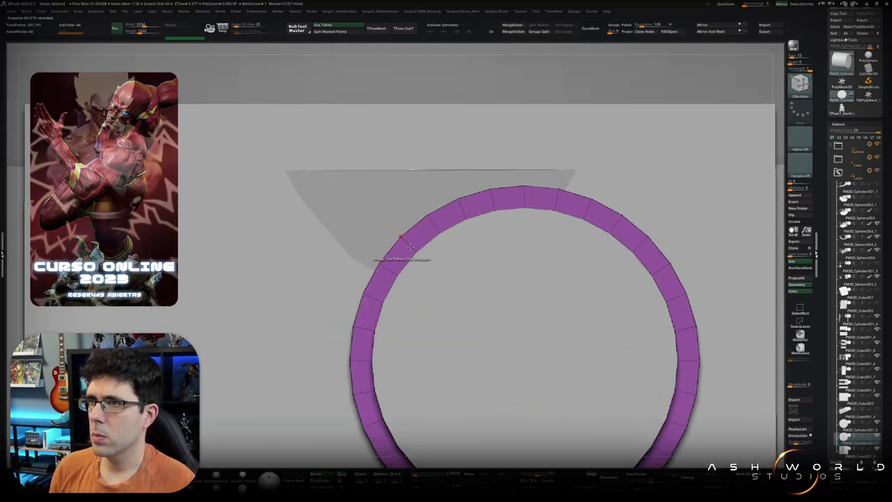
right_drag(410, 245, 416, 251)
click(416, 251)
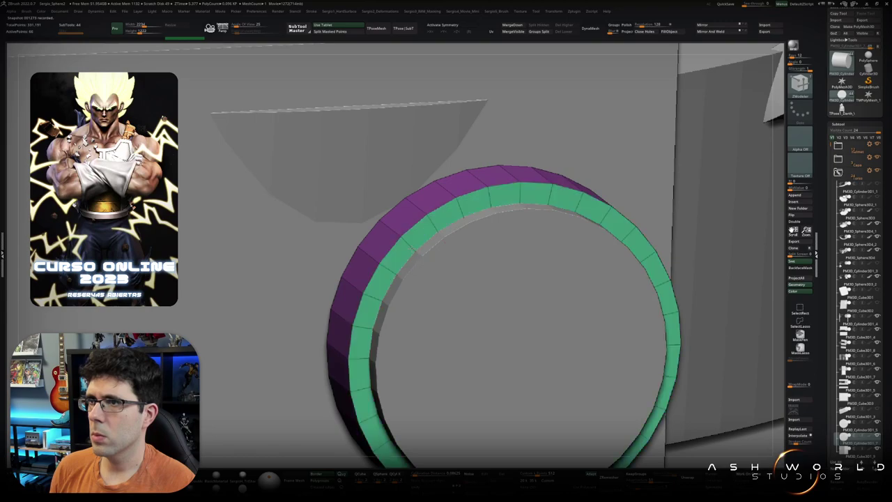
key(space)
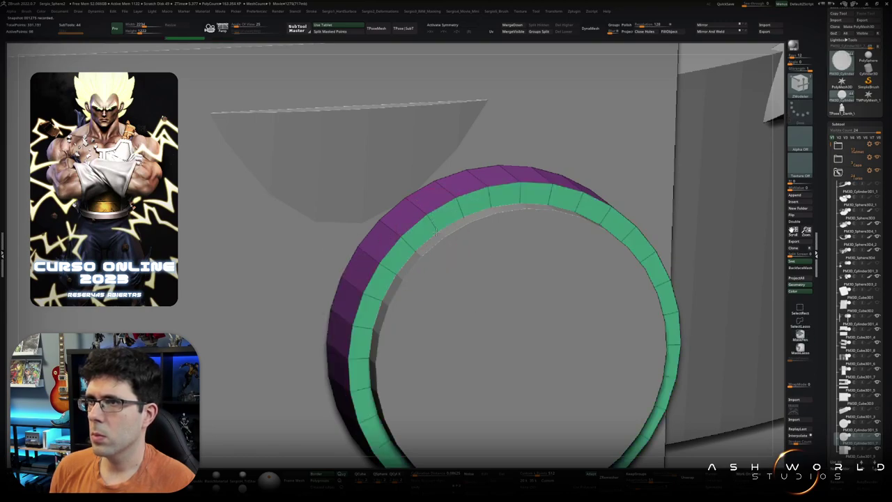
Step: Set the ZModeler edge action target to a single edge loop and frame the ring
key(space)
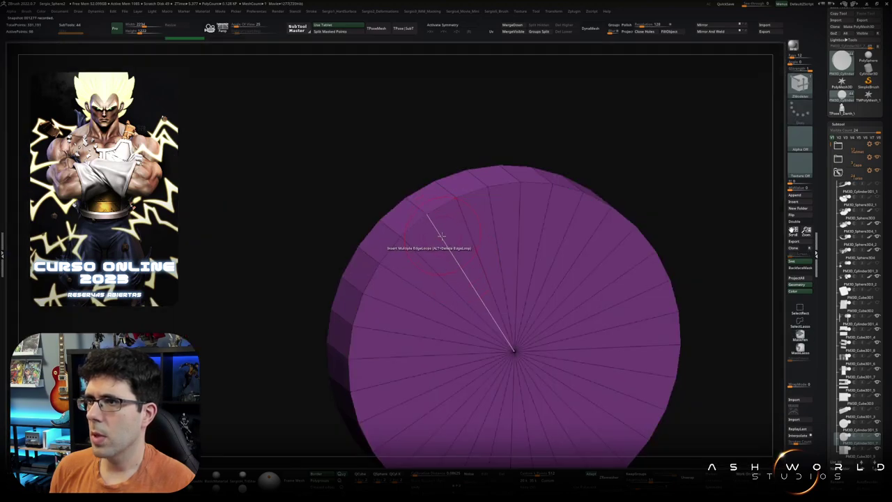
key(space)
click(449, 227)
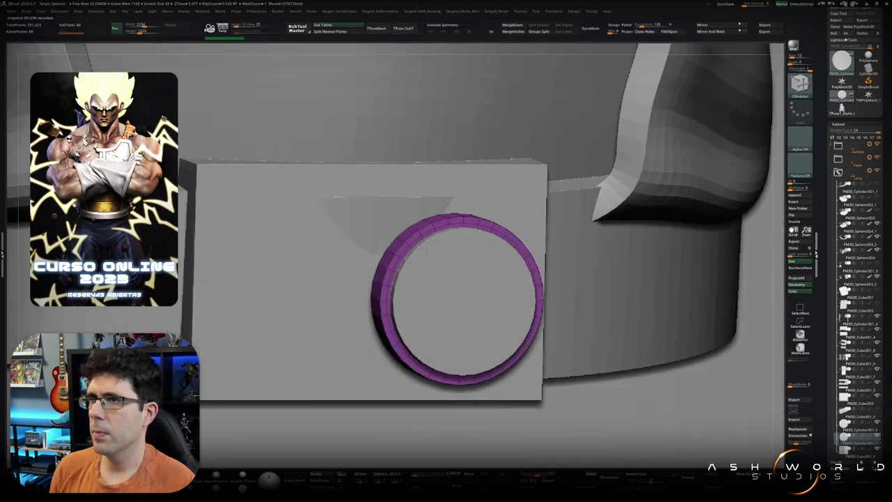
right_drag(432, 224, 445, 243)
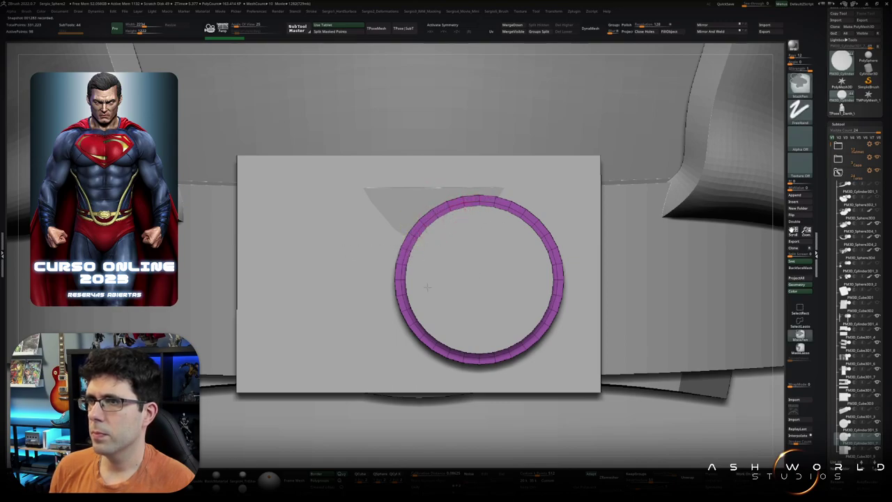
key(f)
Step: Mask the ring's right side and stretch the rest left into a capsule-shaped plate
key(space)
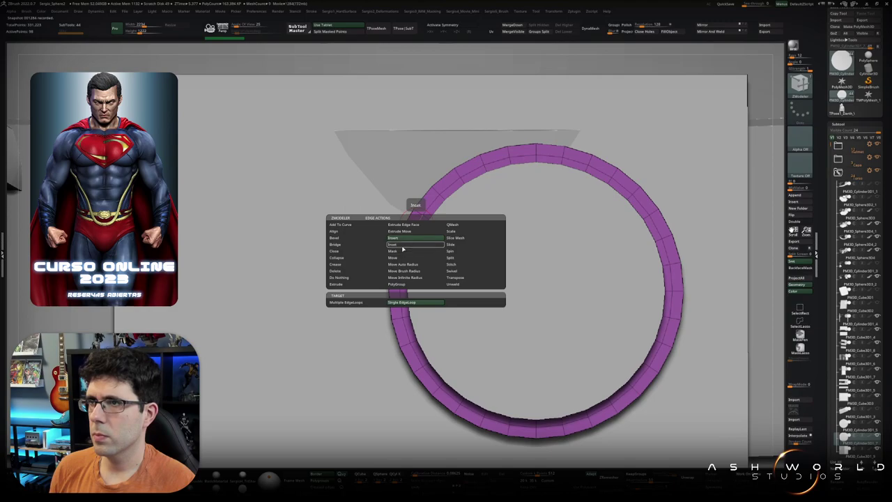
click(403, 254)
click(353, 304)
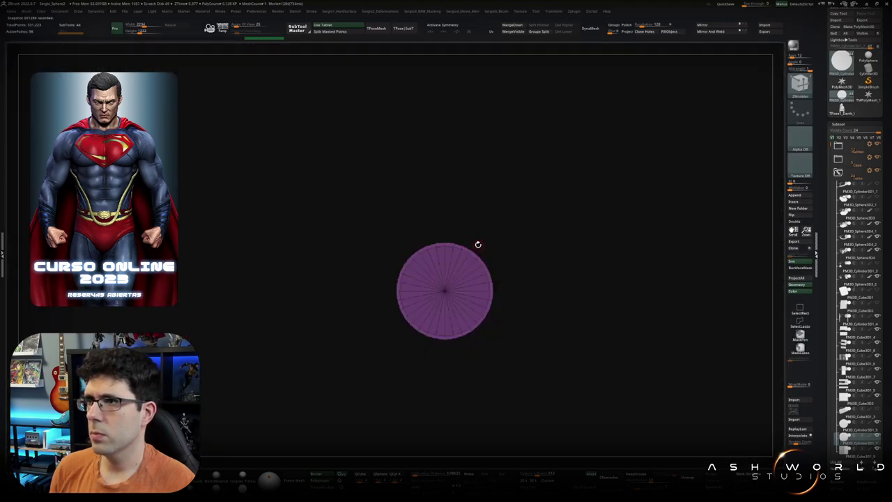
ctrl+drag(473, 335, 444, 380)
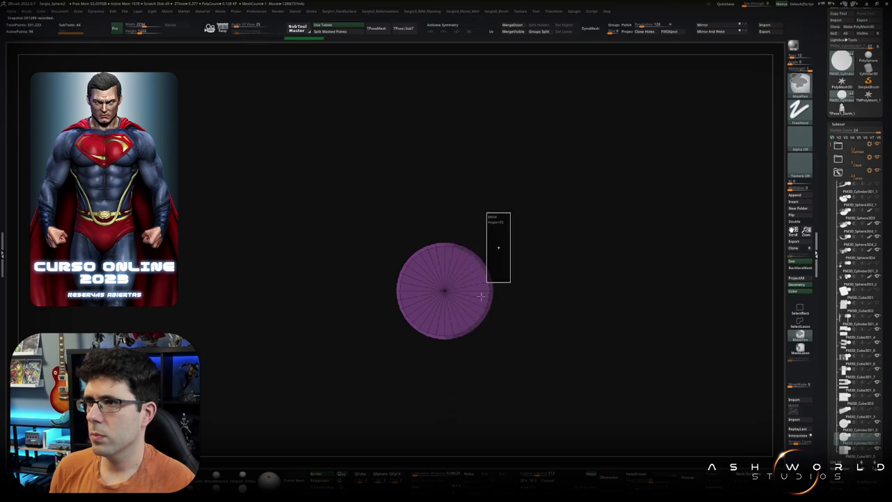
ctrl+drag(482, 297, 440, 376)
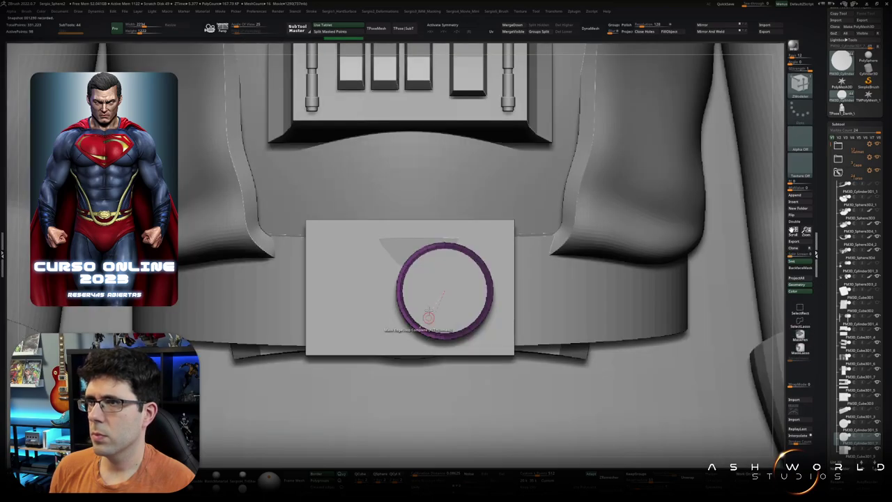
key(w)
mouse_move(396, 293)
mouse_down()
mouse_move(317, 289)
mouse_move(439, 286)
mouse_up()
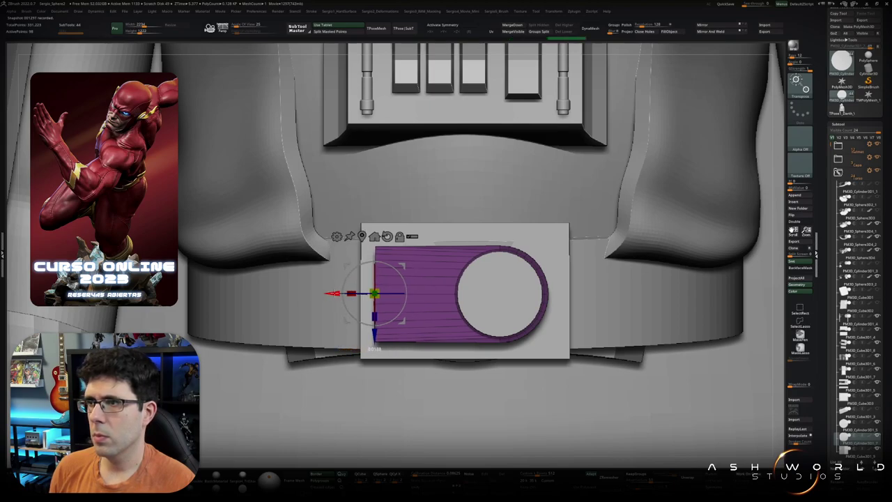
Step: Extend the capsule plate further left and orbit to check its shape
drag(333, 293, 324, 294)
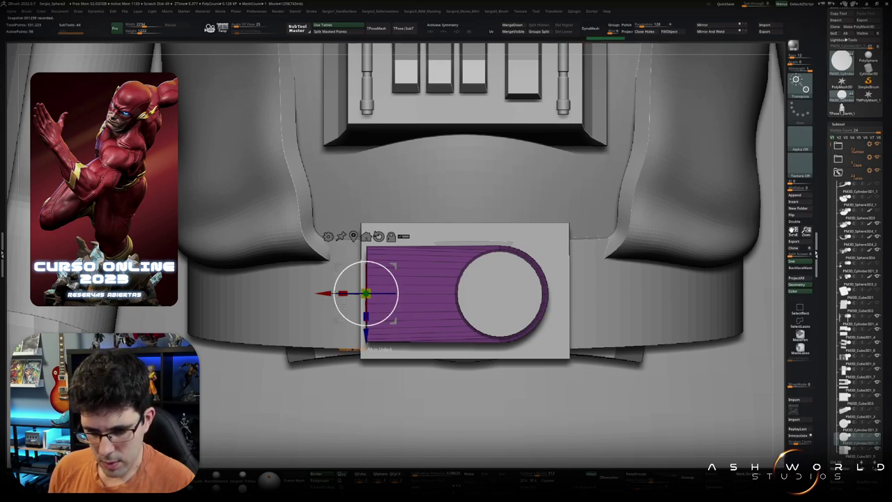
scroll(428, 278, up, 5)
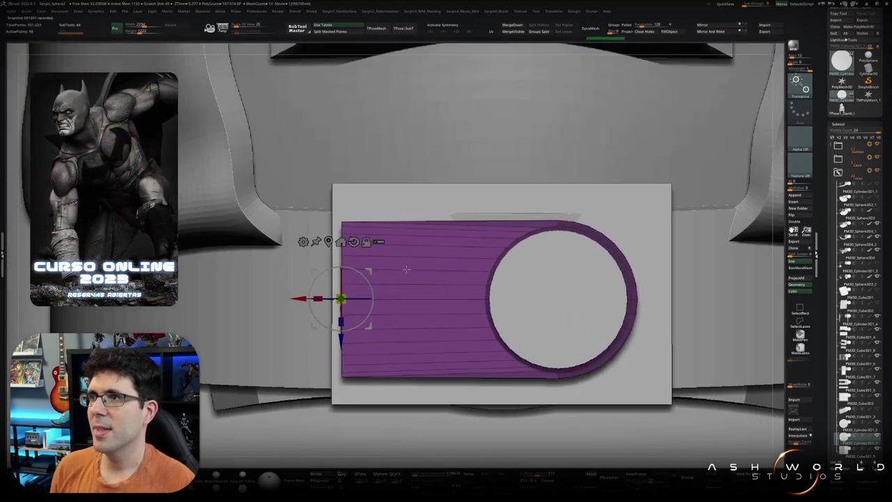
mouse_move(426, 263)
right_down()
mouse_move(425, 272)
mouse_move(418, 263)
right_up()
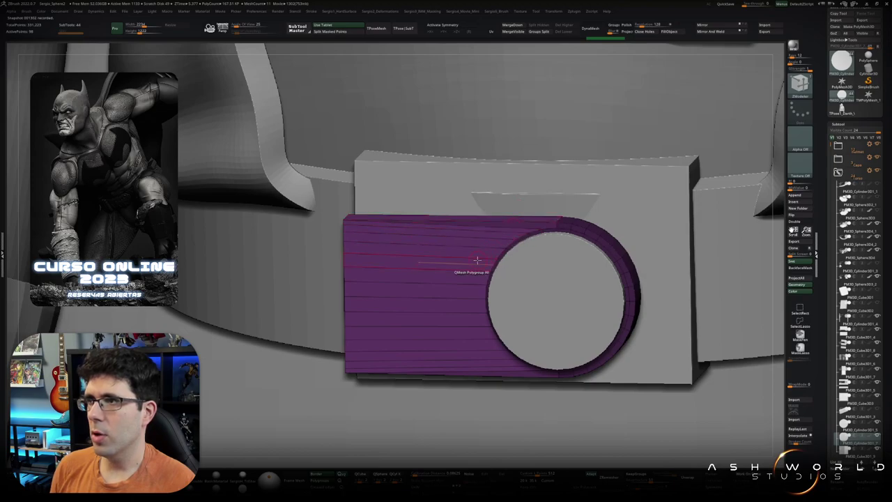
right_drag(478, 260, 553, 226)
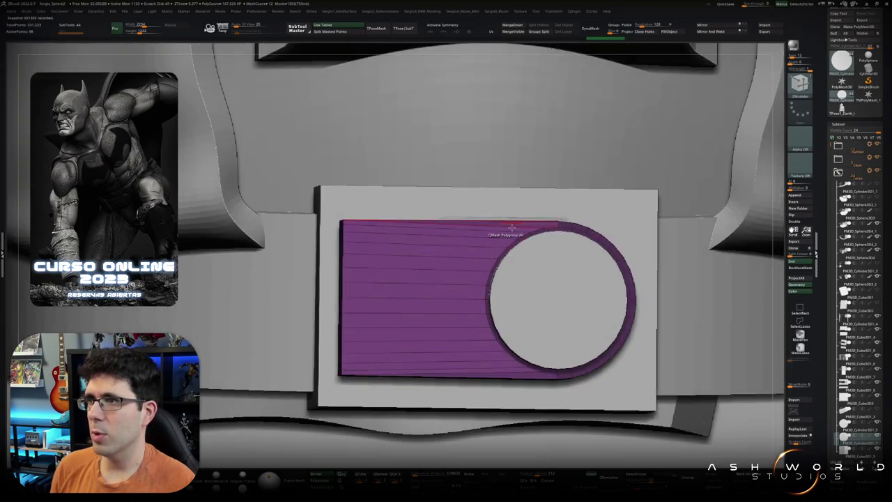
mouse_move(422, 263)
right_down()
mouse_move(408, 298)
mouse_move(425, 293)
mouse_move(398, 272)
mouse_move(439, 272)
mouse_move(409, 215)
mouse_move(422, 322)
mouse_move(409, 341)
mouse_move(411, 276)
mouse_move(420, 302)
mouse_move(448, 257)
mouse_move(434, 271)
mouse_move(395, 241)
mouse_move(418, 209)
mouse_move(411, 202)
mouse_move(435, 335)
right_up()
Step: Scale the plate slightly taller with the Transpose gizmo
key(w)
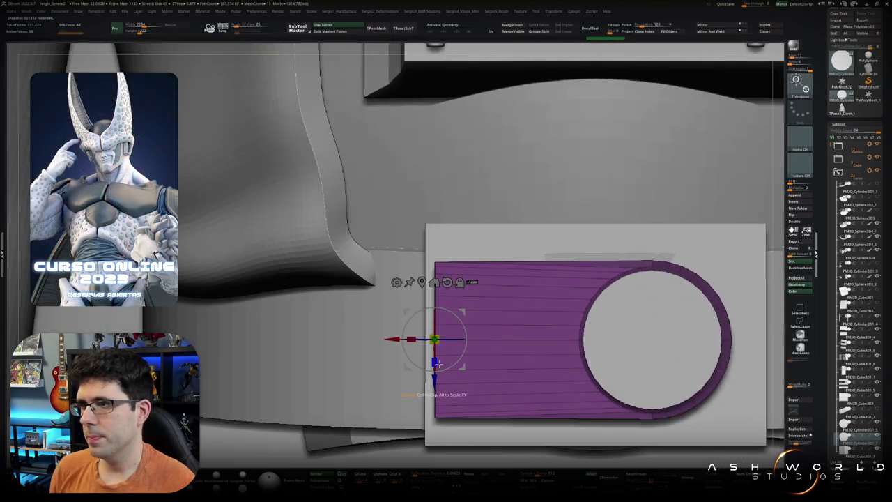
drag(440, 364, 438, 364)
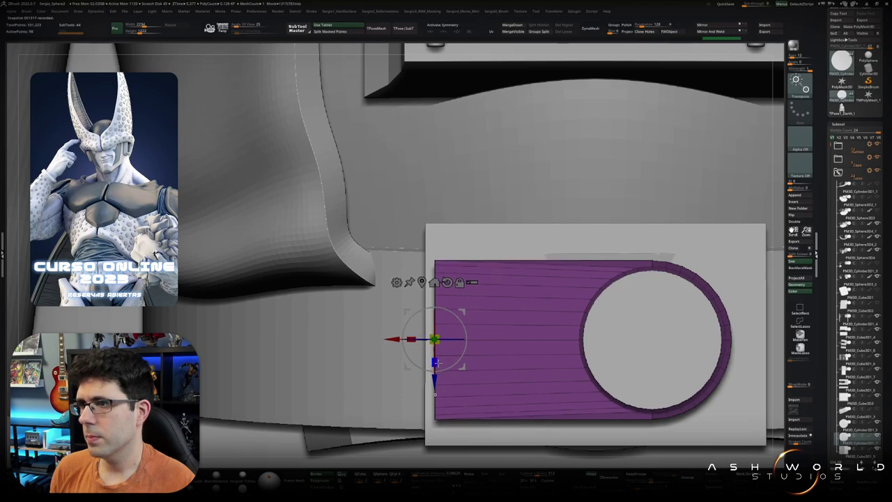
drag(437, 363, 438, 363)
key(q)
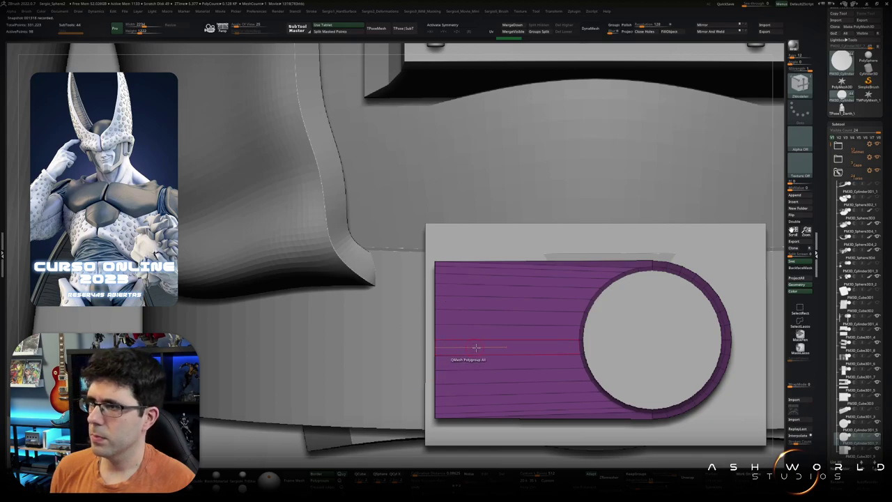
mouse_move(474, 354)
right_down()
mouse_move(502, 256)
mouse_move(449, 308)
mouse_move(456, 279)
mouse_move(557, 275)
right_up()
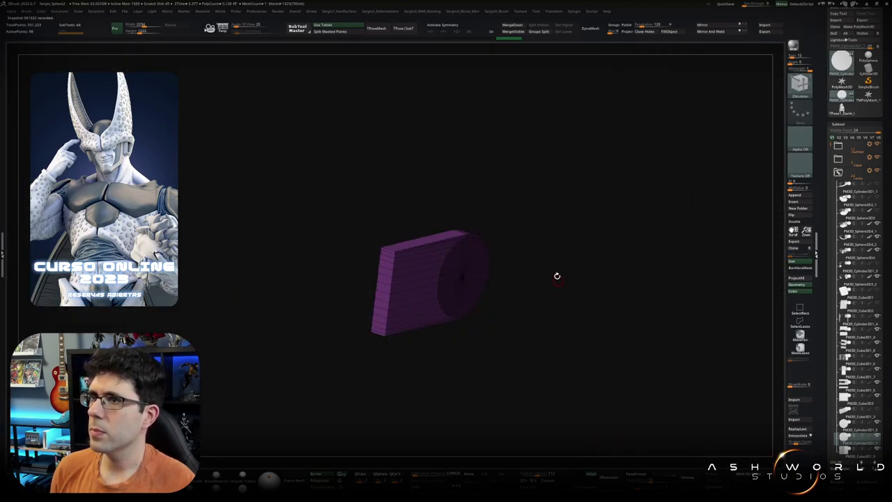
Step: Solo the plate and push its circular cap inward using QMesh with a Polyloop target
key(f)
shift+right_drag(462, 283, 450, 271)
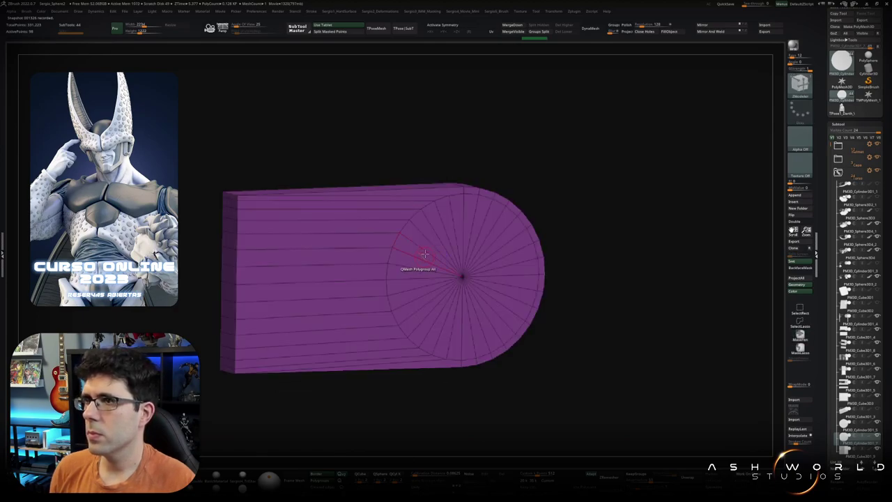
key(space)
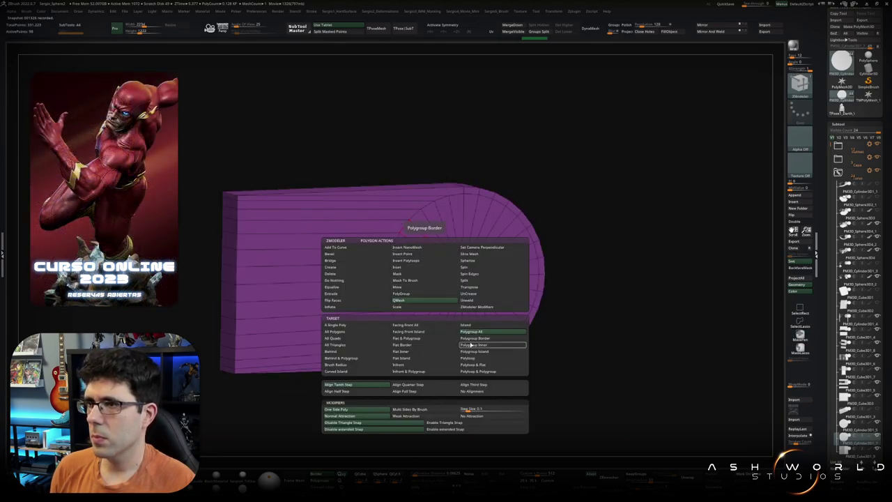
click(469, 365)
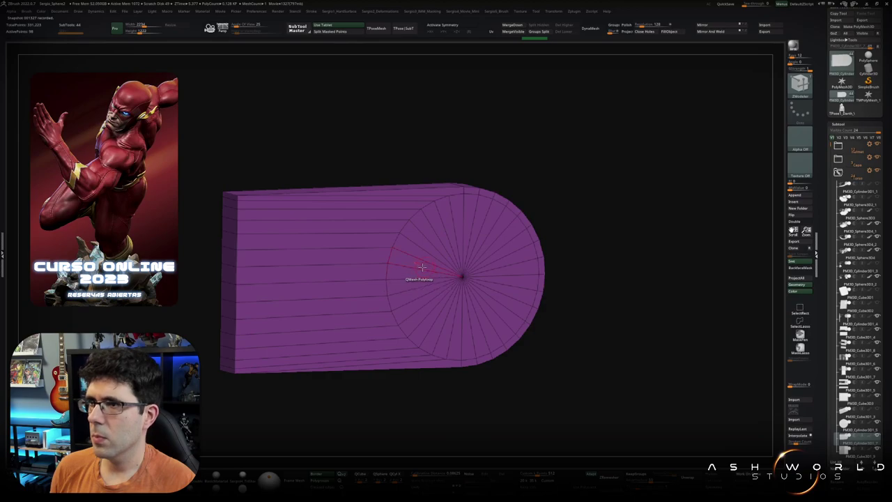
drag(414, 264, 405, 265)
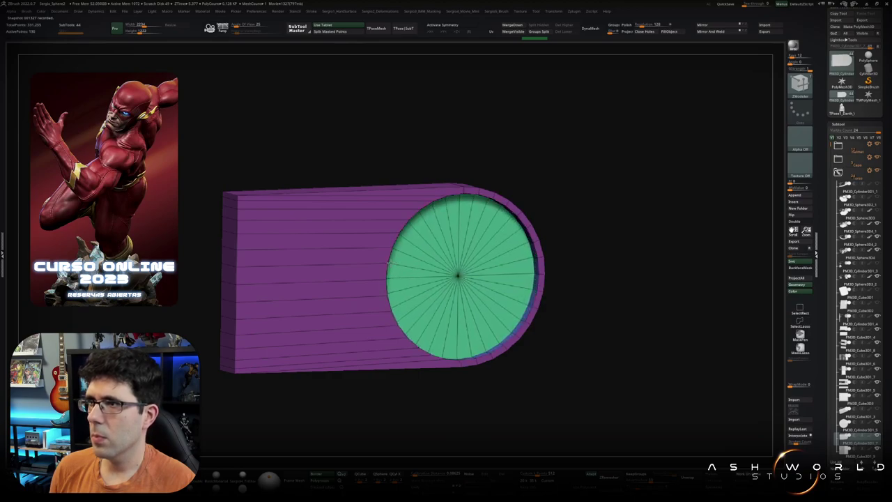
Step: Exit Solo and view the inset plate in place on the belt
key(shift+ctrl+s)
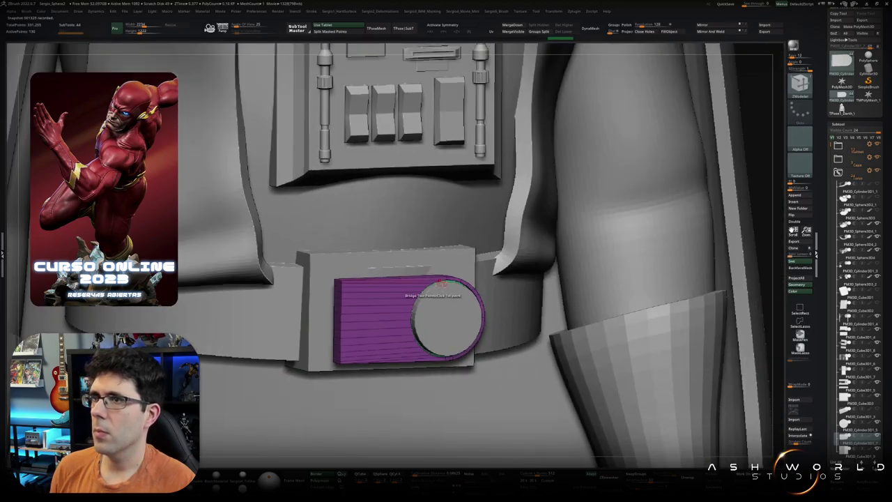
mouse_move(414, 278)
alt+mouse_down()
mouse_move(436, 325)
mouse_move(405, 372)
alt+mouse_up()
mouse_move(406, 372)
right_down()
mouse_move(396, 263)
mouse_move(404, 283)
right_up()
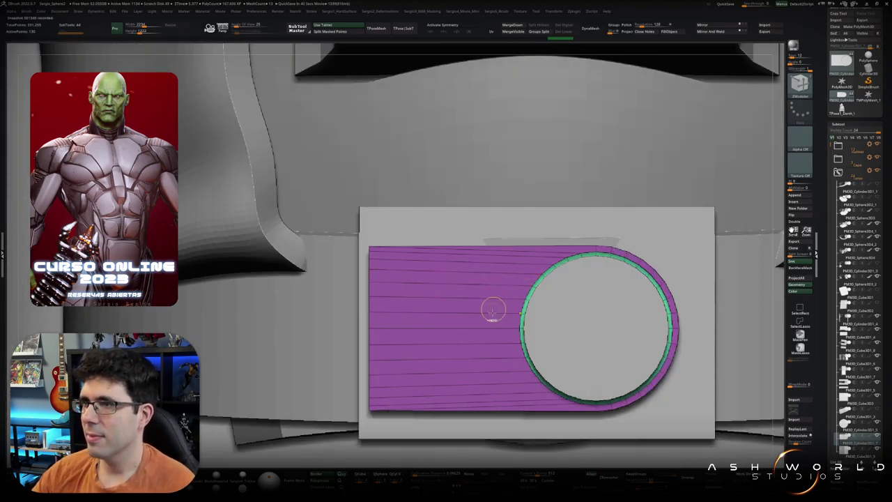
scroll(494, 309, down, 3)
scroll(486, 287, down, 2)
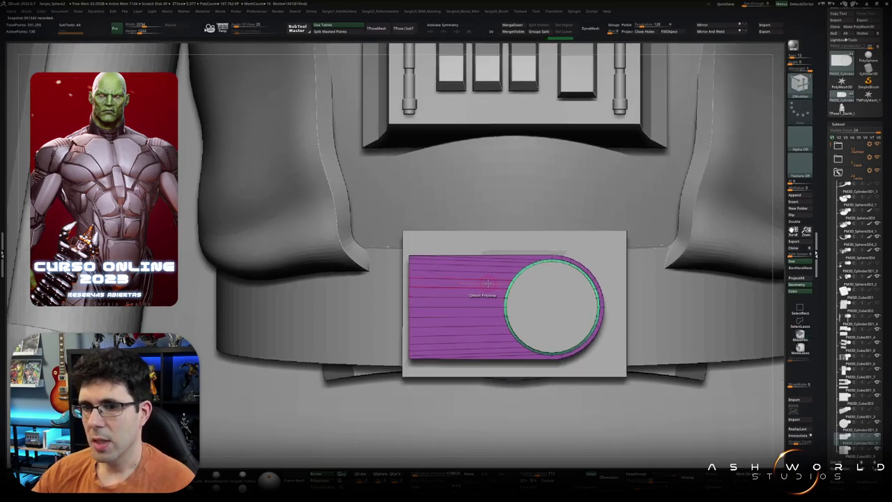